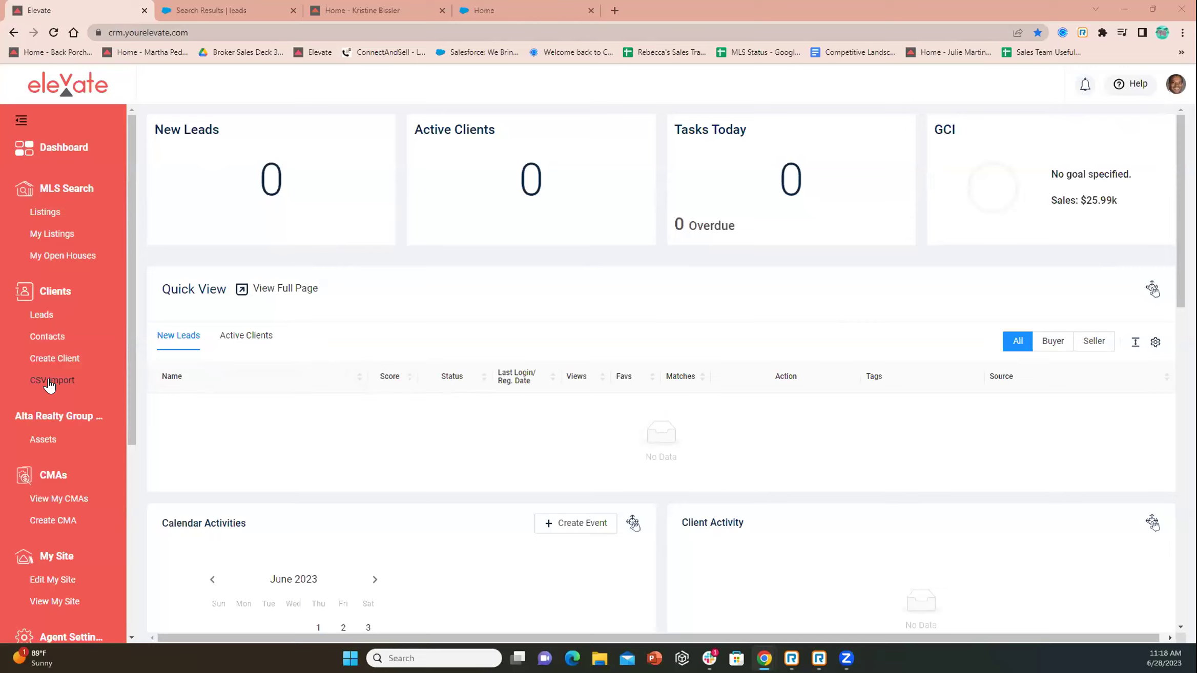
# Open the client CSV Import page from the Clients section of the sidebar
pyautogui.click(49, 381)
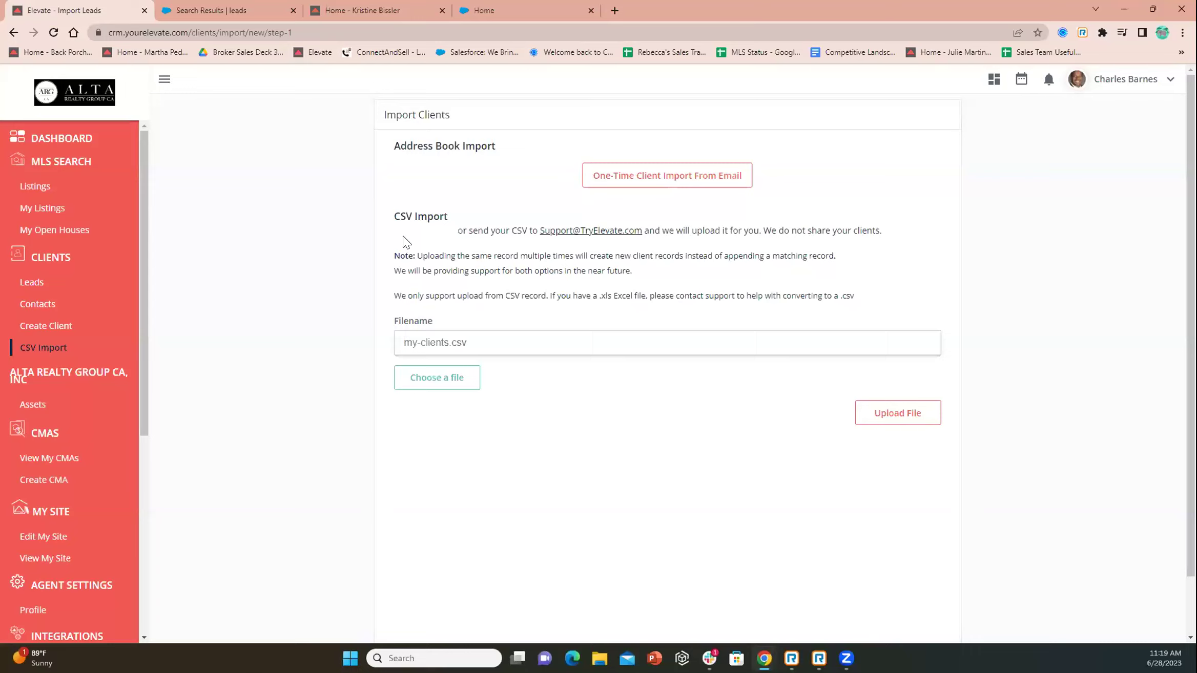
# Preview the One-Time Client Import From Email address book choices, dismiss them, and return to Dashboard
pyautogui.click(647, 177)
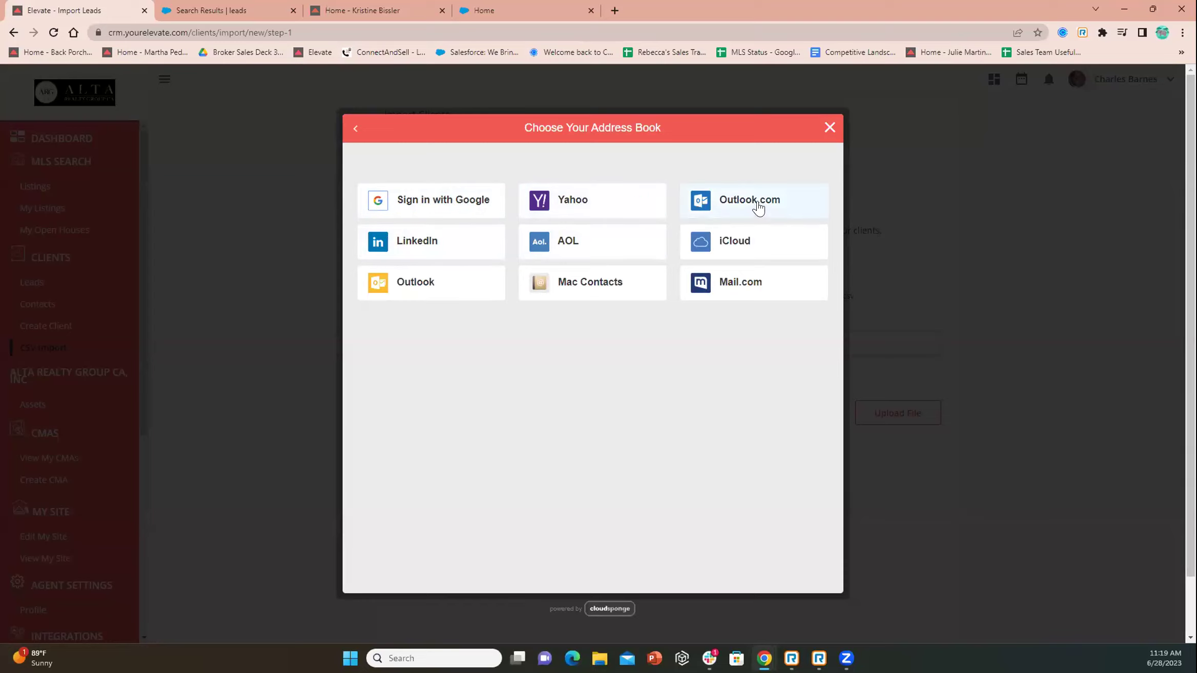
pyautogui.click(829, 127)
pyautogui.click(50, 141)
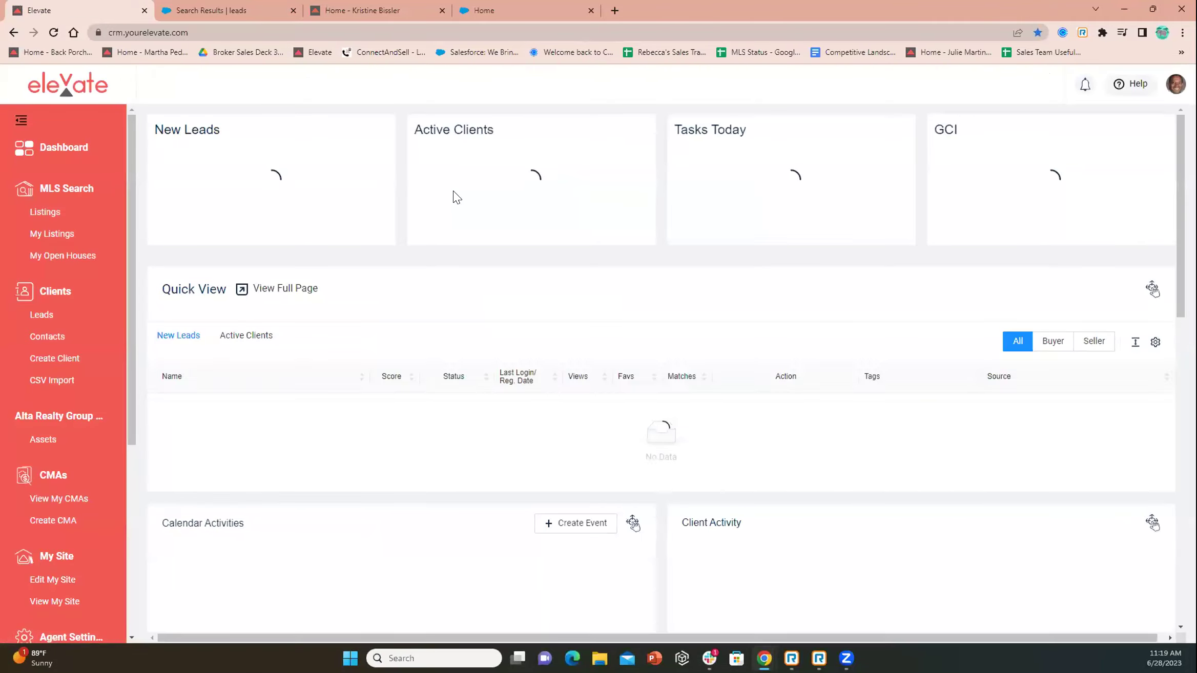
# Close the extra browser tab and start a new client with Create Client
pyautogui.click(442, 10)
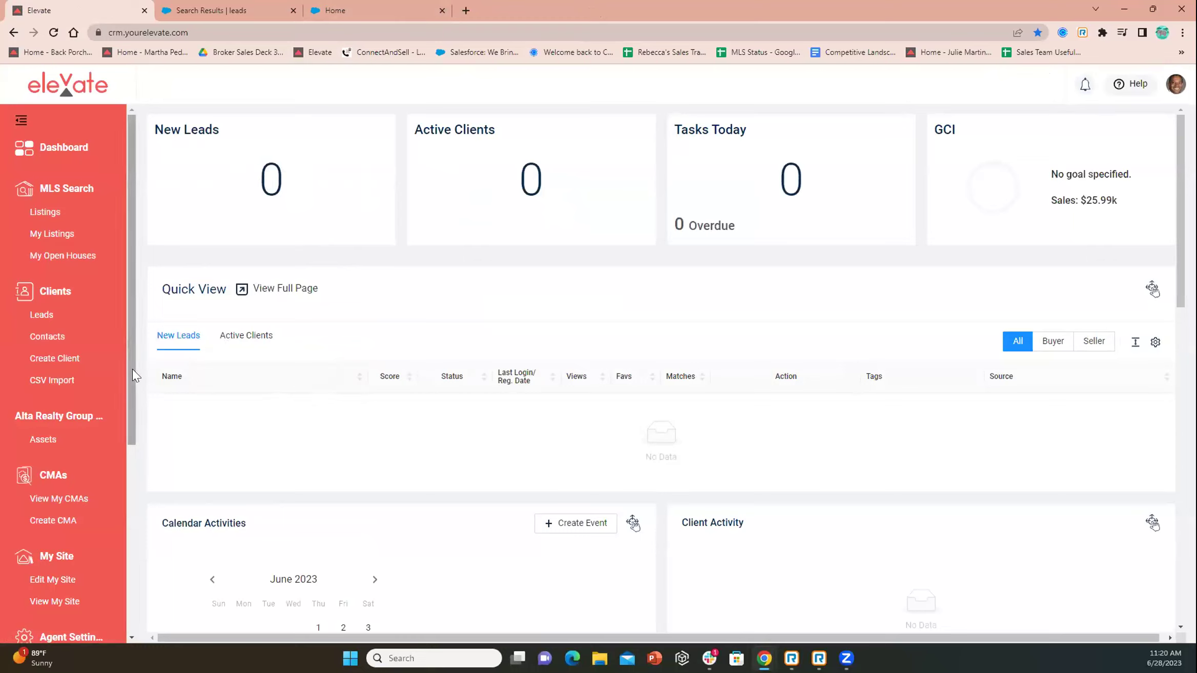
pyautogui.click(67, 365)
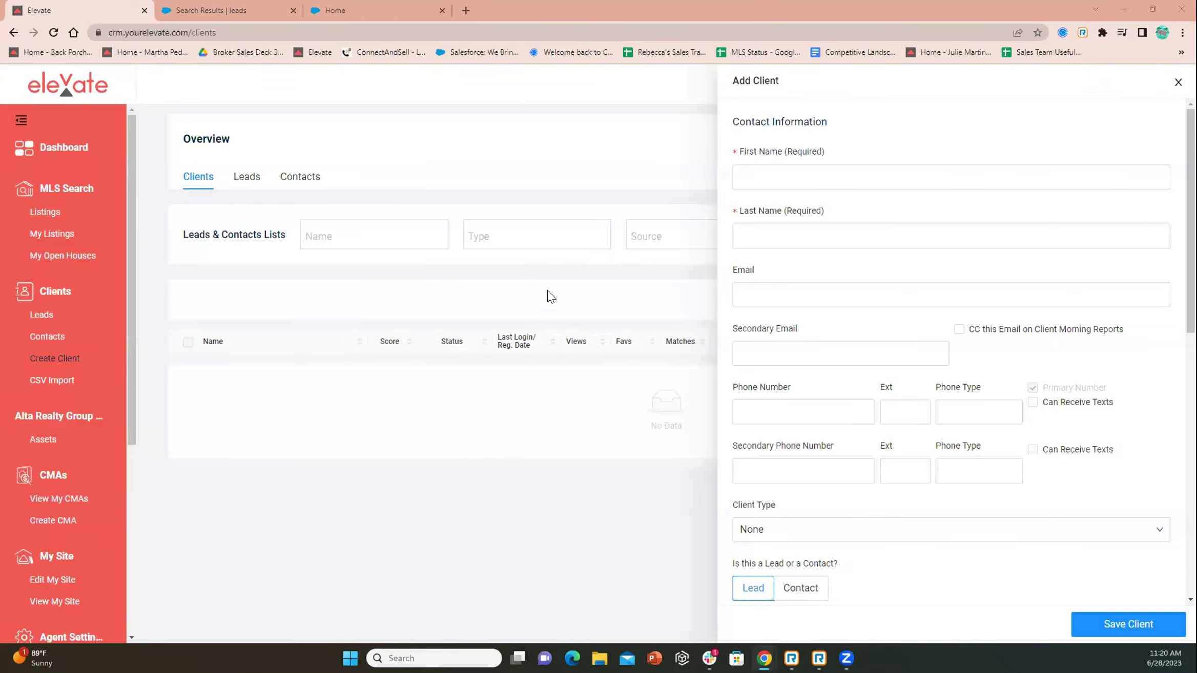
# Fill the Add Client First Name, Last Name and Email fields with the client's details
pyautogui.click(589, 231)
pyautogui.click(779, 178)
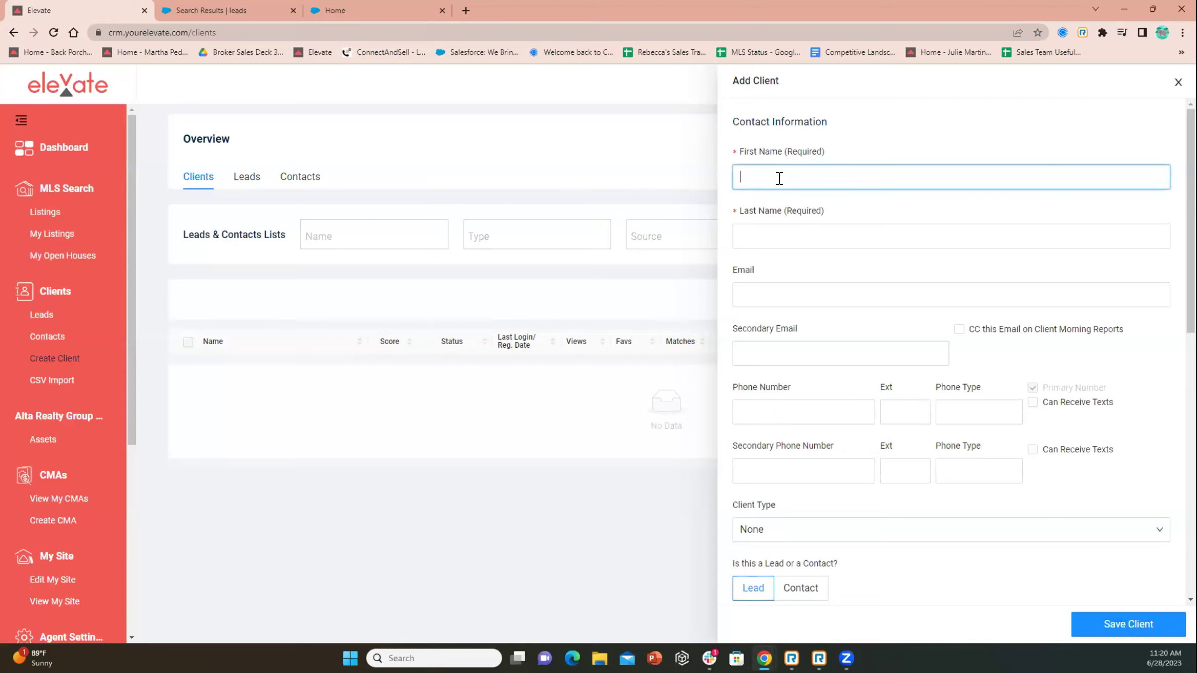
pyautogui.write('cHARLES')
pyautogui.press('BackSpace')
pyautogui.press('BackSpace')
pyautogui.press('BackSpace')
pyautogui.press('BackSpace')
pyautogui.press('BackSpace')
pyautogui.press('BackSpace')
pyautogui.press('BackSpace')
pyautogui.press('Tab')
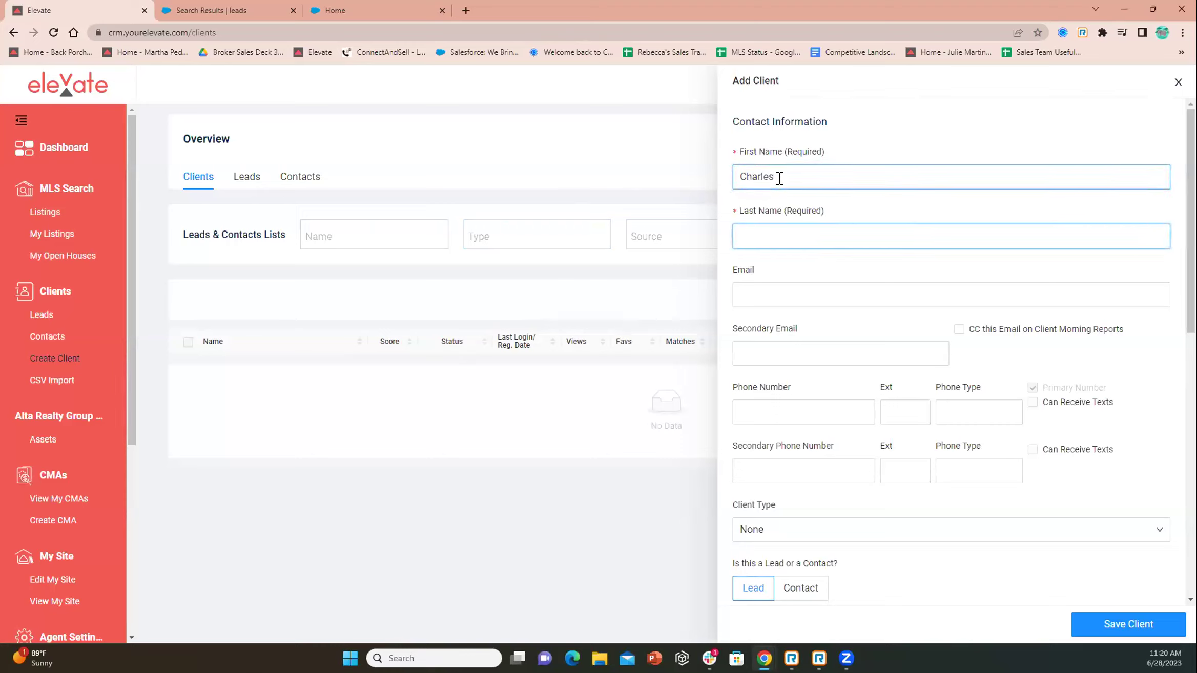
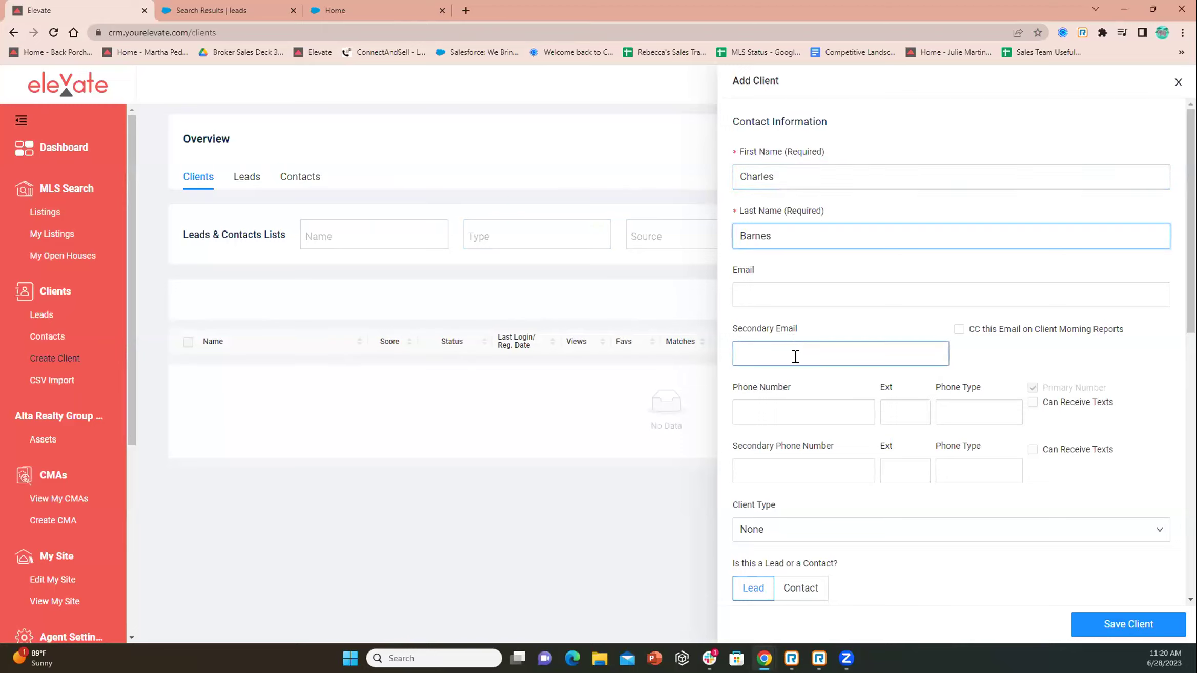
pyautogui.click(762, 283)
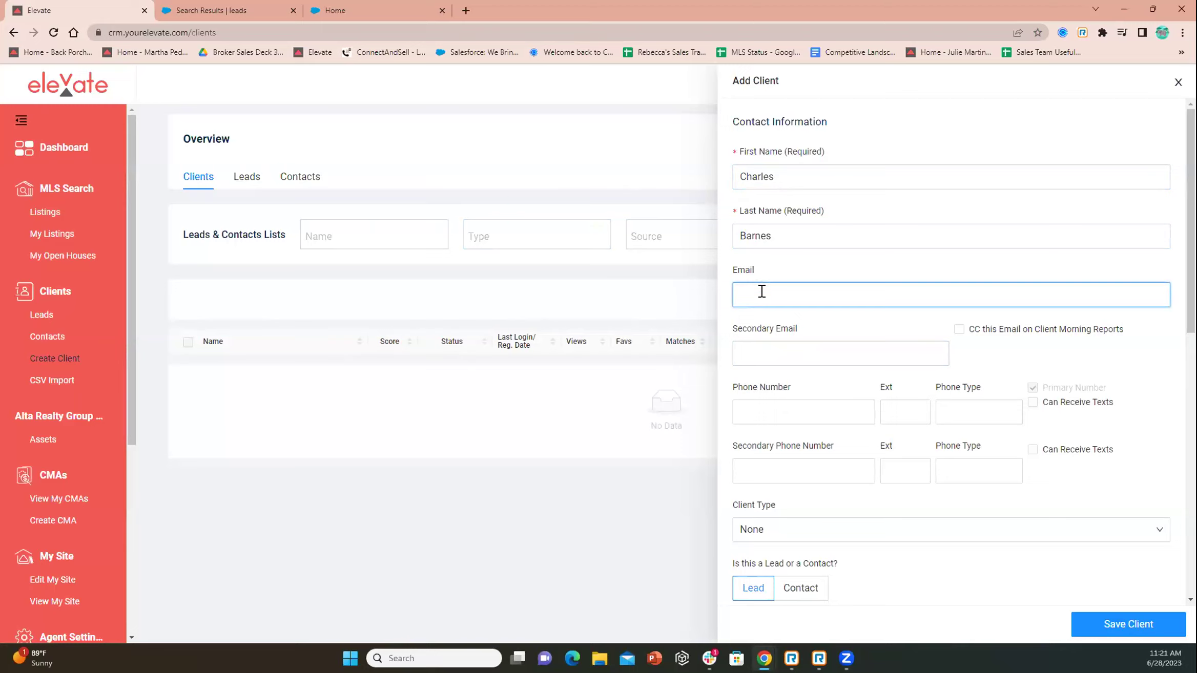
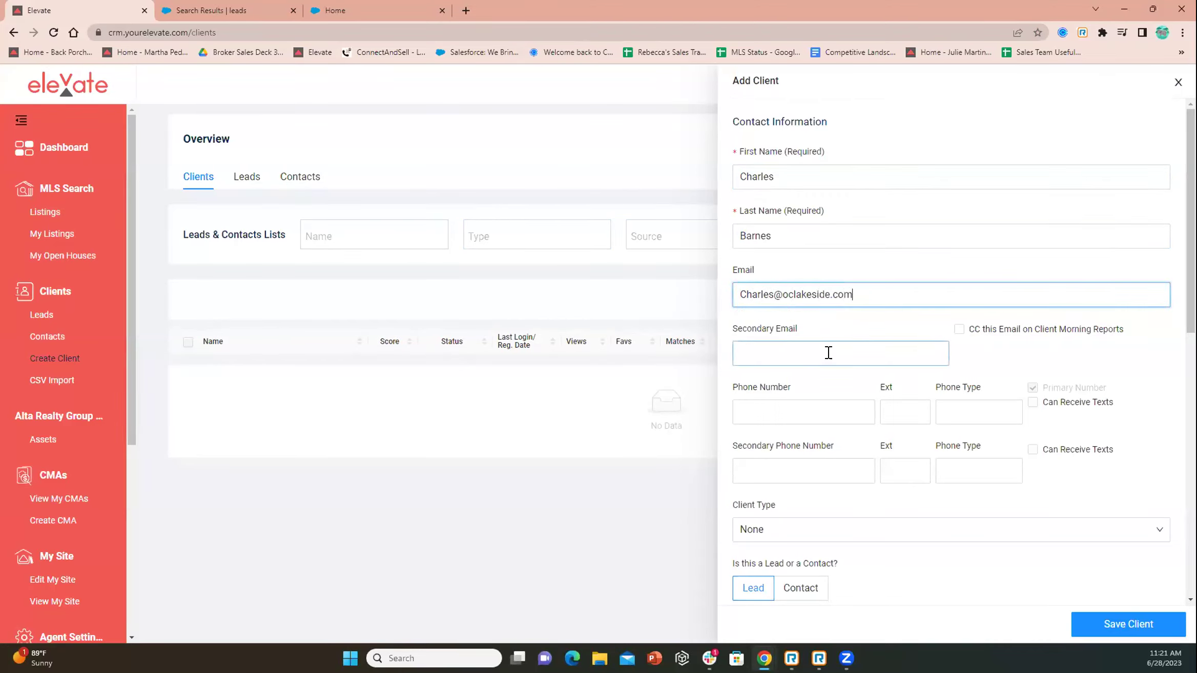
pyautogui.scroll(-5, 828, 352)
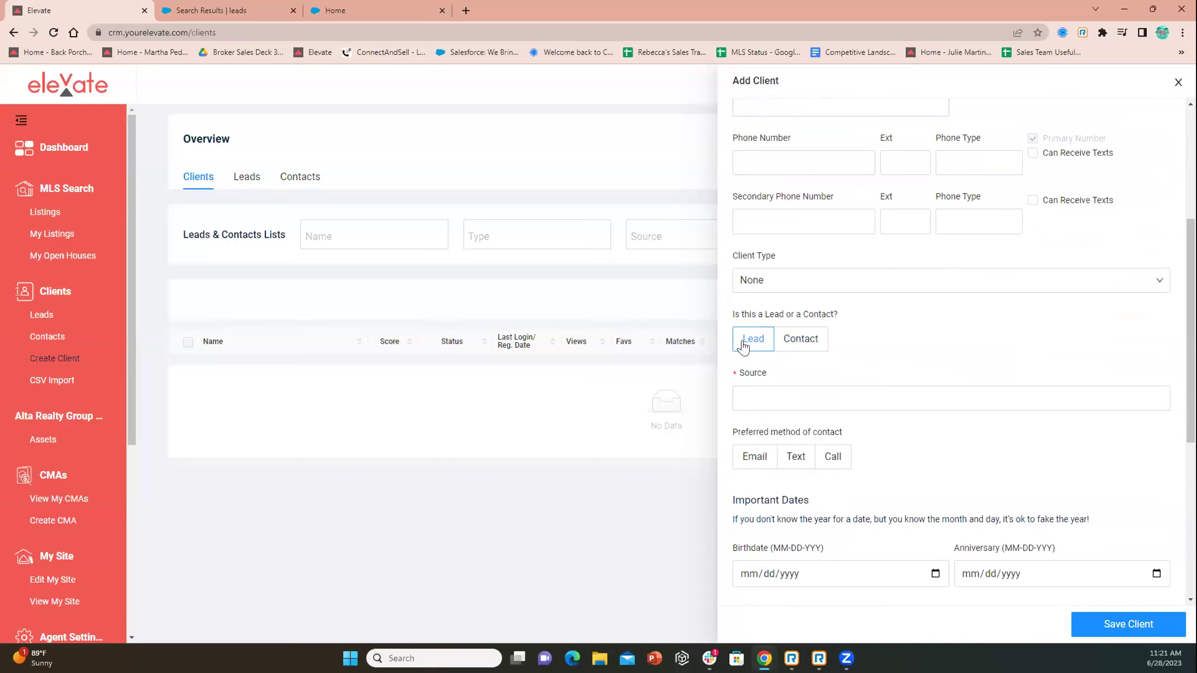
# Switch the client type to Contact and back, keeping it as a Lead
pyautogui.click(761, 391)
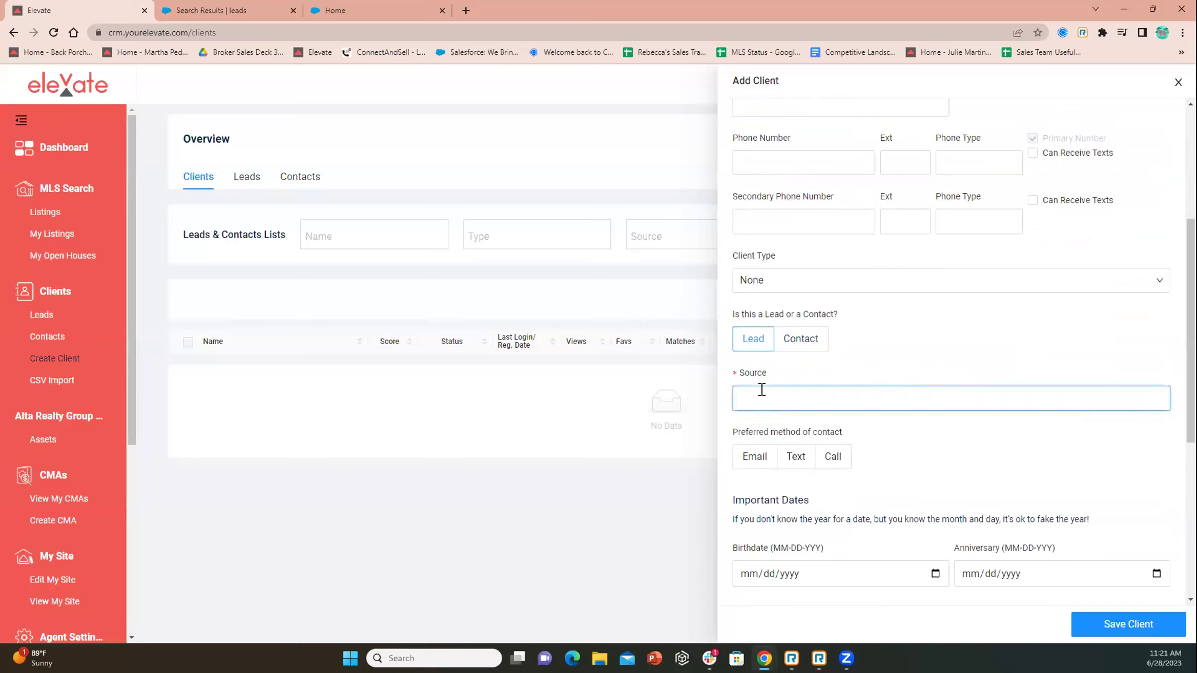
pyautogui.click(792, 339)
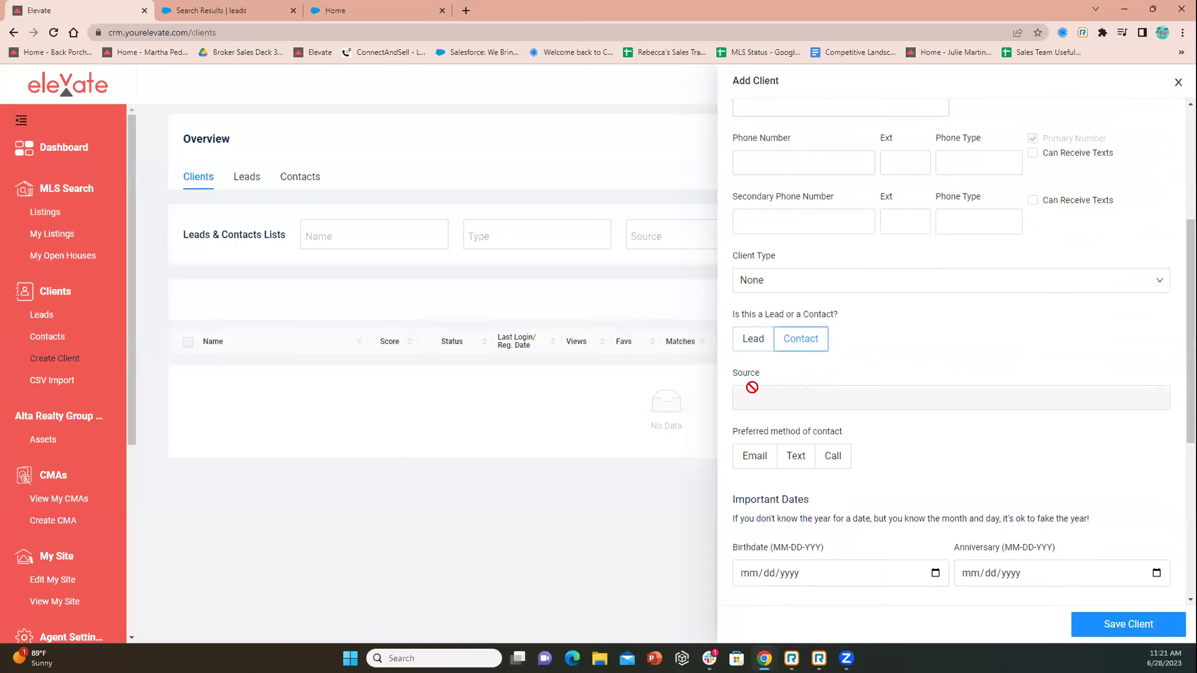
pyautogui.click(753, 339)
# Set the lead Source to 'self', replacing the initially typed 'open house'
pyautogui.click(768, 398)
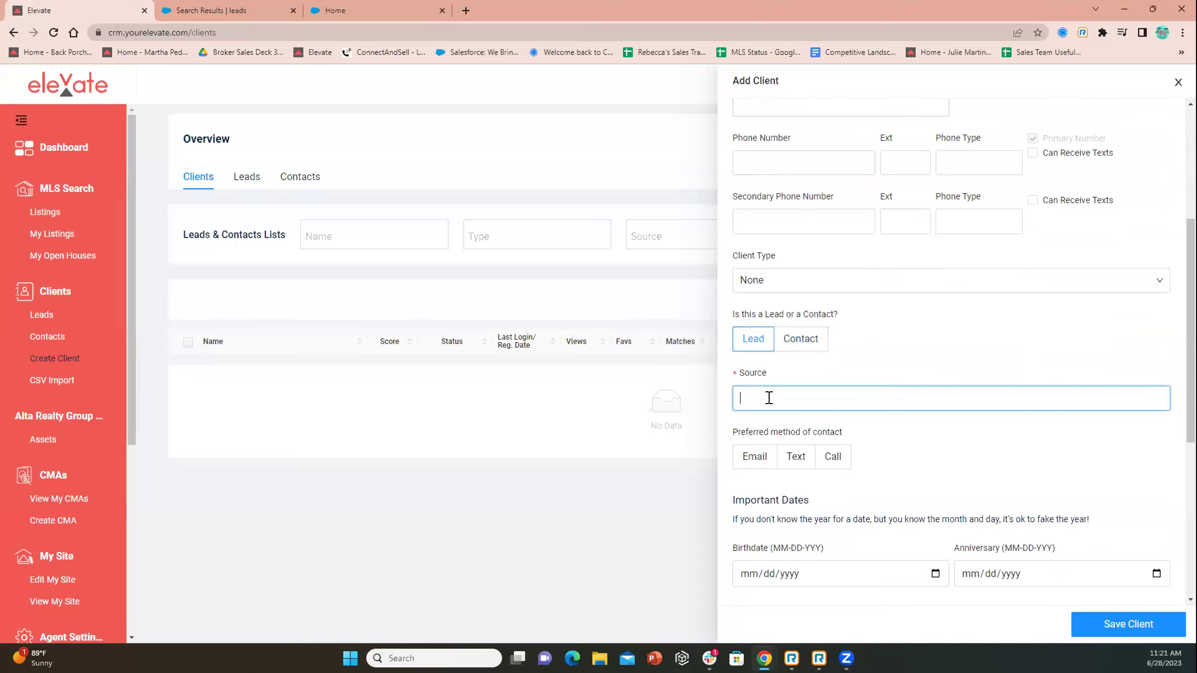
pyautogui.write('open house')
pyautogui.press('BackSpace')
pyautogui.press('BackSpace')
pyautogui.press('BackSpace')
pyautogui.press('BackSpace')
pyautogui.press('BackSpace')
pyautogui.press('BackSpace')
pyautogui.press('BackSpace')
pyautogui.write('self')
pyautogui.click(1112, 626)
pyautogui.scroll(-7, 943, 368)
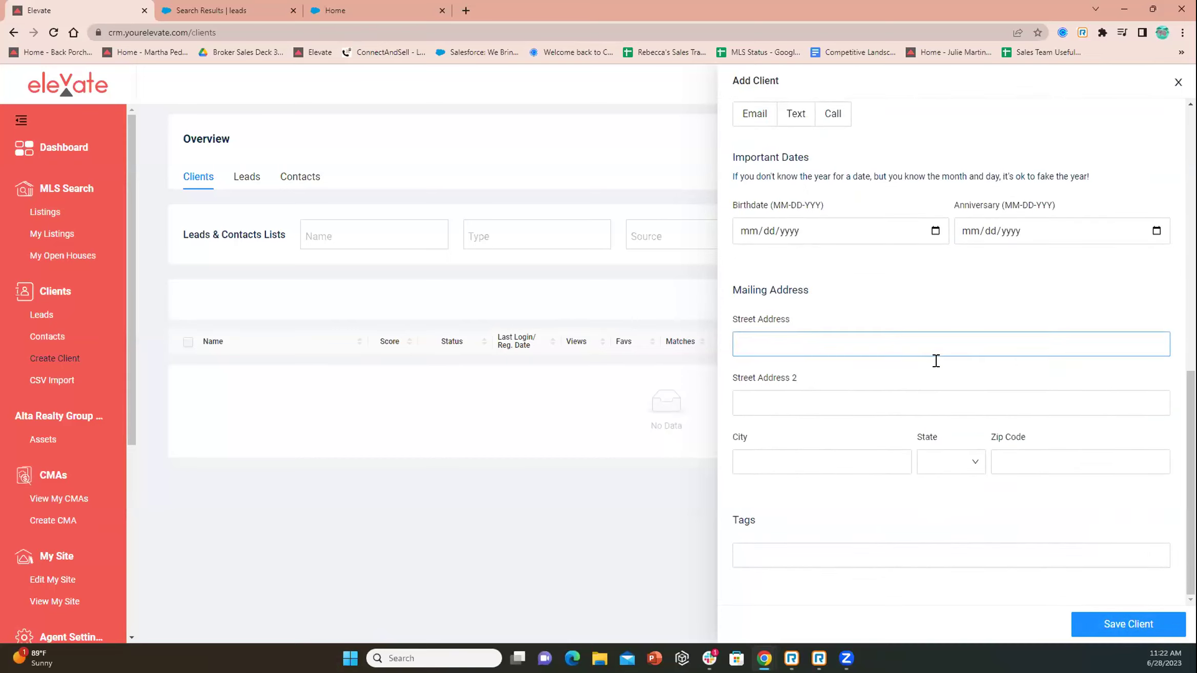
pyautogui.scroll(1, 852, 347)
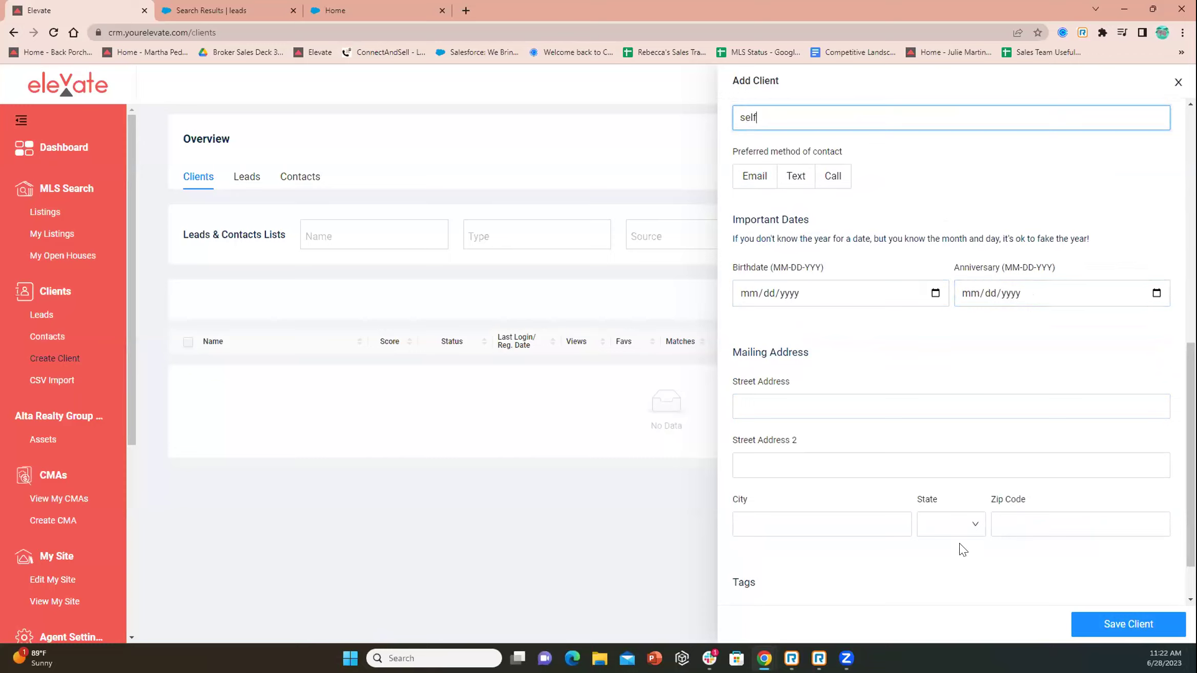
pyautogui.scroll(6, 966, 231)
pyautogui.scroll(4, 966, 230)
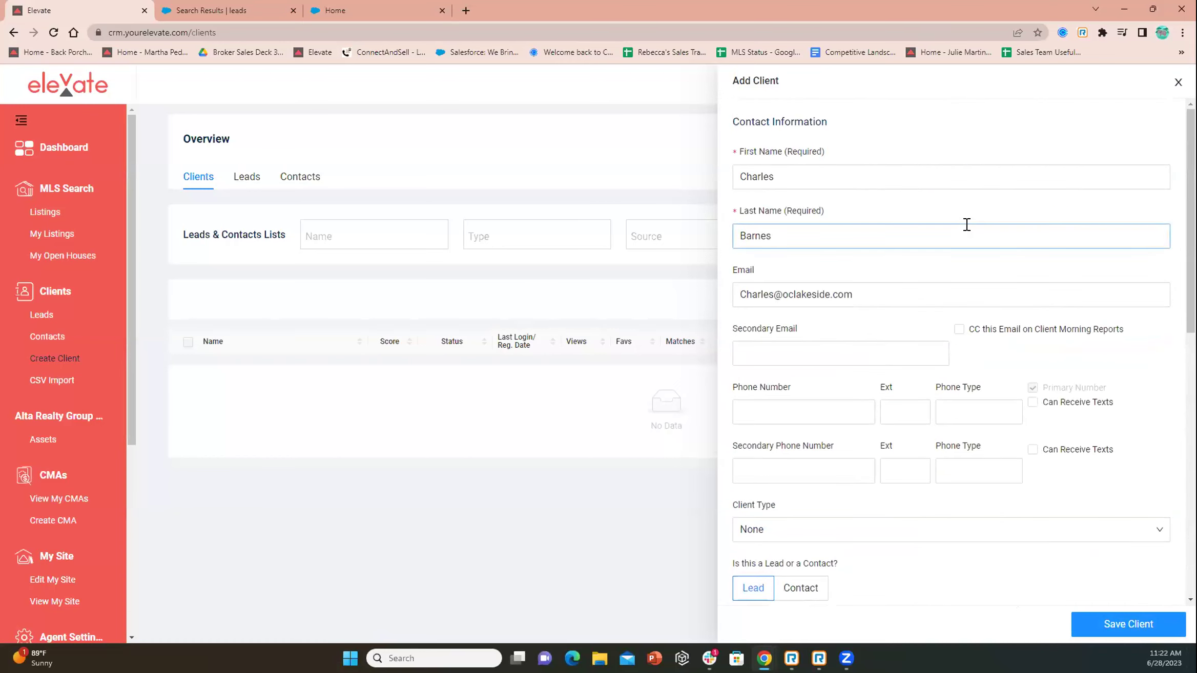
pyautogui.scroll(-4, 1076, 512)
# Save the client as a New lead and start a saved listing search from its panel
pyautogui.click(1132, 628)
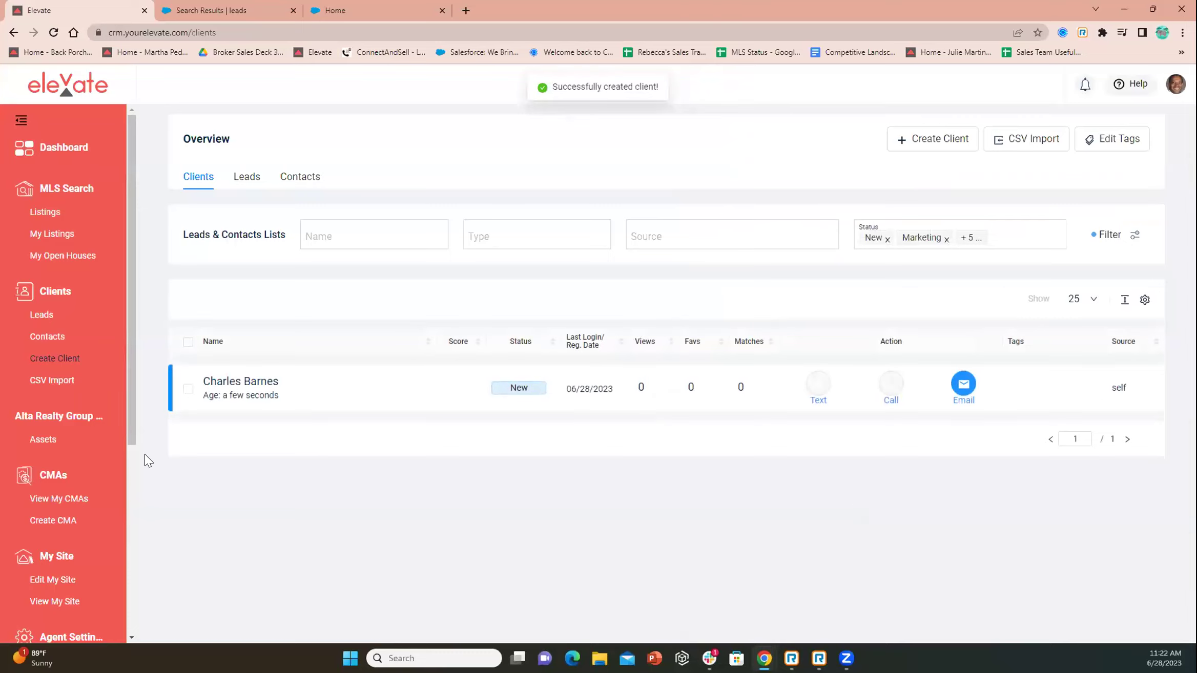
pyautogui.click(270, 400)
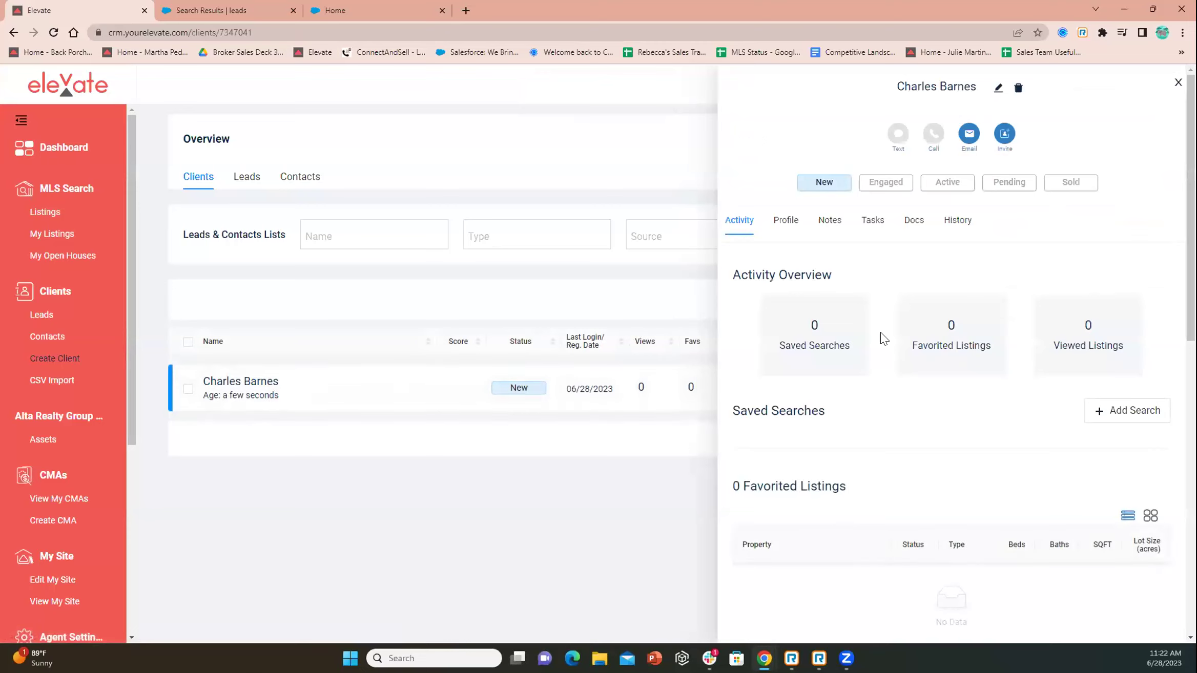
pyautogui.scroll(-1, 878, 441)
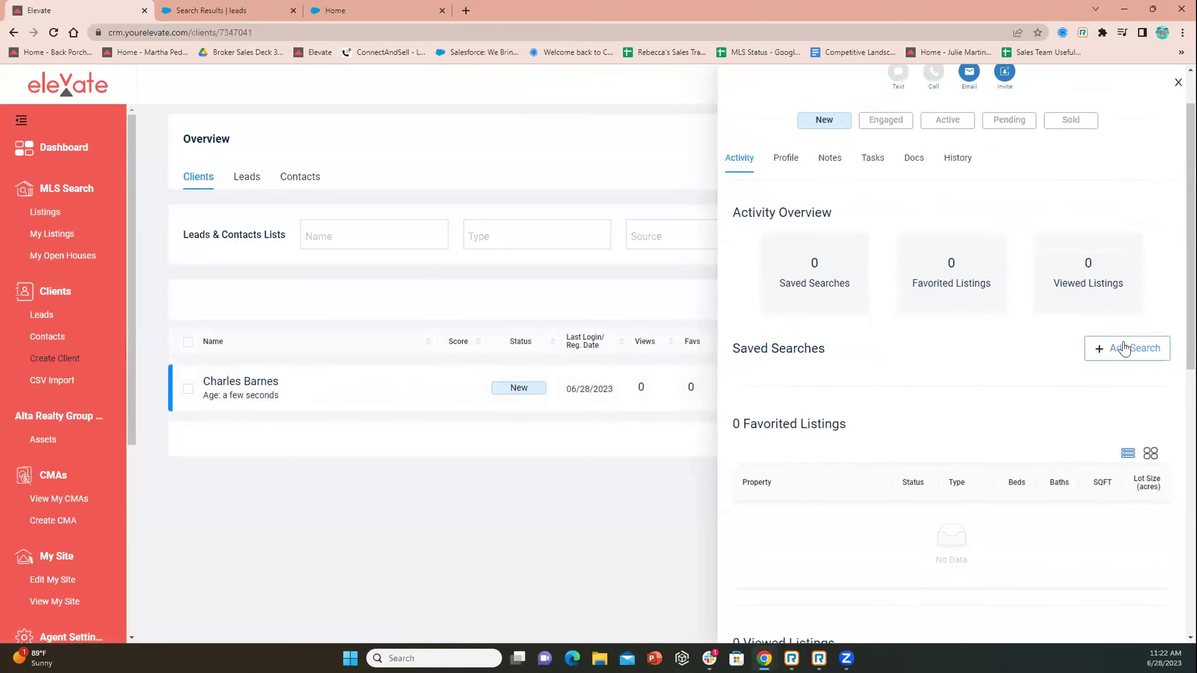
pyautogui.click(1123, 349)
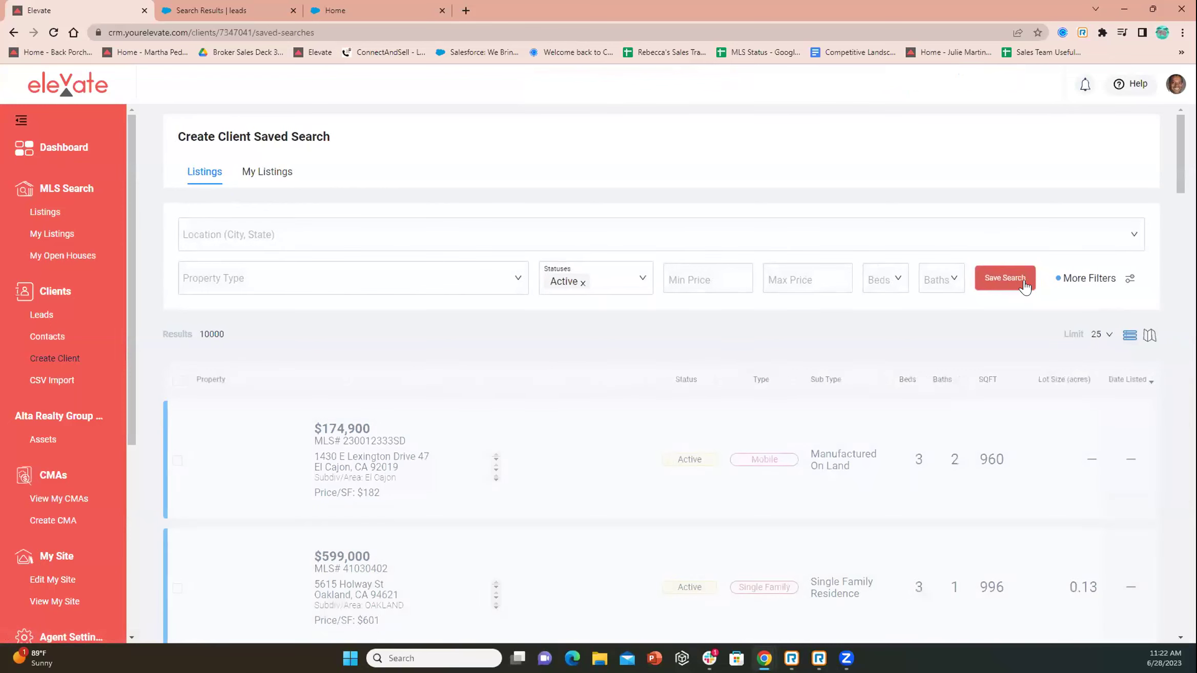
pyautogui.click(1075, 280)
pyautogui.scroll(-14, 1018, 233)
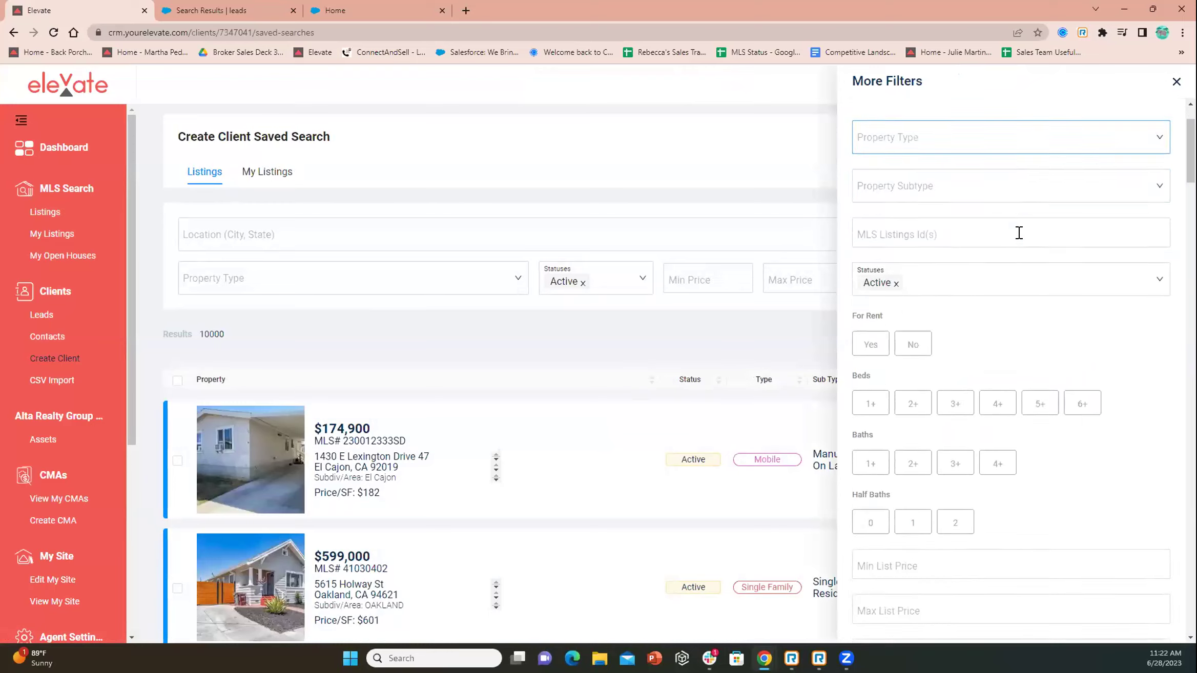
pyautogui.scroll(-15, 1018, 232)
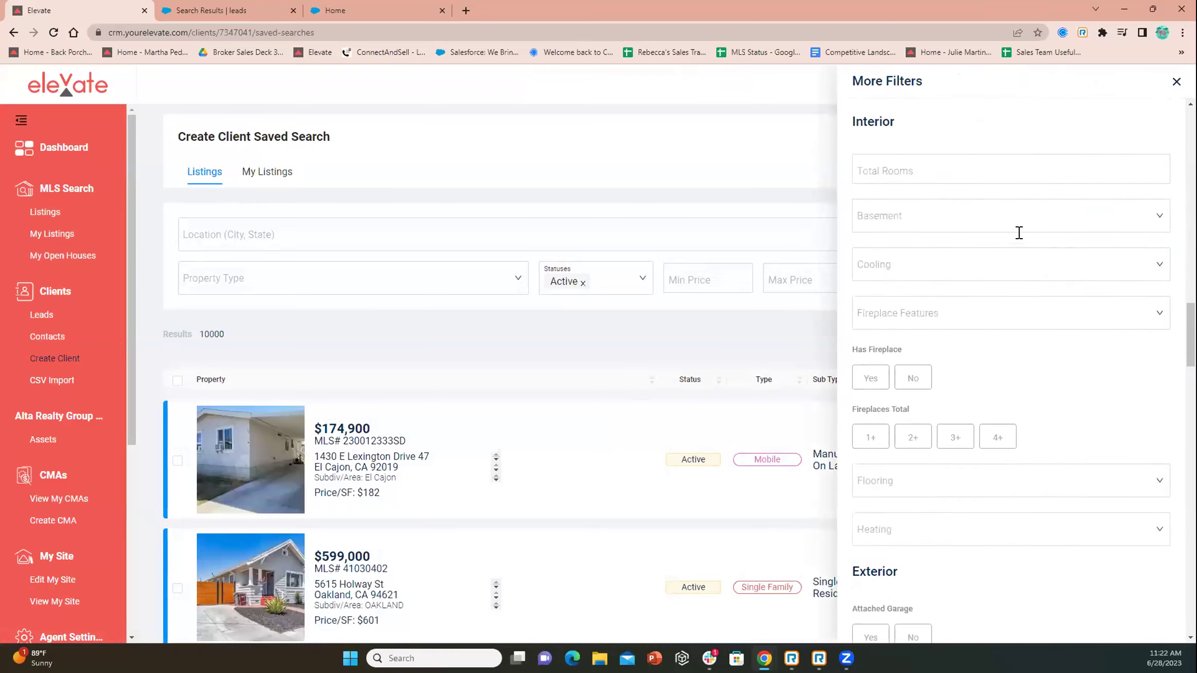
pyautogui.scroll(-10, 1019, 267)
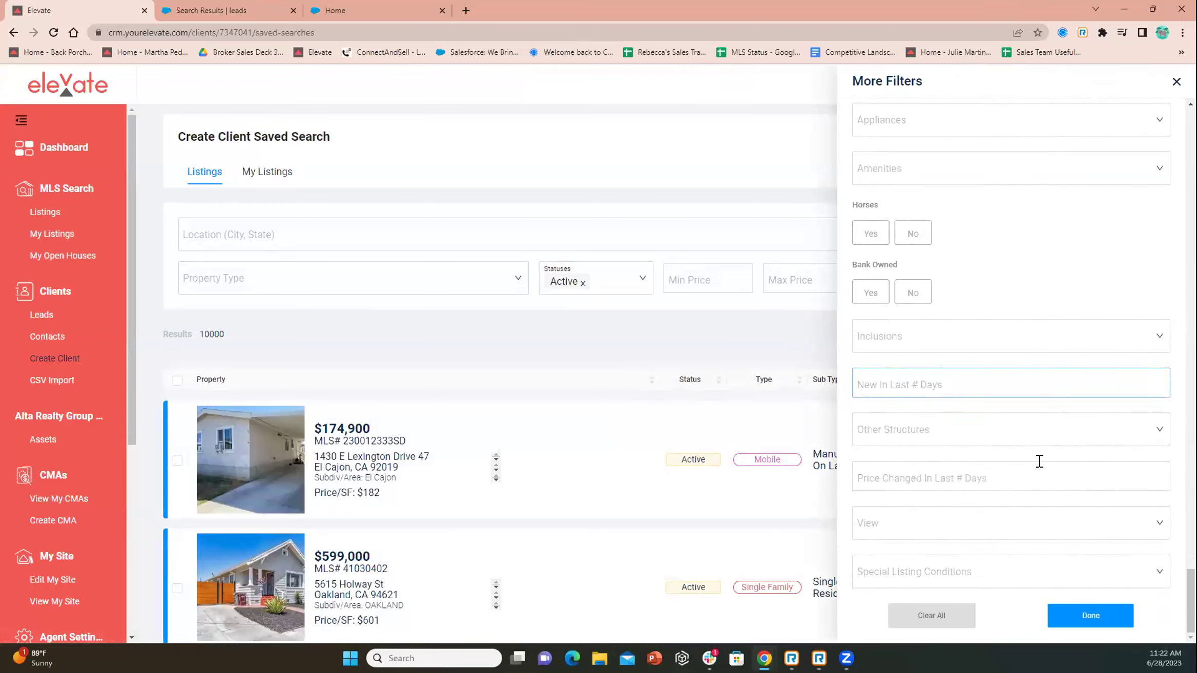
pyautogui.click(1090, 615)
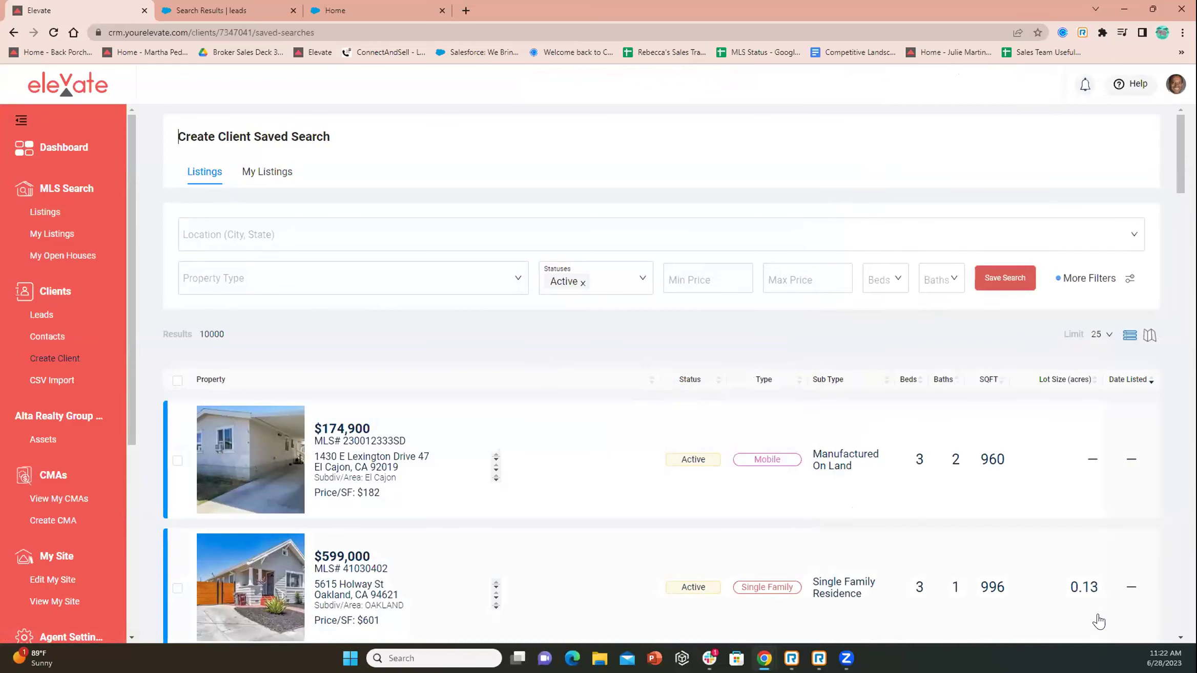
# Start saving the search, cancel naming it, and bring up More Filters
pyautogui.click(1010, 280)
pyautogui.click(885, 122)
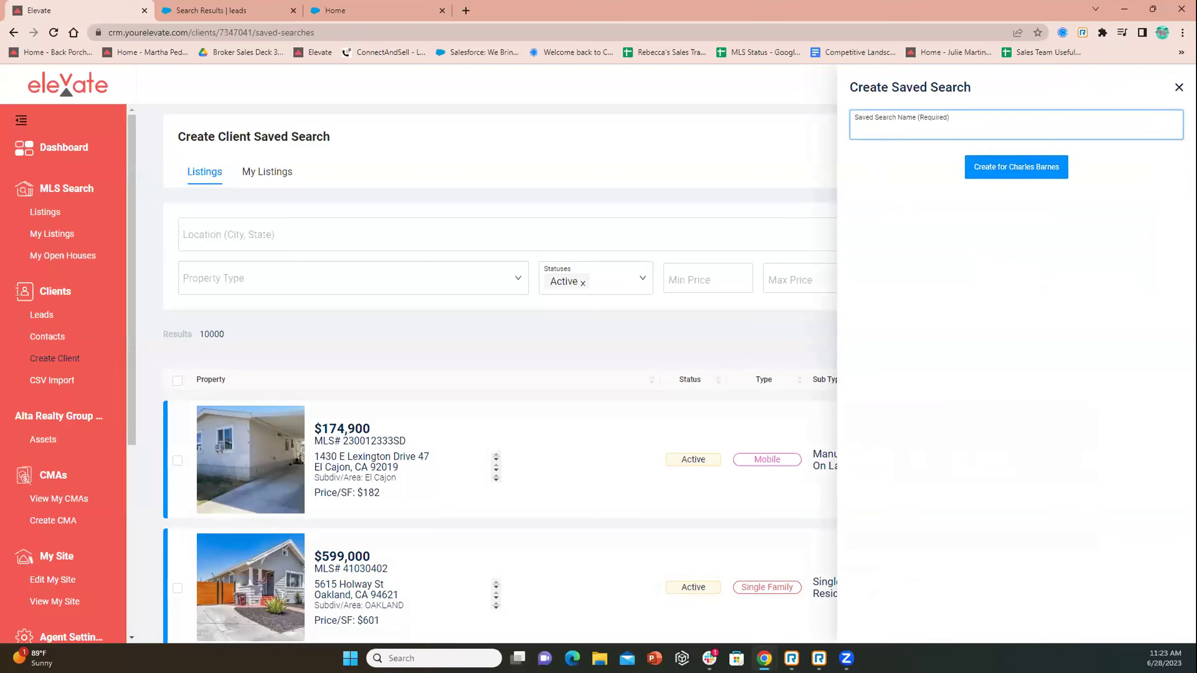
pyautogui.press('Escape')
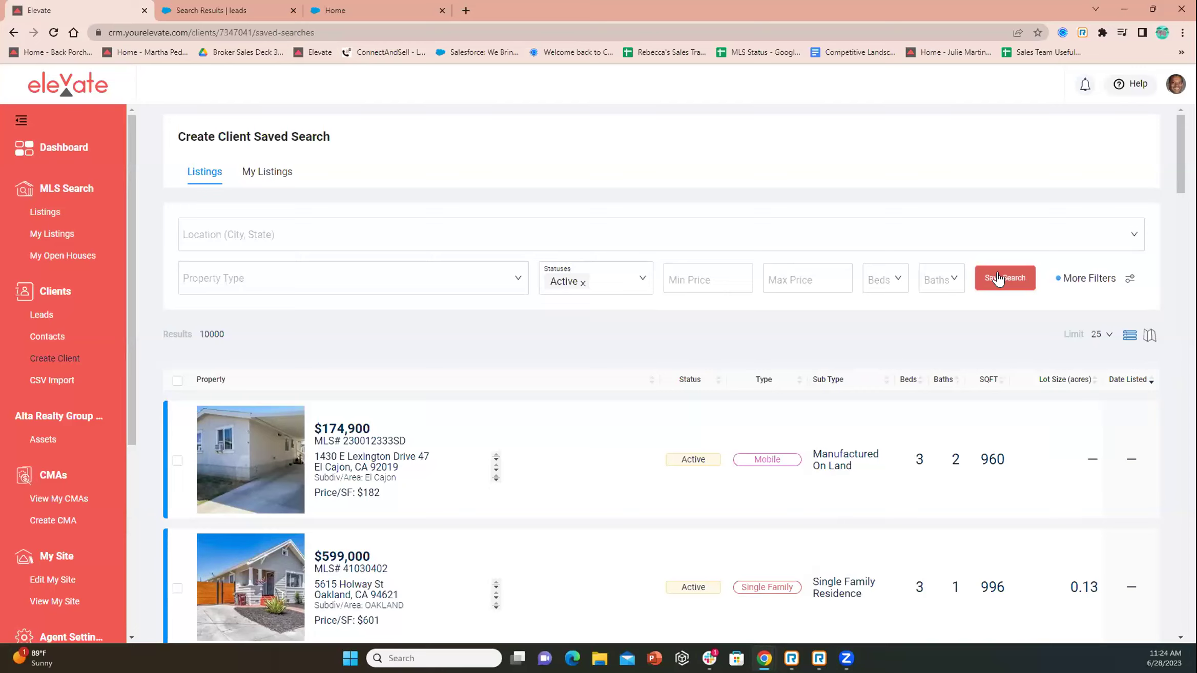
pyautogui.click(1087, 278)
pyautogui.click(1013, 313)
# Browse the Subdivisions list under Location in More Filters, then close the panel
pyautogui.scroll(-5, 1012, 313)
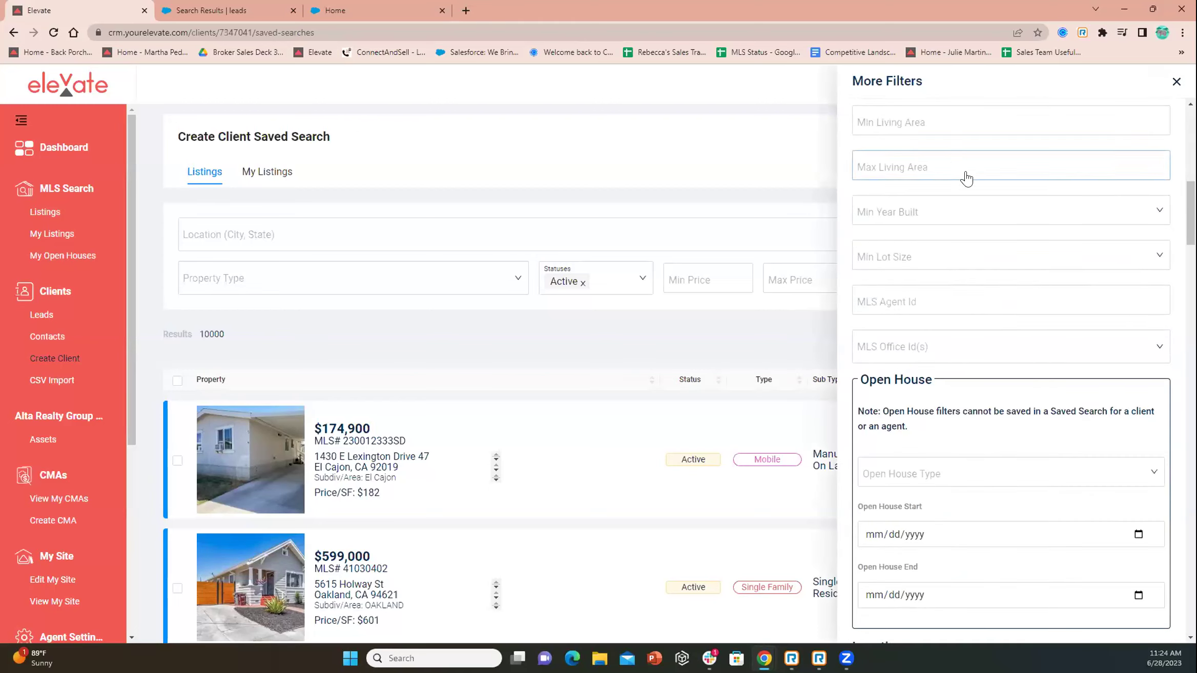
pyautogui.scroll(-5, 973, 205)
pyautogui.scroll(-4, 978, 222)
pyautogui.click(918, 342)
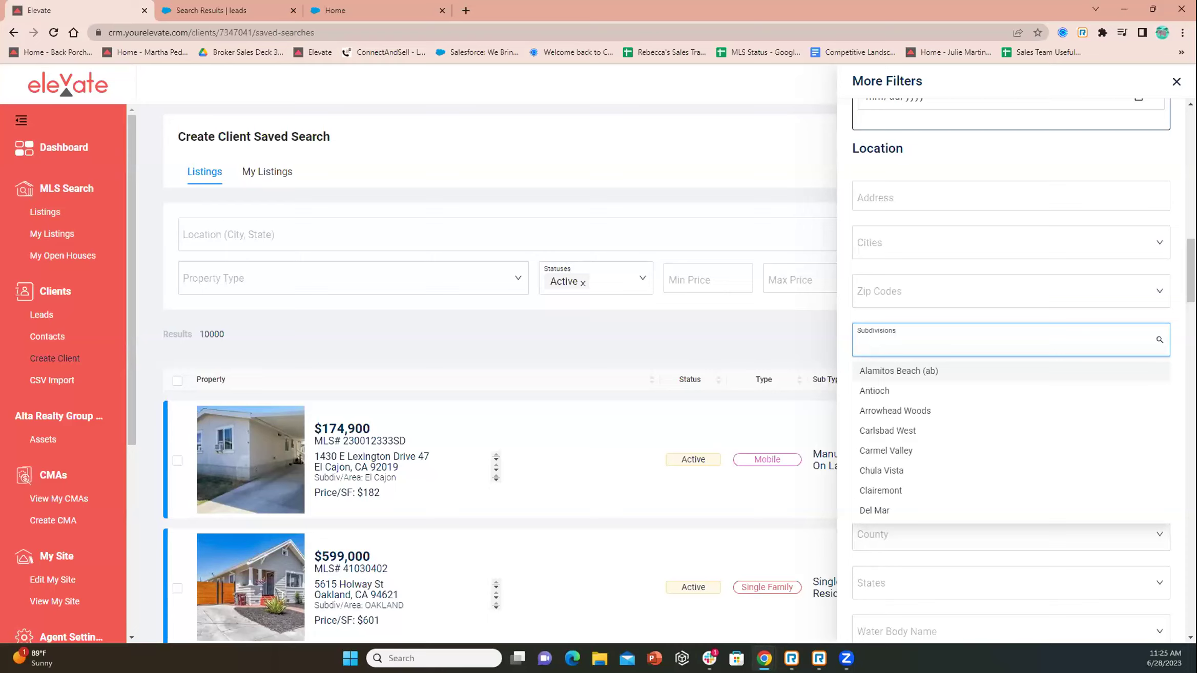
pyautogui.press('Escape')
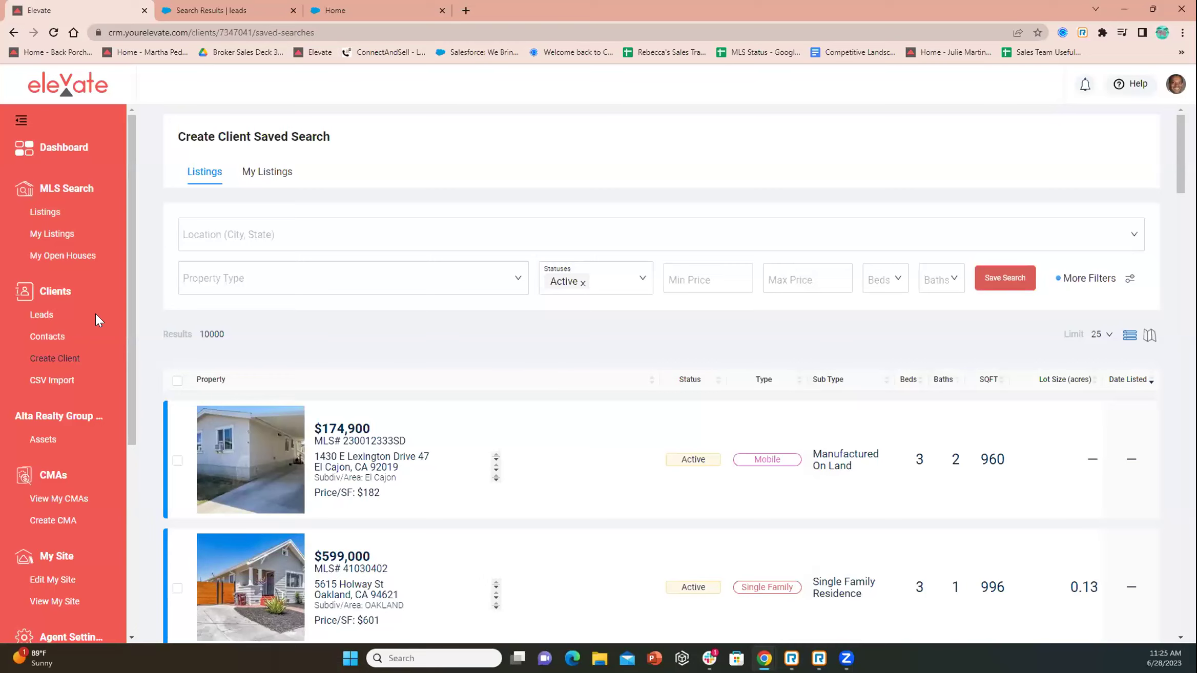
# Open the new lead from the Leads list, review its History tab, and close the panel
pyautogui.click(45, 315)
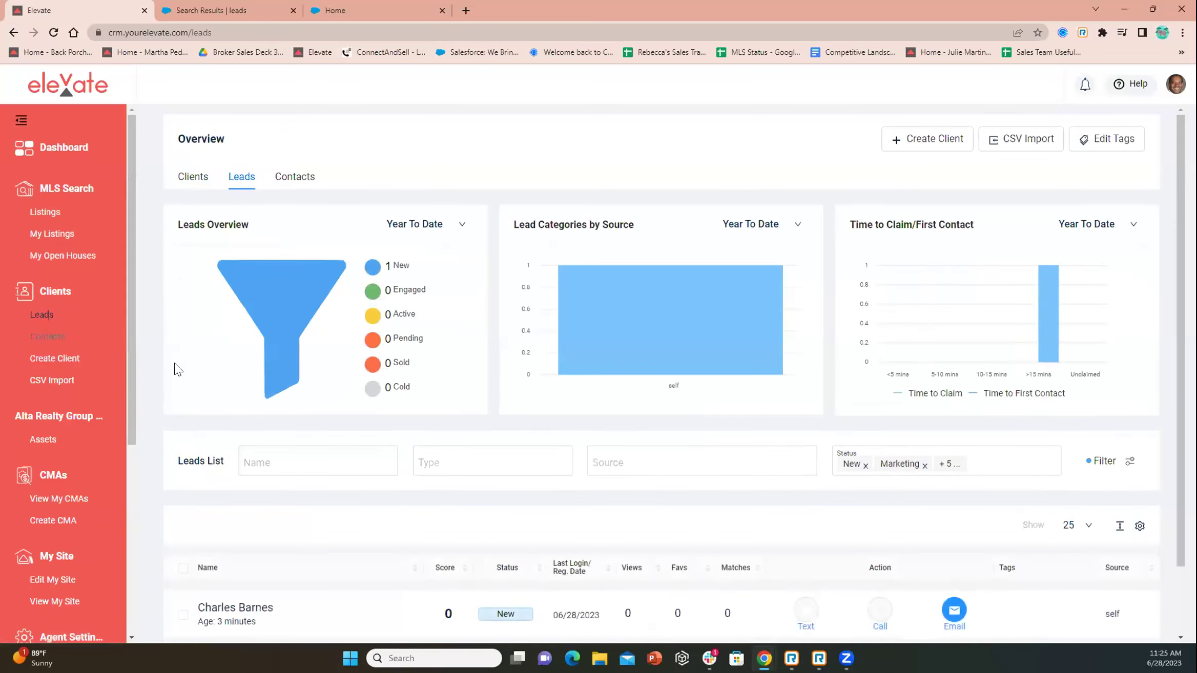
pyautogui.scroll(-2, 533, 490)
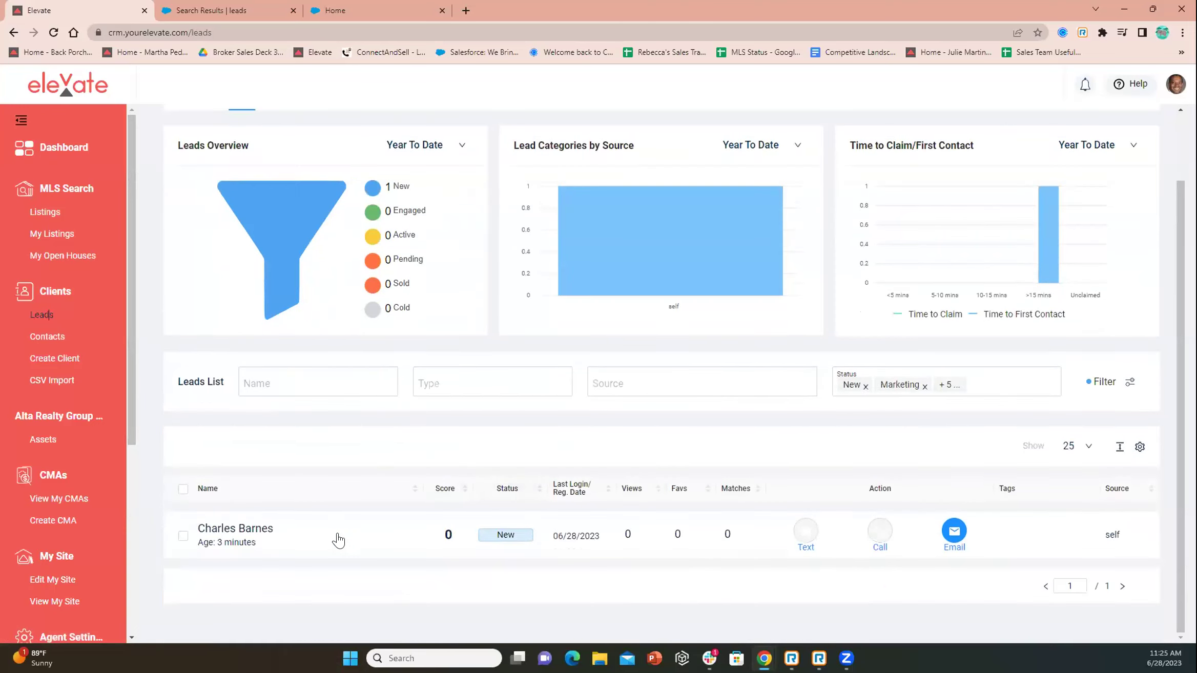
pyautogui.click(334, 537)
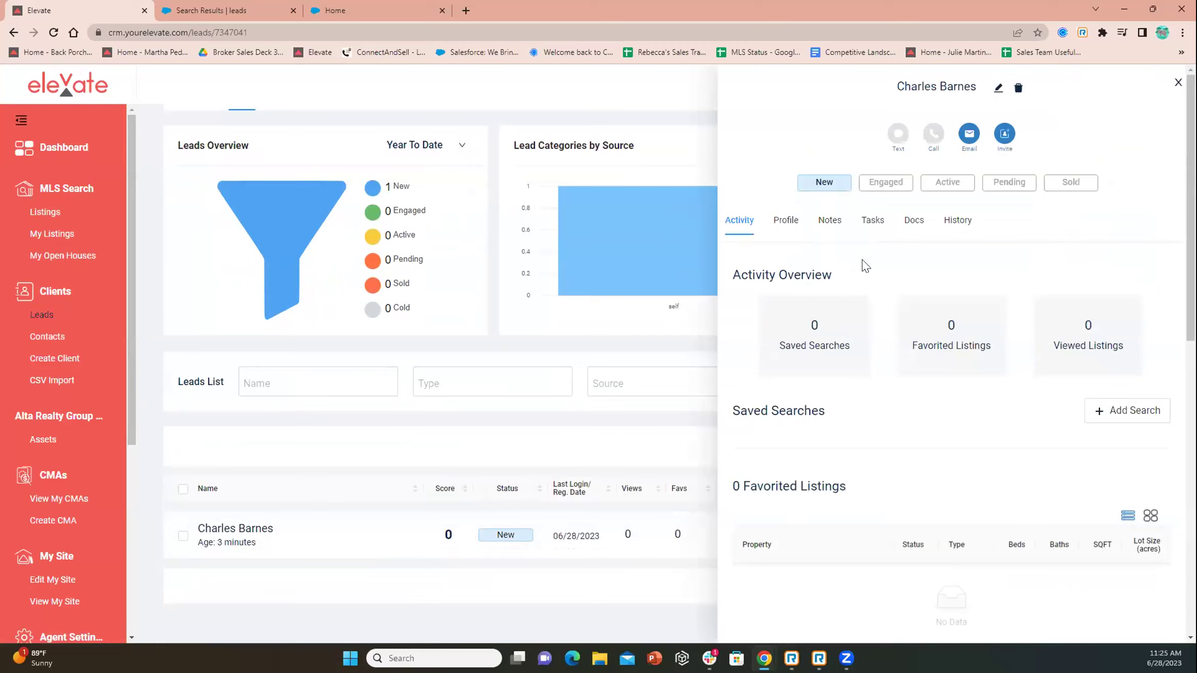
pyautogui.click(954, 222)
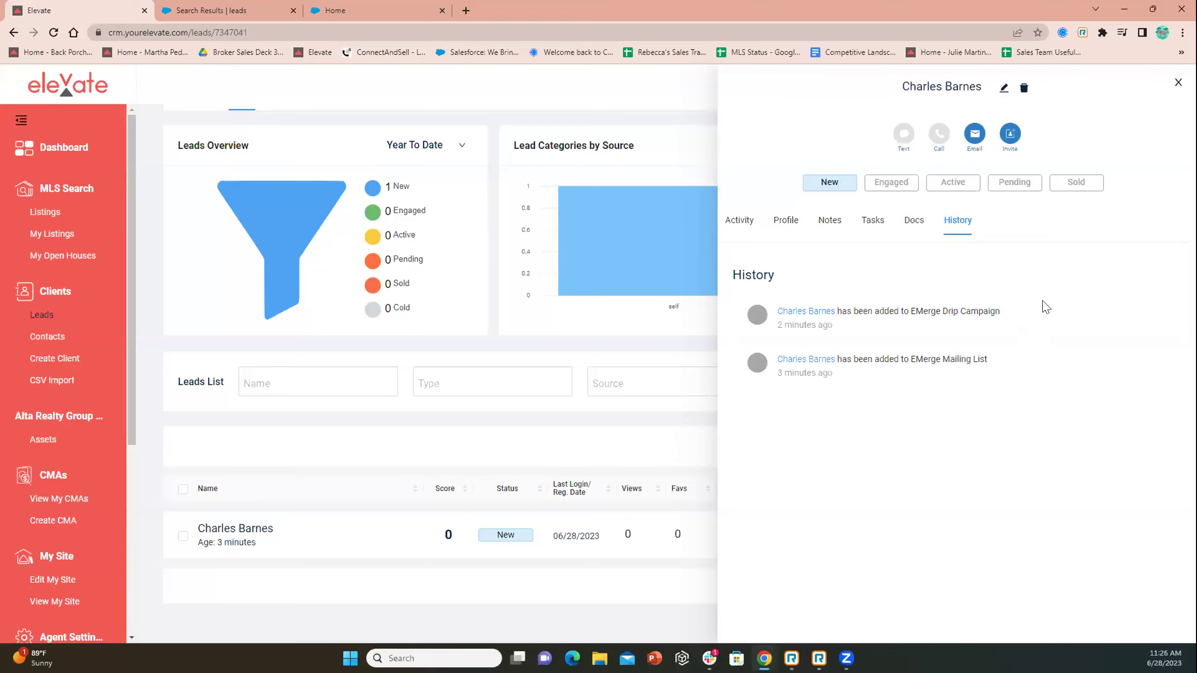
pyautogui.click(1178, 82)
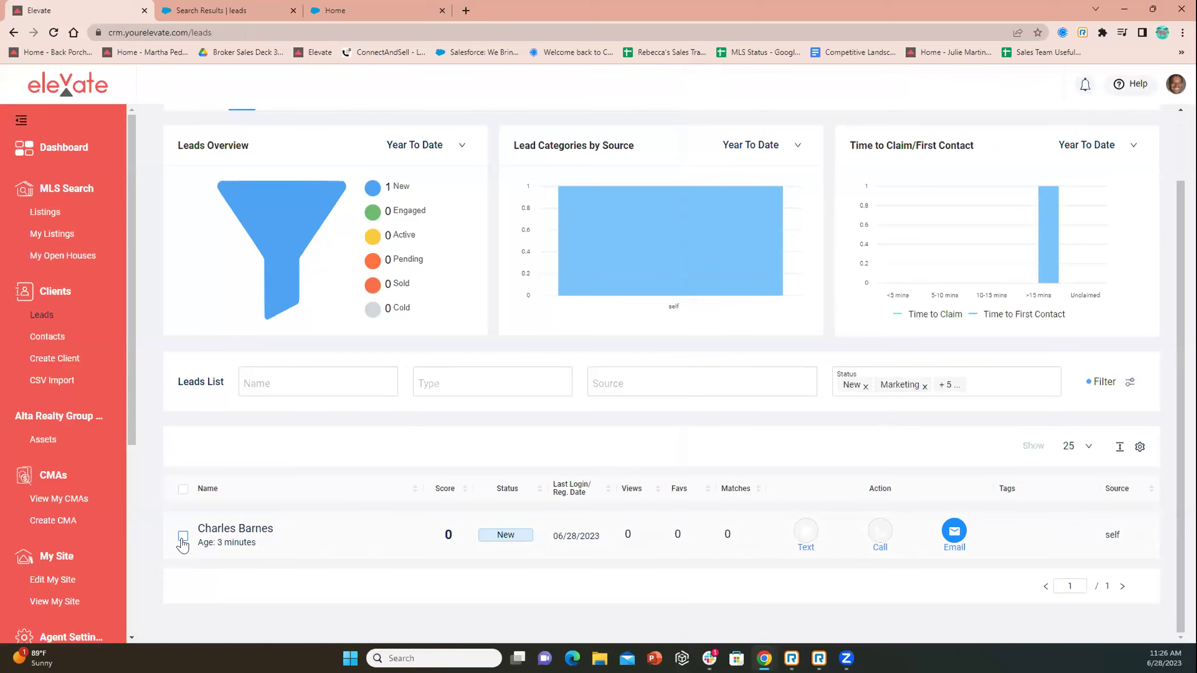
# Bulk-act on the checked lead, browsing Drip Campaigns, Add Tags and Change Fields, then close unsaved
pyautogui.click(183, 536)
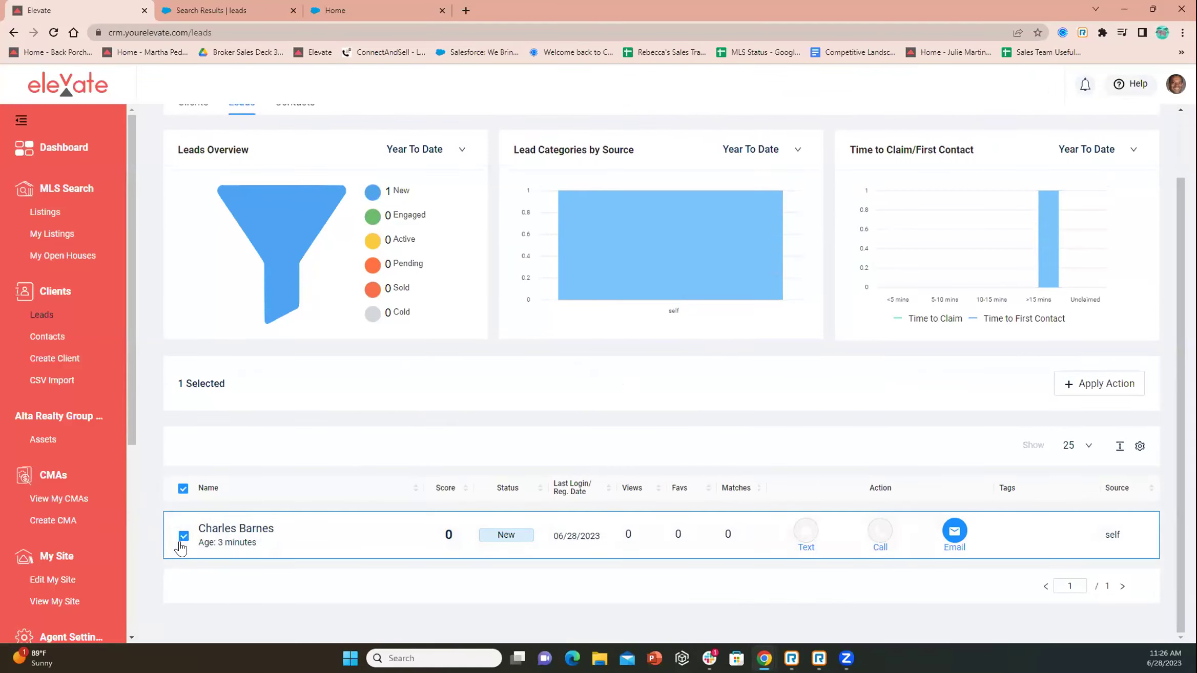
pyautogui.click(1106, 390)
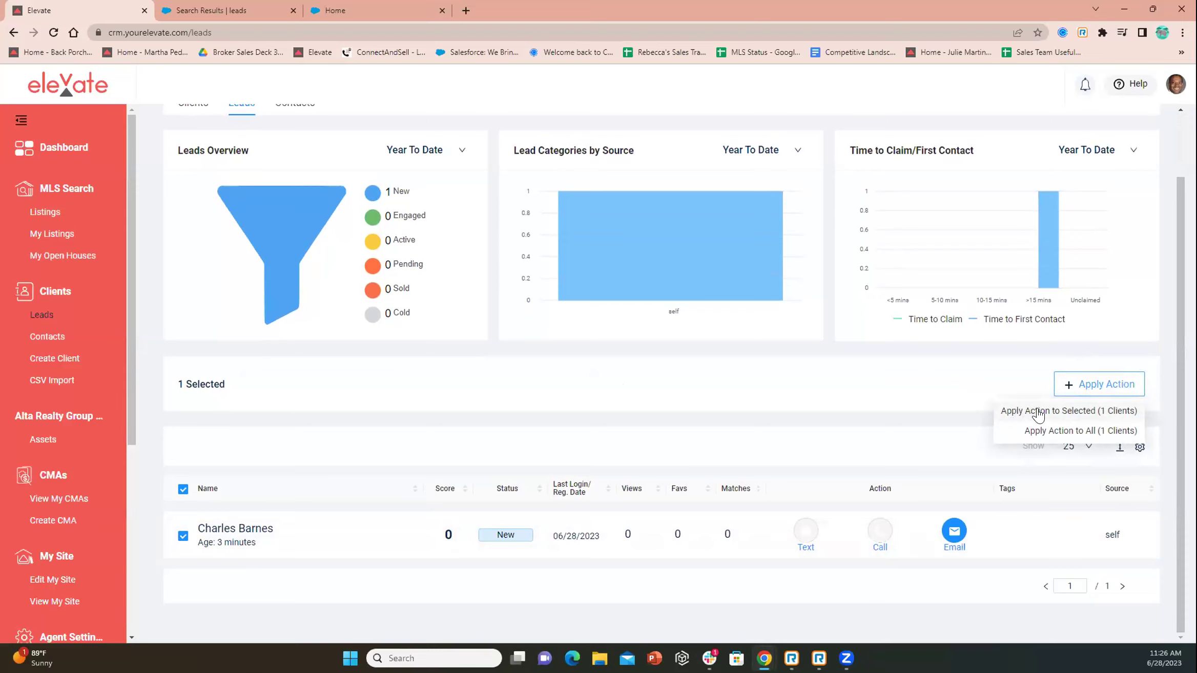
pyautogui.click(1071, 412)
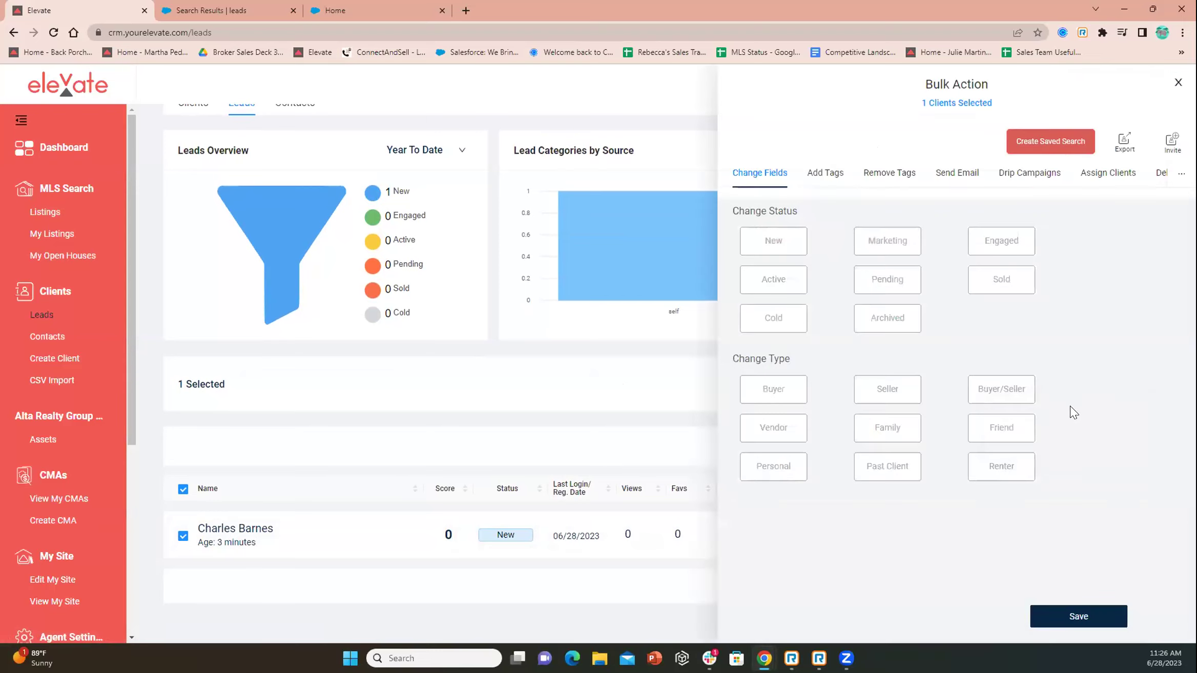
pyautogui.click(1004, 179)
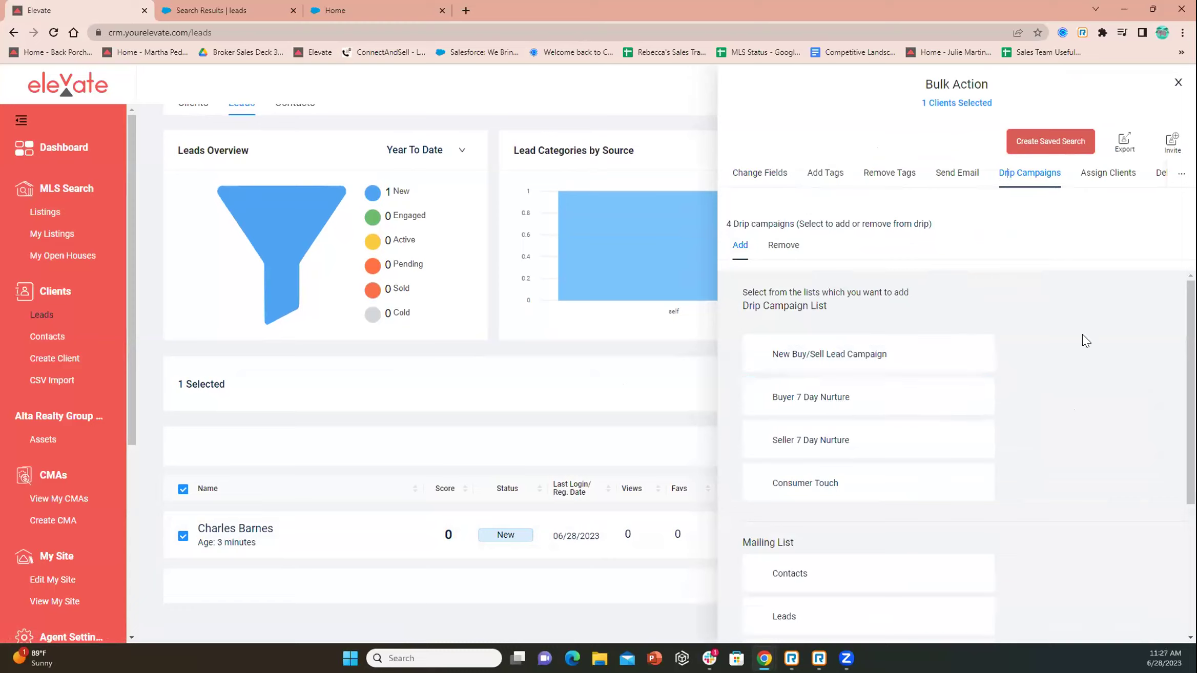
pyautogui.click(814, 175)
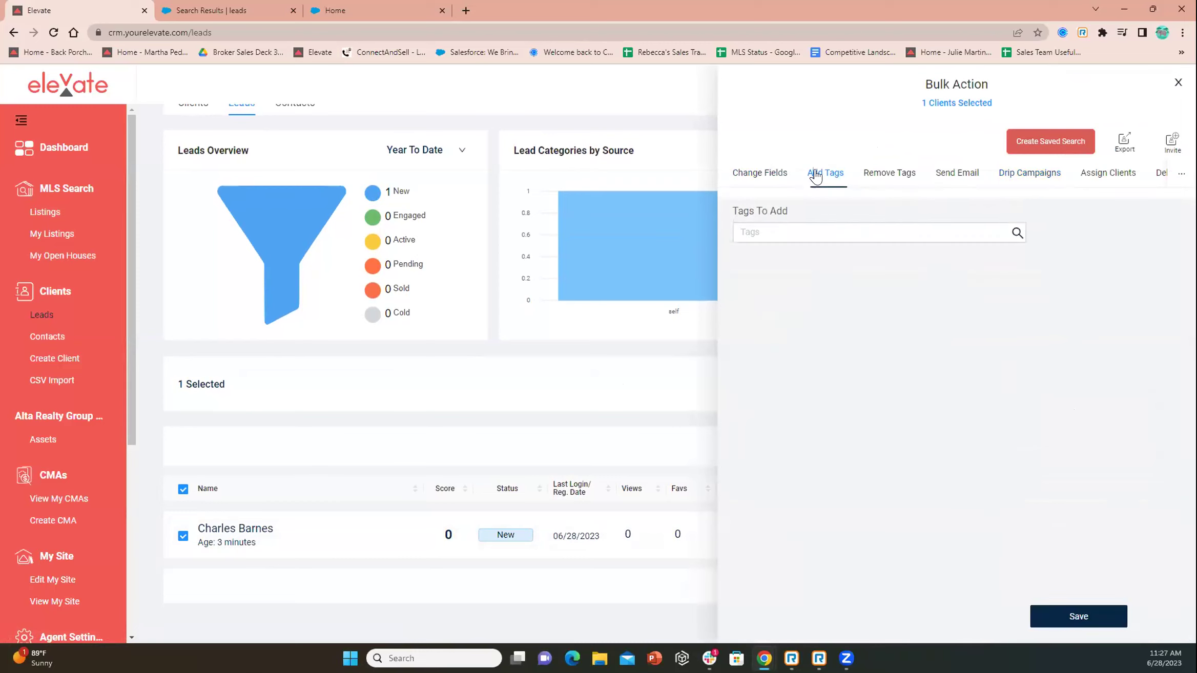
pyautogui.click(749, 179)
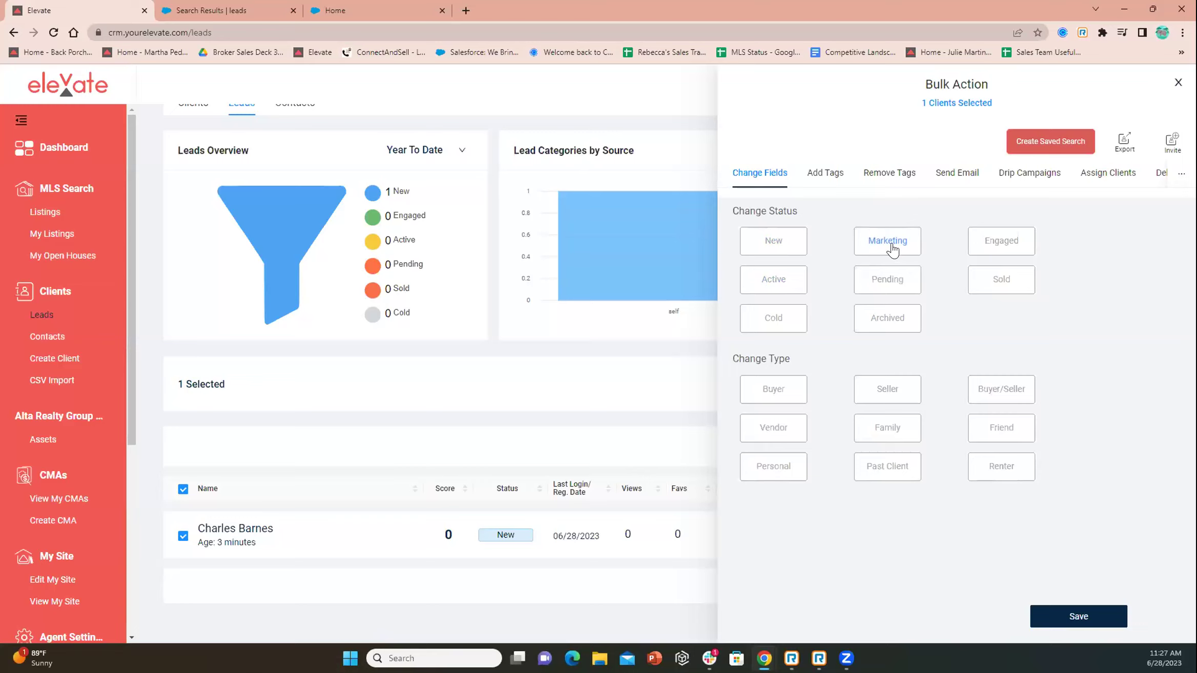
pyautogui.click(1178, 82)
# Return to the Dashboard and check the recent notification alerts, then close them
pyautogui.scroll(2, 609, 259)
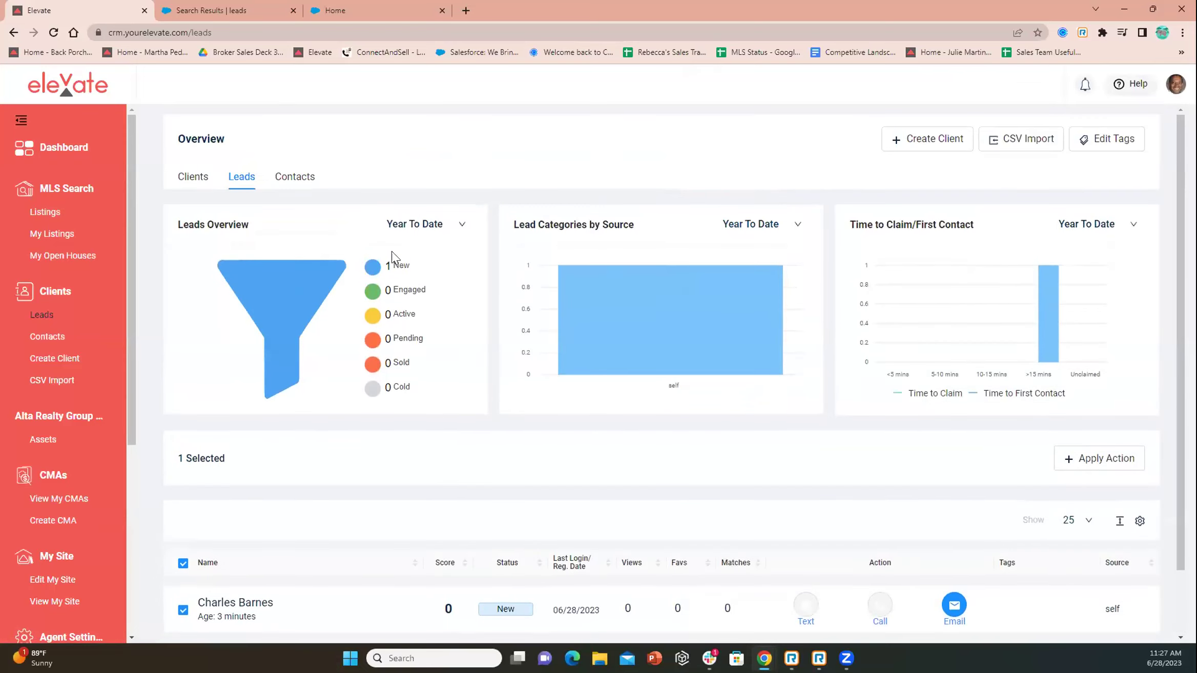
pyautogui.click(62, 162)
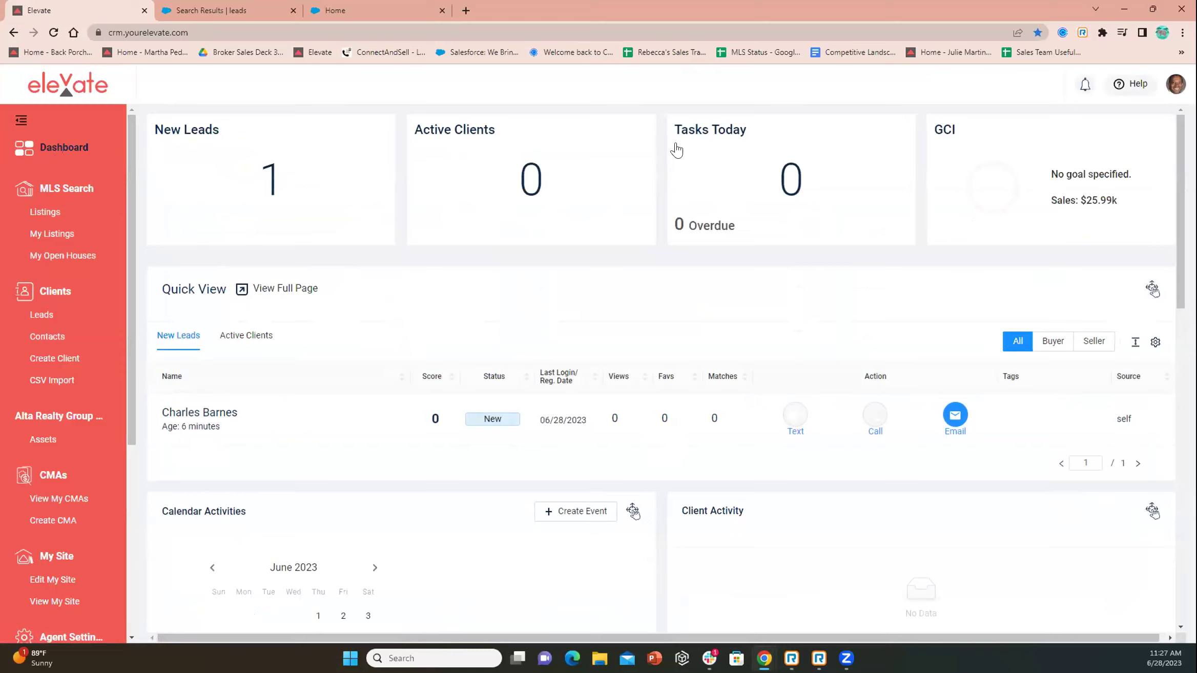
pyautogui.click(1084, 87)
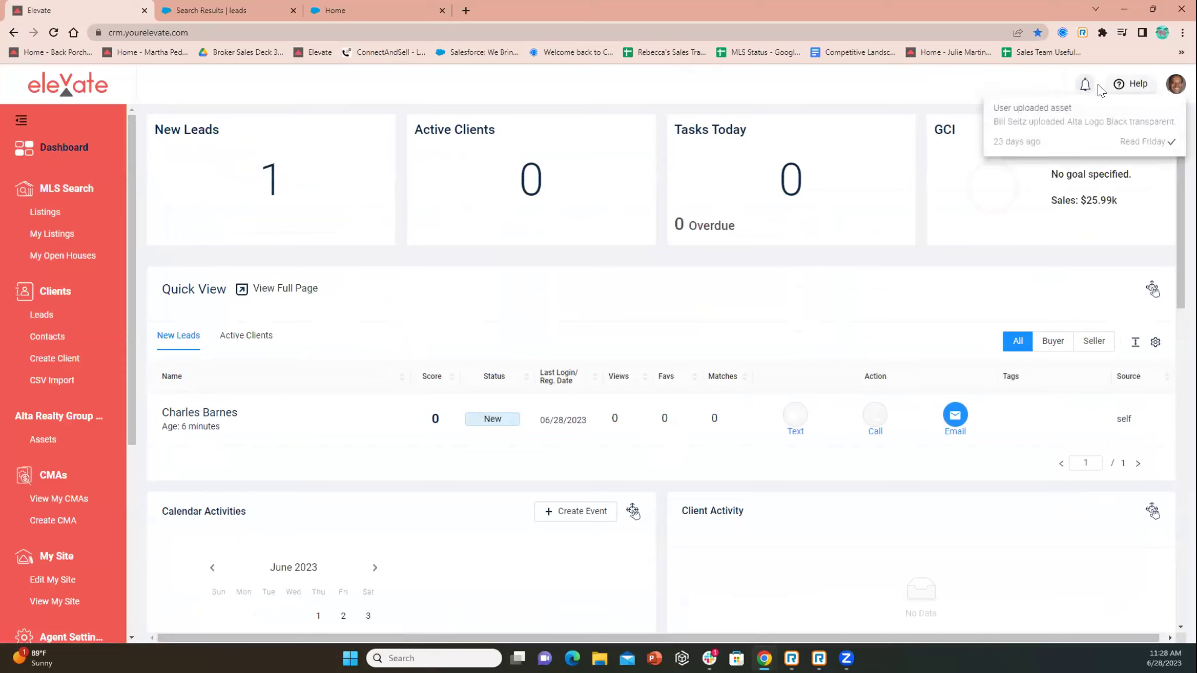
pyautogui.click(1083, 87)
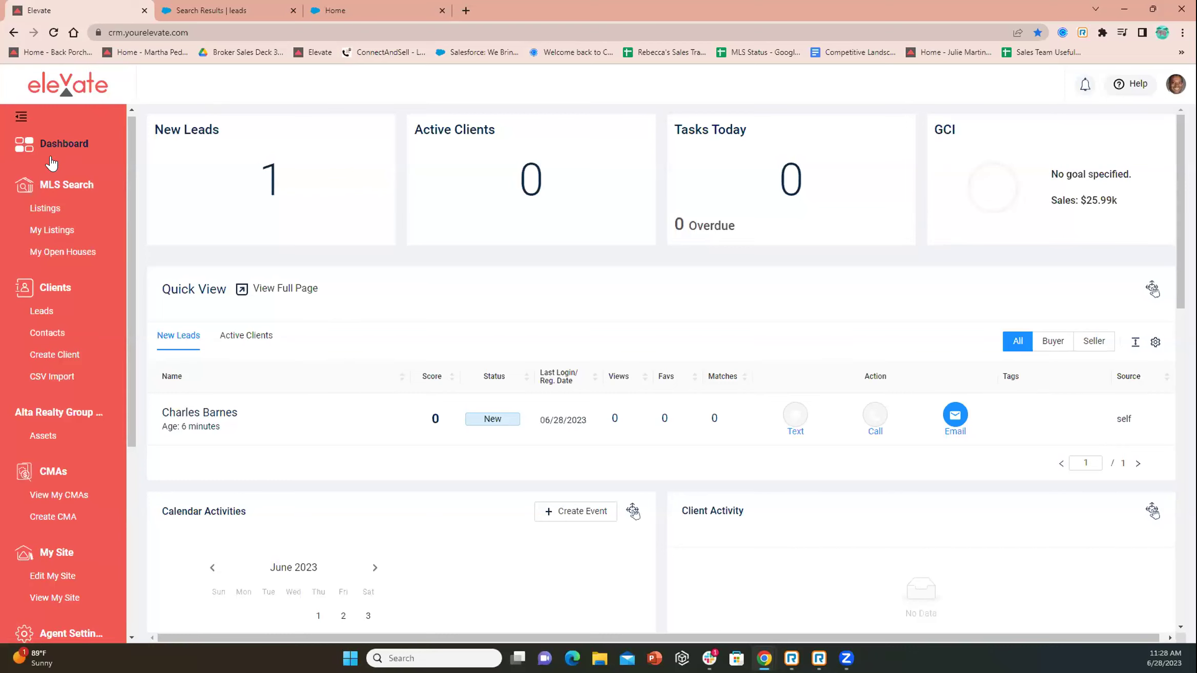
pyautogui.scroll(-5, 45, 207)
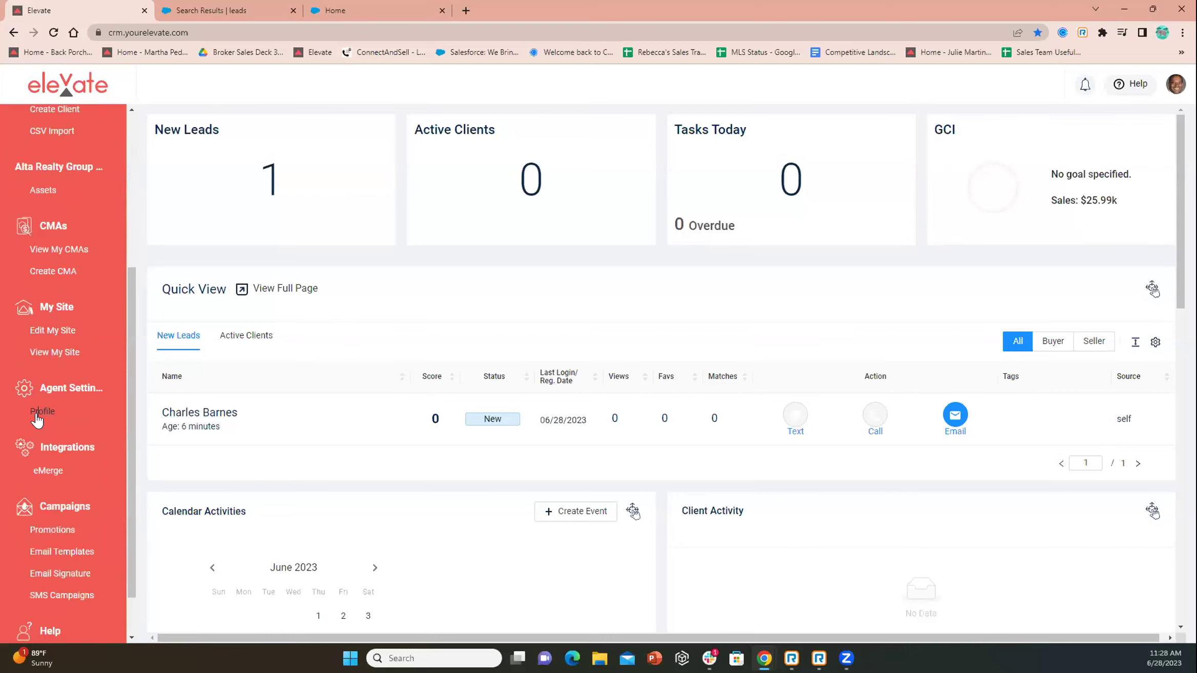
pyautogui.click(37, 413)
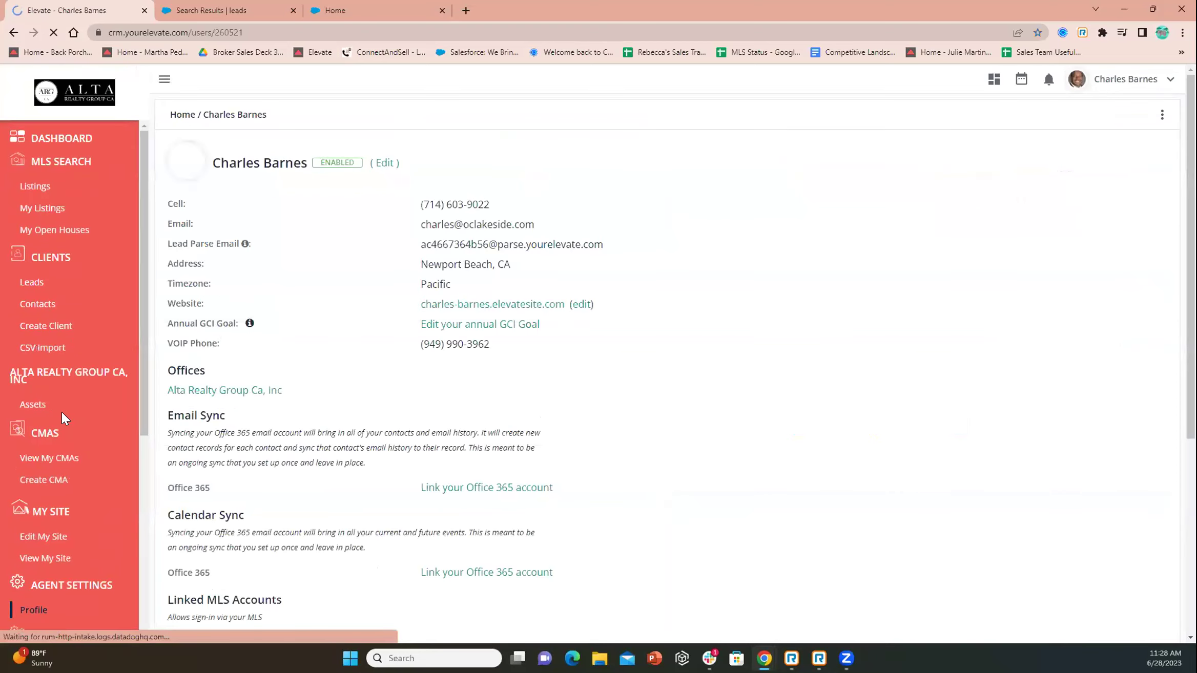
pyautogui.click(506, 327)
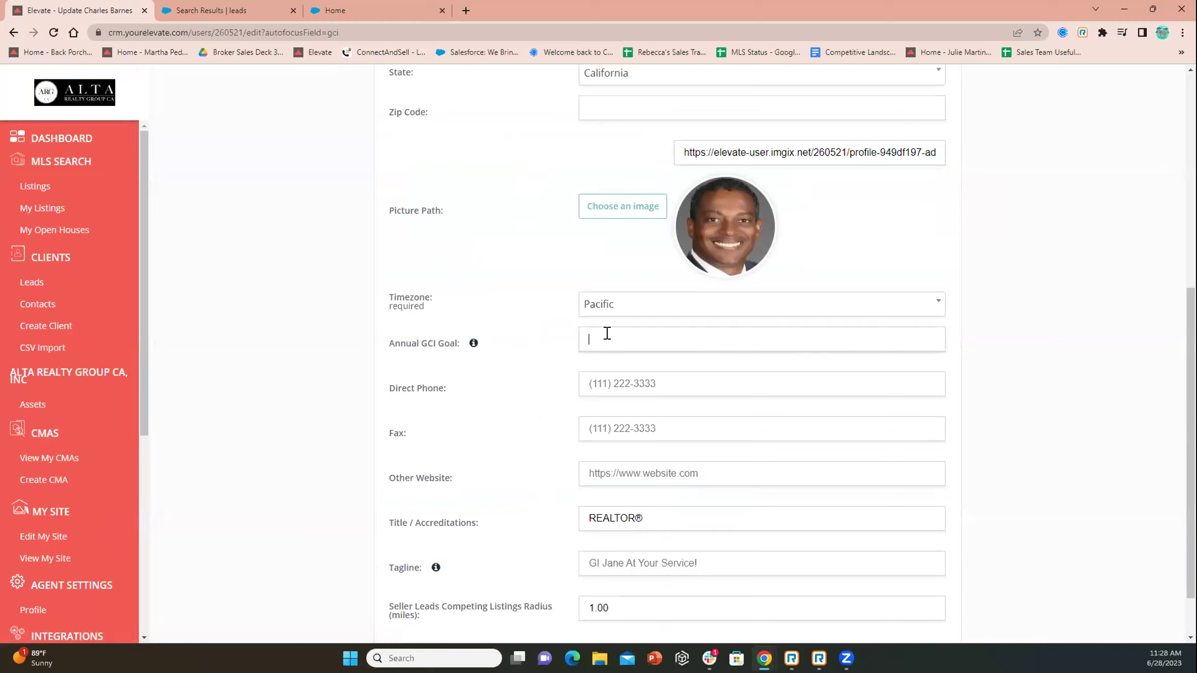
pyautogui.scroll(8, 182, 211)
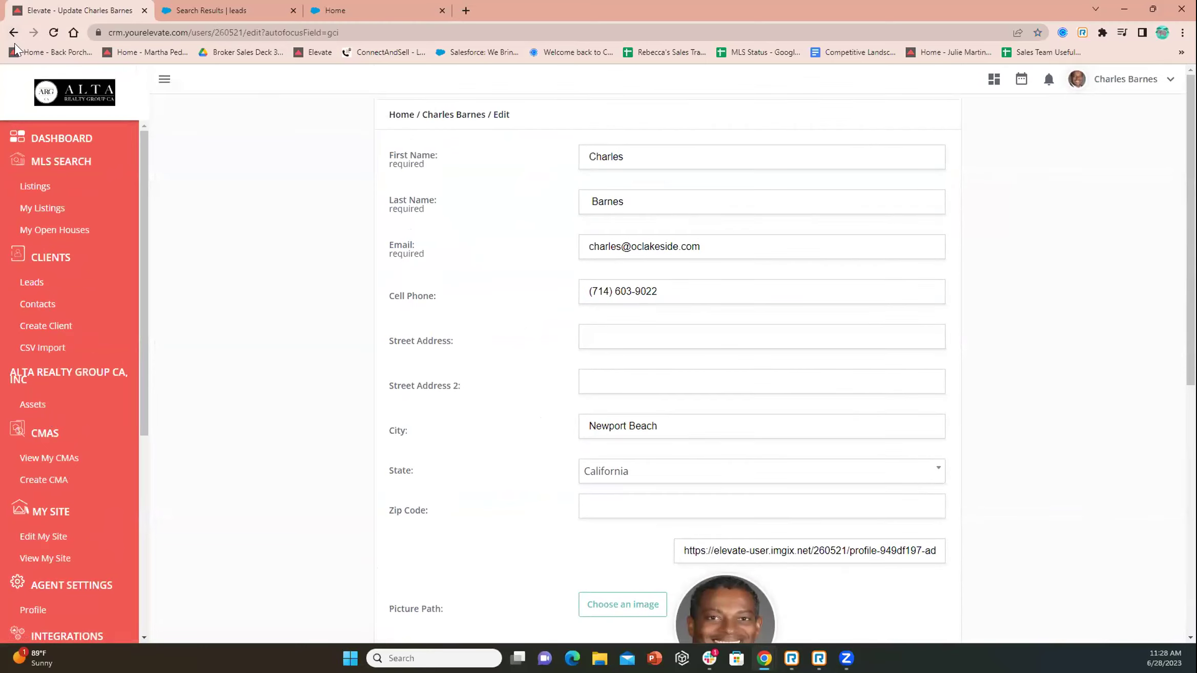
pyautogui.click(57, 144)
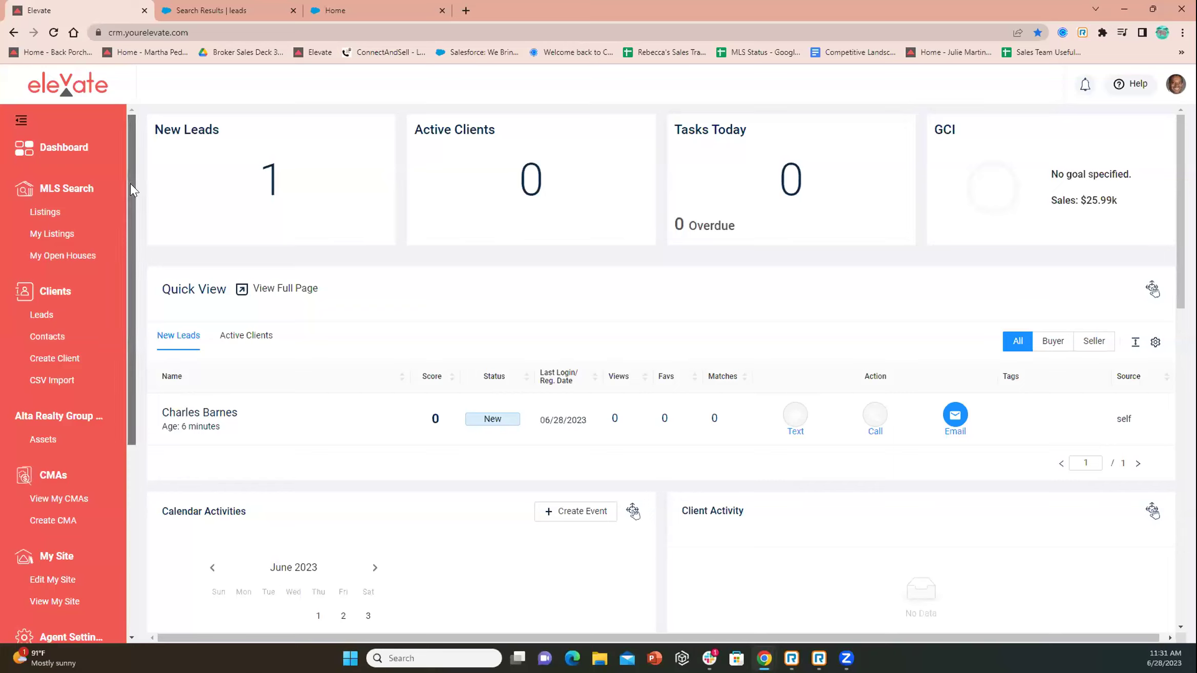
pyautogui.scroll(-2, 133, 215)
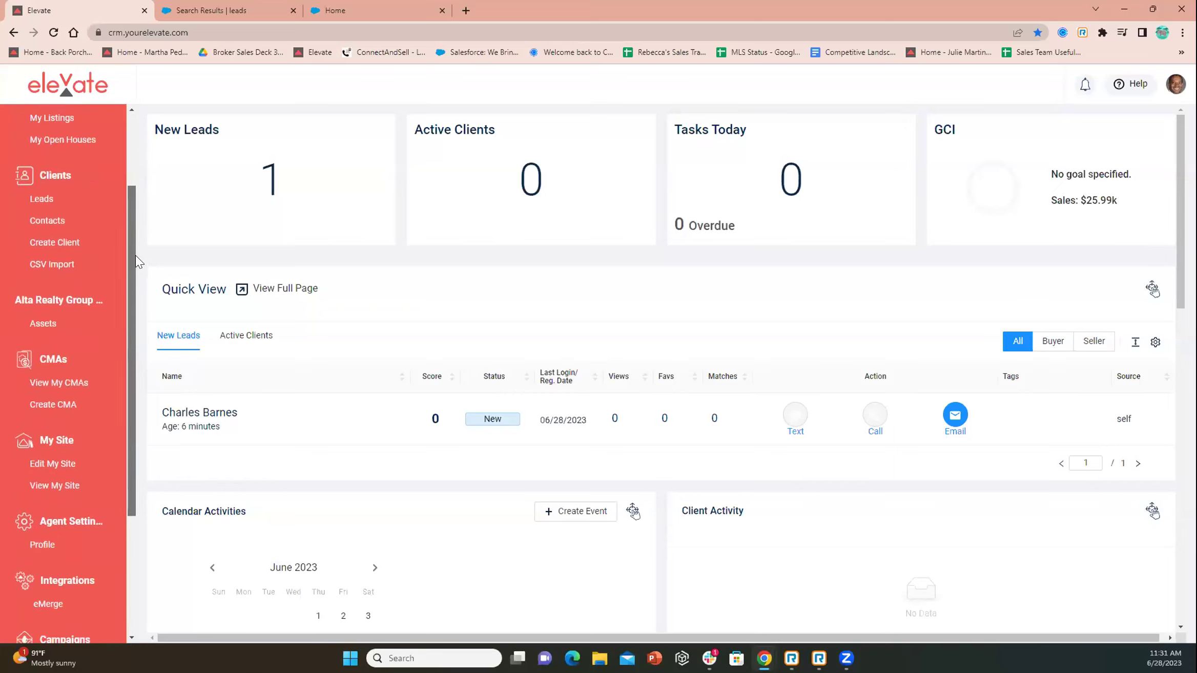
pyautogui.moveTo(136, 255); pyautogui.dragTo(134, 194)
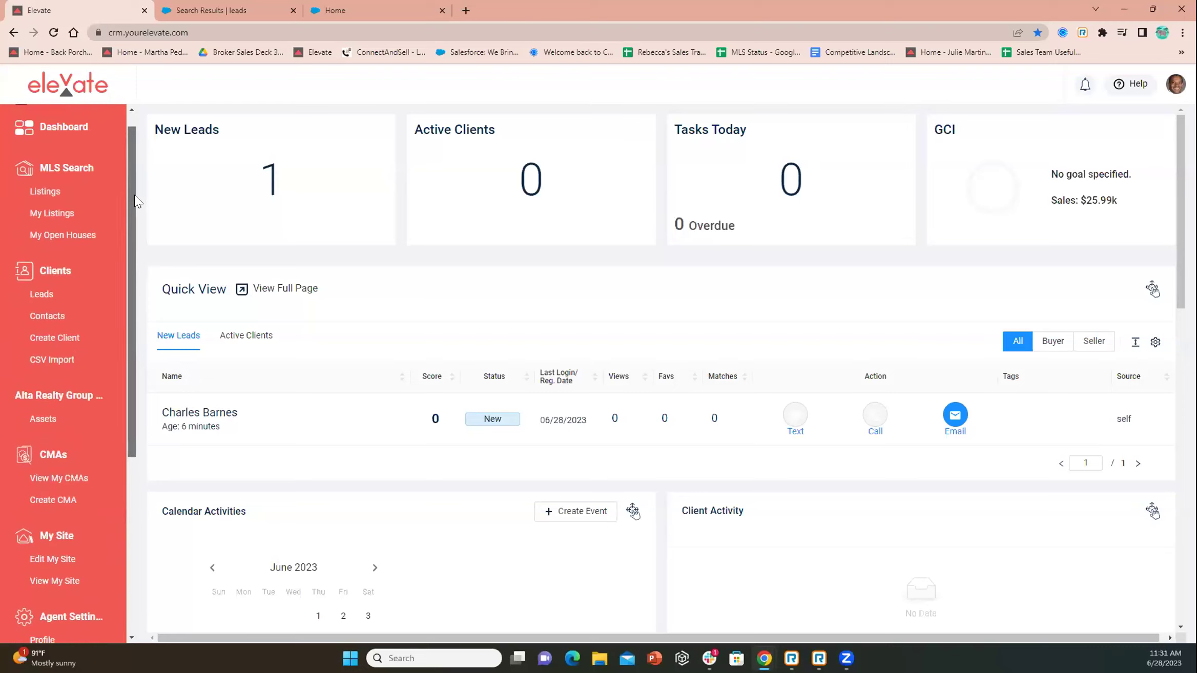
# Open the Clients CSV Import page, focus its Filename field, then start a new CMA
pyautogui.click(46, 361)
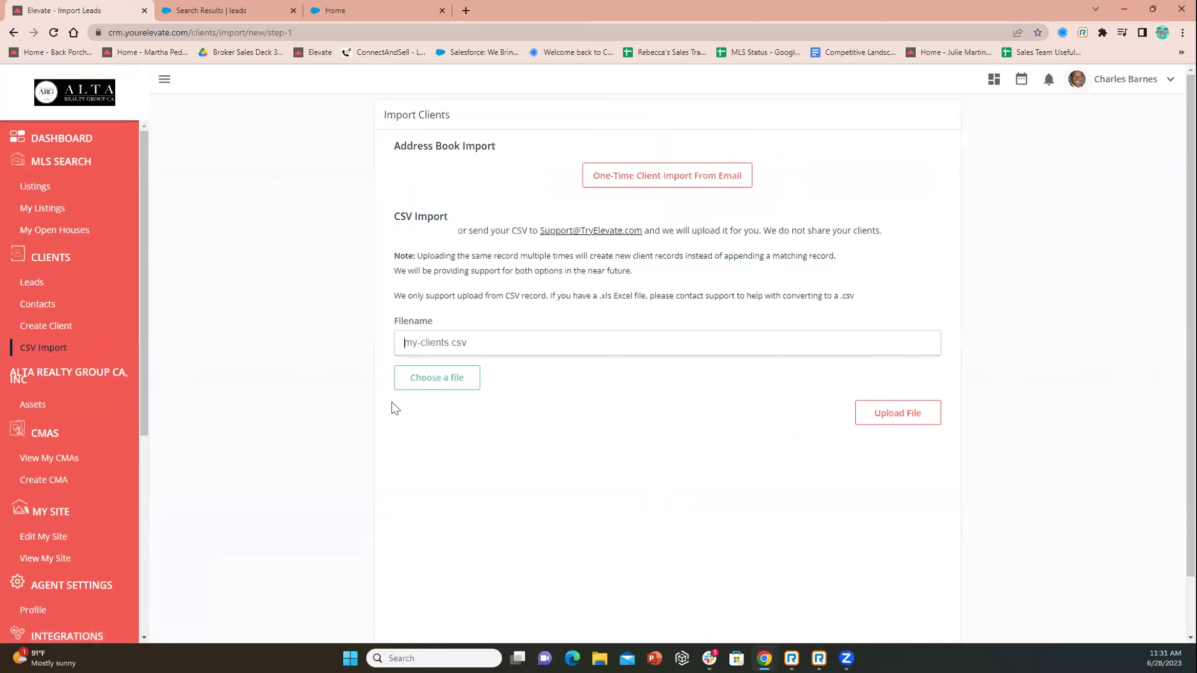
pyautogui.click(458, 349)
pyautogui.moveTo(143, 334); pyautogui.dragTo(144, 386)
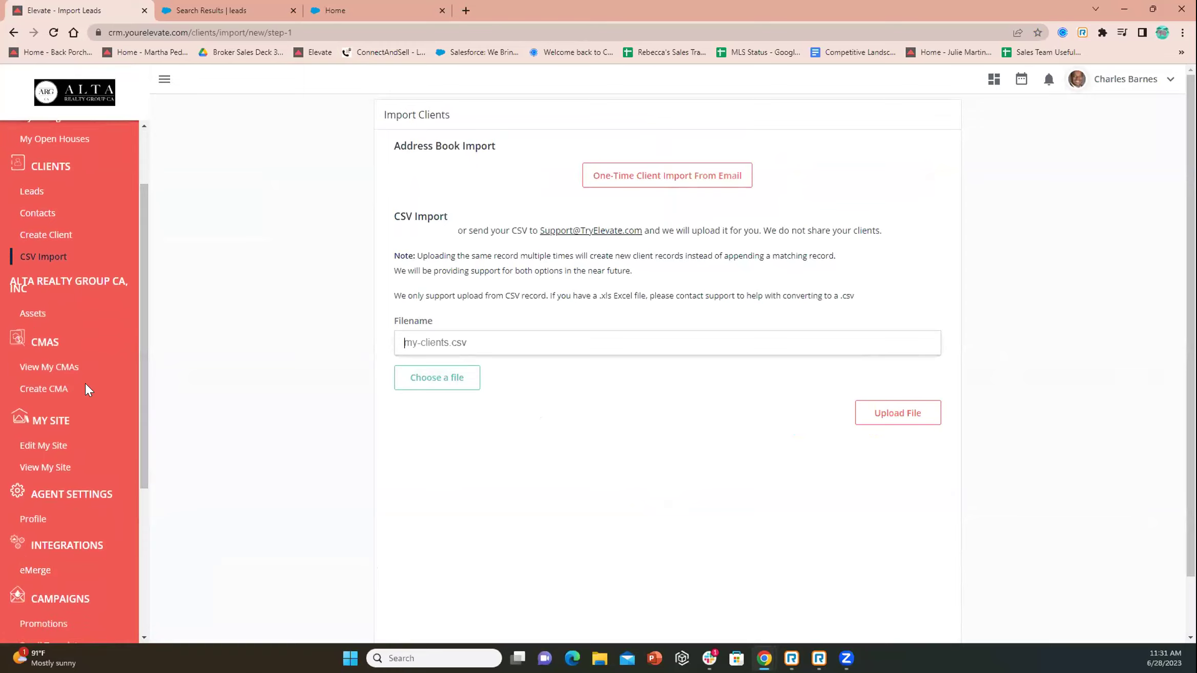
pyautogui.click(45, 388)
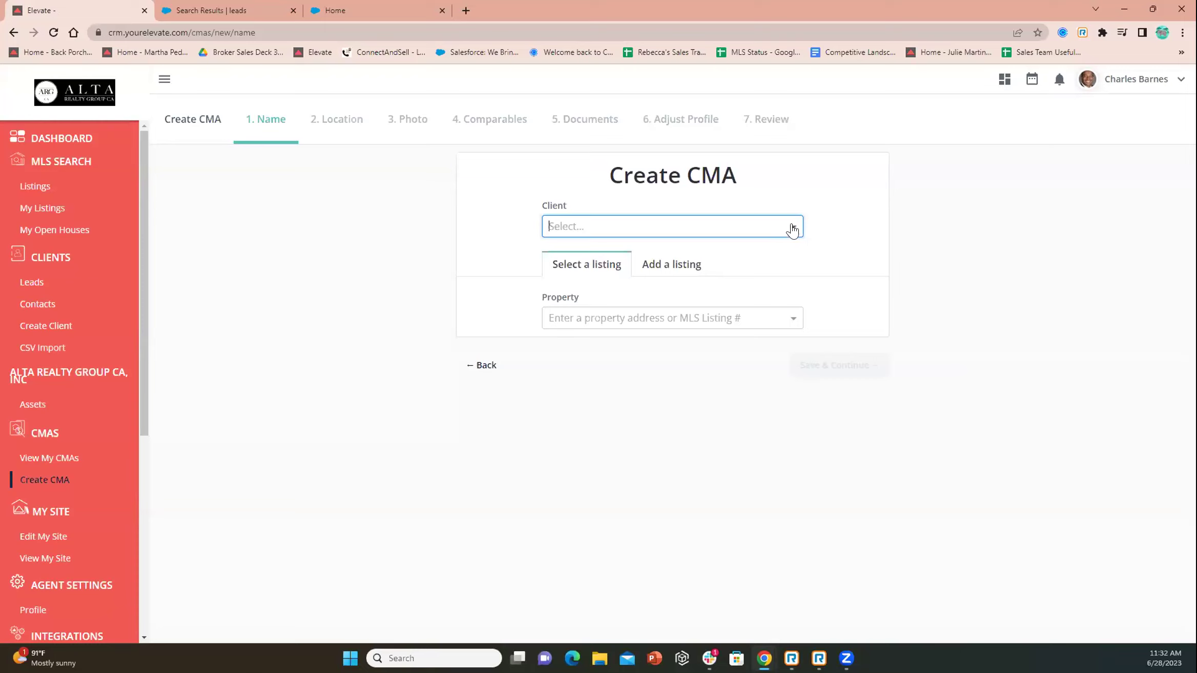
# Choose the only lead as the CMA client and switch the property to Add a listing
pyautogui.click(792, 230)
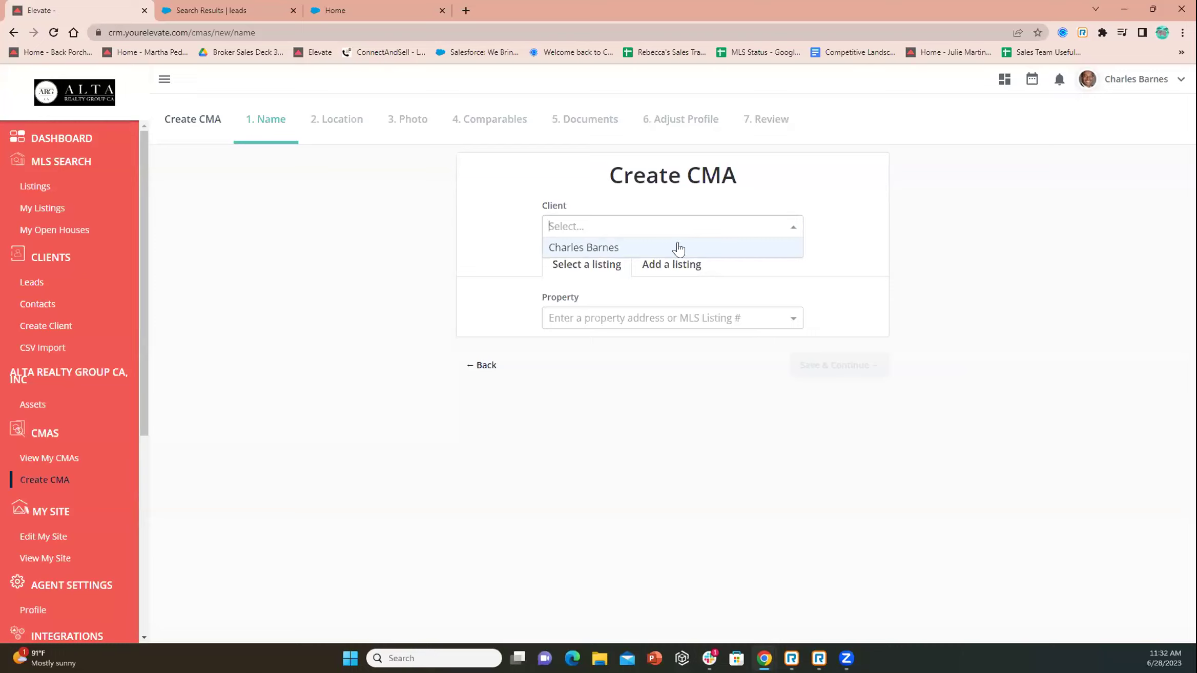
pyautogui.click(626, 248)
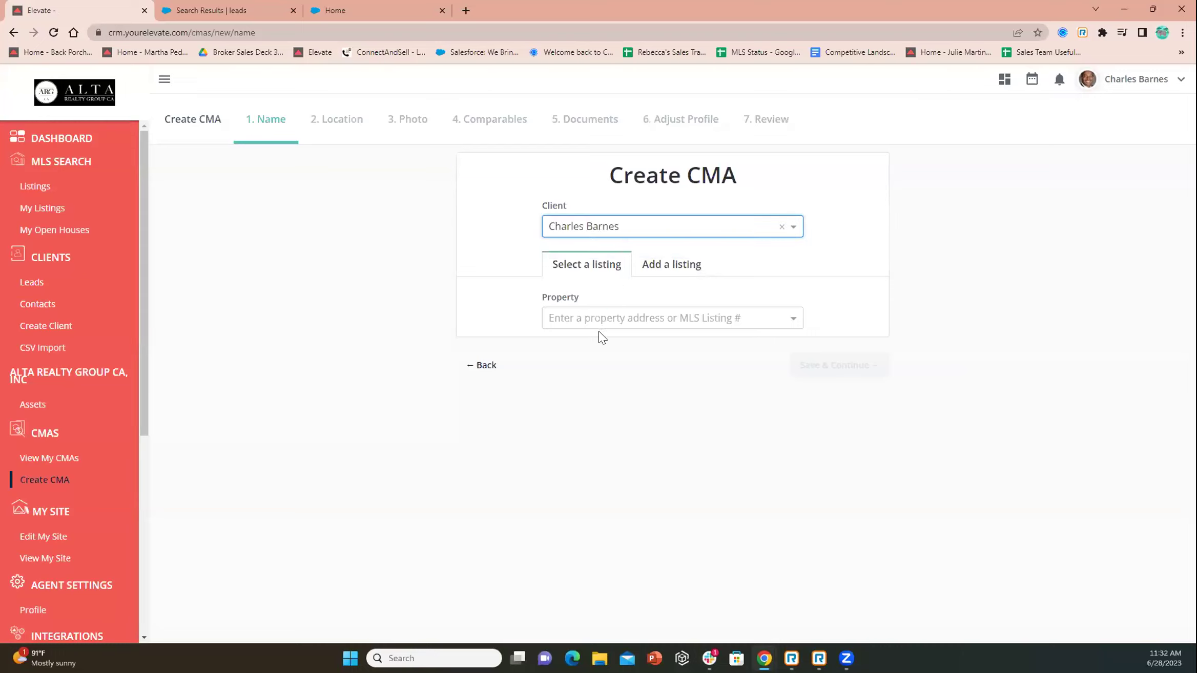
pyautogui.click(608, 316)
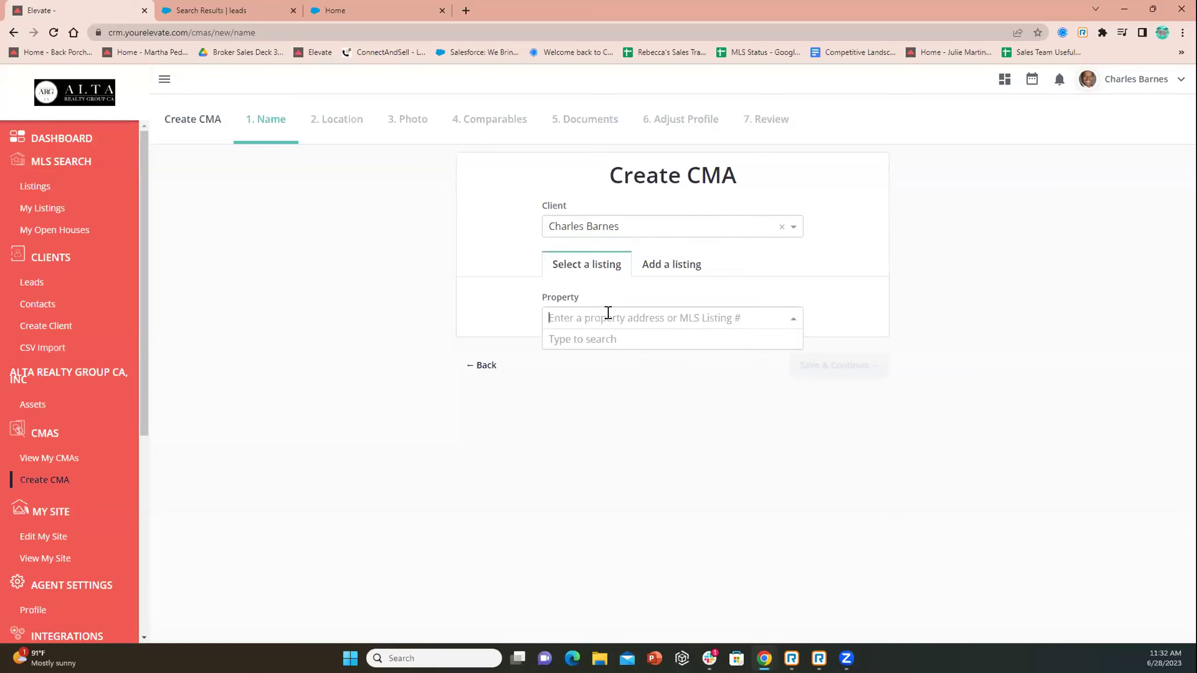
pyautogui.click(679, 279)
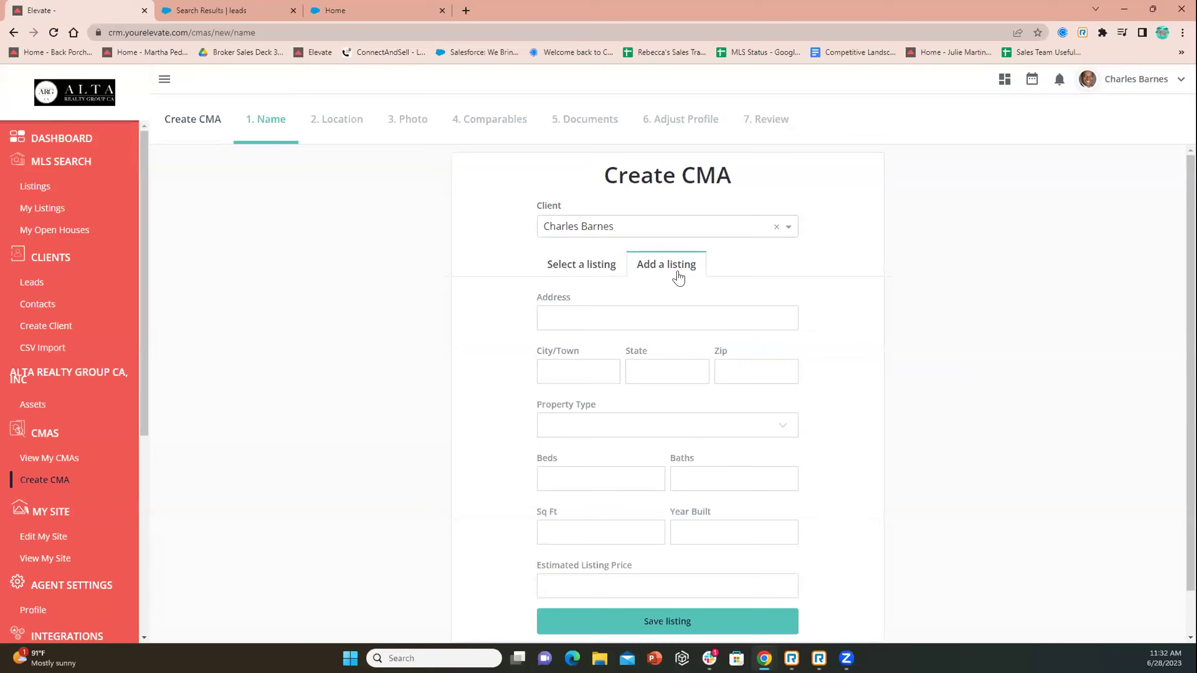
pyautogui.scroll(-1, 678, 277)
pyautogui.scroll(1, 679, 270)
pyautogui.moveTo(141, 184); pyautogui.dragTo(155, 326)
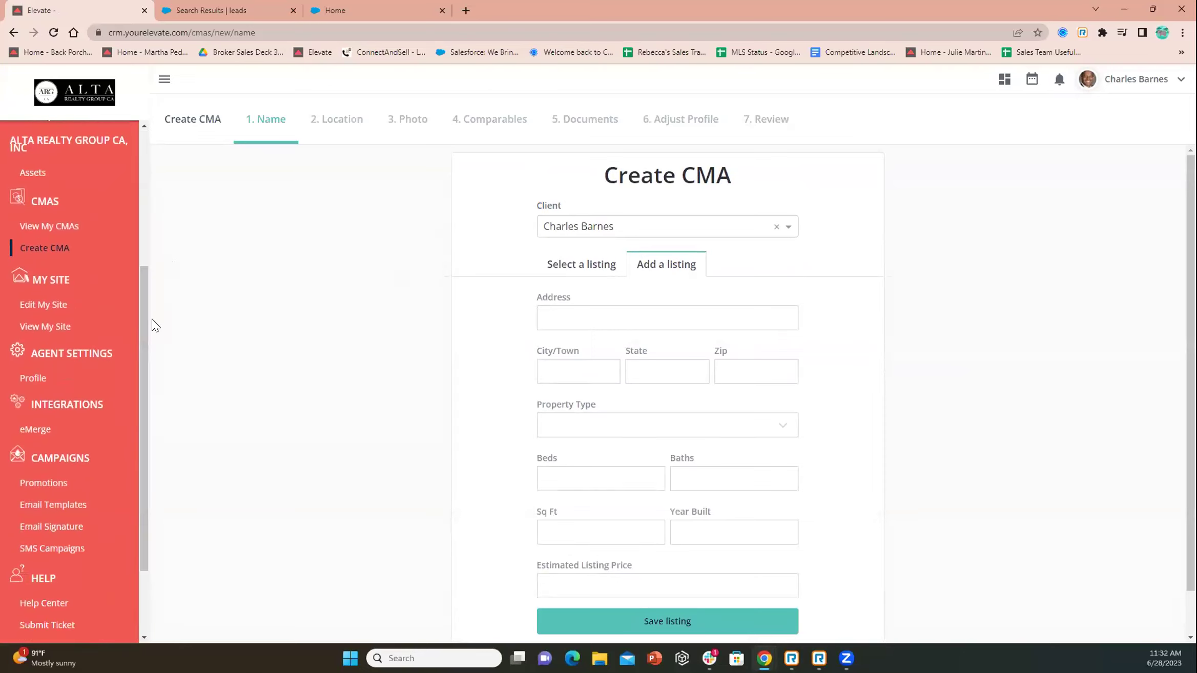
# Open Edit My Site and go to Social Media's Set Up Syndication page
pyautogui.click(45, 309)
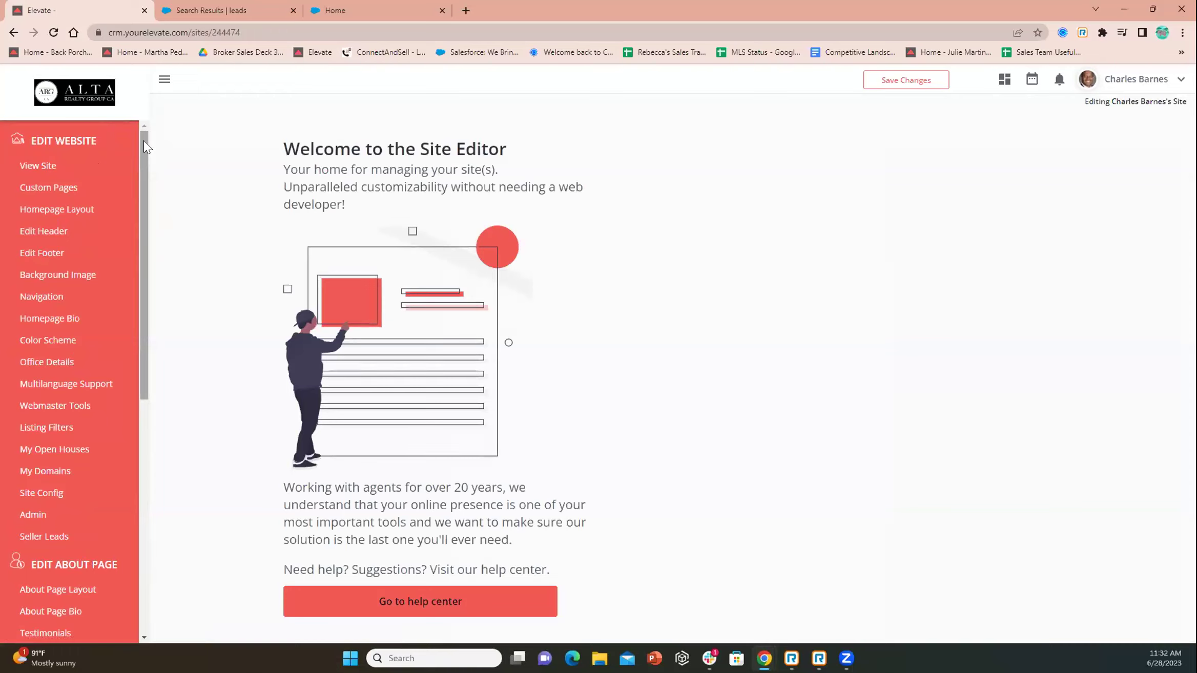
pyautogui.moveTo(144, 142); pyautogui.dragTo(135, 308)
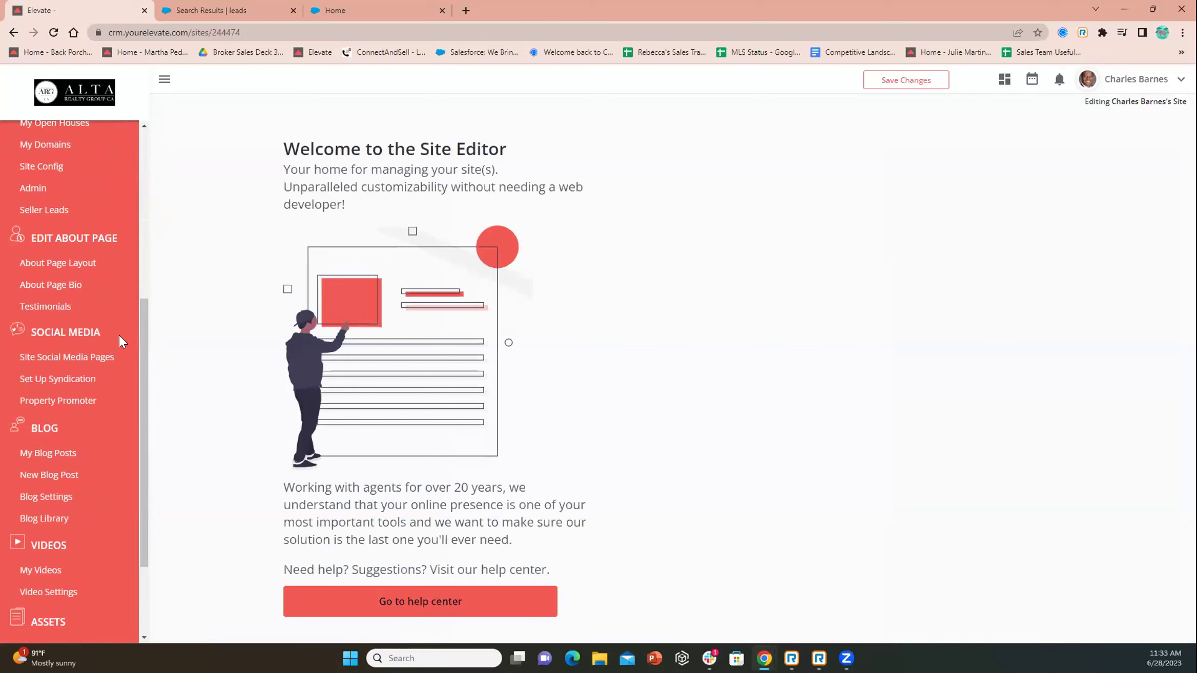
pyautogui.click(79, 380)
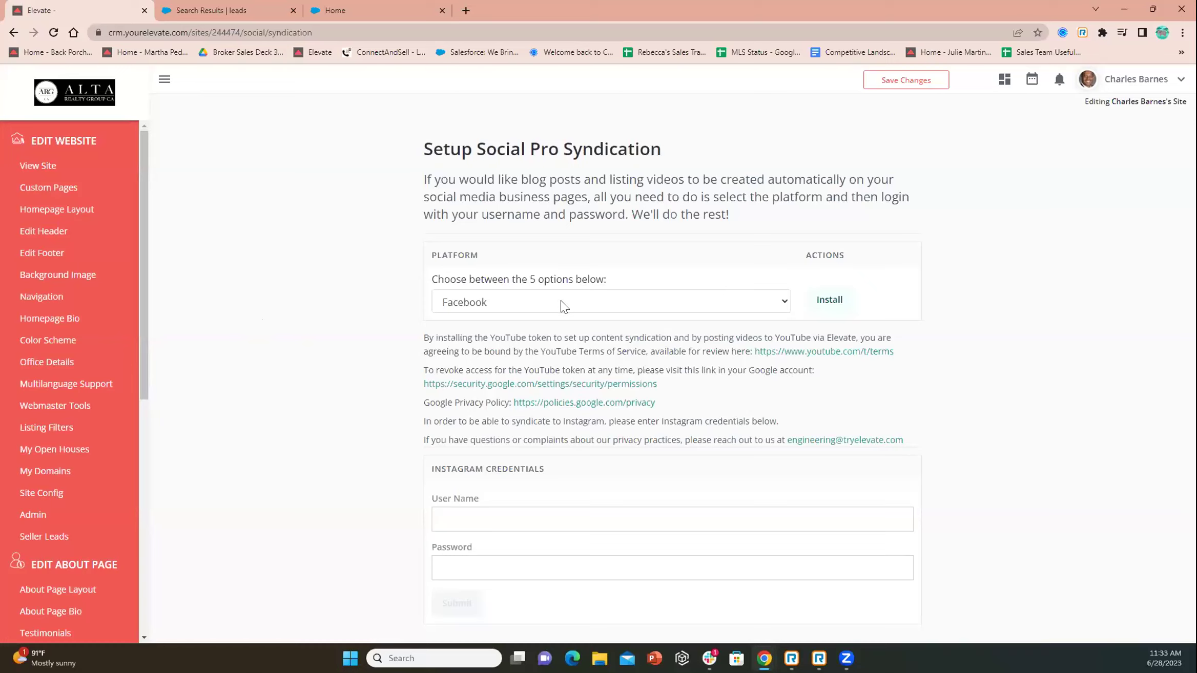
pyautogui.click(563, 306)
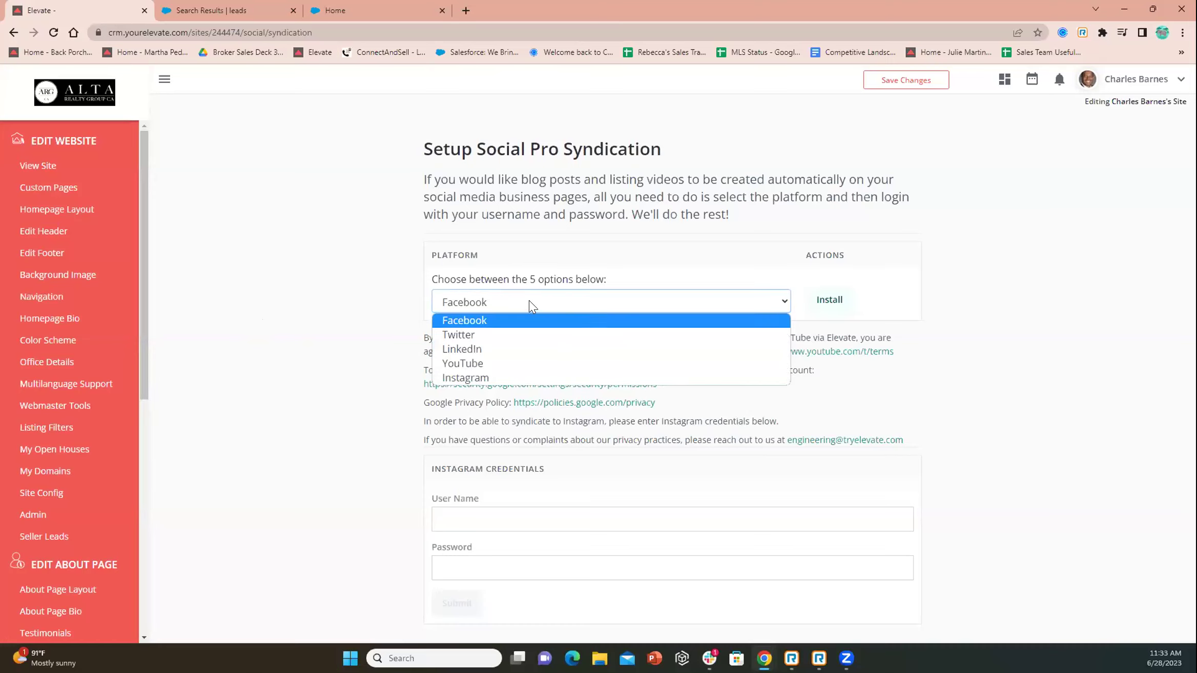
pyautogui.click(359, 322)
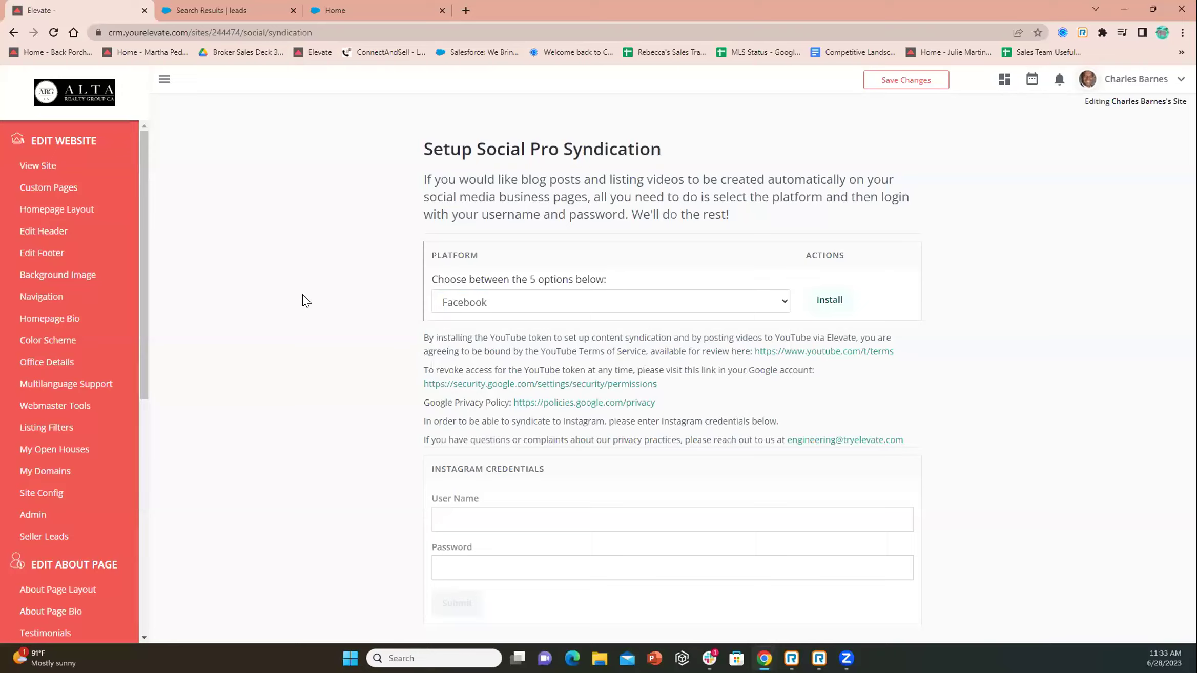
pyautogui.moveTo(145, 142); pyautogui.dragTo(171, 334)
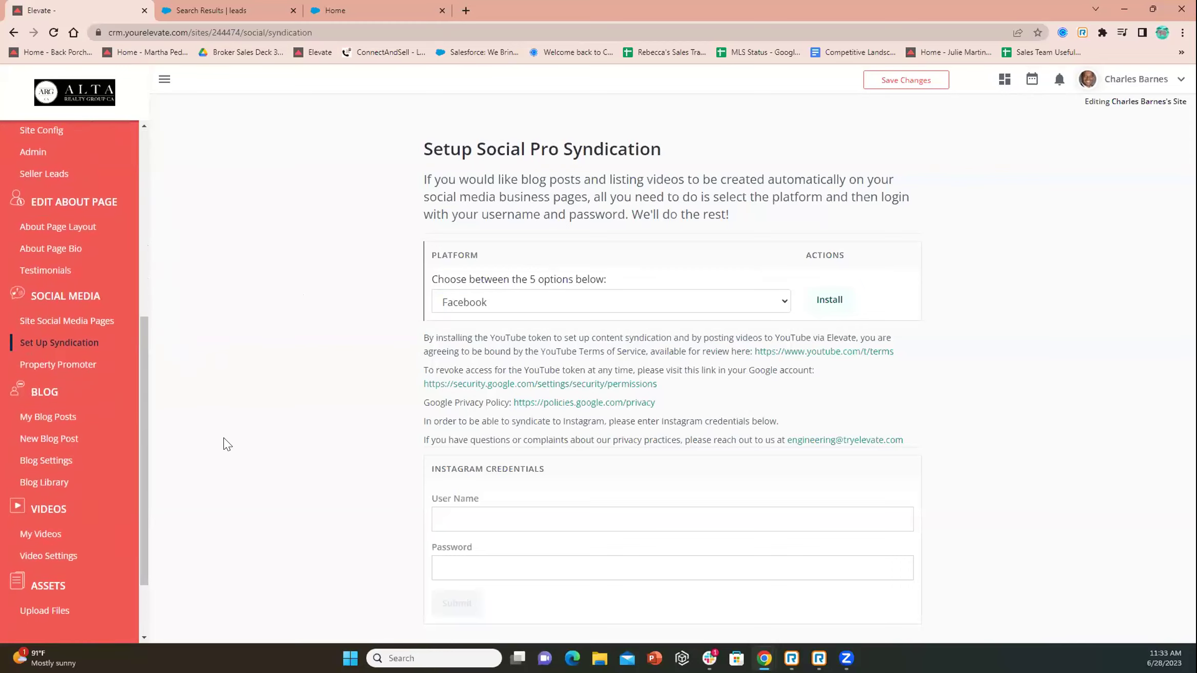
# Open My Blog Posts and scroll through the 21 published posts
pyautogui.click(57, 419)
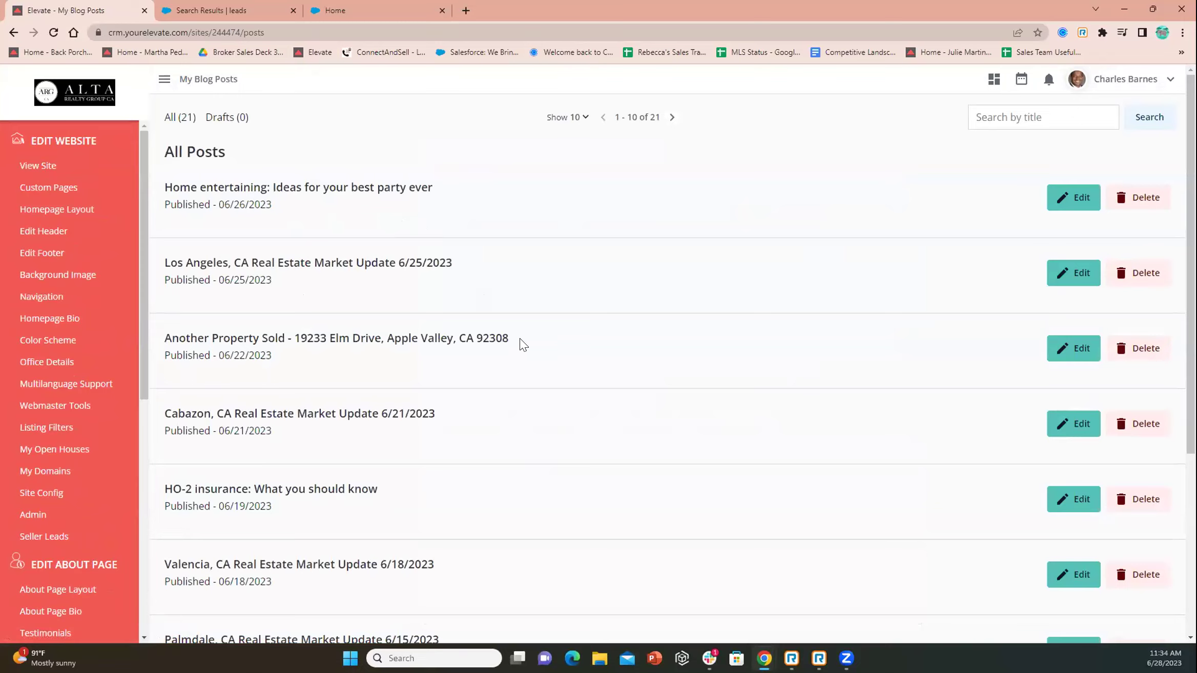
pyautogui.scroll(-1, 518, 342)
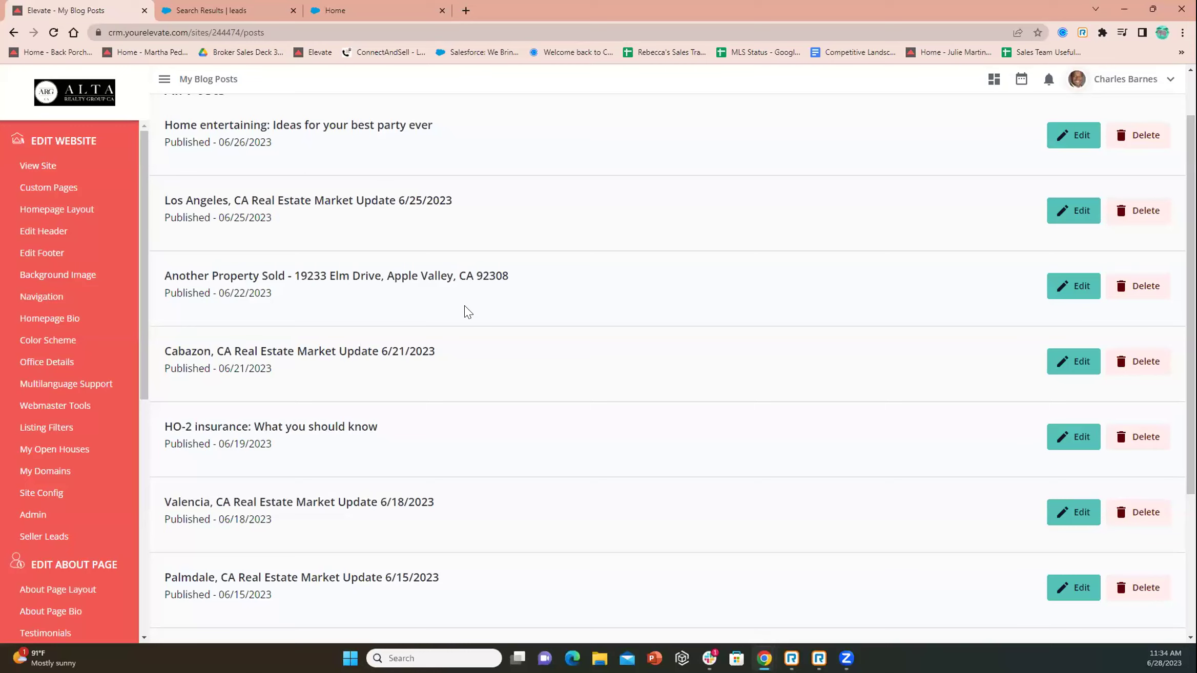
pyautogui.scroll(1, 573, 318)
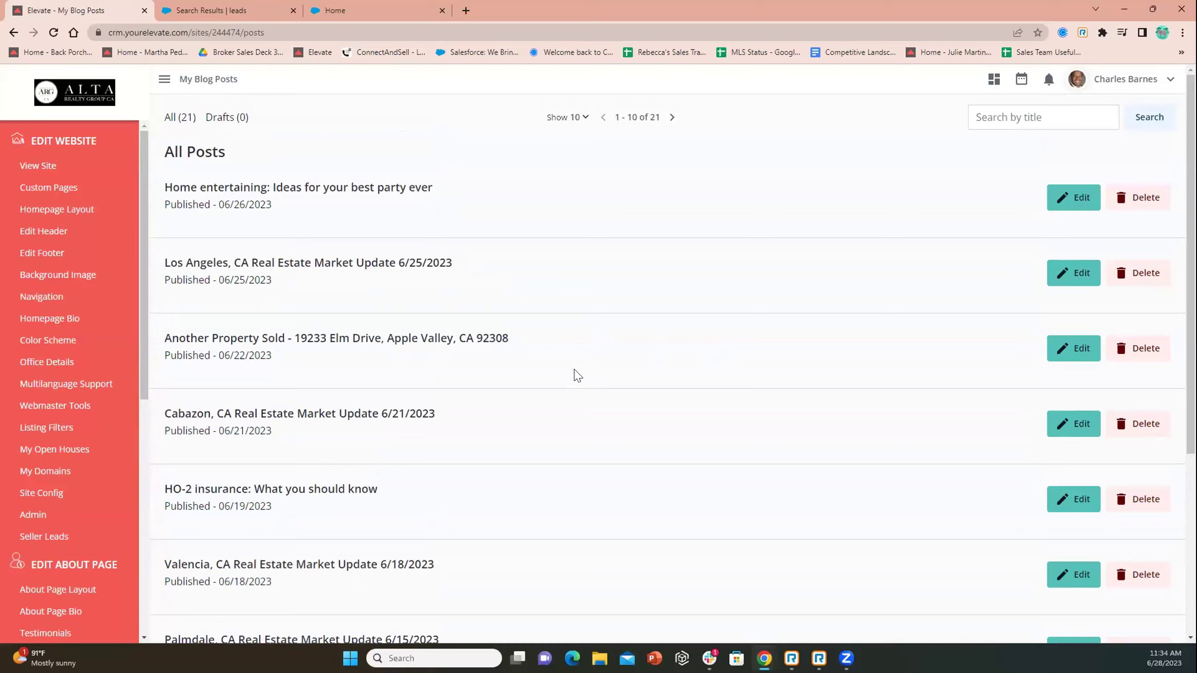
pyautogui.moveTo(145, 152); pyautogui.dragTo(156, 405)
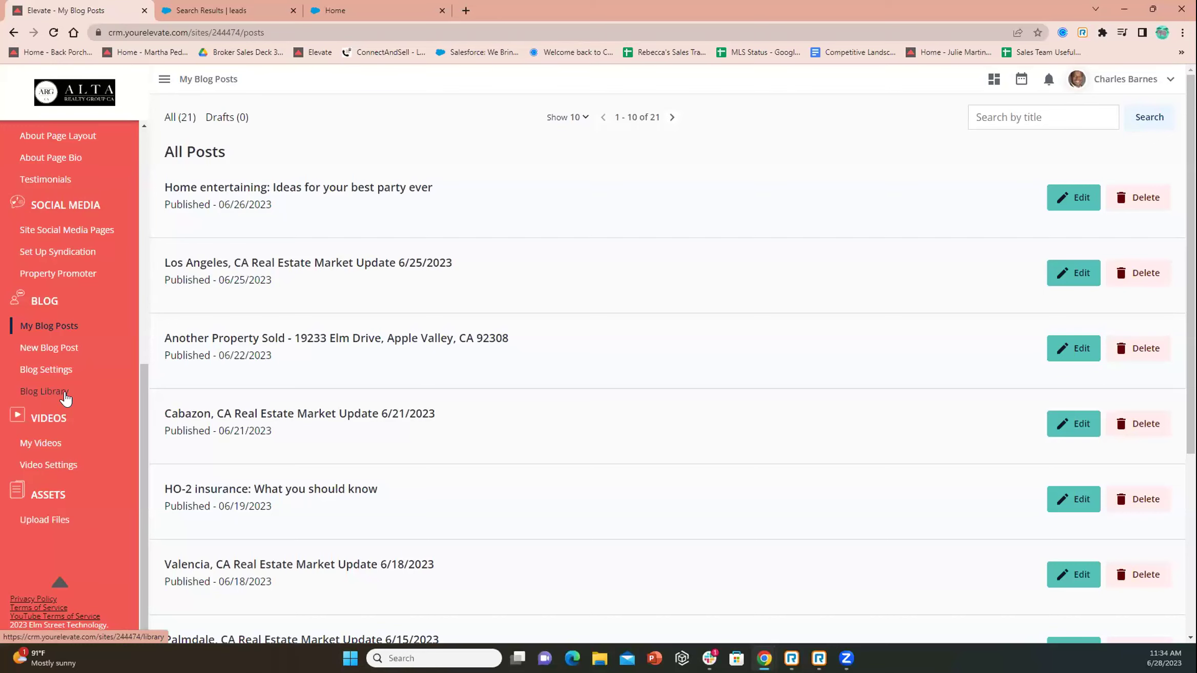
# Open the Blog Library and browse its ready-made party and mortgage articles
pyautogui.click(65, 396)
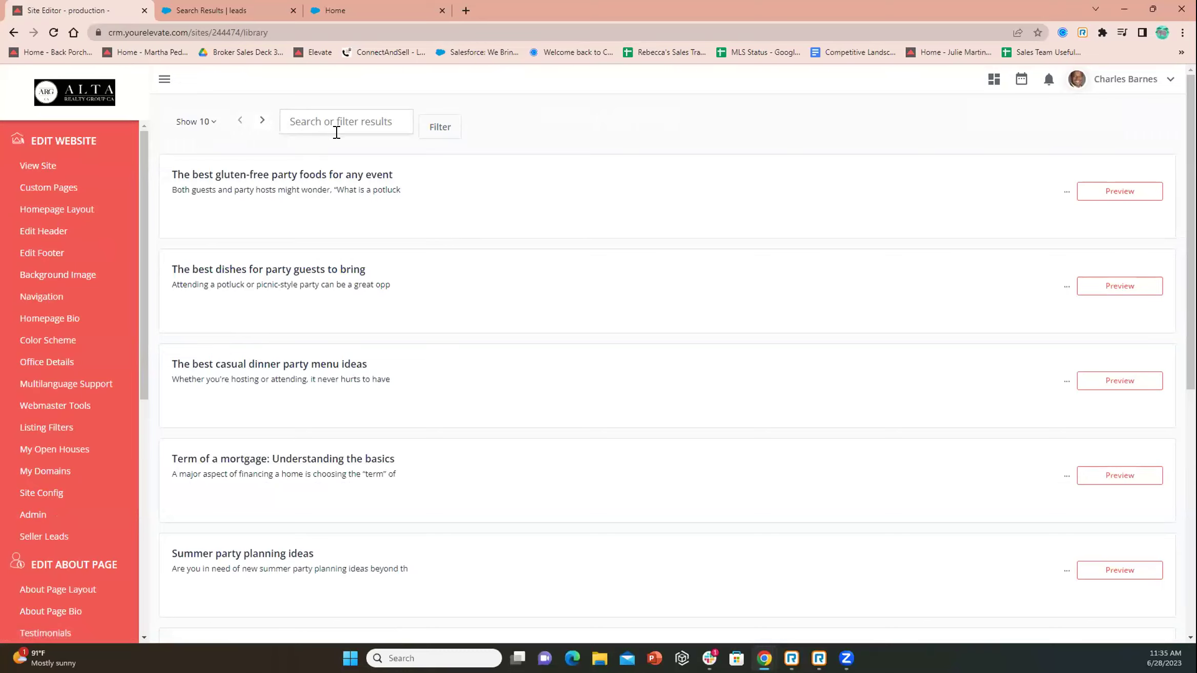
pyautogui.scroll(-1, 218, 477)
pyautogui.scroll(-7, 88, 428)
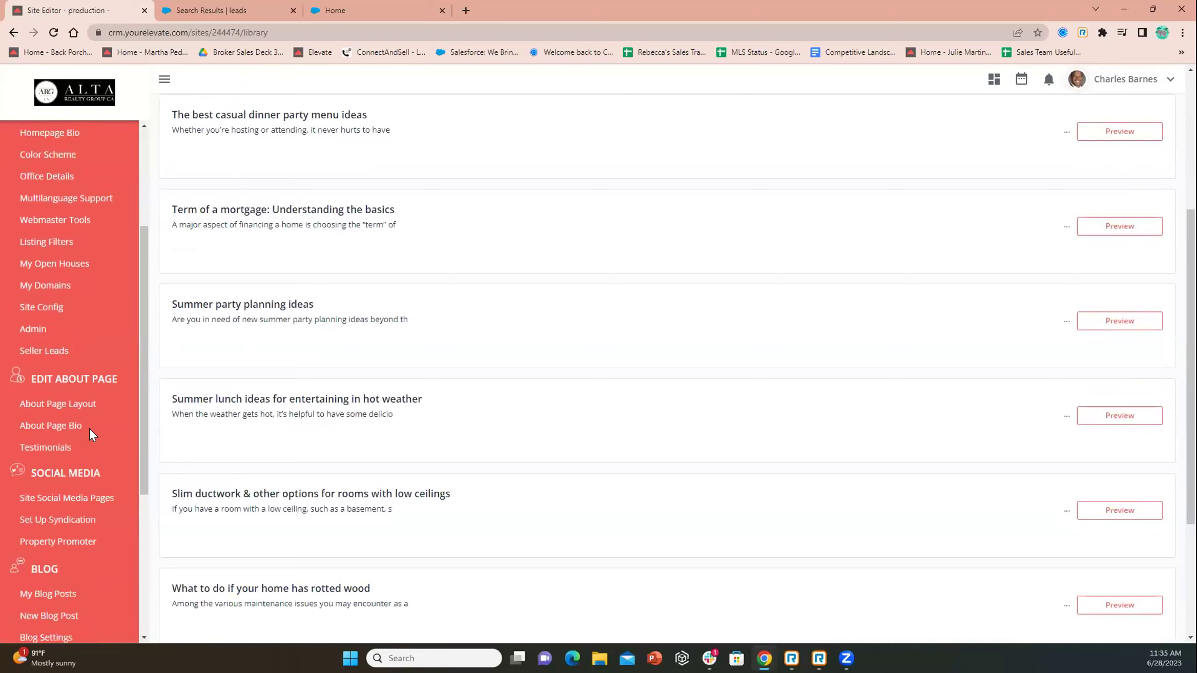
pyautogui.scroll(2, 307, 343)
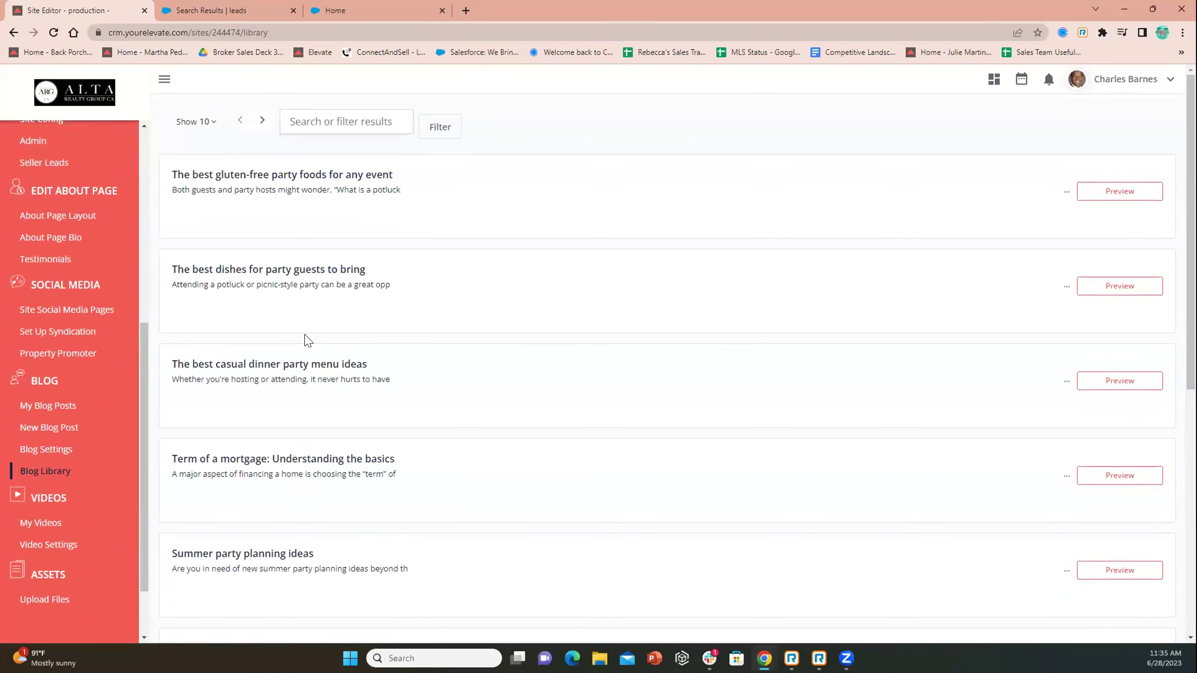
pyautogui.scroll(-3, 177, 413)
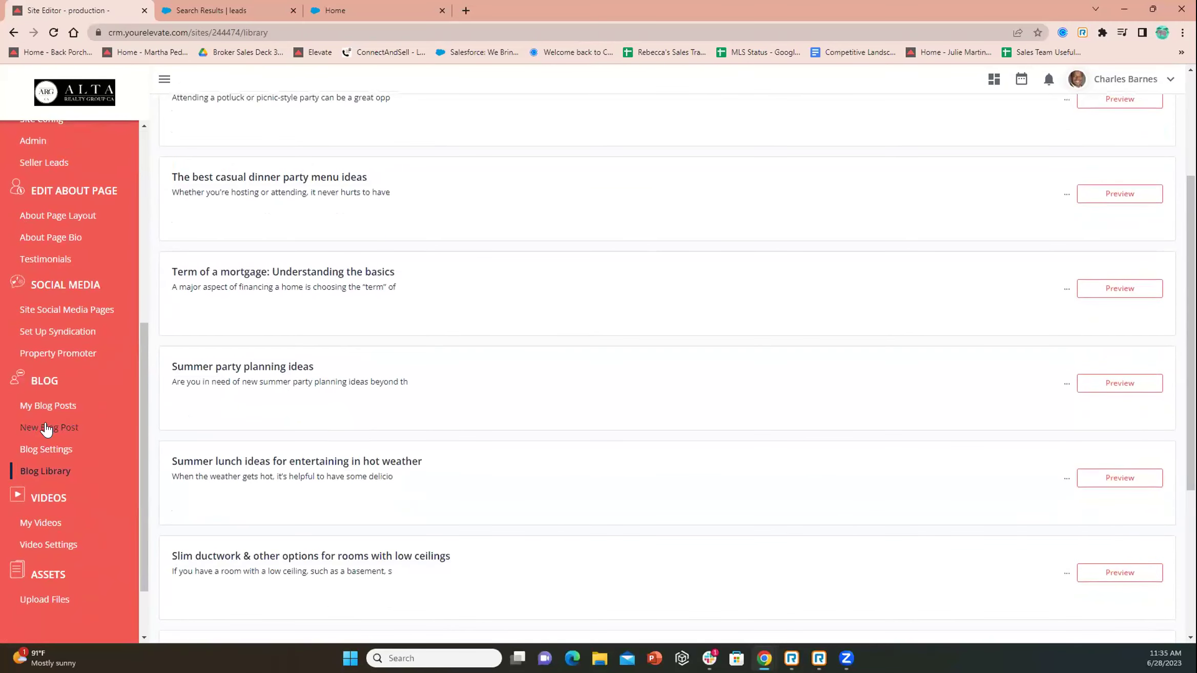
pyautogui.click(69, 450)
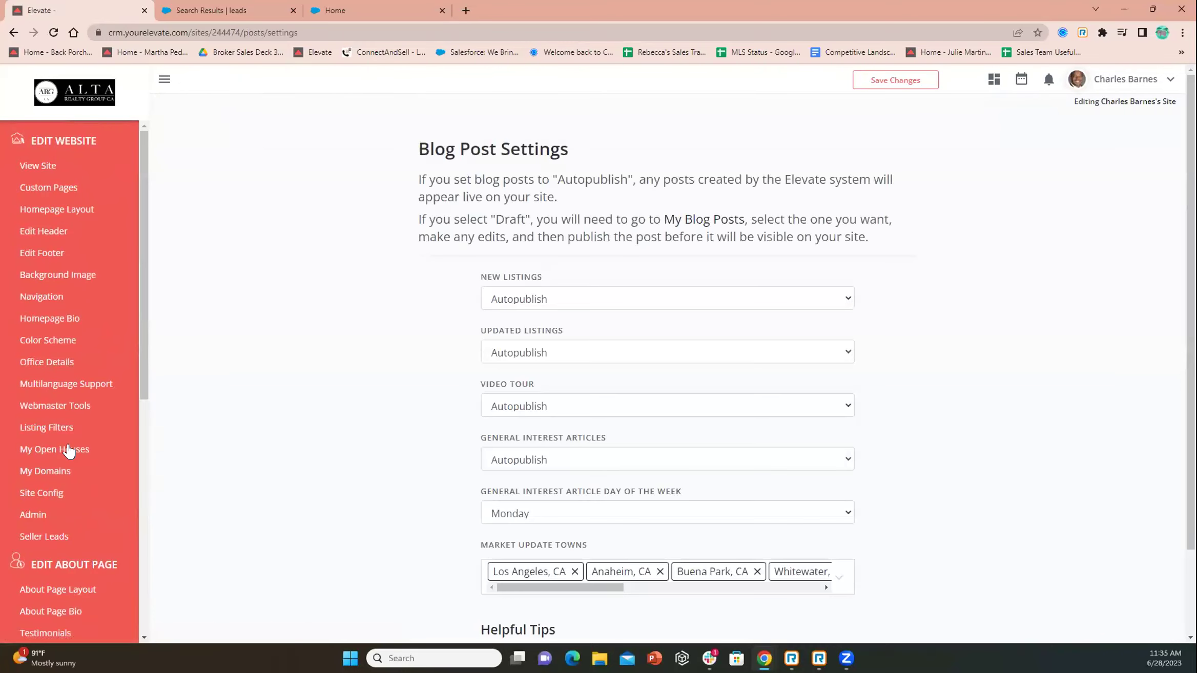
# Review Blog Post Settings: all post types on Autopublish, general interest articles on Monday
pyautogui.scroll(-2, 215, 456)
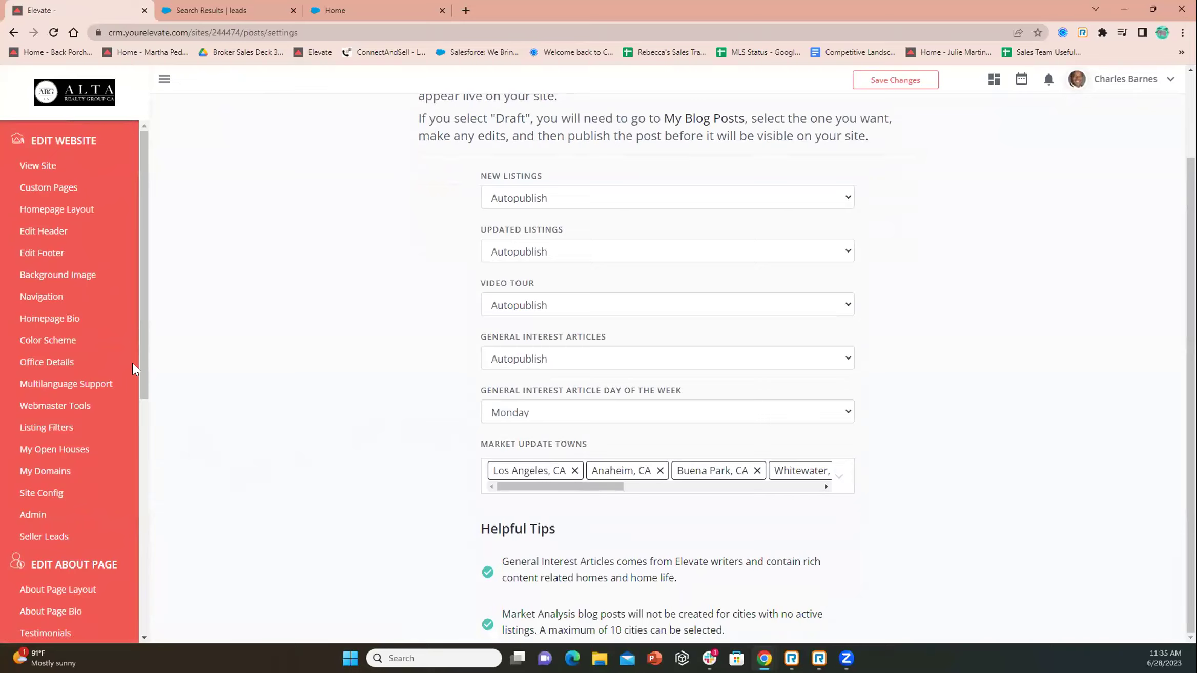
pyautogui.moveTo(141, 366); pyautogui.dragTo(121, 533)
# Filter the Blog Library by 'summer' and preview the Epic outdoor summer party ideas article
pyautogui.click(45, 505)
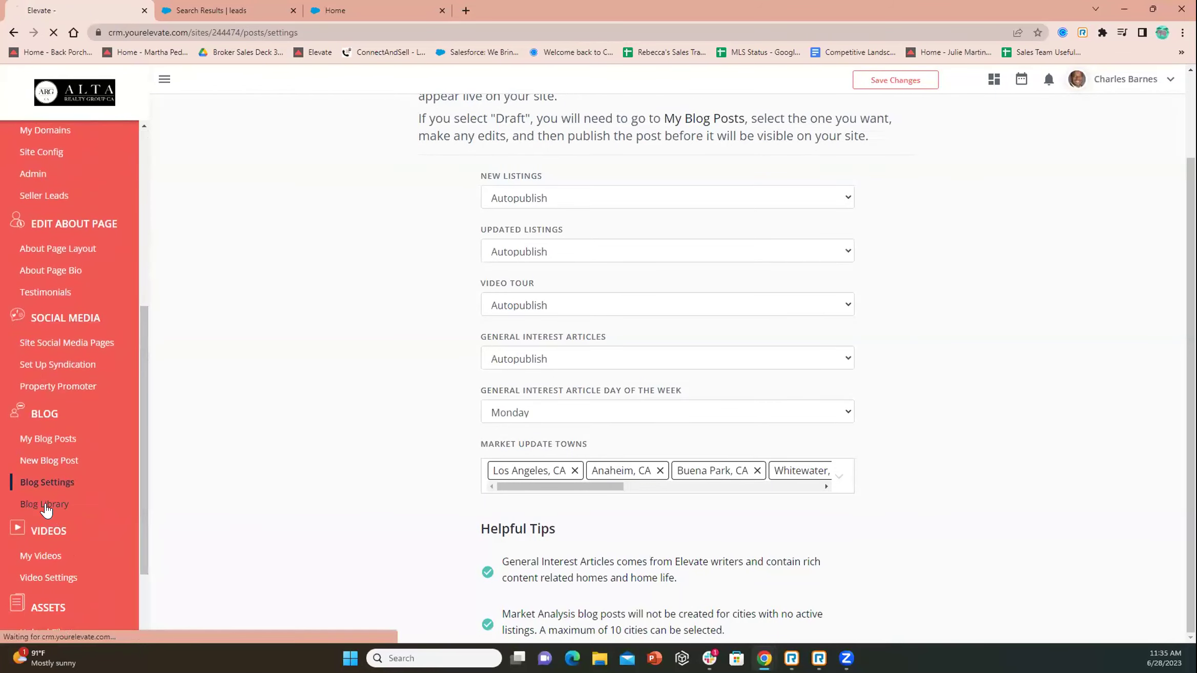
pyautogui.click(338, 119)
pyautogui.write('summer')
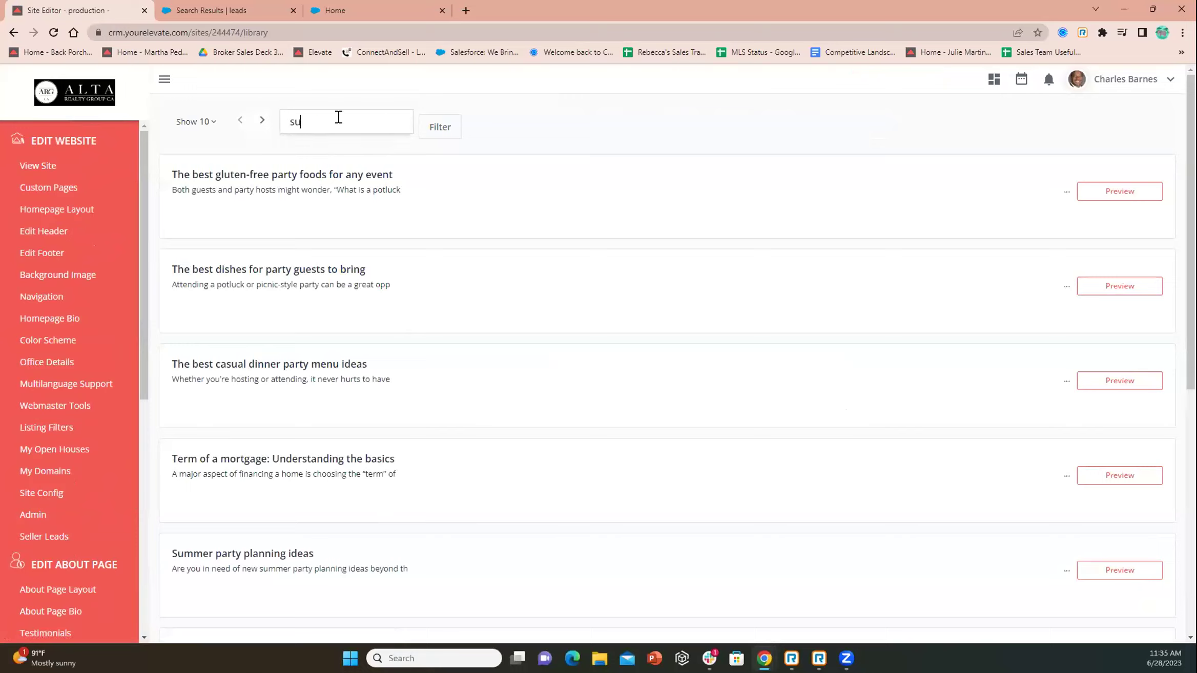
pyautogui.click(428, 128)
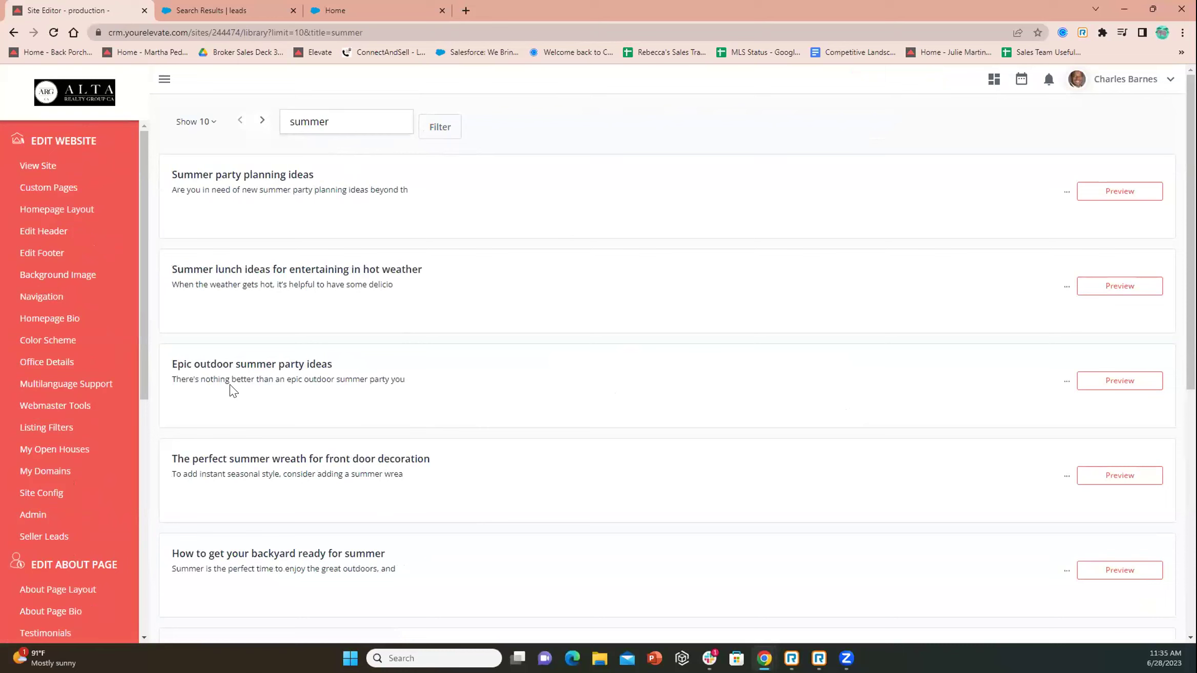
pyautogui.click(1101, 390)
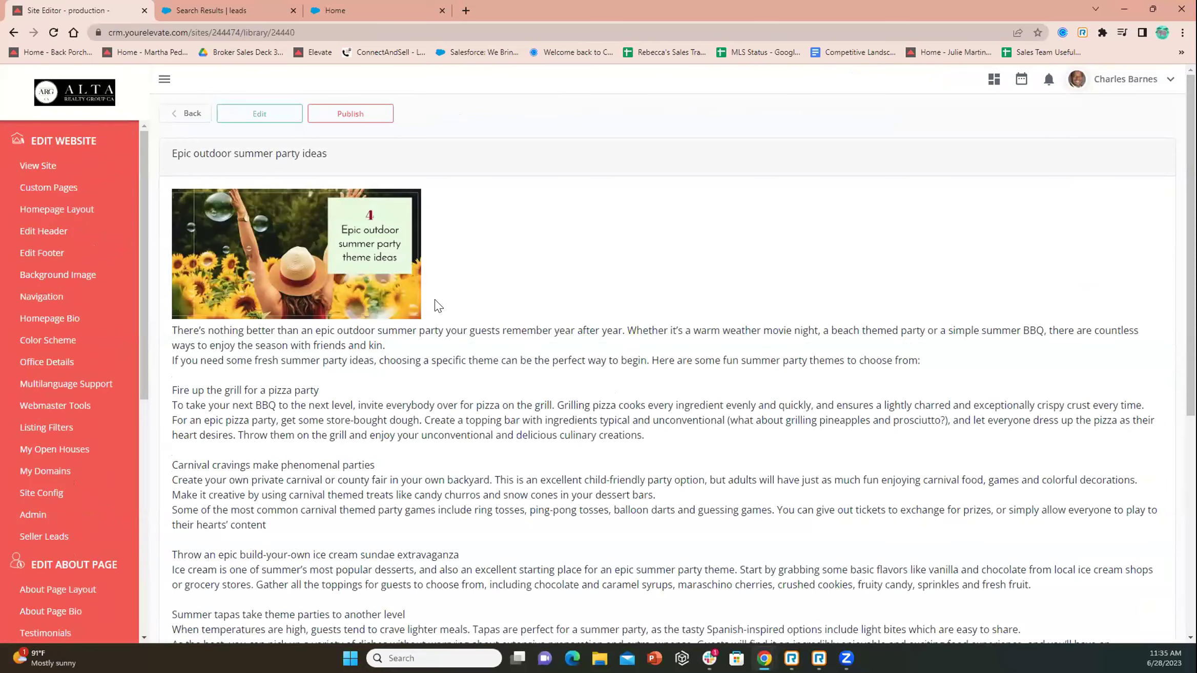
# Read through the Epic outdoor summer party ideas preview and open it in the post editor
pyautogui.scroll(-5, 525, 300)
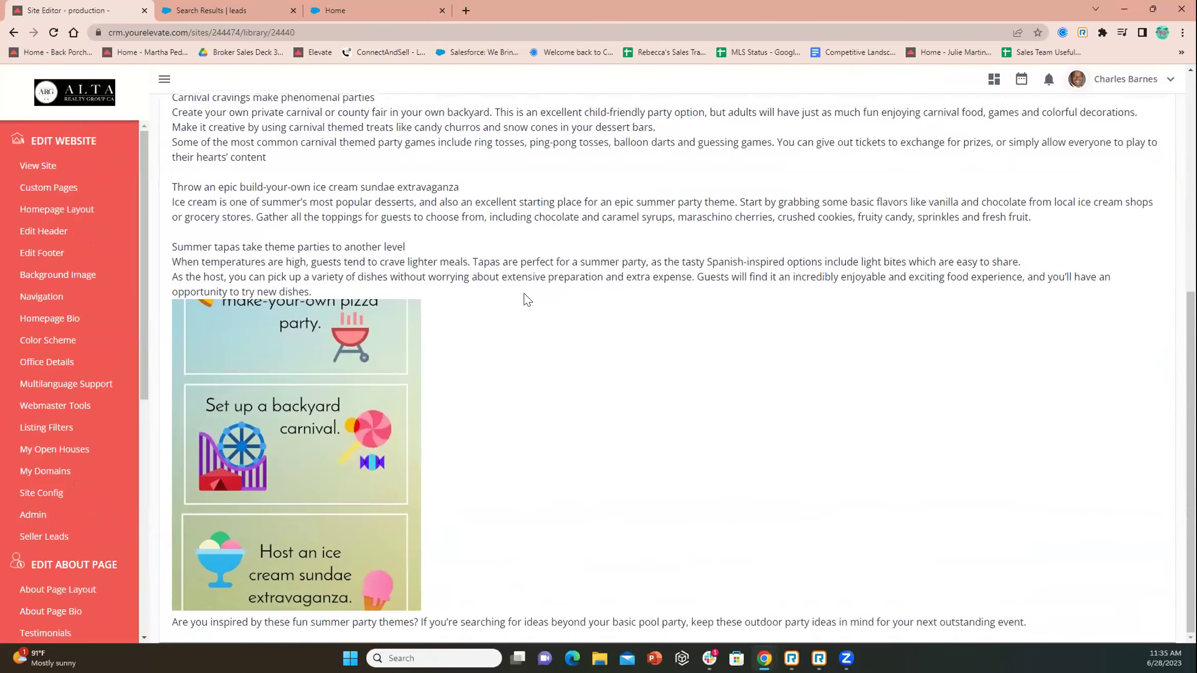
pyautogui.scroll(5, 620, 371)
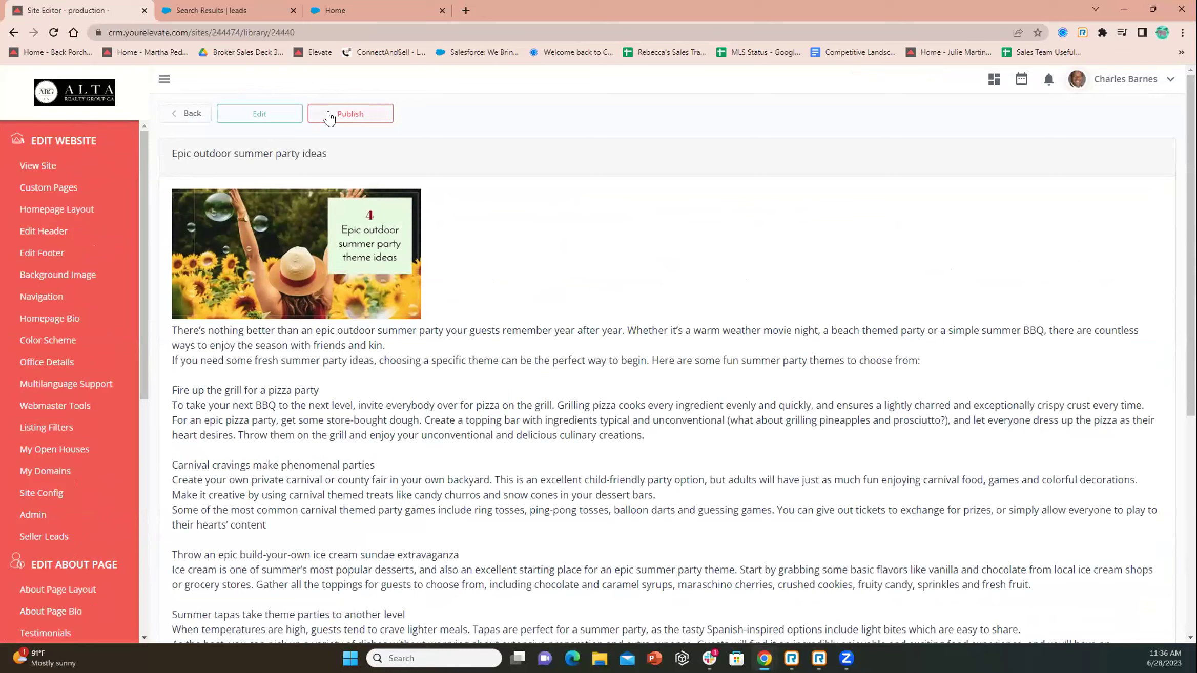
pyautogui.click(260, 113)
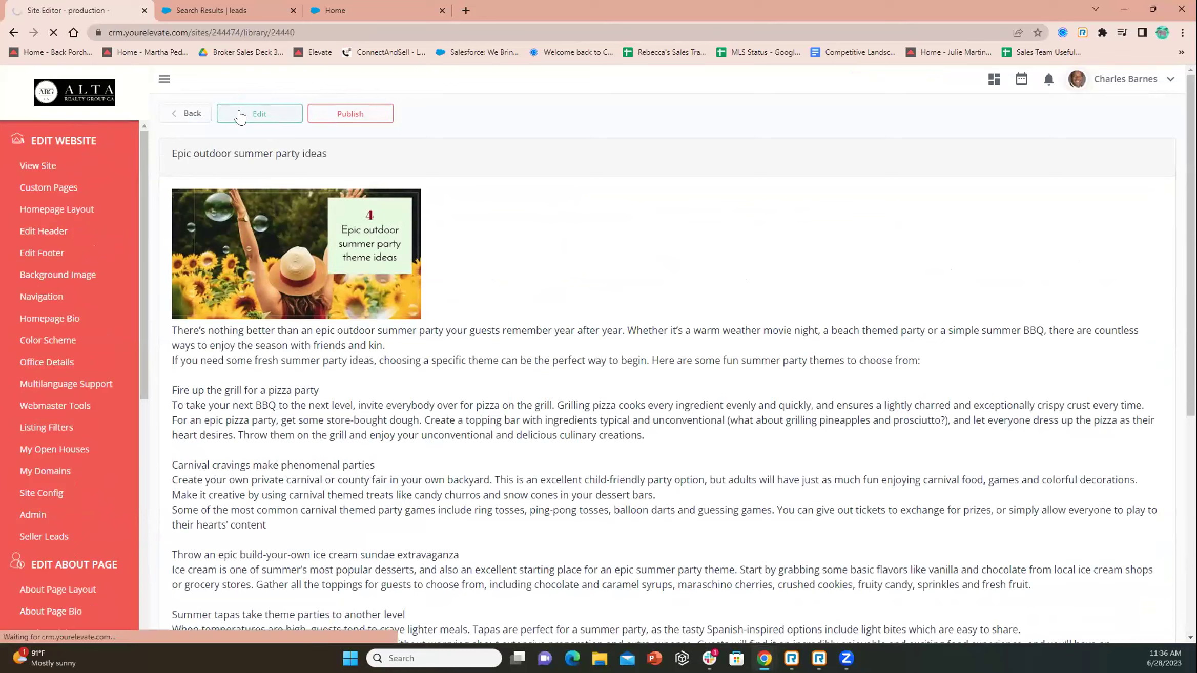
# Open the header image's file upload dialog and close it without changing the image
pyautogui.click(403, 331)
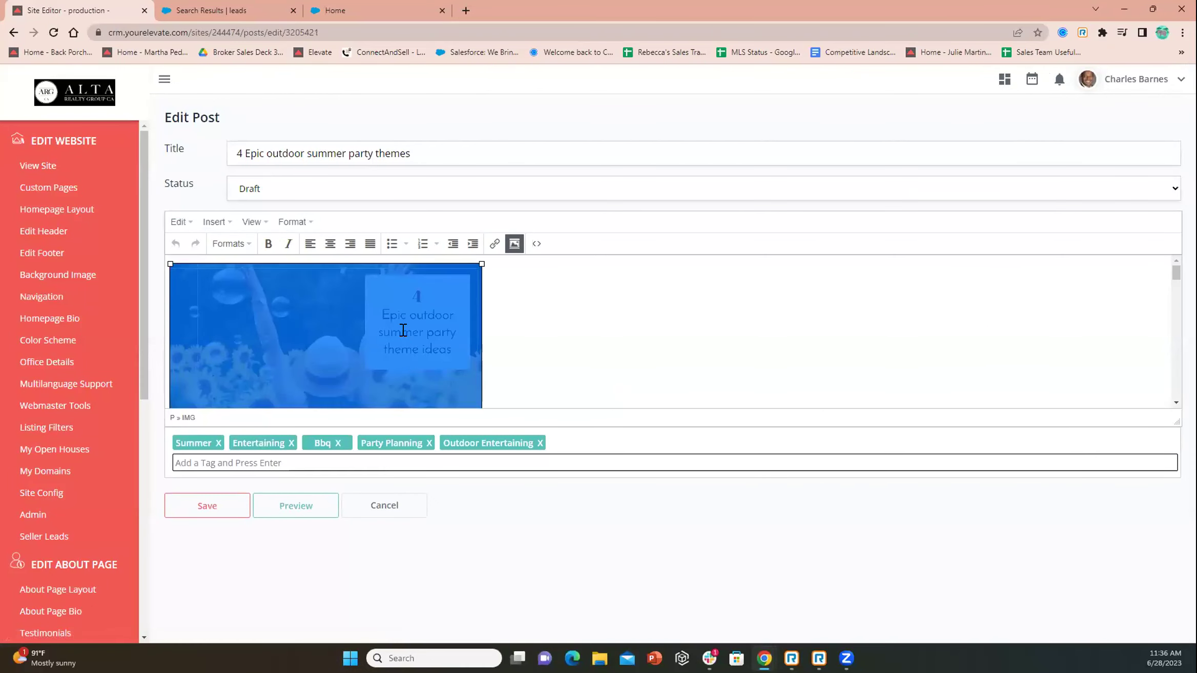
pyautogui.click(514, 244)
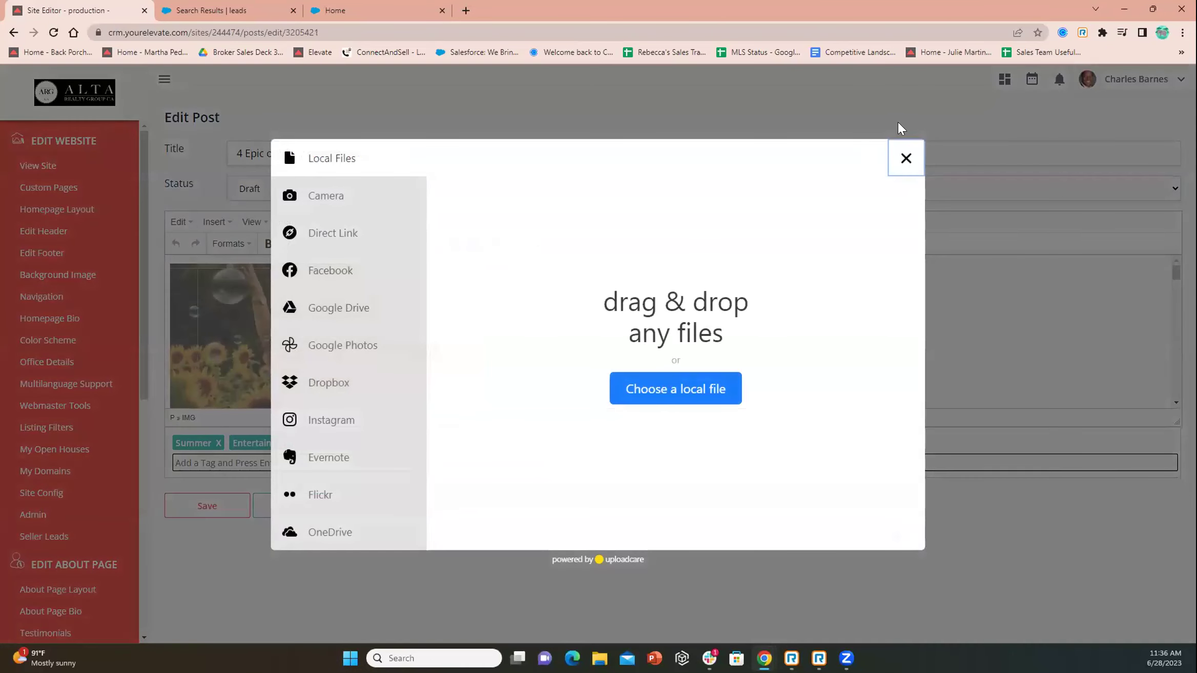
pyautogui.click(905, 158)
pyautogui.scroll(-5, 558, 341)
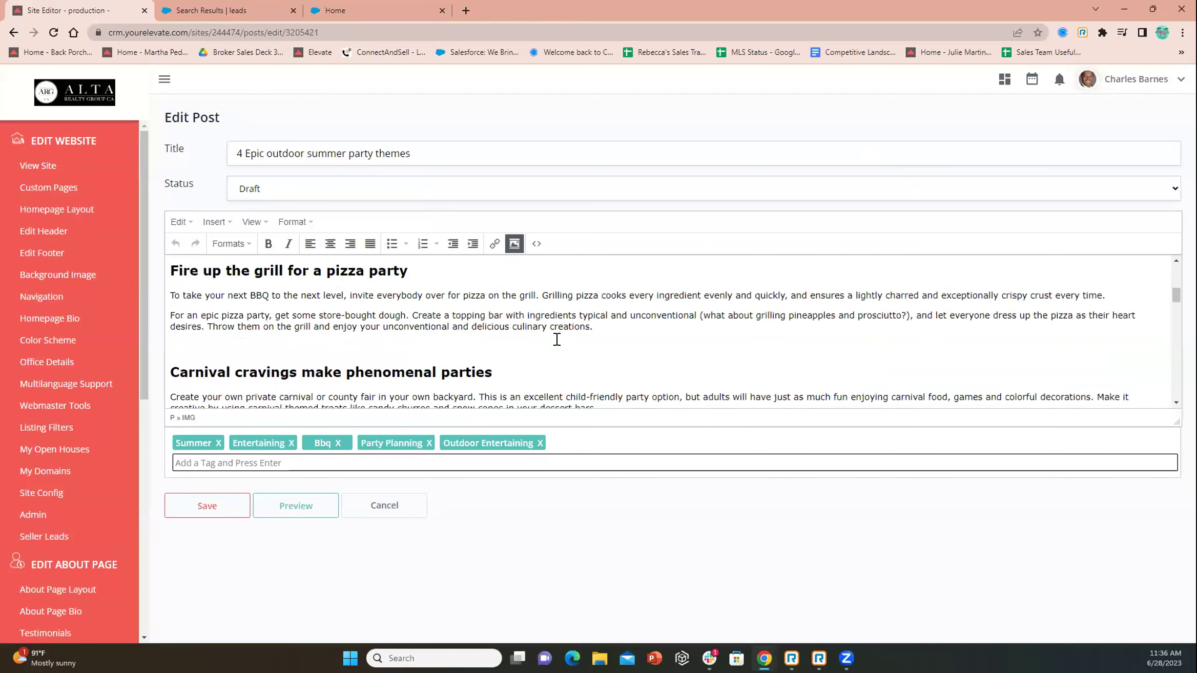
pyautogui.scroll(1, 557, 339)
# Open the Insert link dialog and cancel it without adding a link
pyautogui.scroll(-2, 431, 335)
pyautogui.scroll(-10, 431, 334)
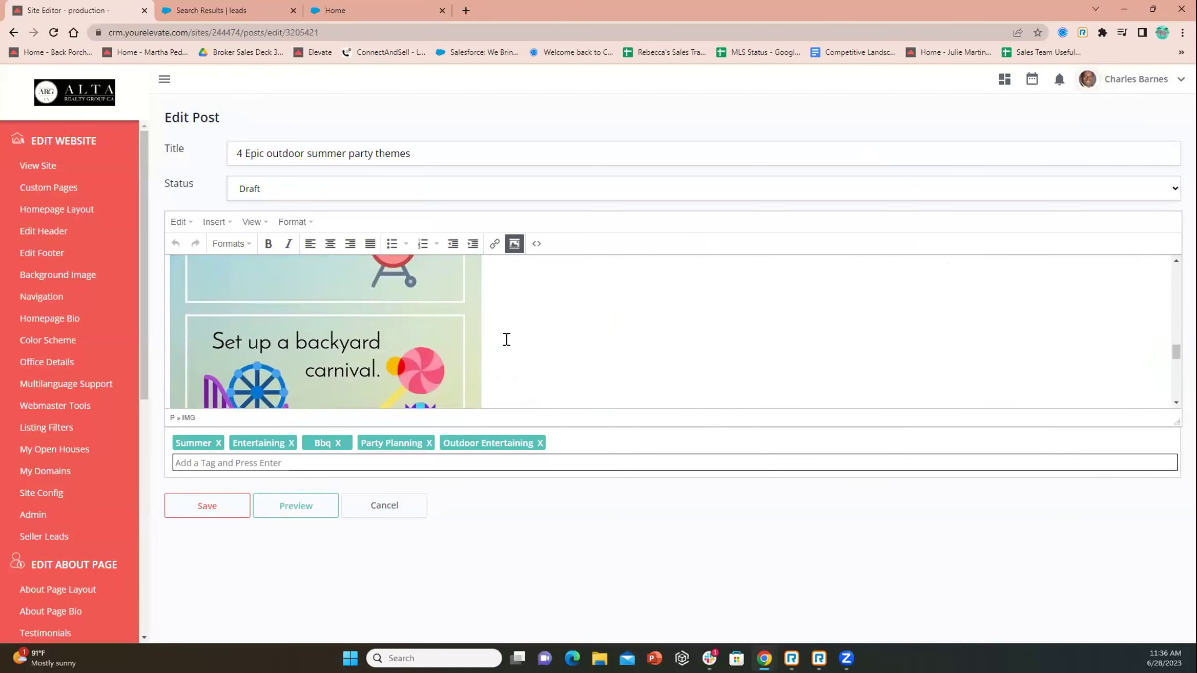
pyautogui.scroll(-8, 510, 339)
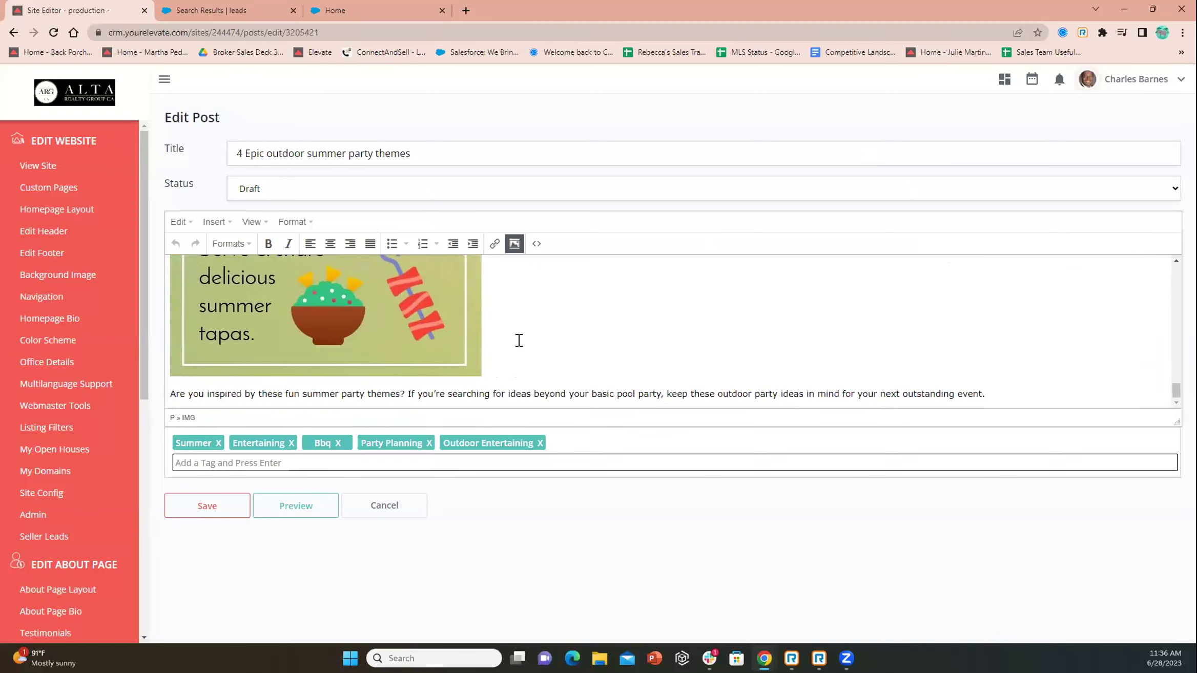
pyautogui.click(494, 245)
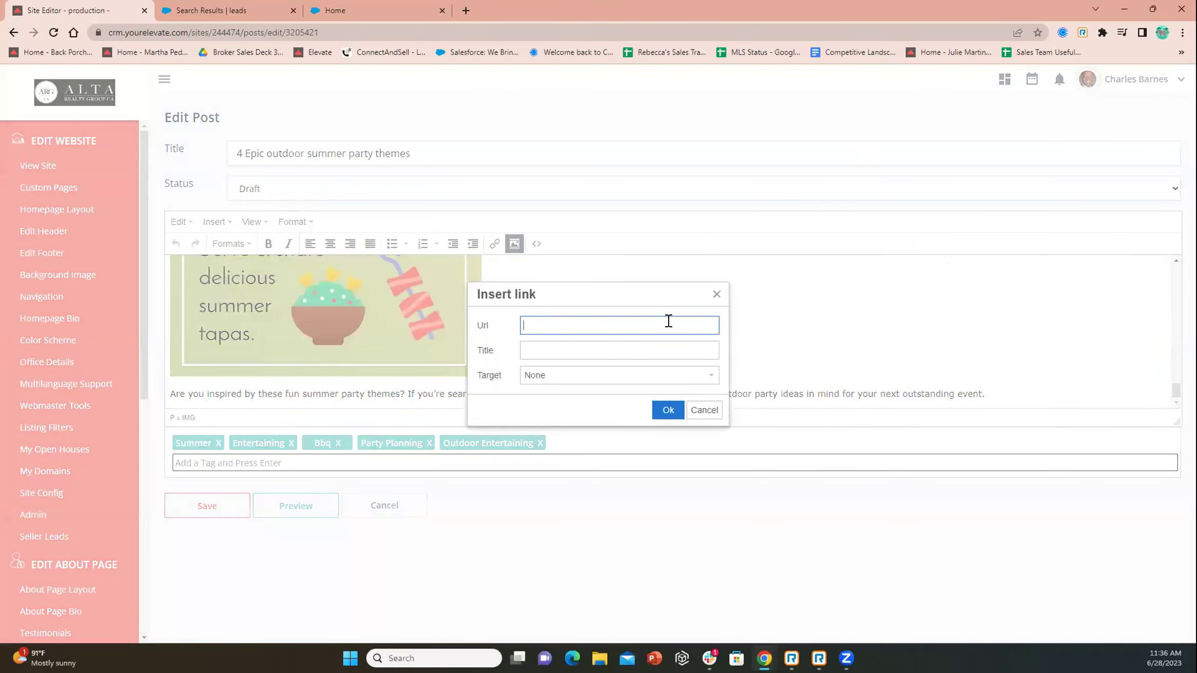
pyautogui.click(716, 294)
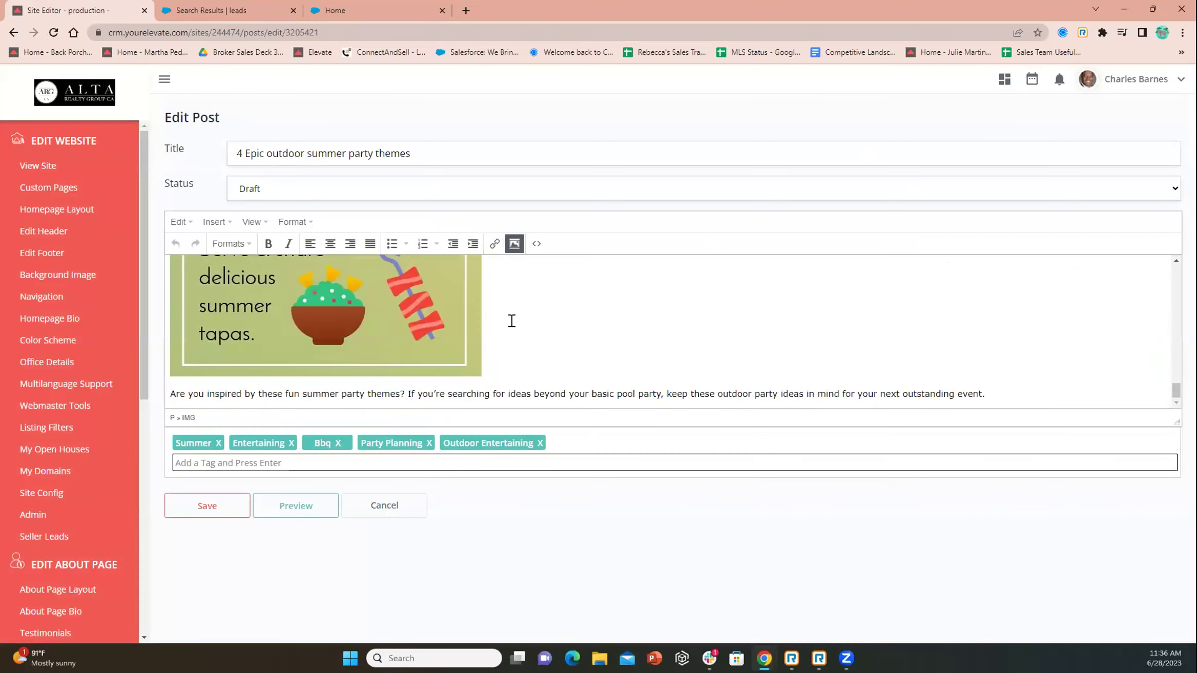
# Deselect the header image and scroll down the post to its tags
pyautogui.scroll(2, 528, 314)
pyautogui.scroll(10, 528, 314)
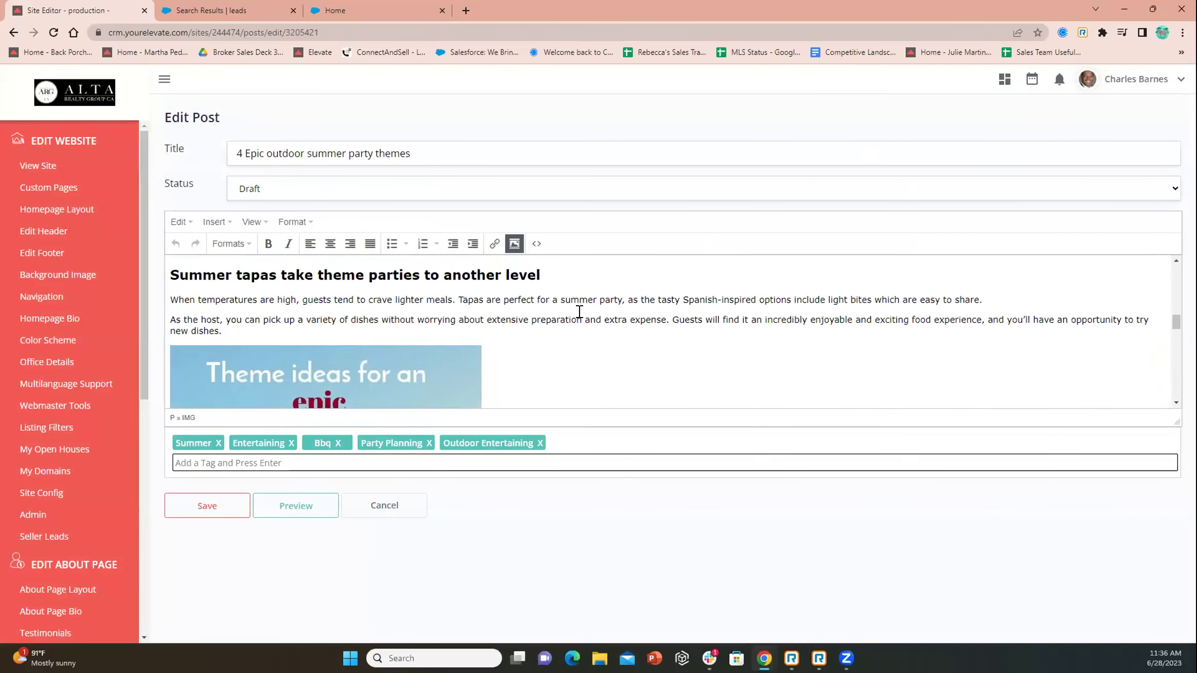
pyautogui.scroll(10, 579, 312)
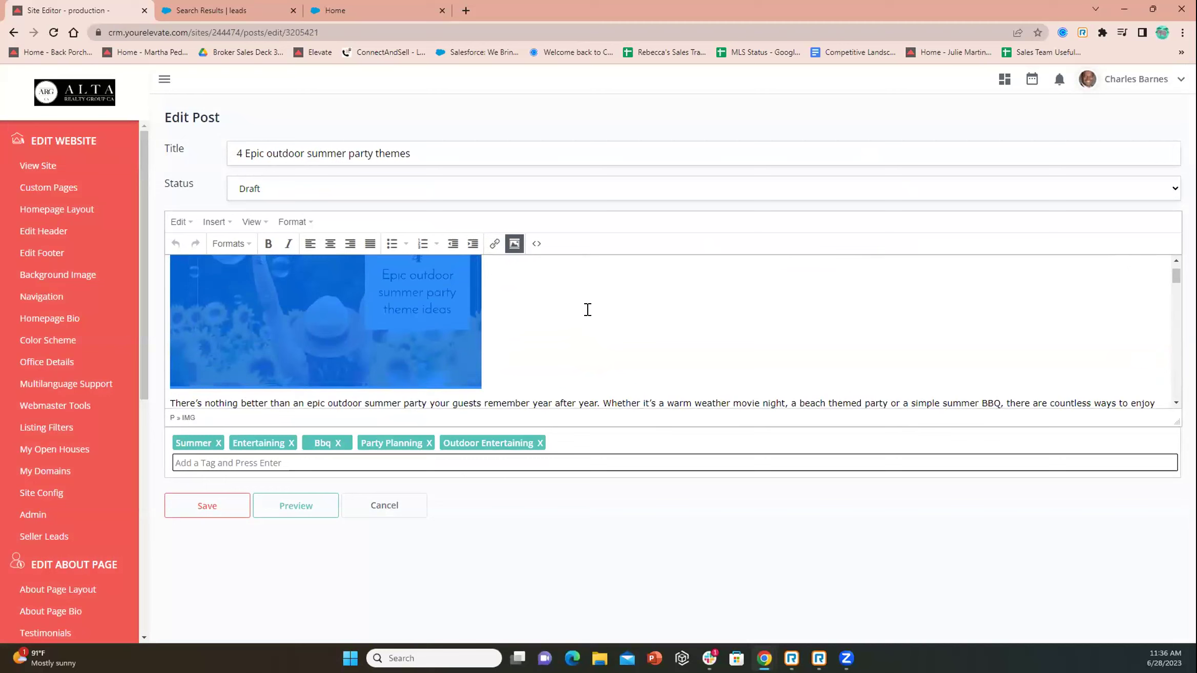
pyautogui.click(587, 317)
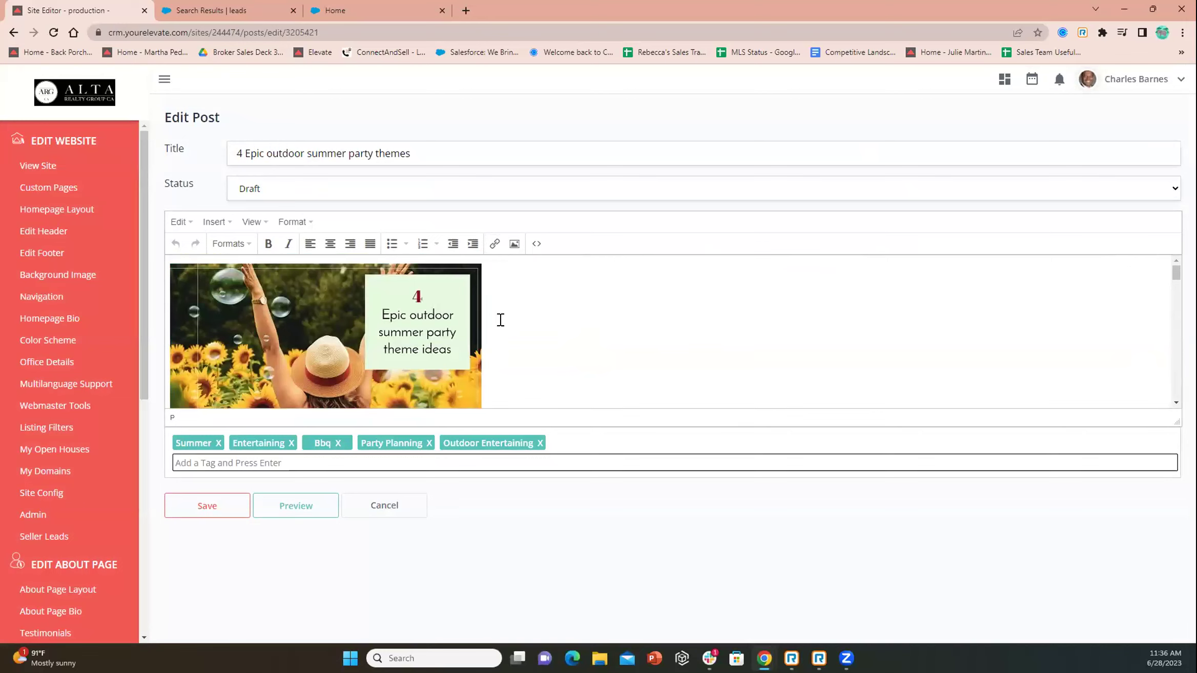
pyautogui.scroll(-2, 499, 318)
pyautogui.scroll(-5, 500, 312)
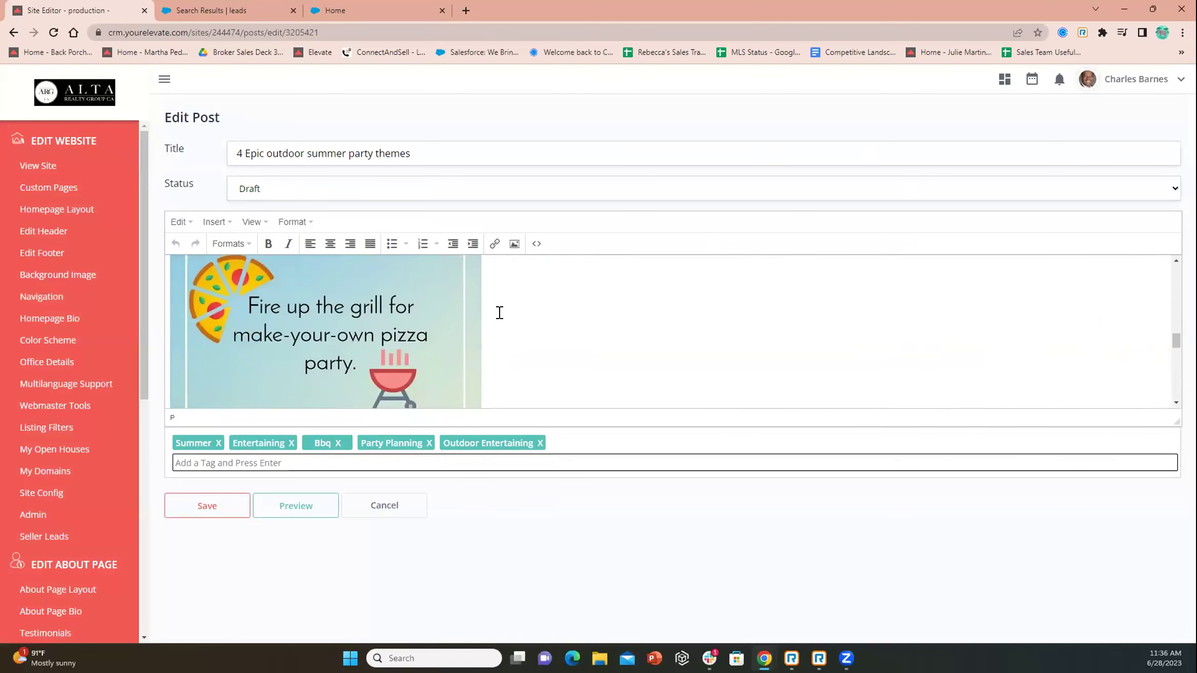
pyautogui.scroll(-4, 499, 312)
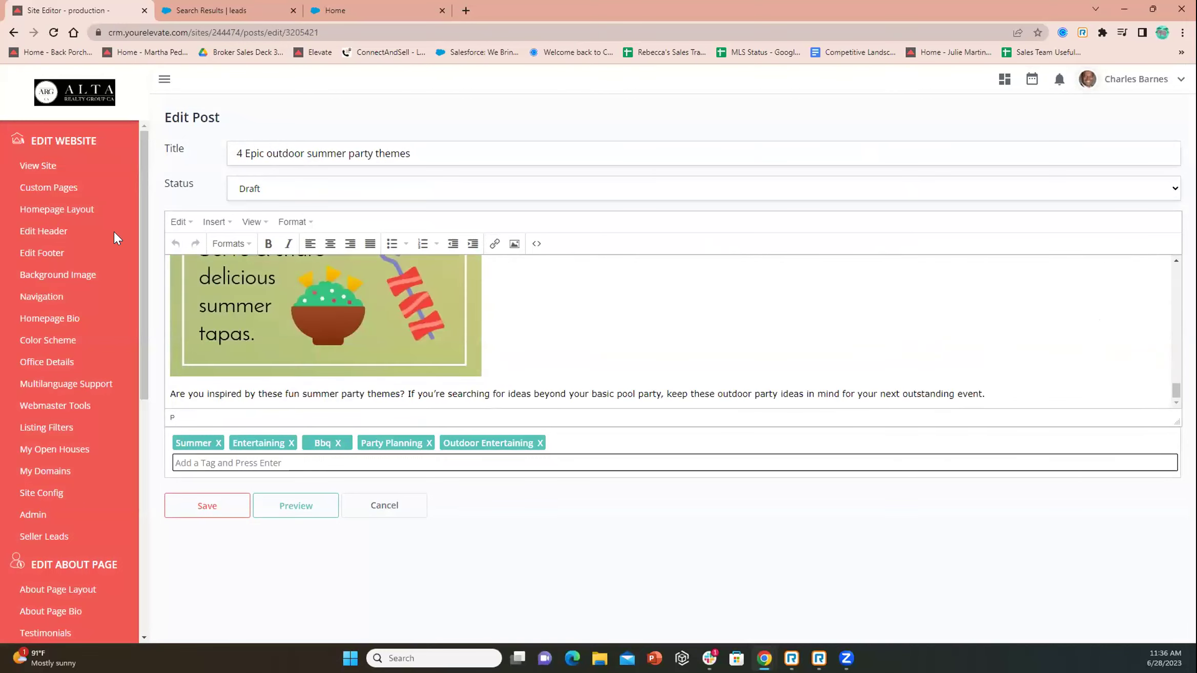
pyautogui.scroll(-7, 115, 232)
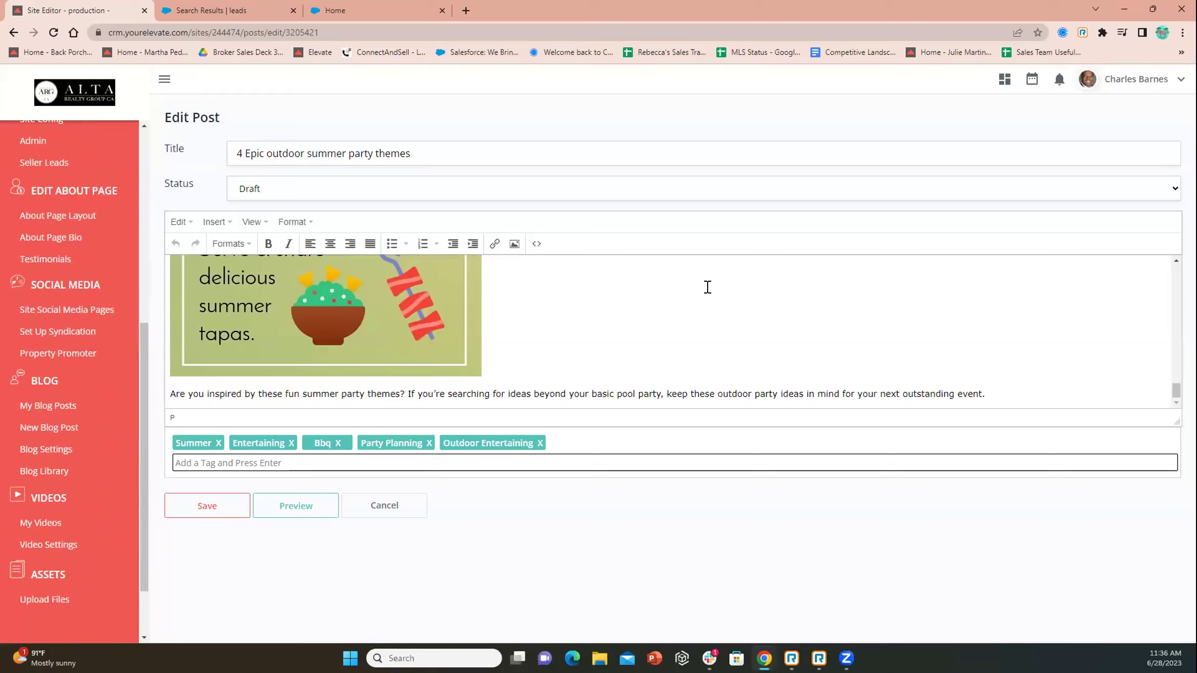
# Start a new blog post and insert the local 12345 house photo into its body
pyautogui.click(36, 428)
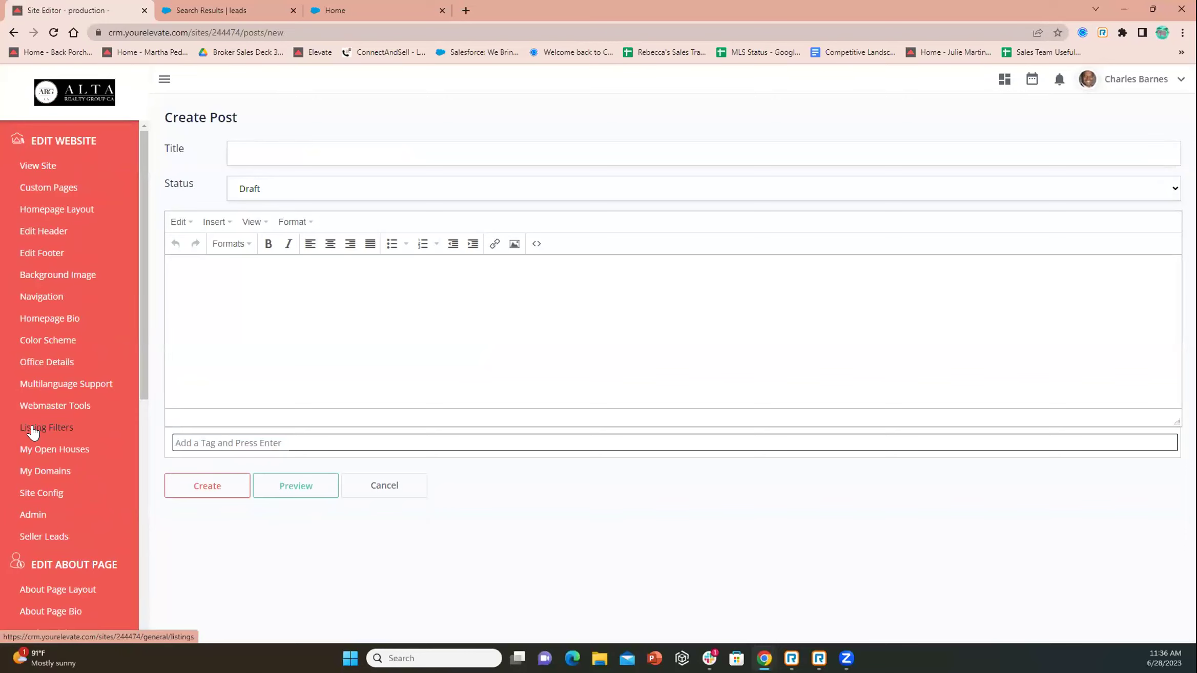
pyautogui.click(515, 246)
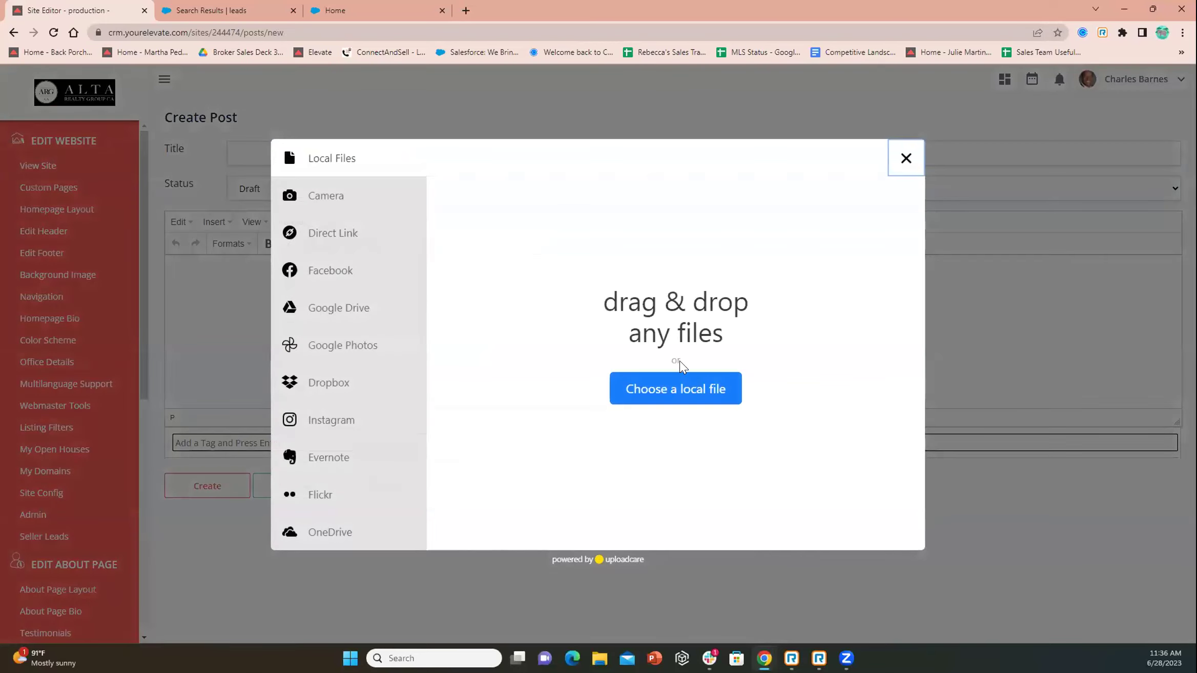
pyautogui.click(692, 388)
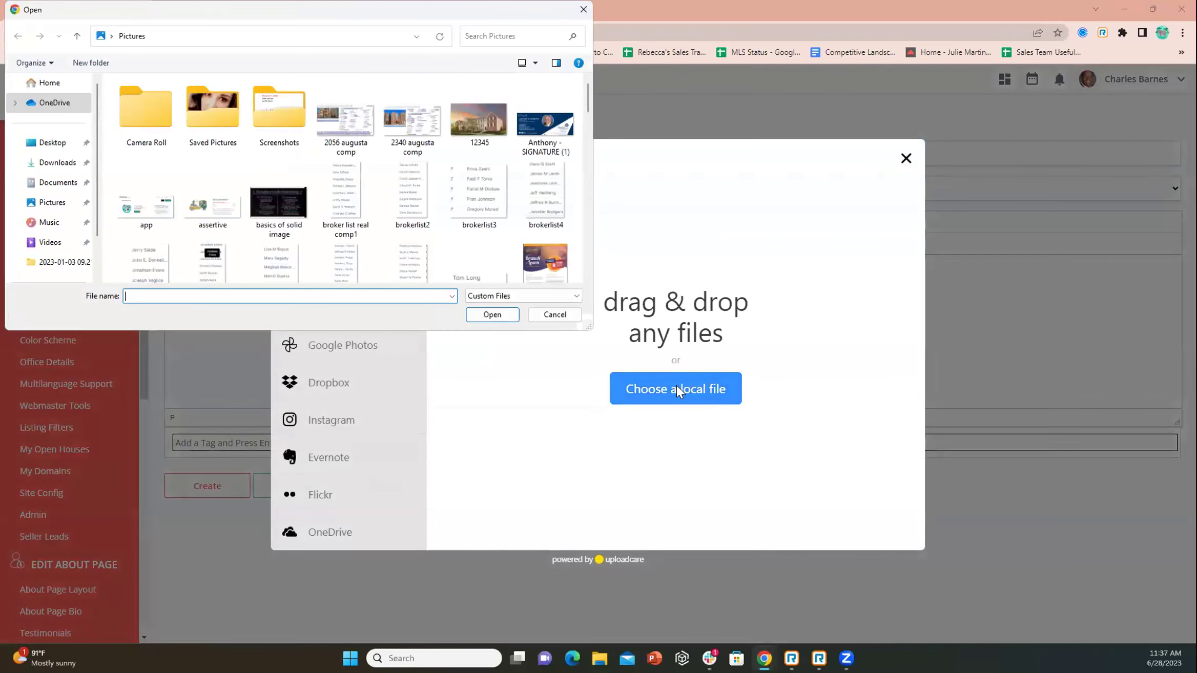
pyautogui.click(478, 115)
pyautogui.click(493, 313)
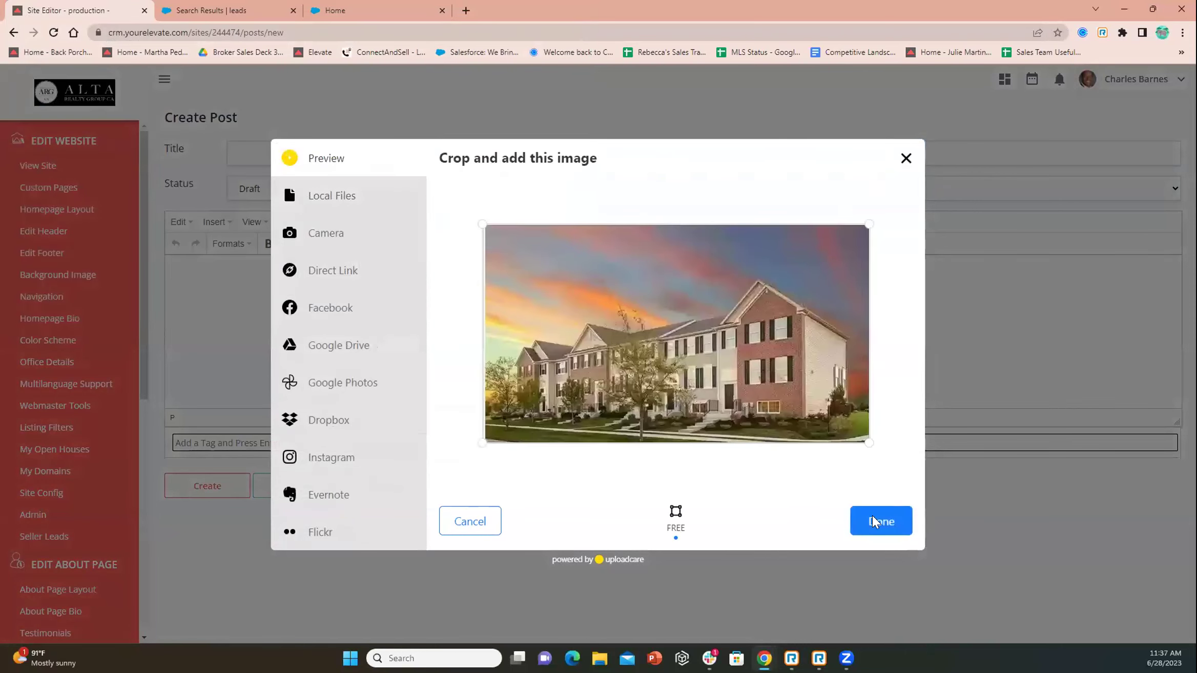
pyautogui.click(876, 522)
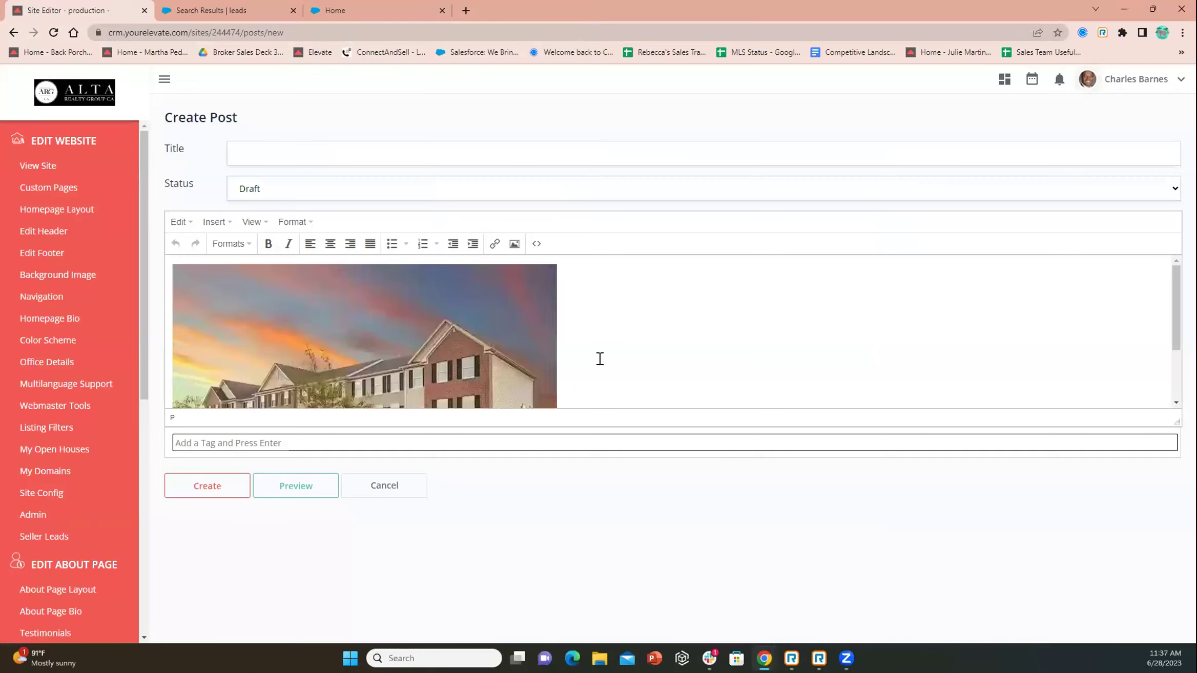
pyautogui.click(253, 151)
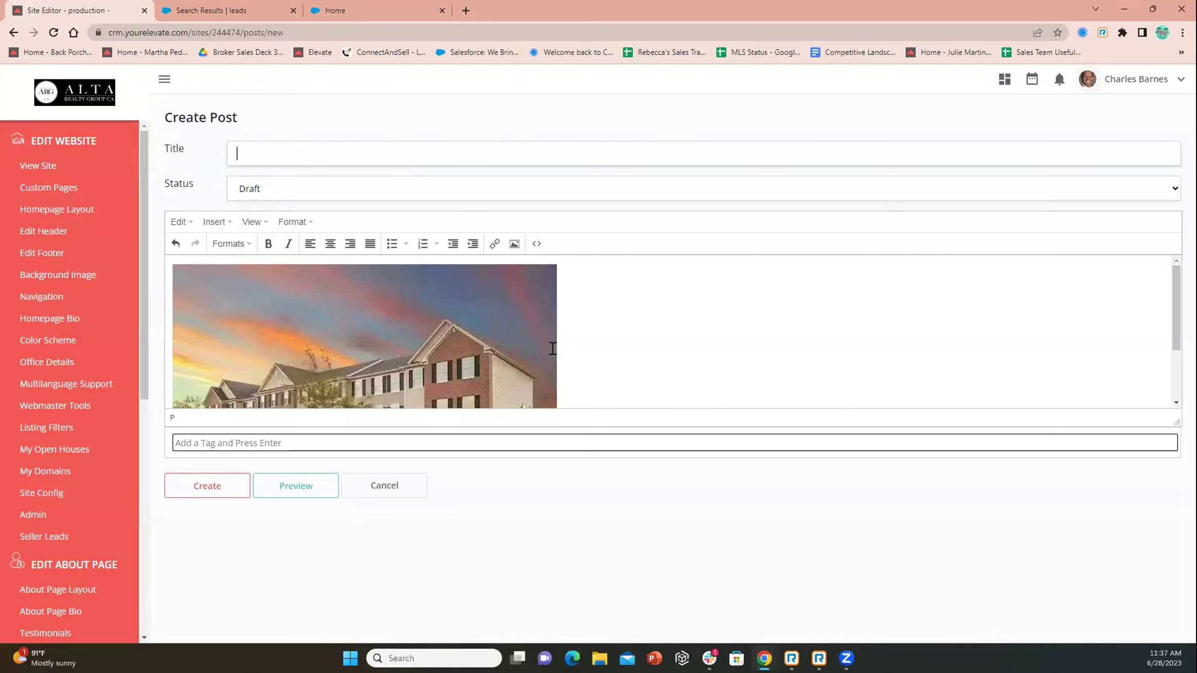
pyautogui.click(494, 246)
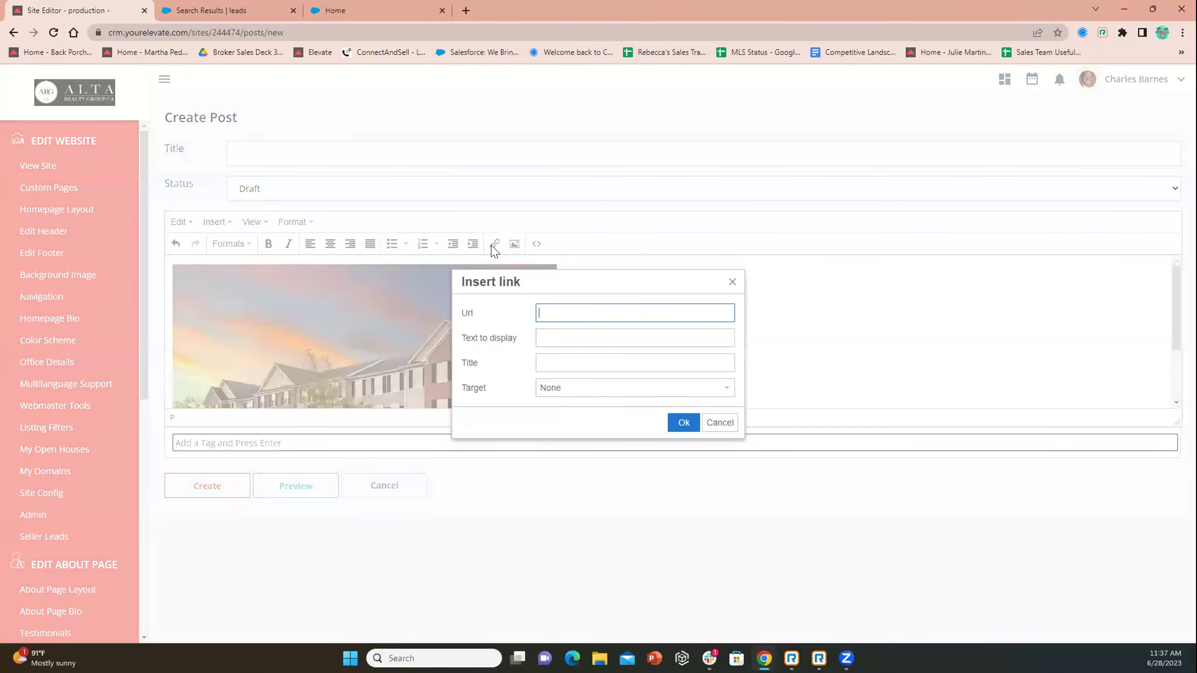
pyautogui.click(732, 282)
pyautogui.scroll(-1, 615, 349)
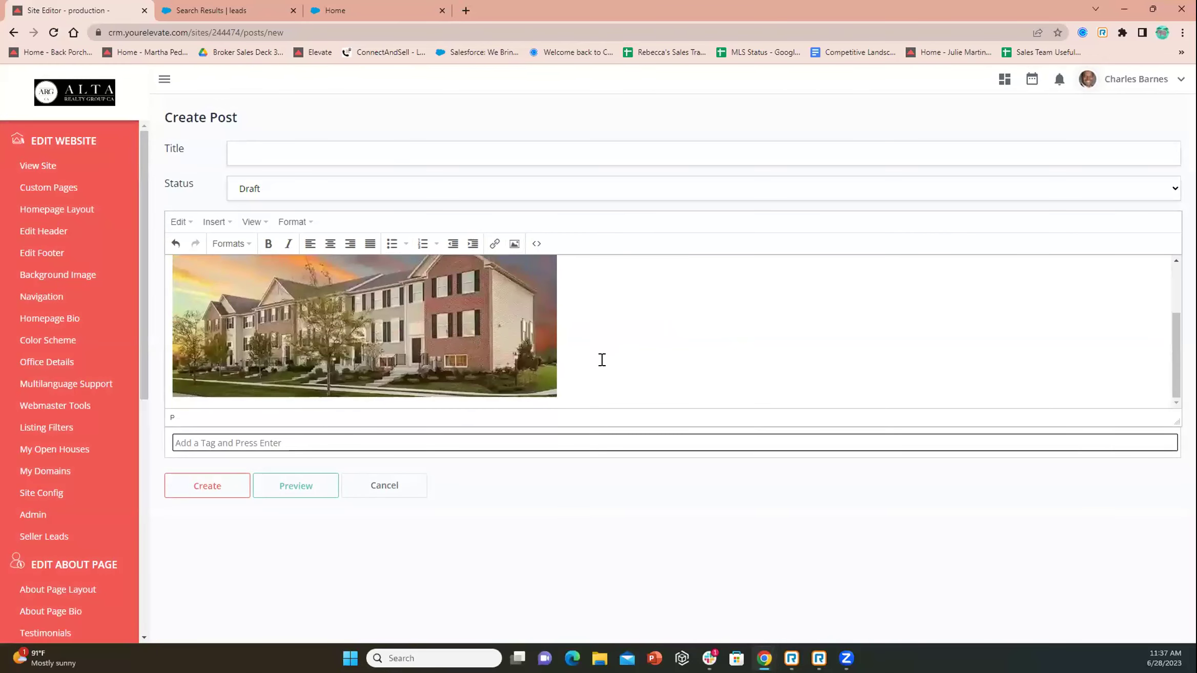
pyautogui.scroll(-1, 596, 362)
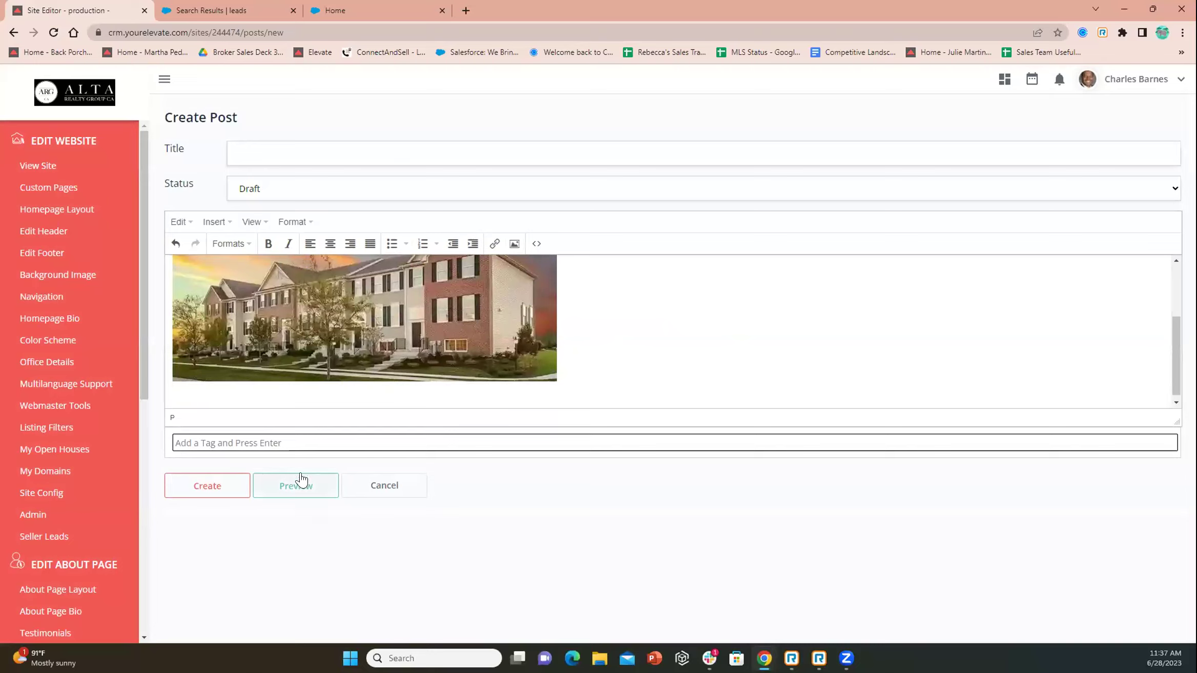
pyautogui.click(281, 496)
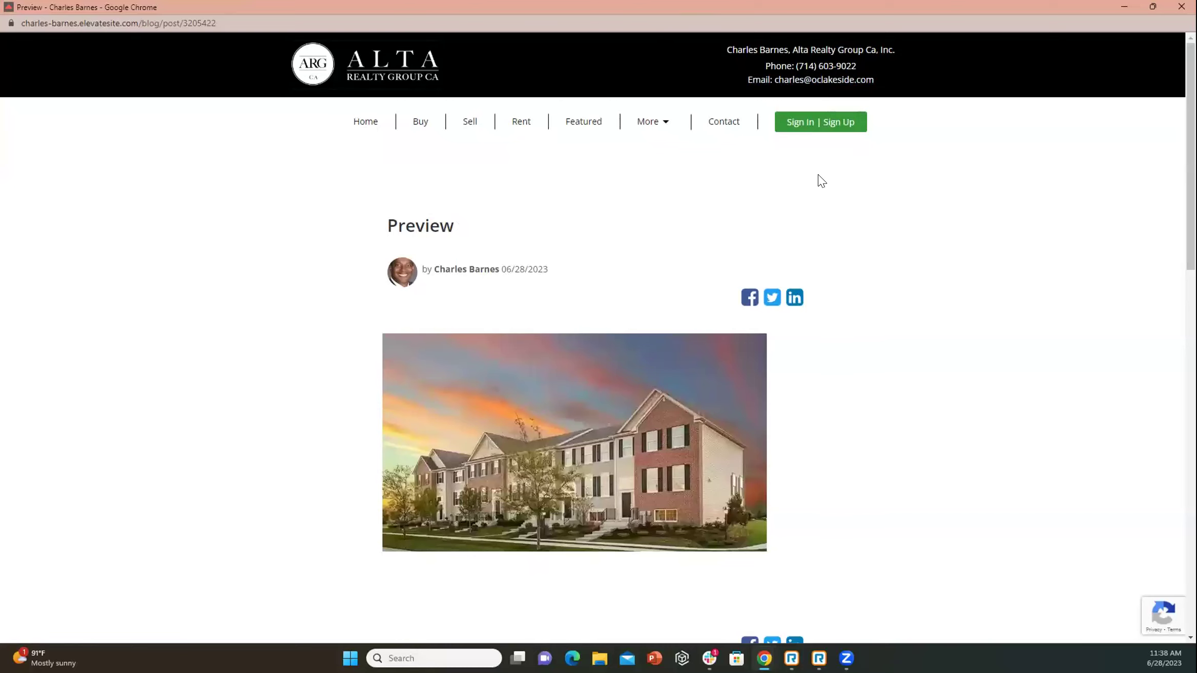
# Scroll the post preview down to About the Author and back to the top, then close it
pyautogui.scroll(-1, 818, 181)
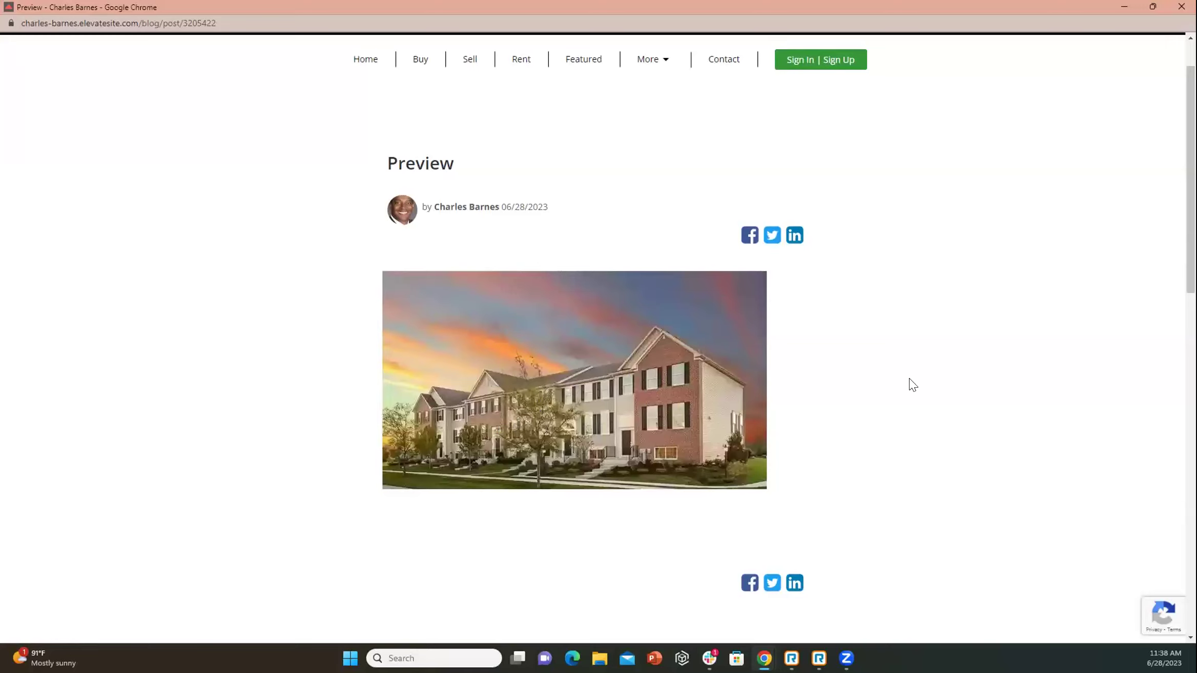
pyautogui.scroll(-2, 908, 382)
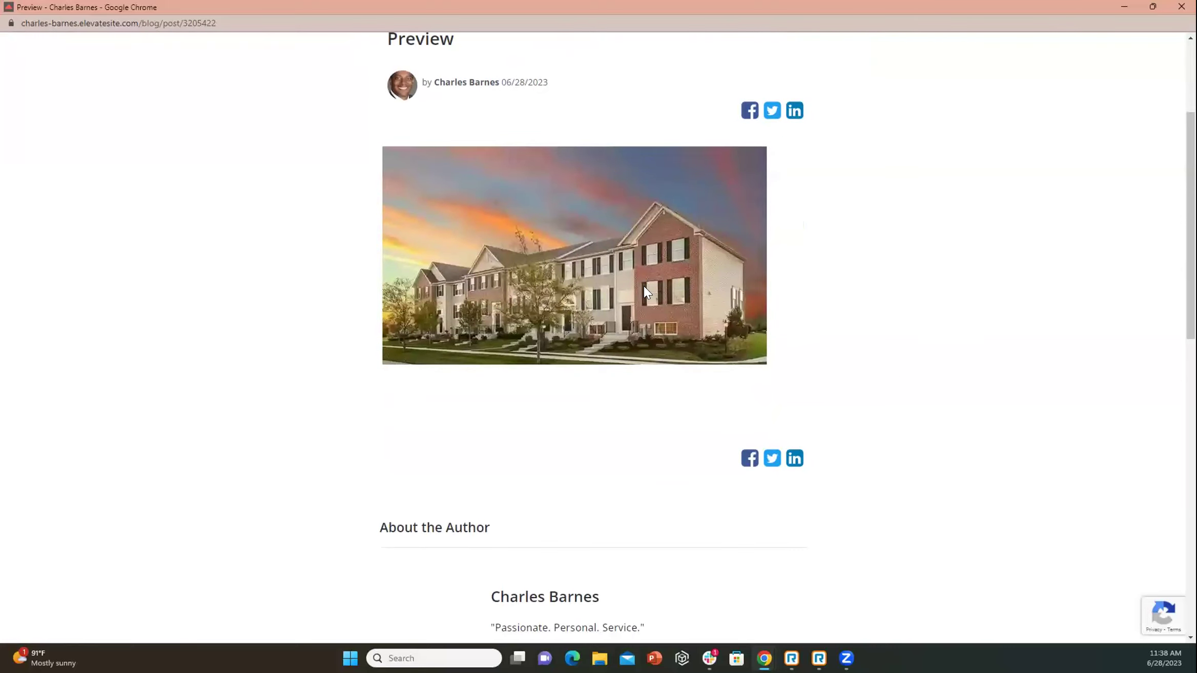
pyautogui.scroll(-5, 583, 279)
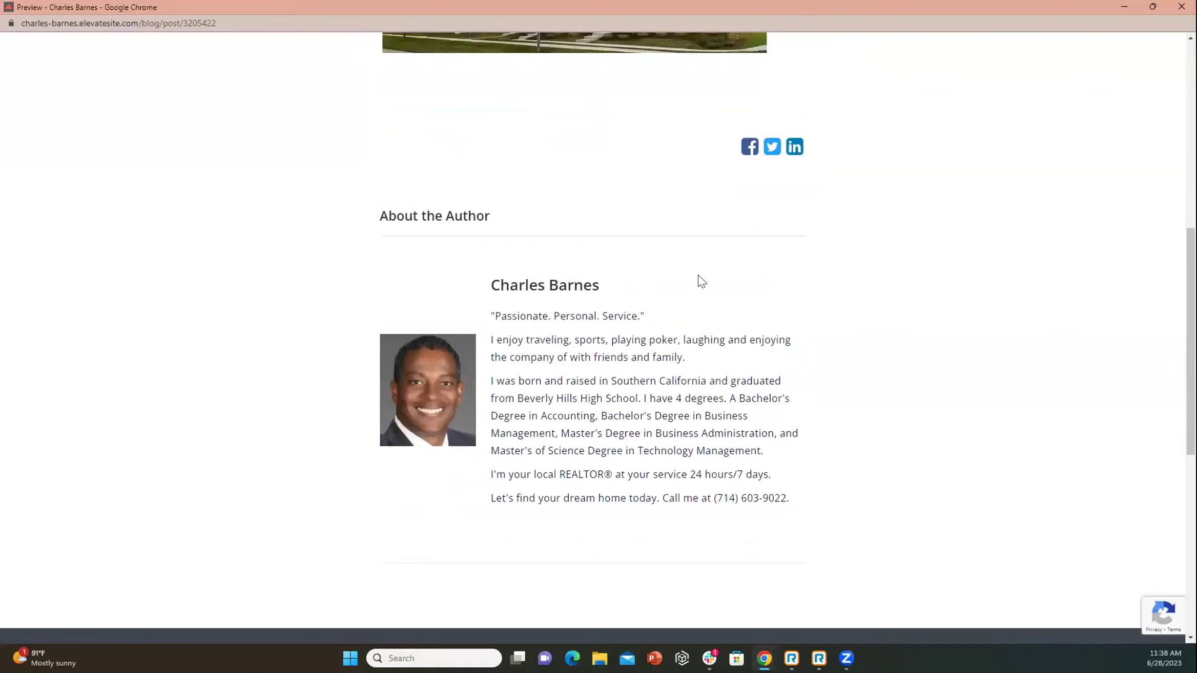
pyautogui.scroll(10, 701, 281)
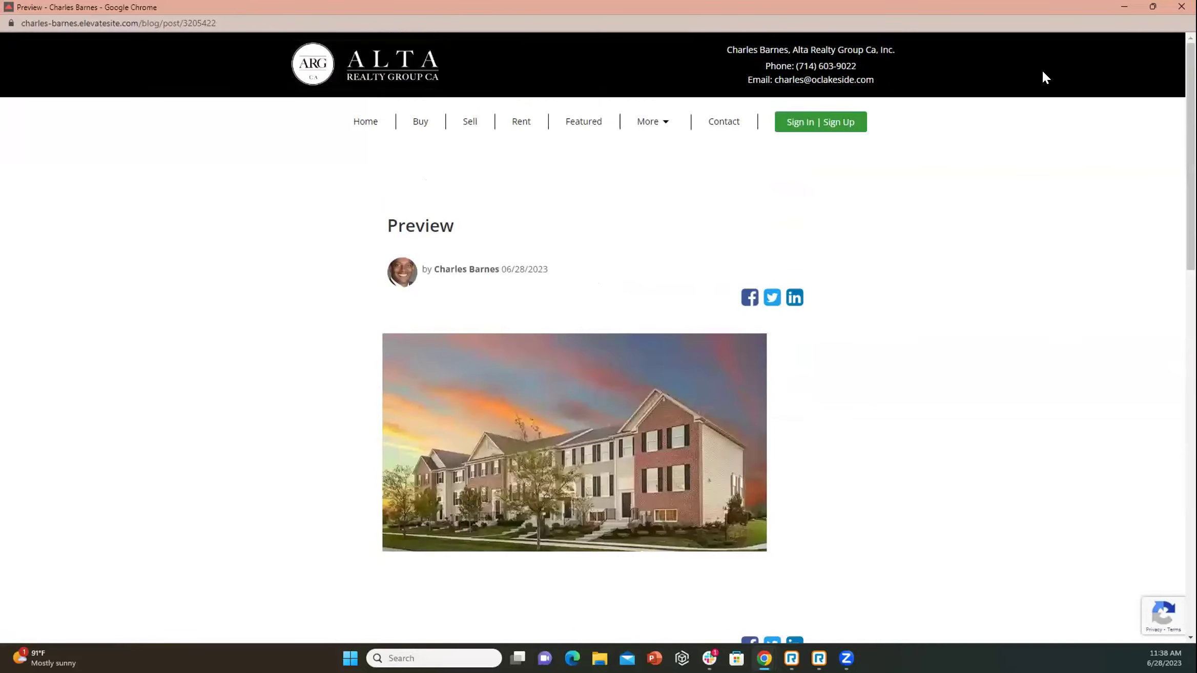
pyautogui.click(1118, 8)
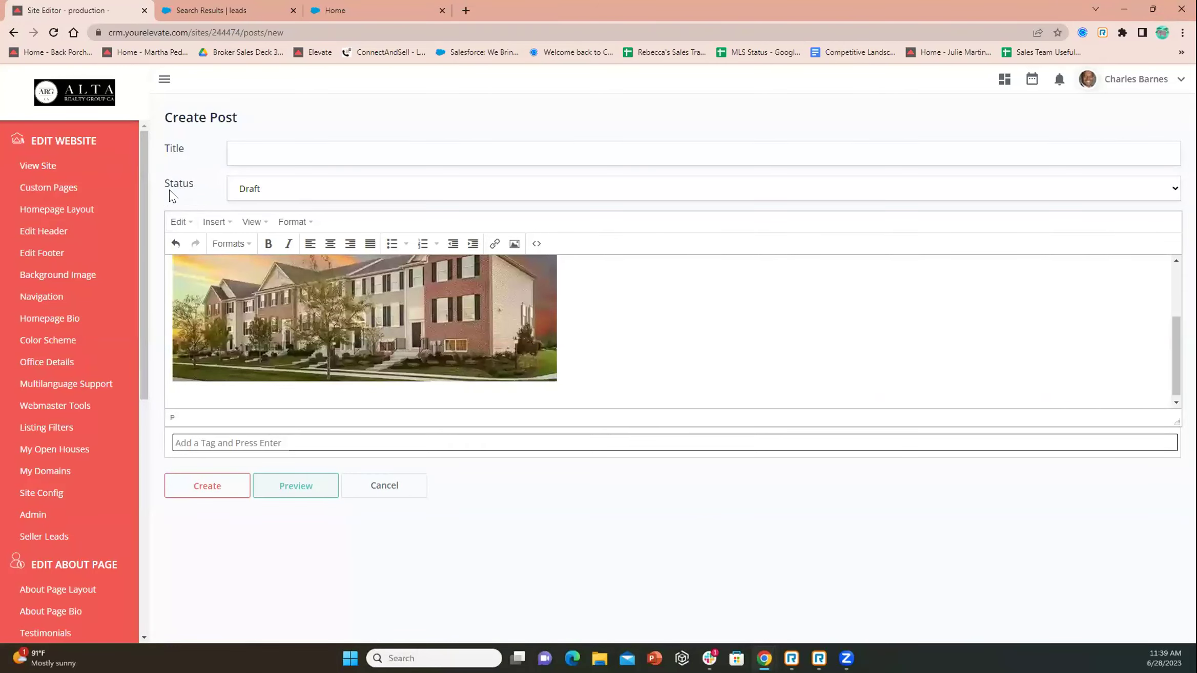
# Keep the post status as Draft and return to the CRM dashboard via the ALTA logo
pyautogui.click(267, 194)
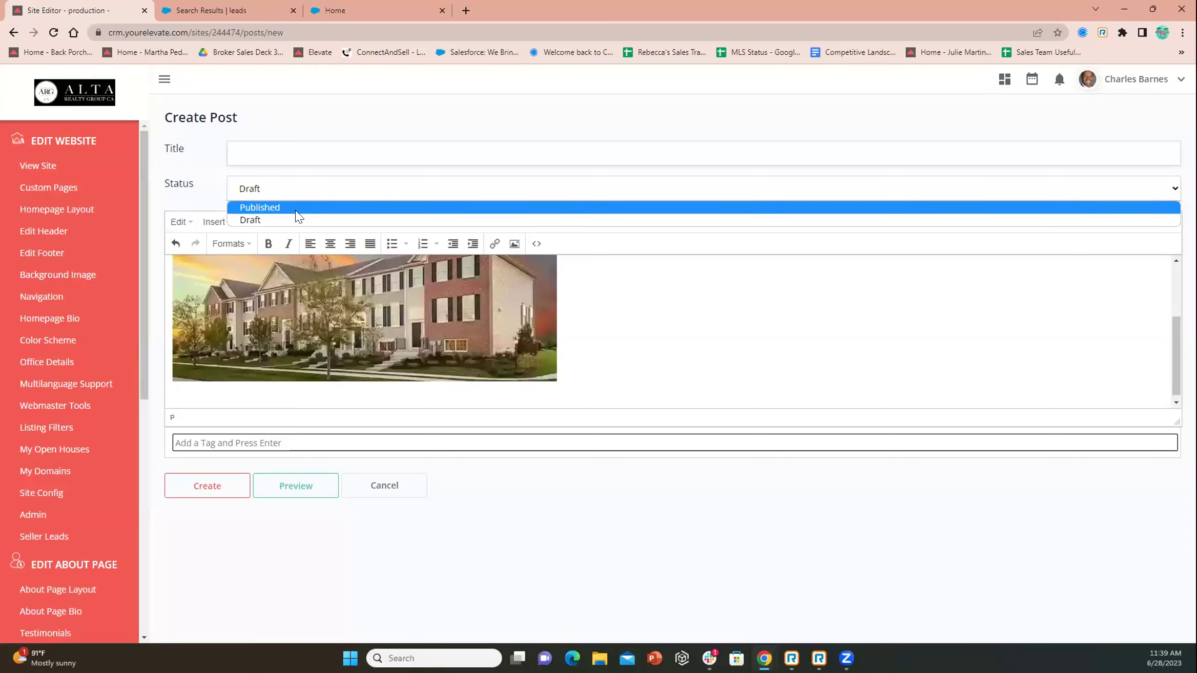
pyautogui.click(190, 192)
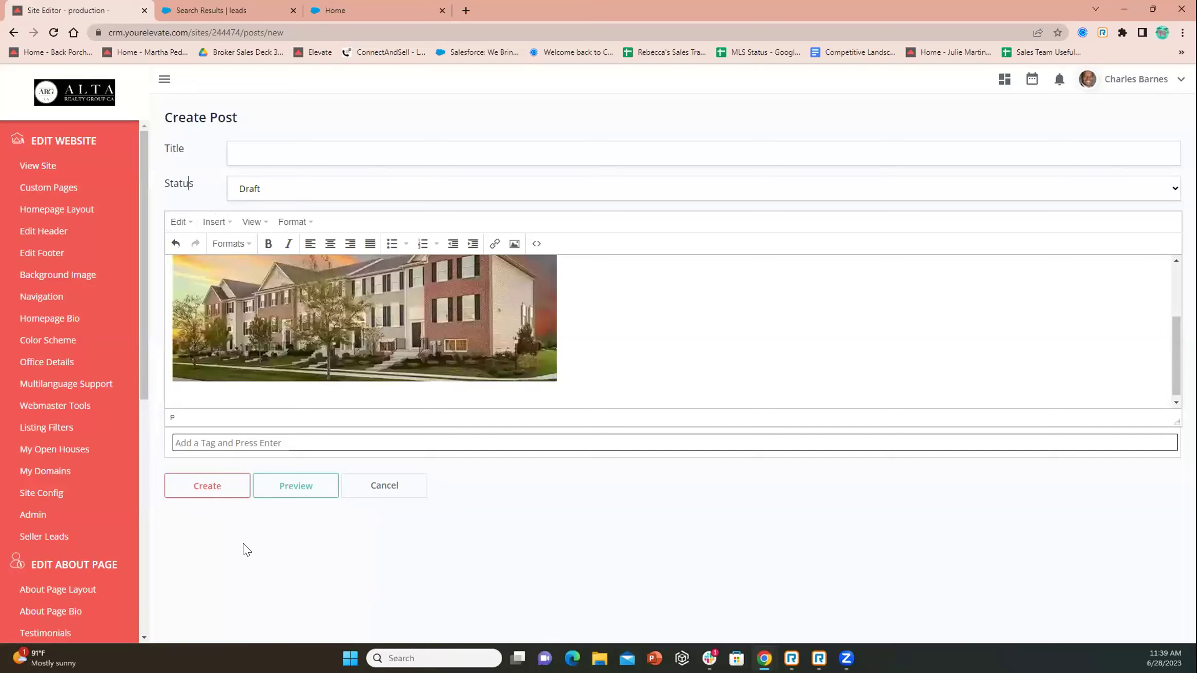
pyautogui.click(62, 101)
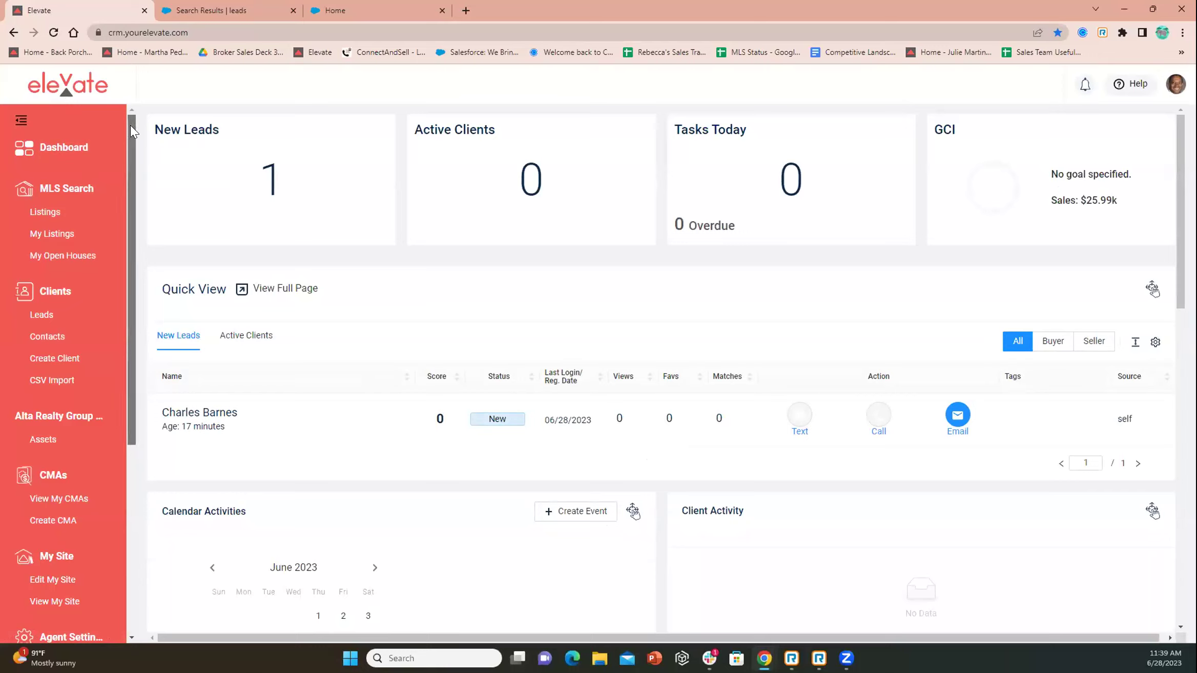
# Open the agent's Profile page from Agent Settings in the sidebar
pyautogui.moveTo(131, 125); pyautogui.dragTo(135, 282)
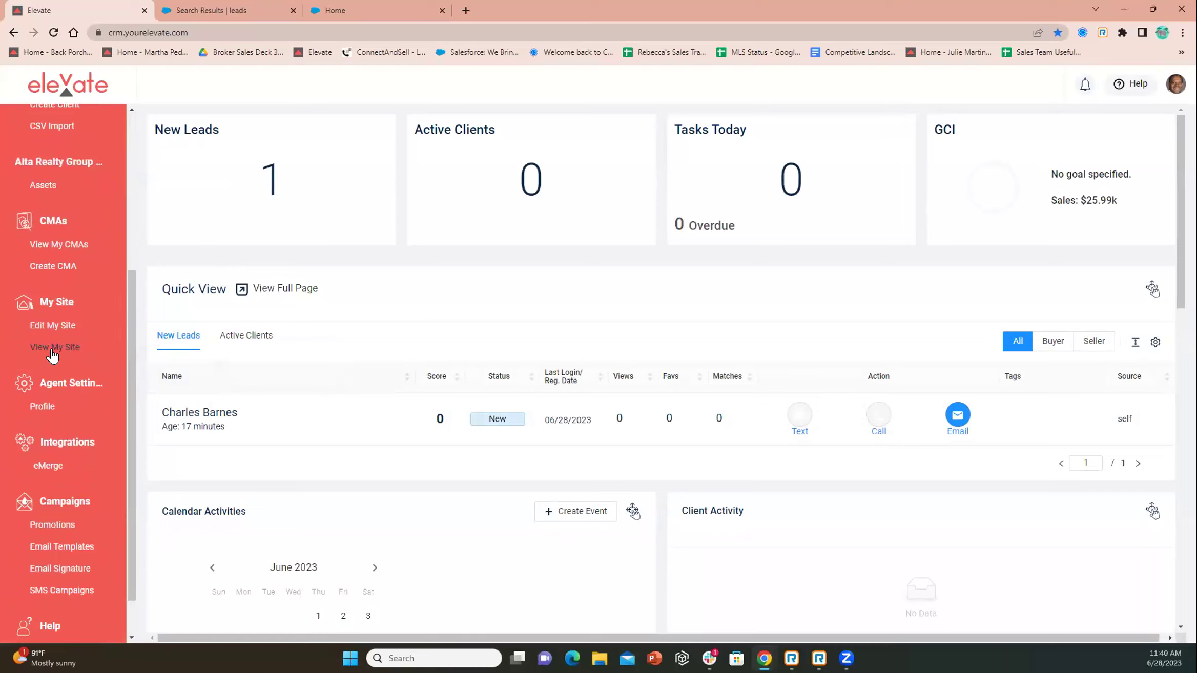
pyautogui.click(44, 407)
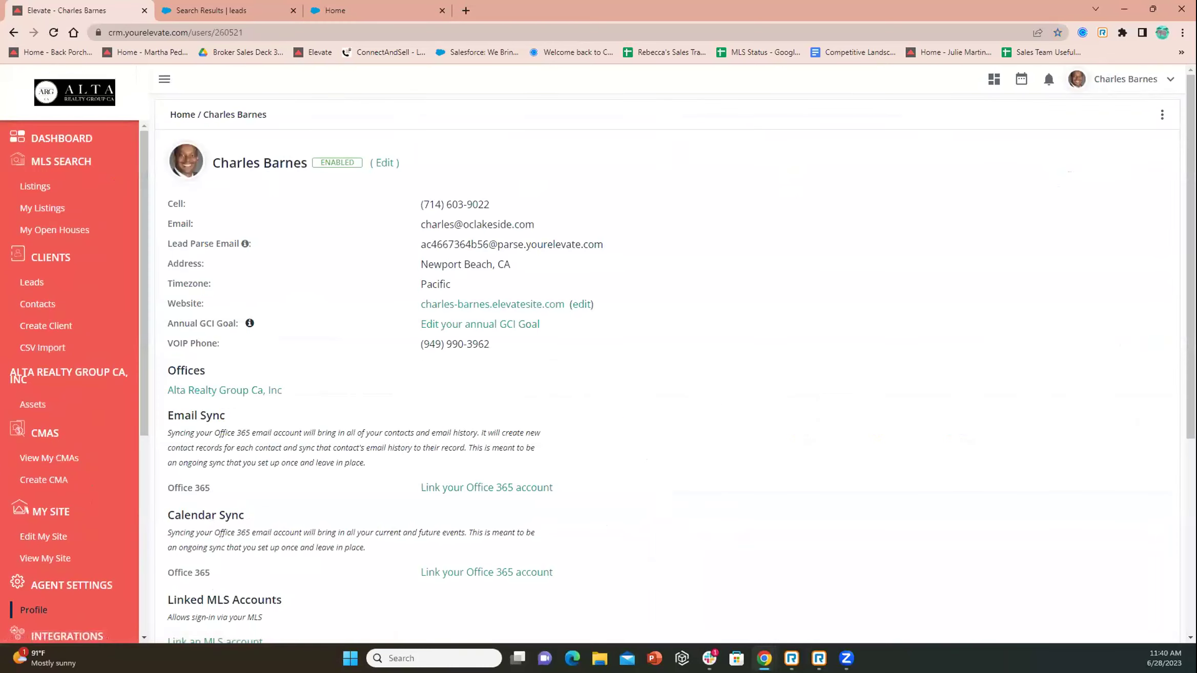
# Open Notification Preferences from the profile's settings menu
pyautogui.click(1161, 119)
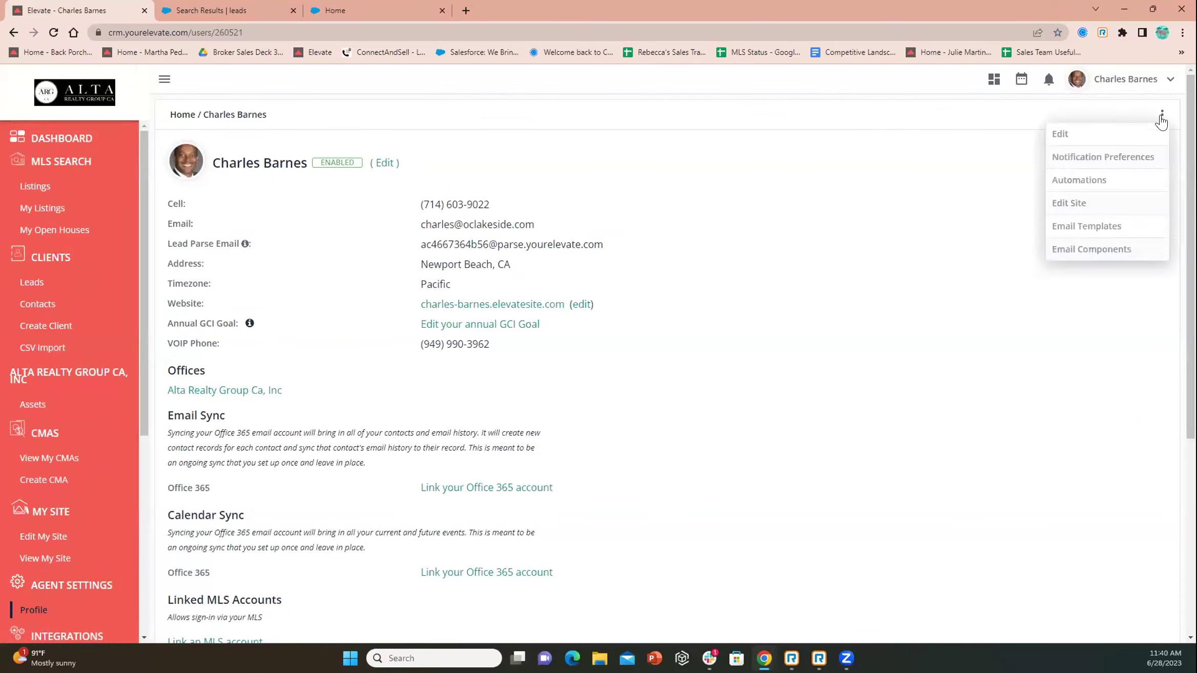
pyautogui.click(1096, 158)
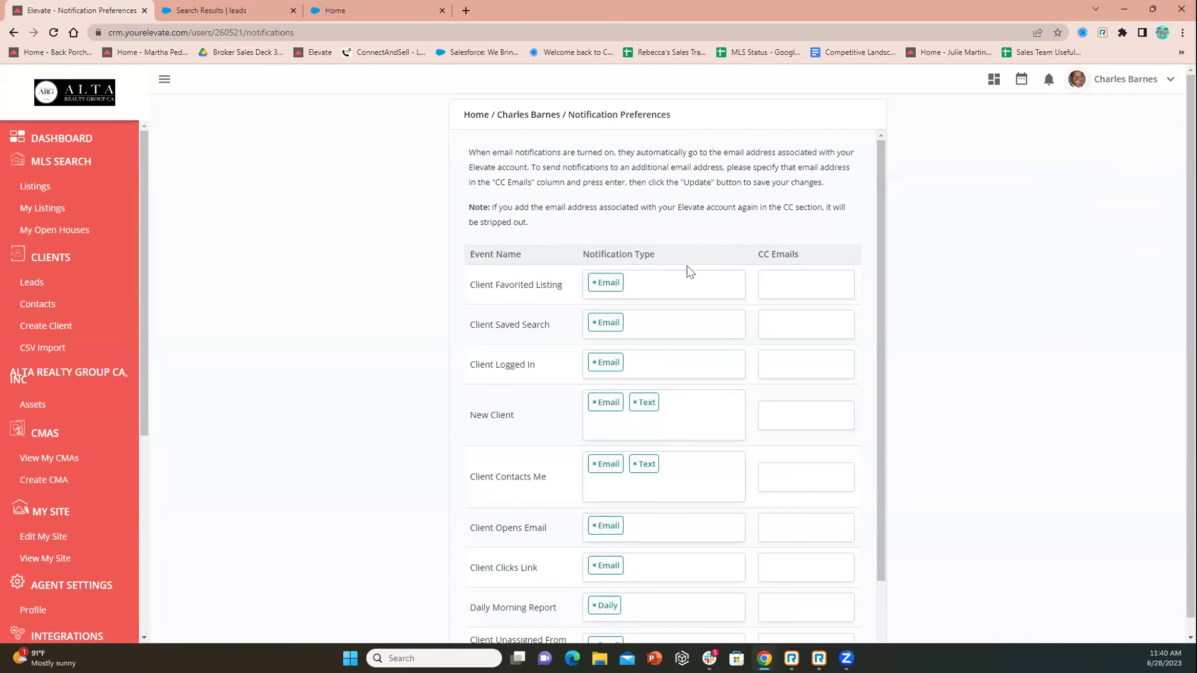
pyautogui.scroll(-3, 687, 273)
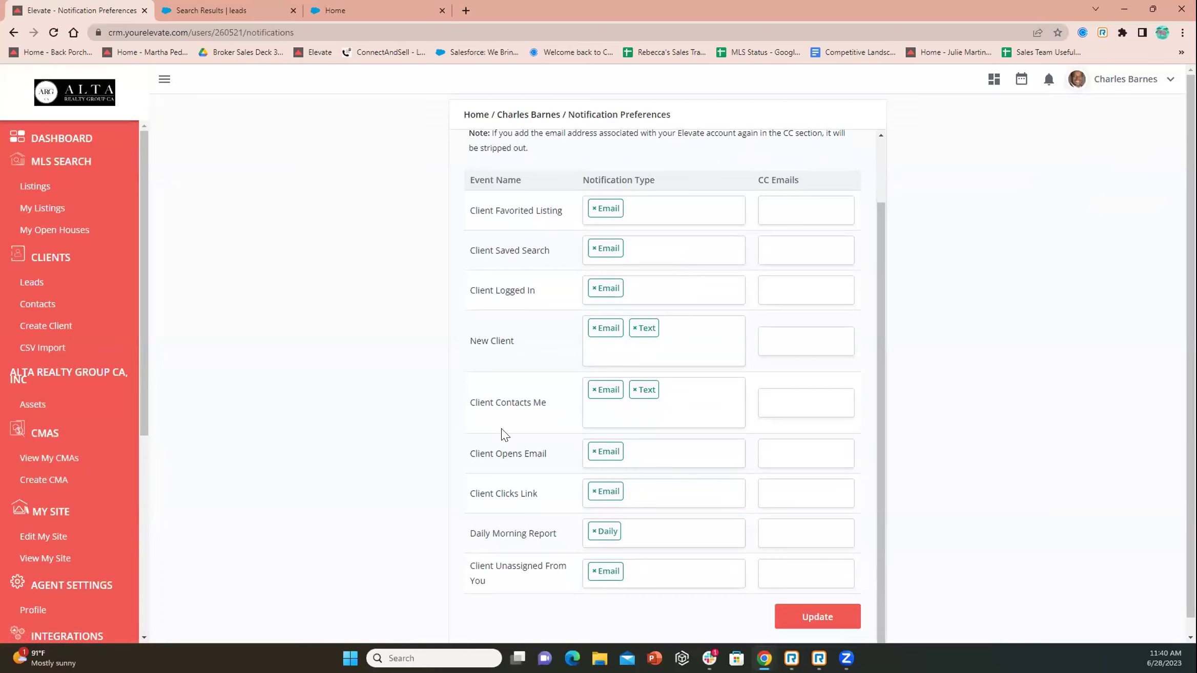
# Review the notification types, leaving Client Favorited Listing's alerts unchanged without adding Text
pyautogui.click(642, 207)
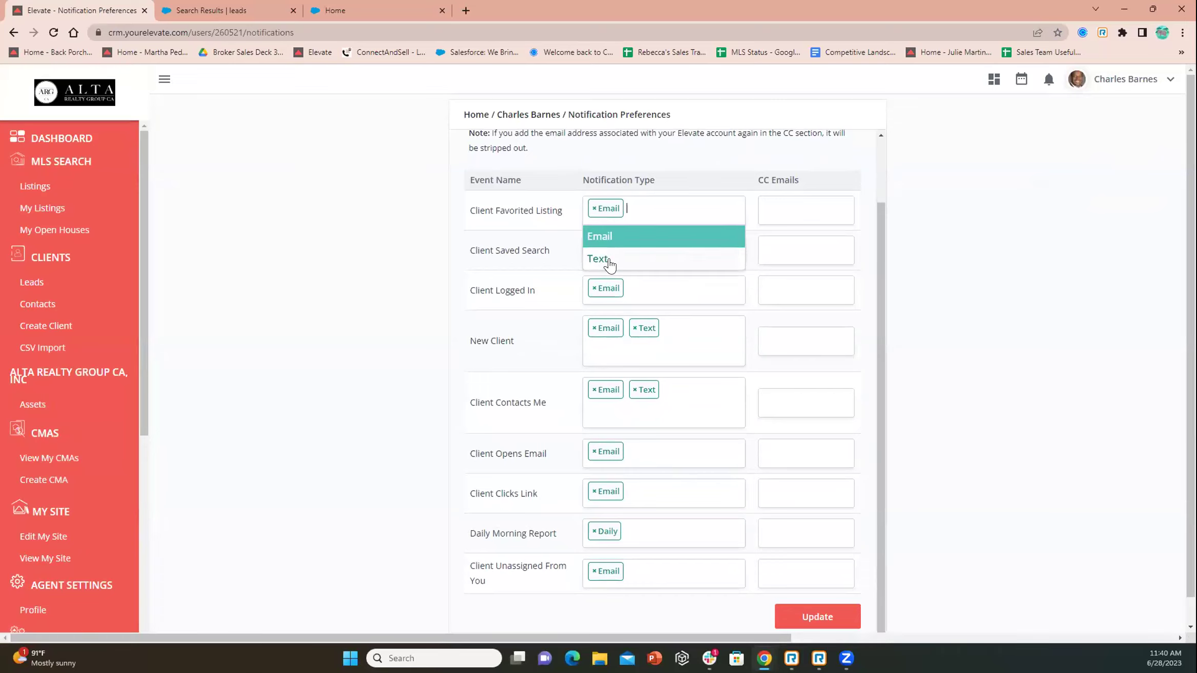
pyautogui.click(657, 204)
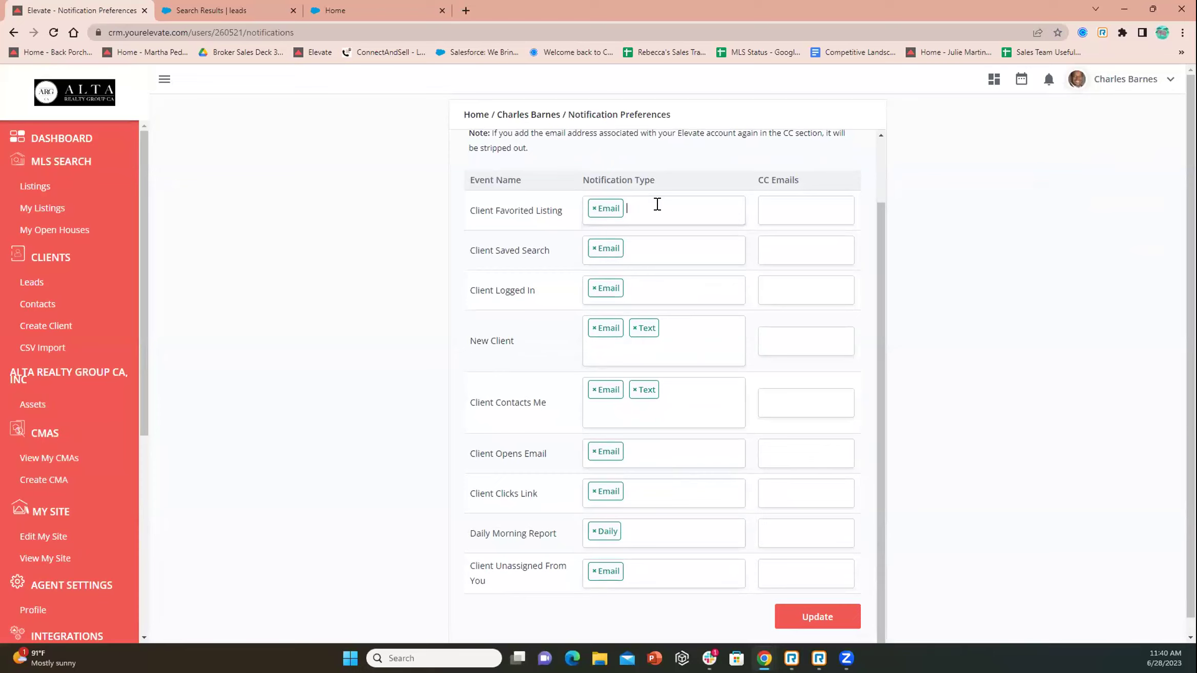
pyautogui.scroll(-1, 572, 440)
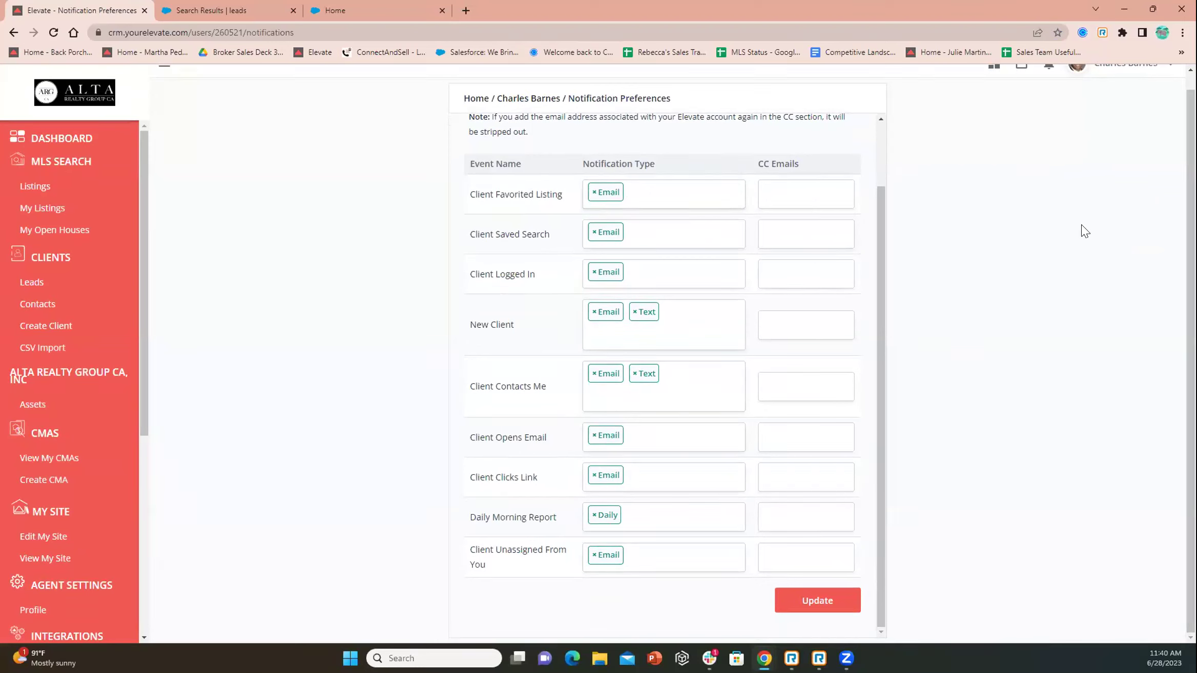
pyautogui.scroll(1, 1086, 230)
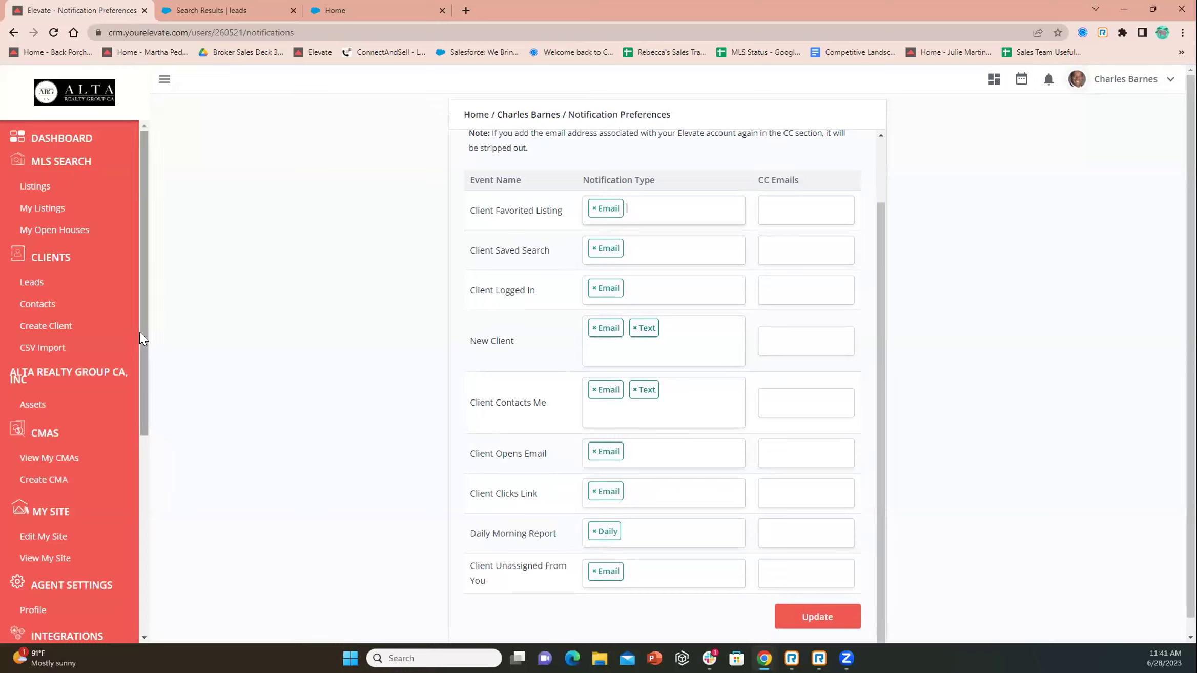
pyautogui.moveTo(147, 281); pyautogui.dragTo(147, 447)
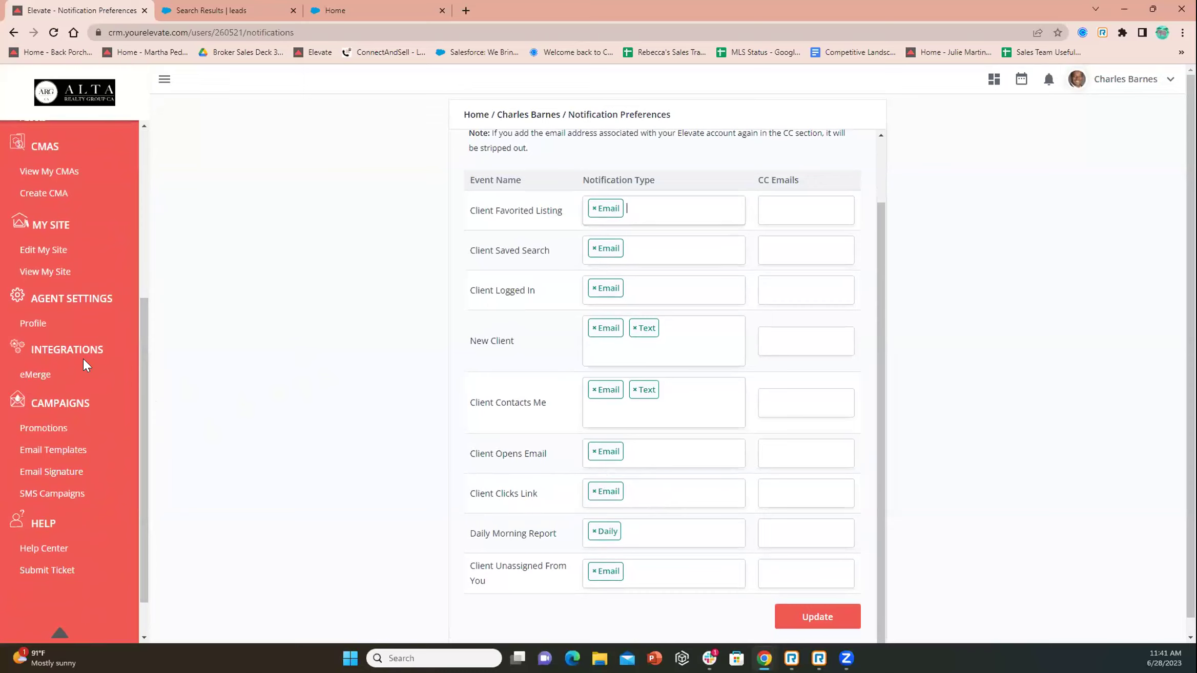
# Open the eMerge integration in a new tab from the sidebar's Integrations section
pyautogui.click(32, 377)
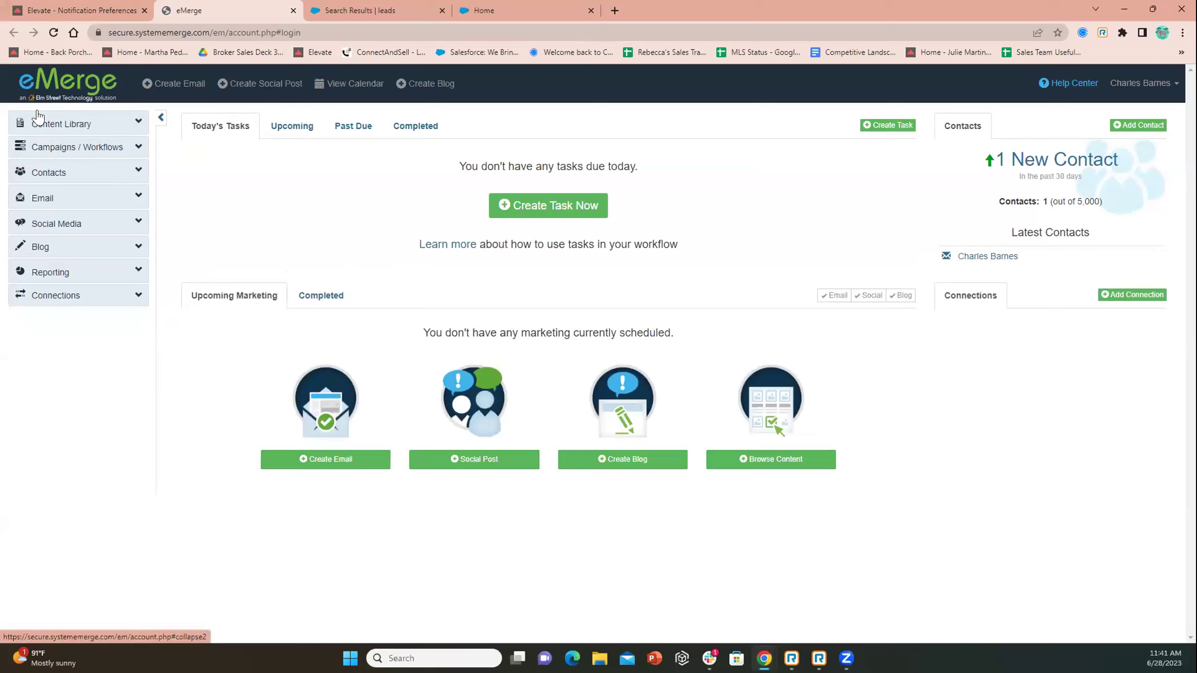
# Open the Articles page under Content Library and list its categories
pyautogui.click(45, 126)
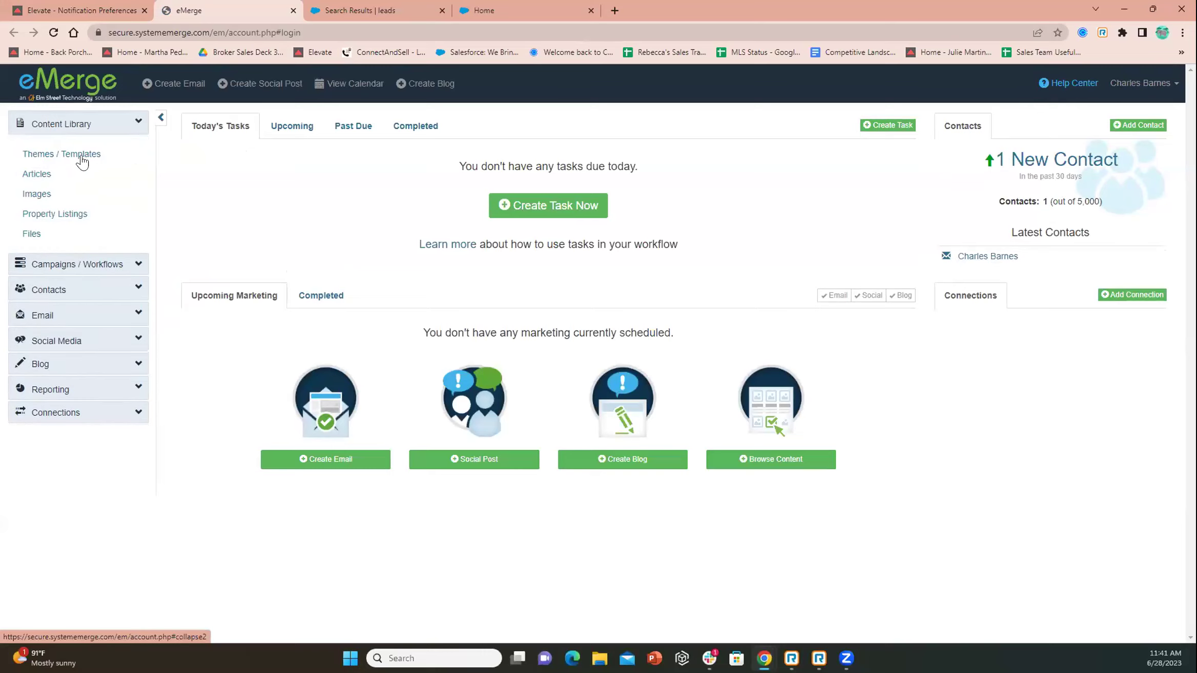
pyautogui.click(52, 175)
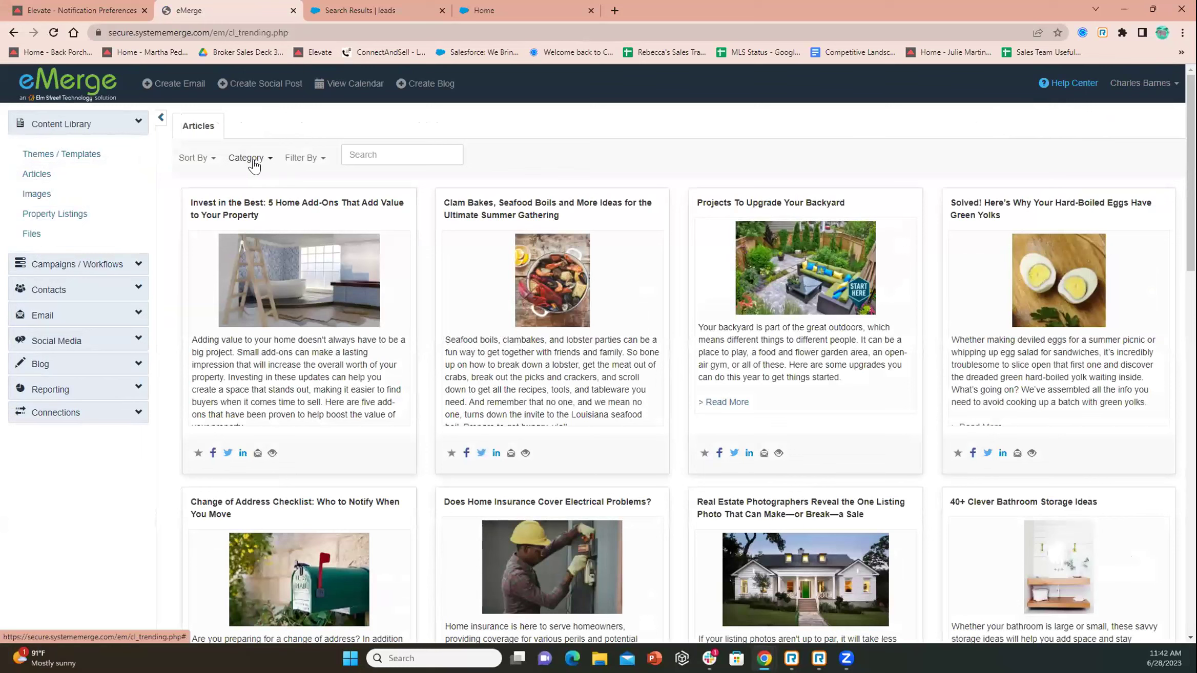
pyautogui.click(251, 159)
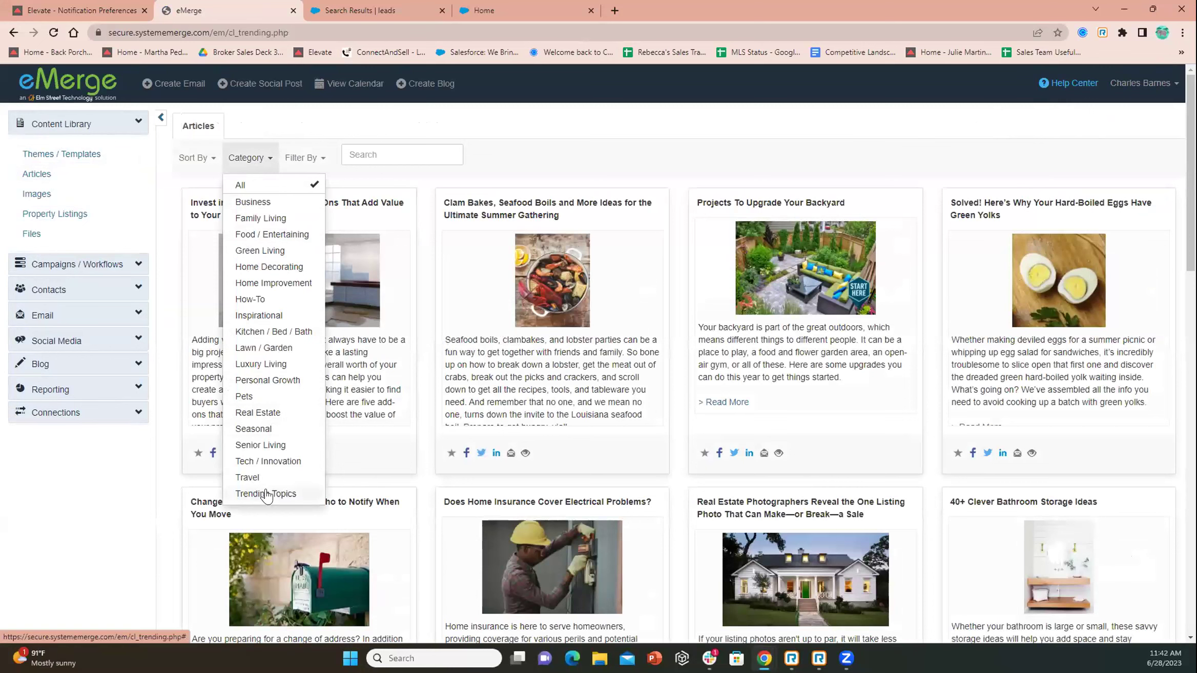
# Filter articles to Home Improvement and start a Facebook post for Forget Open Shelving
pyautogui.click(335, 184)
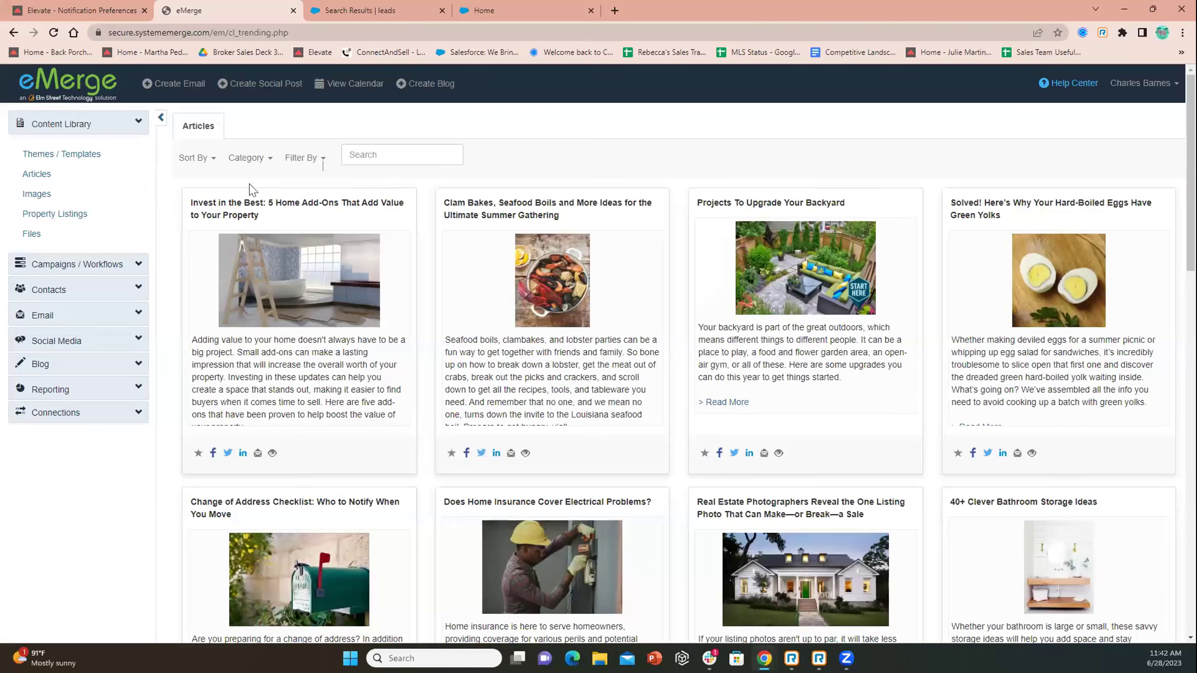
pyautogui.click(247, 158)
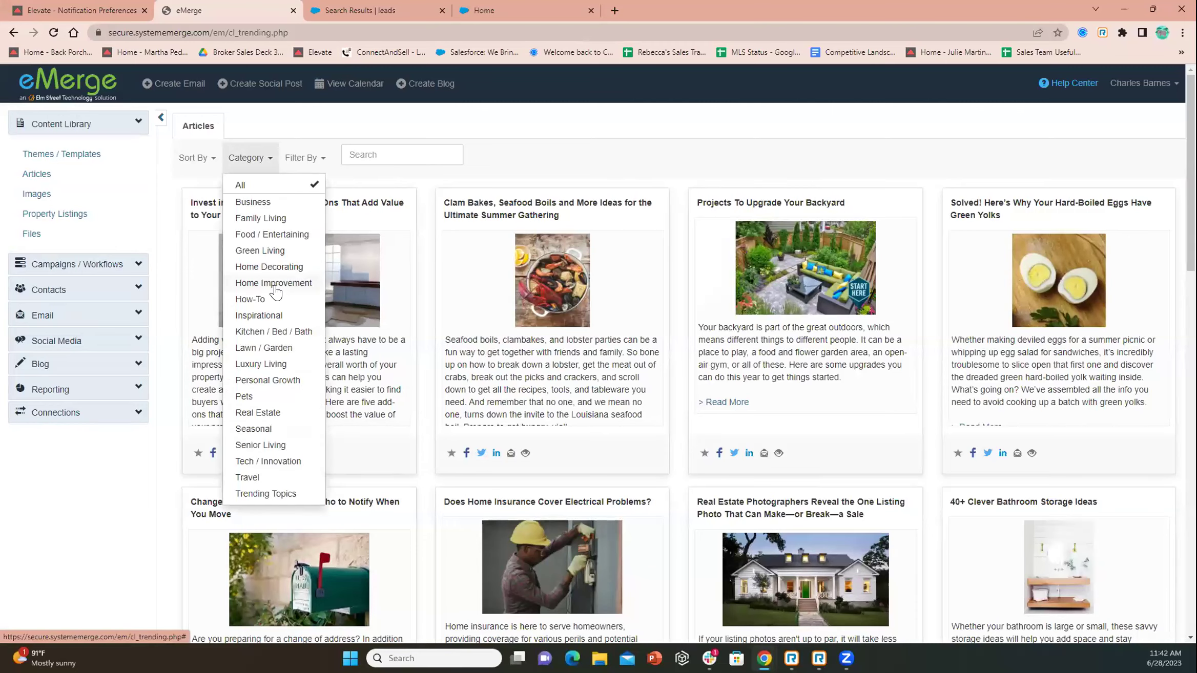
pyautogui.click(275, 284)
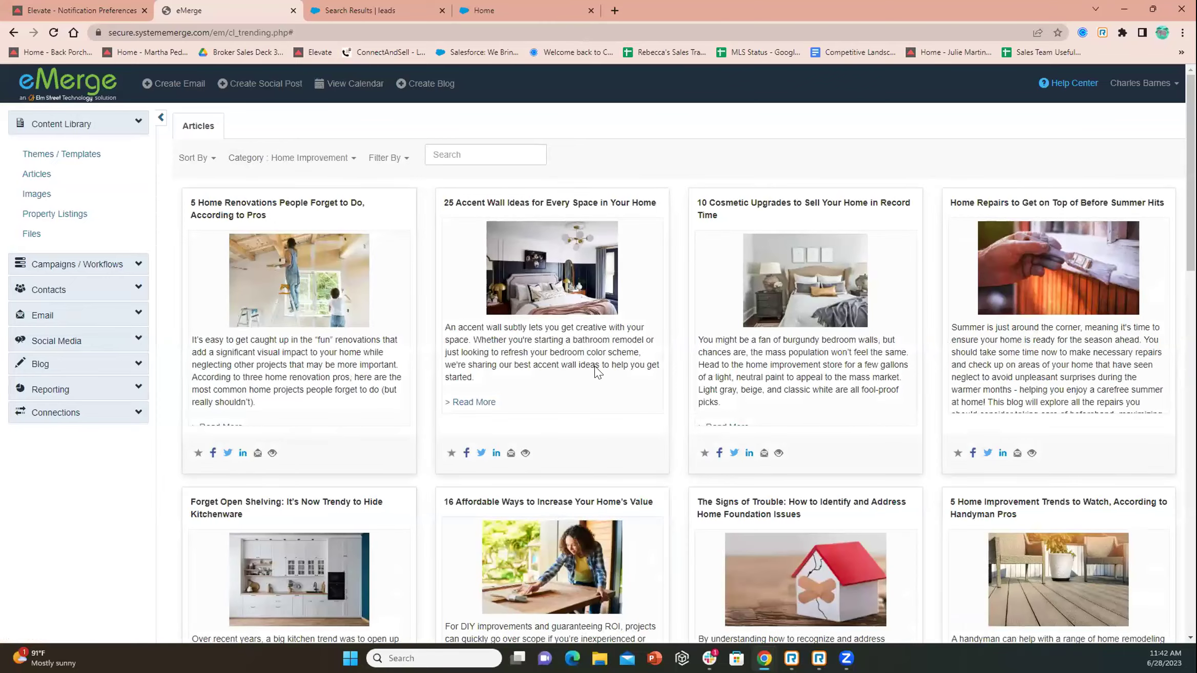
pyautogui.scroll(-10, 598, 373)
pyautogui.scroll(5, 598, 373)
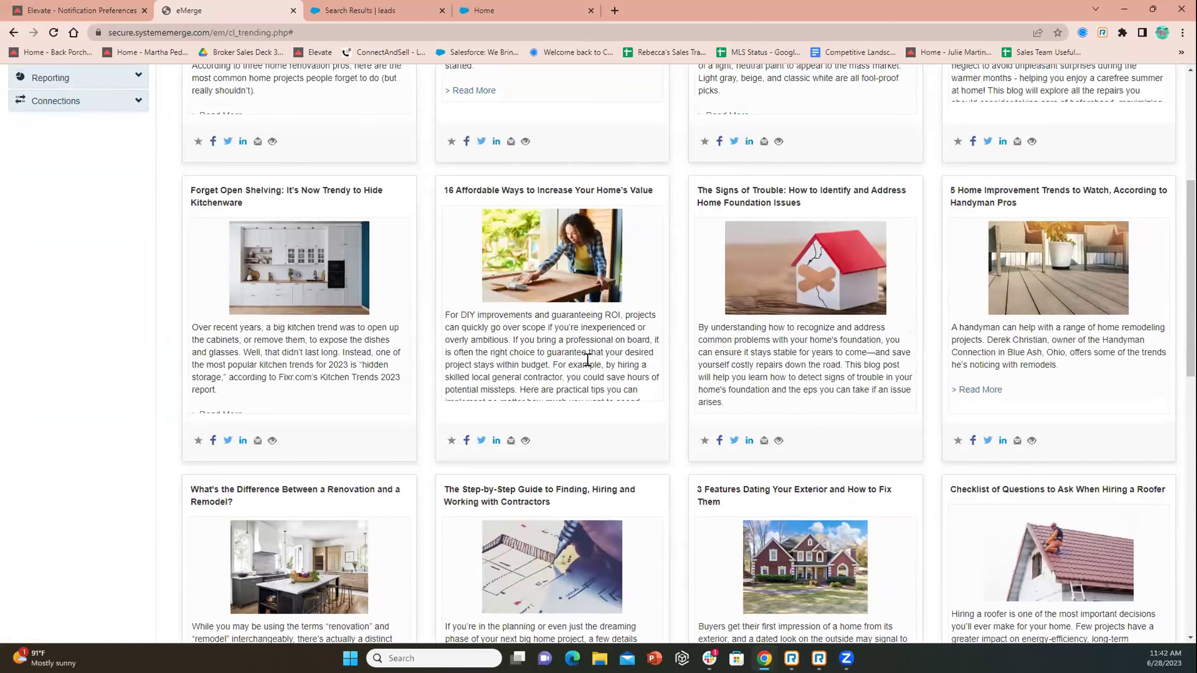
pyautogui.click(213, 442)
# Schedule the Forget Open Shelving social post for 07/01/2023 at 10:00 AM
pyautogui.click(462, 162)
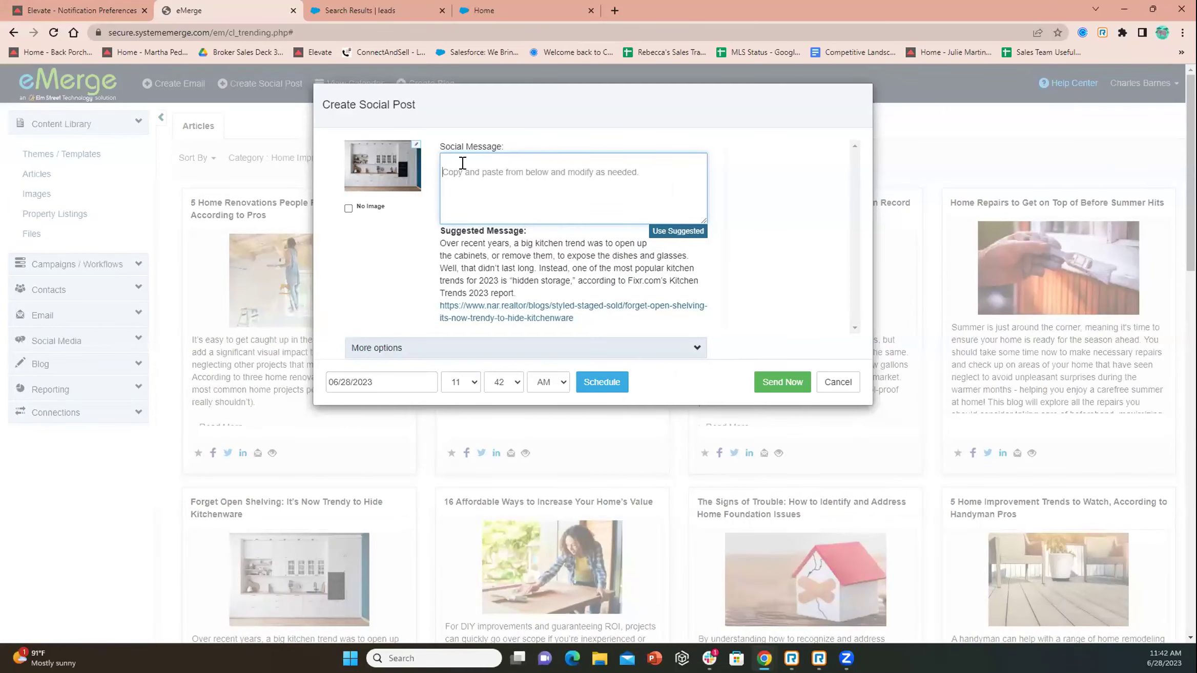
pyautogui.click(421, 382)
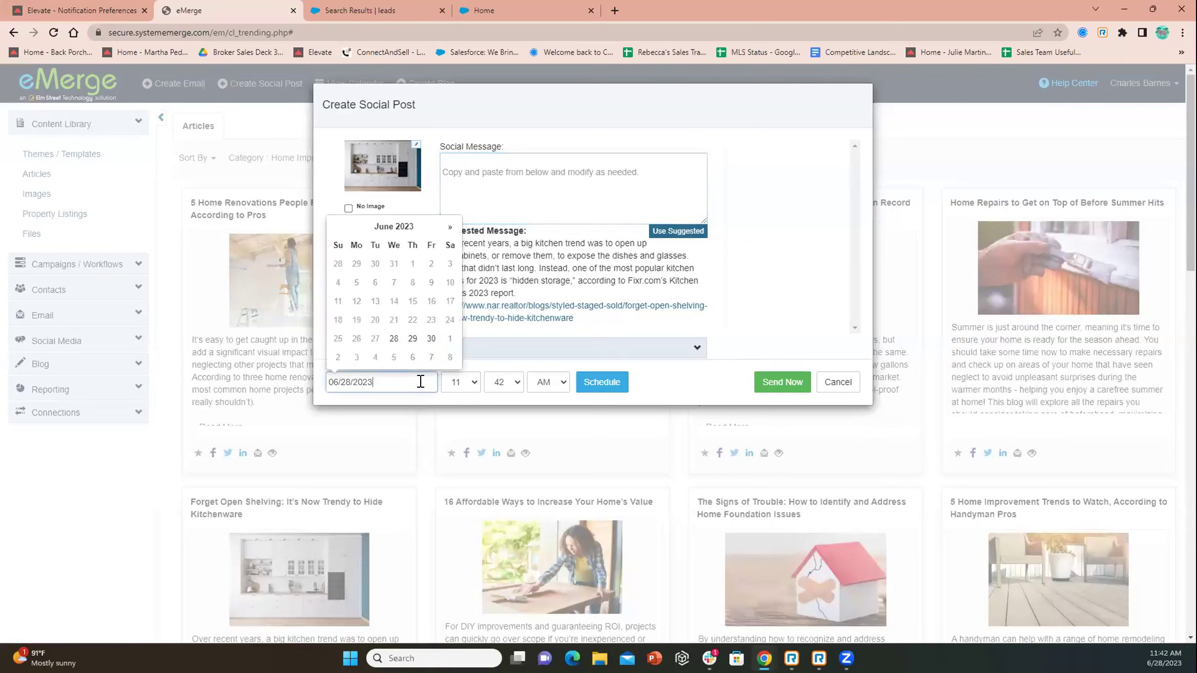
pyautogui.click(449, 340)
pyautogui.click(468, 383)
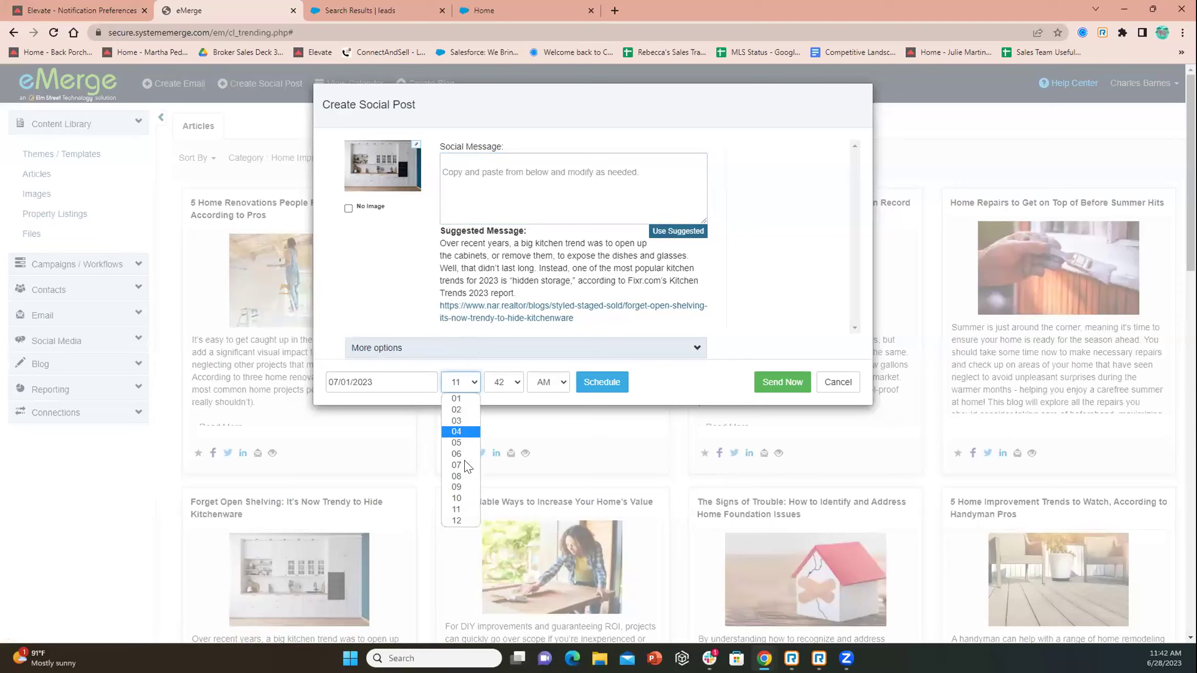
pyautogui.click(456, 497)
pyautogui.click(512, 382)
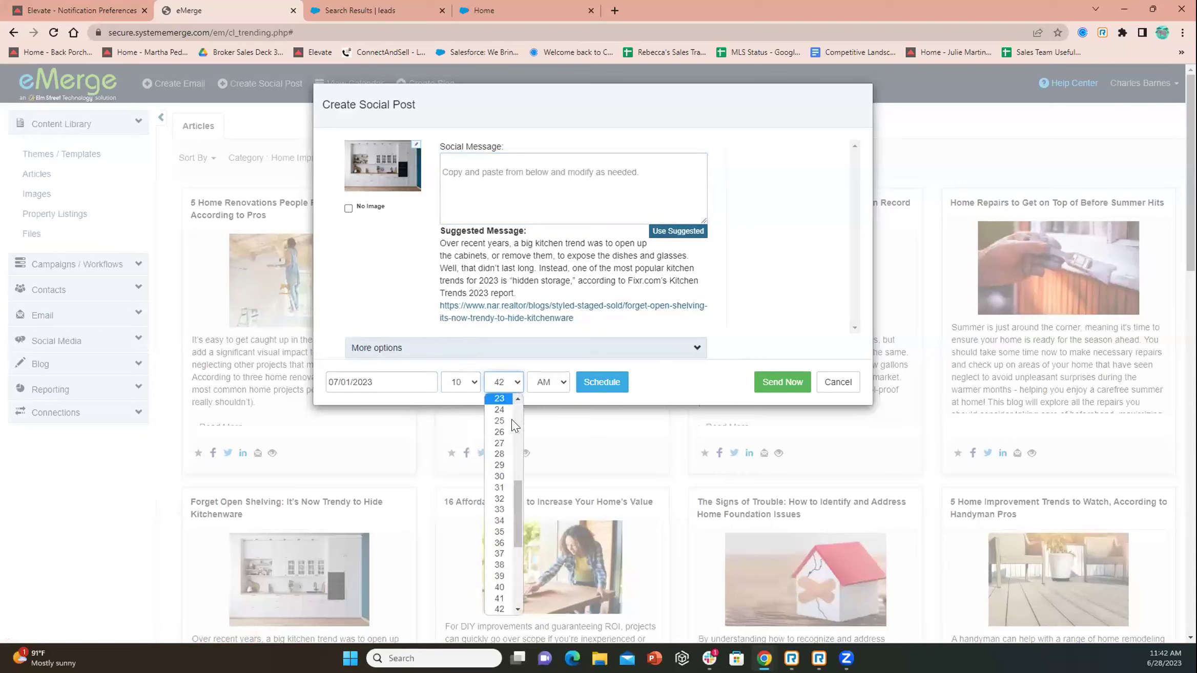
pyautogui.moveTo(519, 502); pyautogui.dragTo(510, 412)
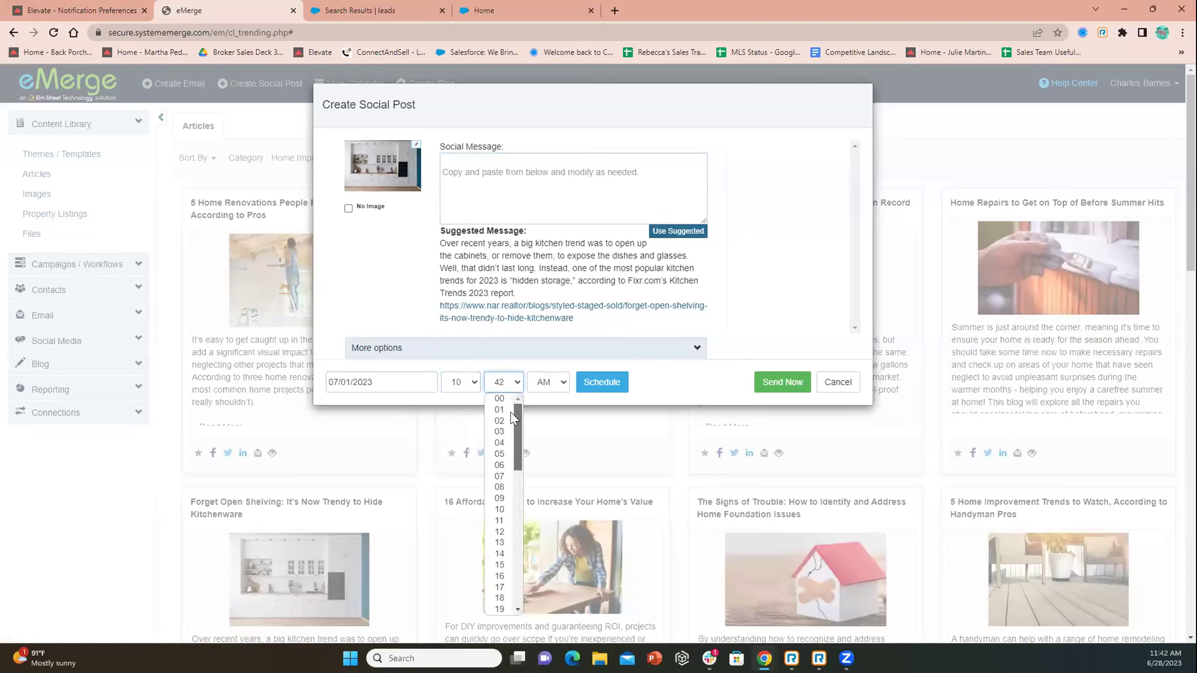
pyautogui.click(507, 398)
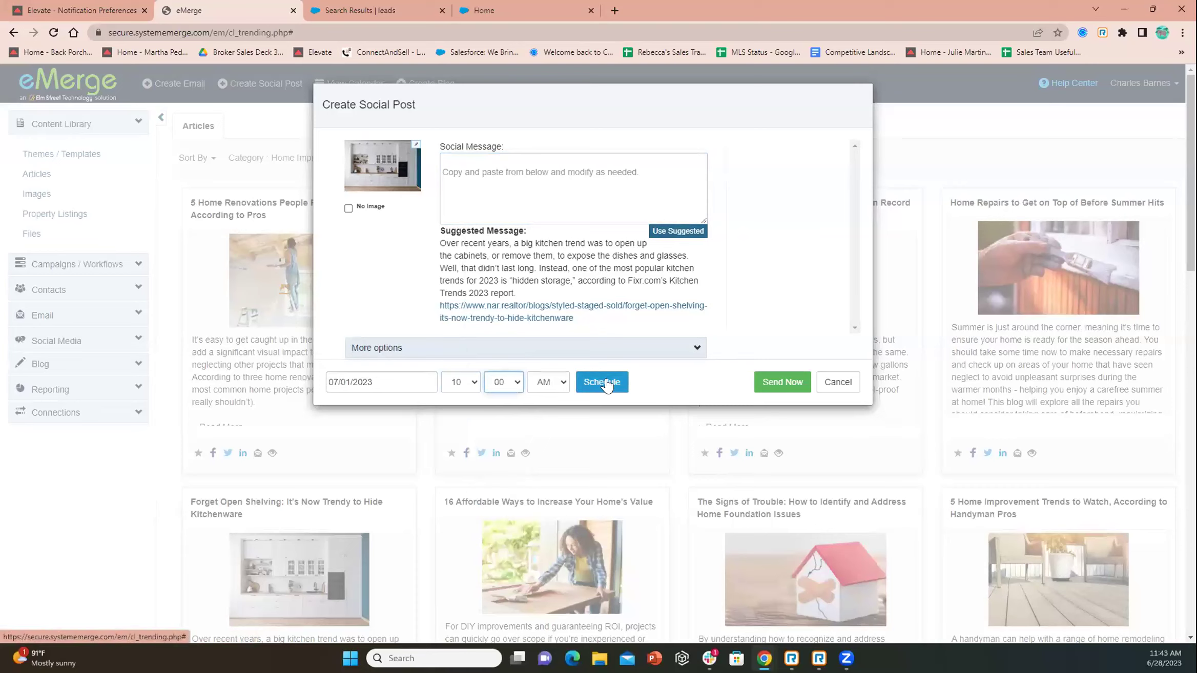
pyautogui.click(848, 385)
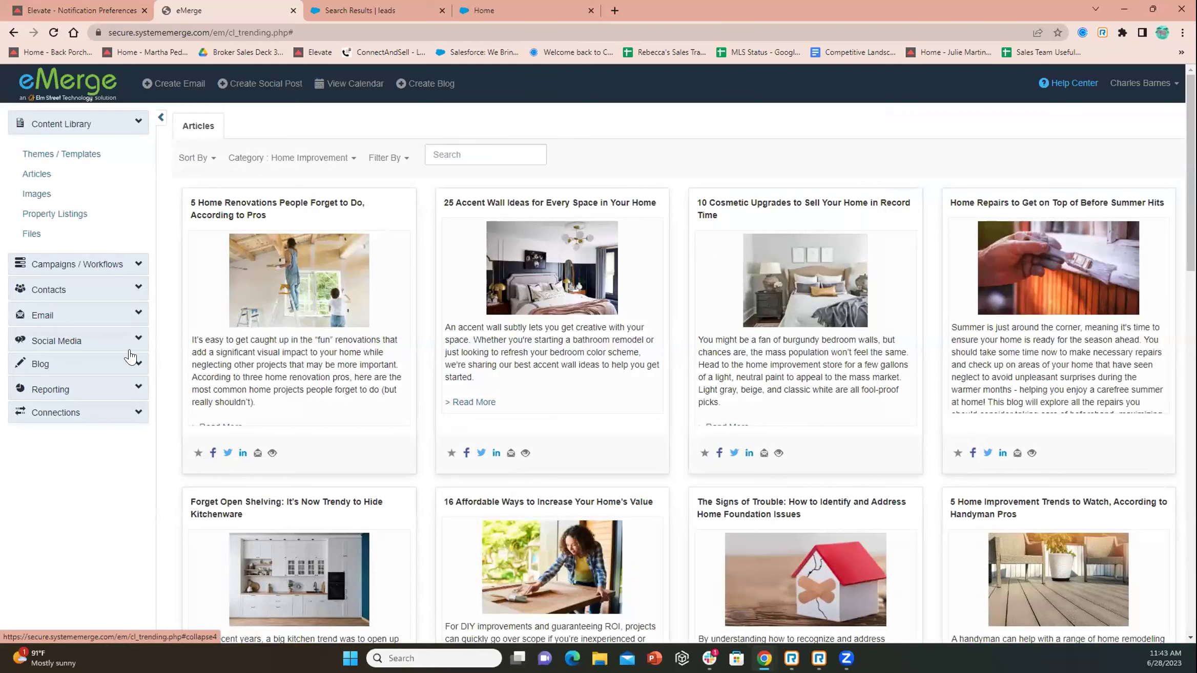
pyautogui.click(228, 454)
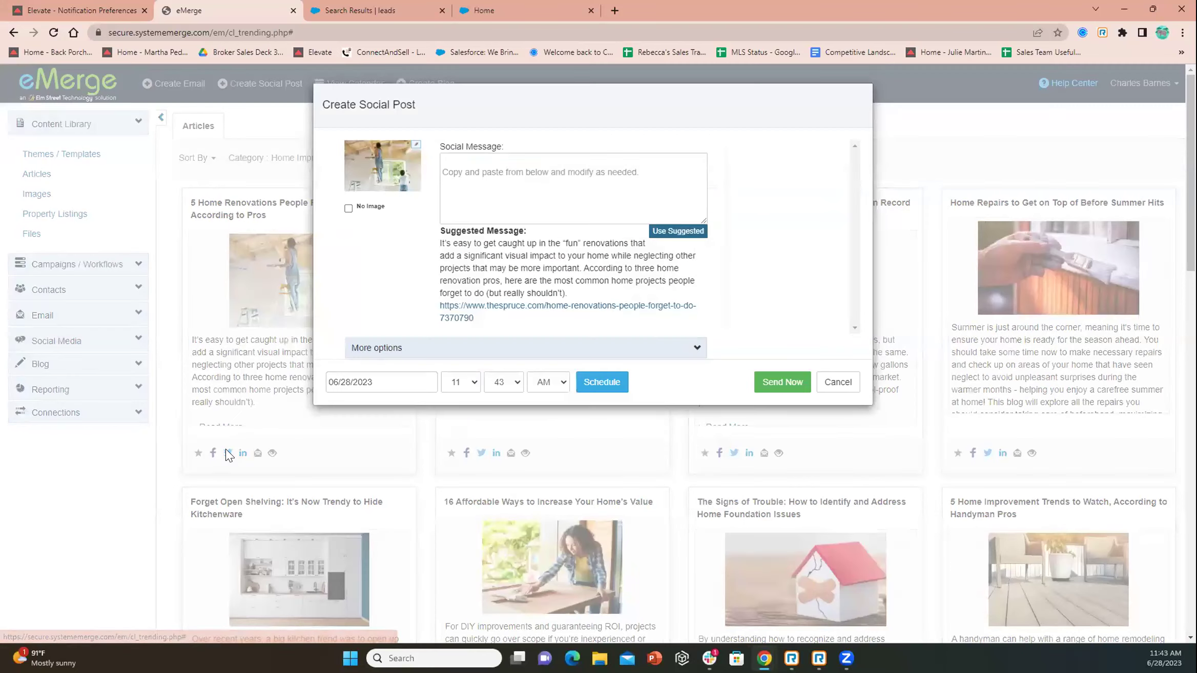
pyautogui.click(837, 382)
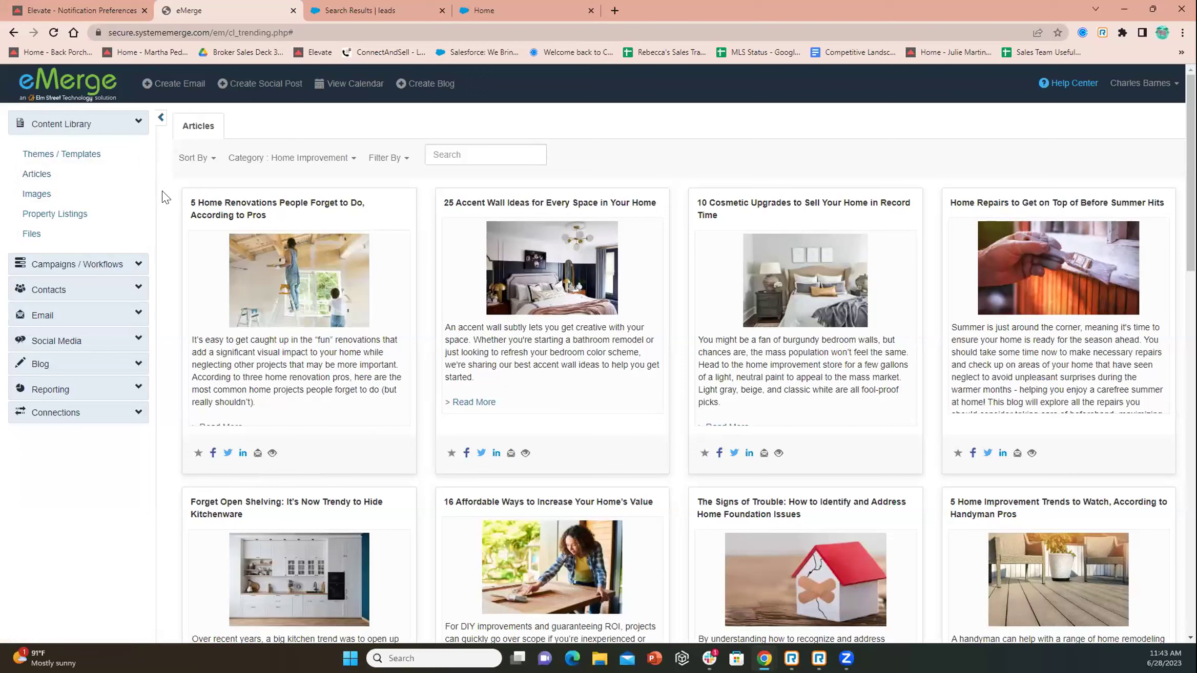
# Open the Consumer Touch campaign and review its monthly newsletter settings for the 3rd Thursday
pyautogui.click(75, 265)
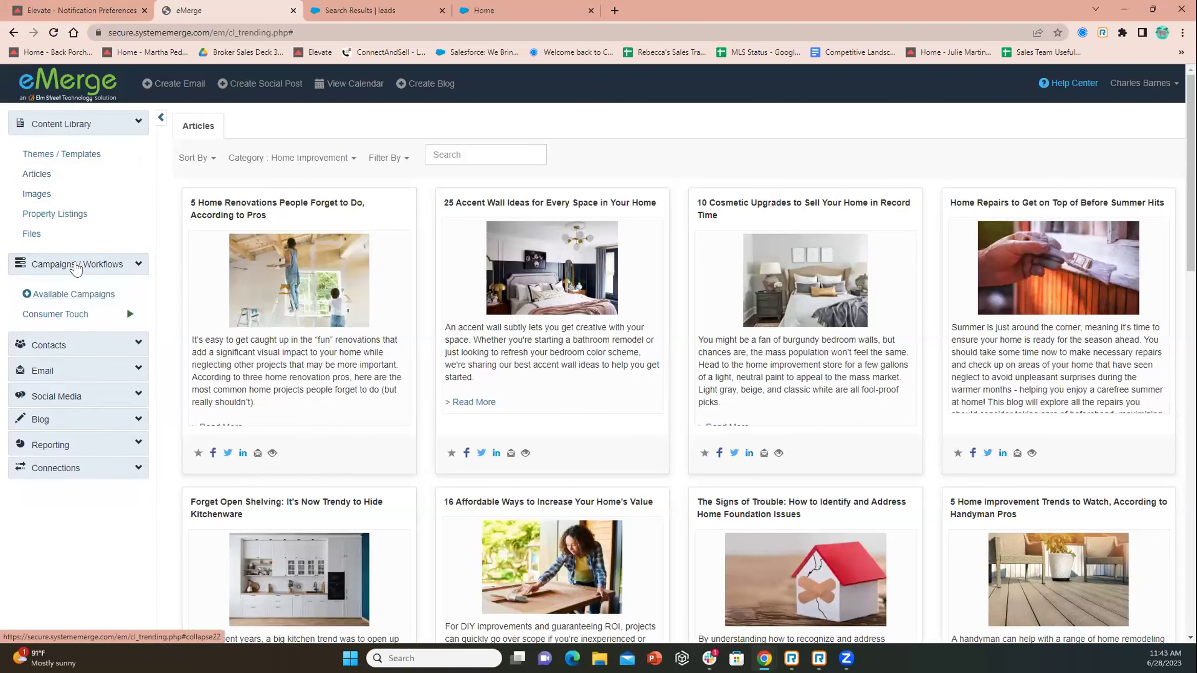
pyautogui.click(102, 316)
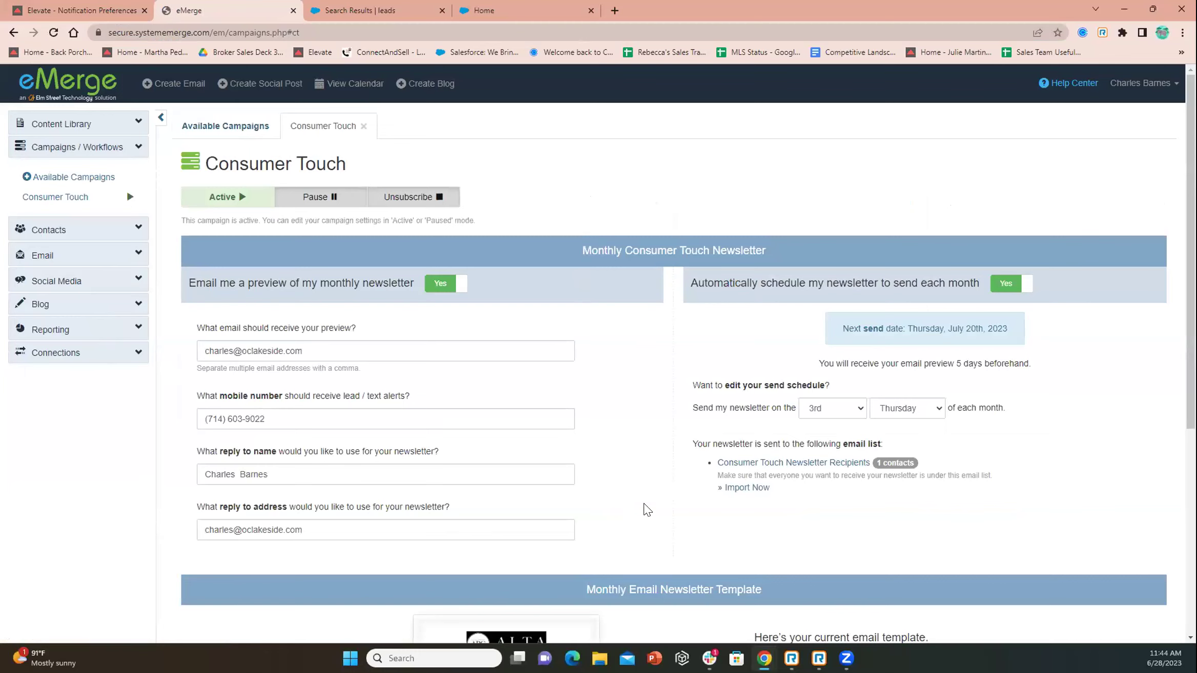
pyautogui.scroll(-1, 953, 441)
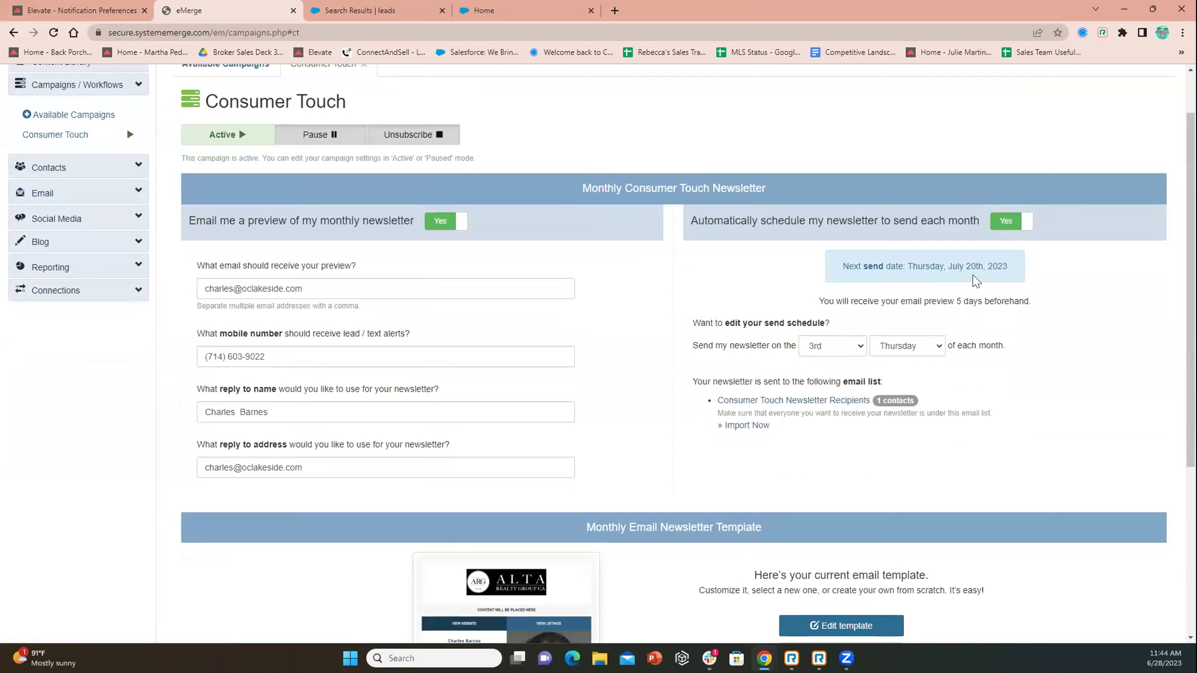
pyautogui.scroll(-5, 866, 326)
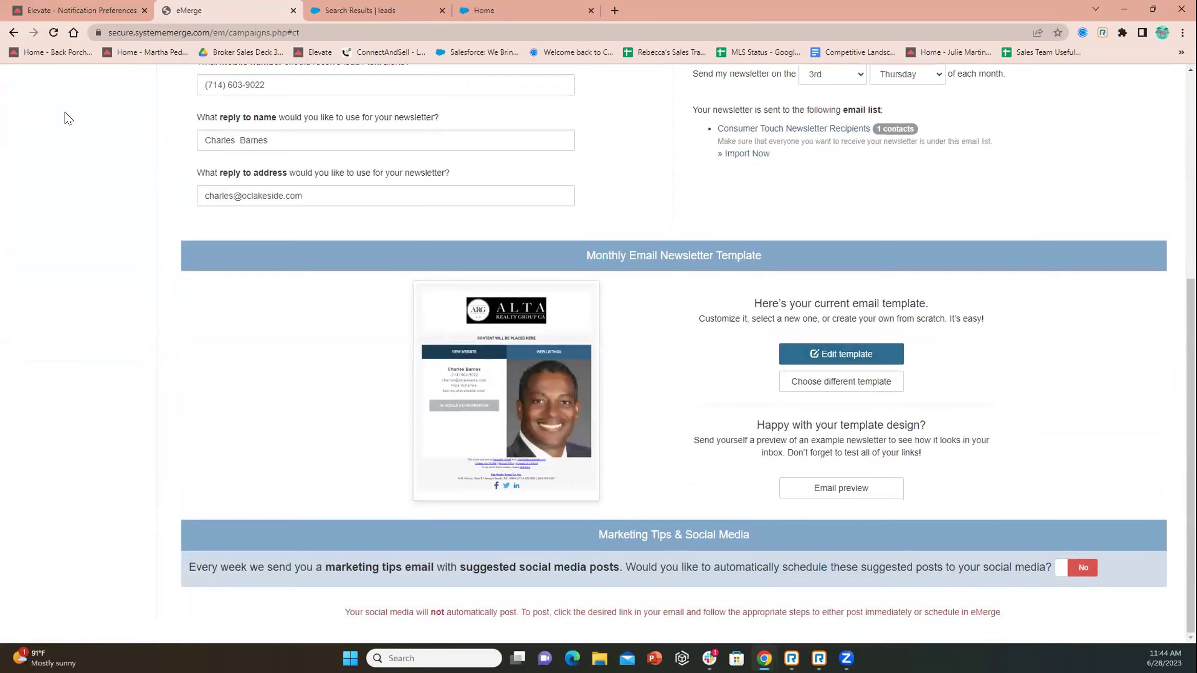
pyautogui.scroll(5, 66, 118)
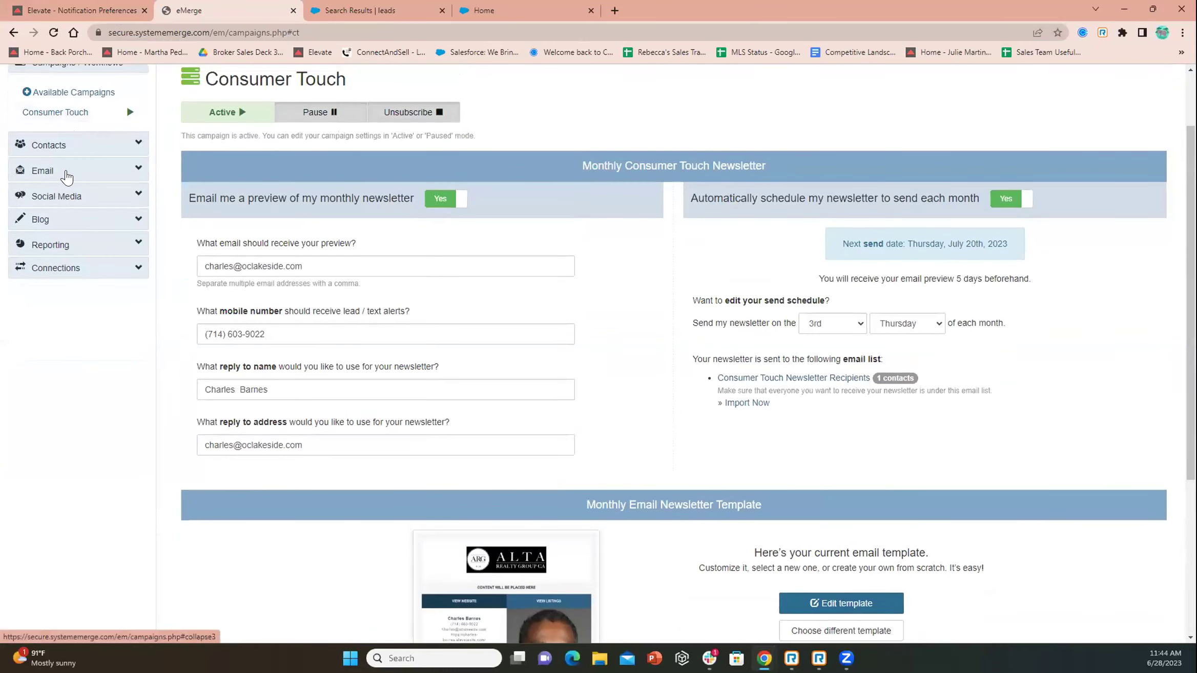
pyautogui.click(66, 178)
# Open the 'Welcome to my monthly newsletter' draft from Saved Drafts
pyautogui.click(69, 228)
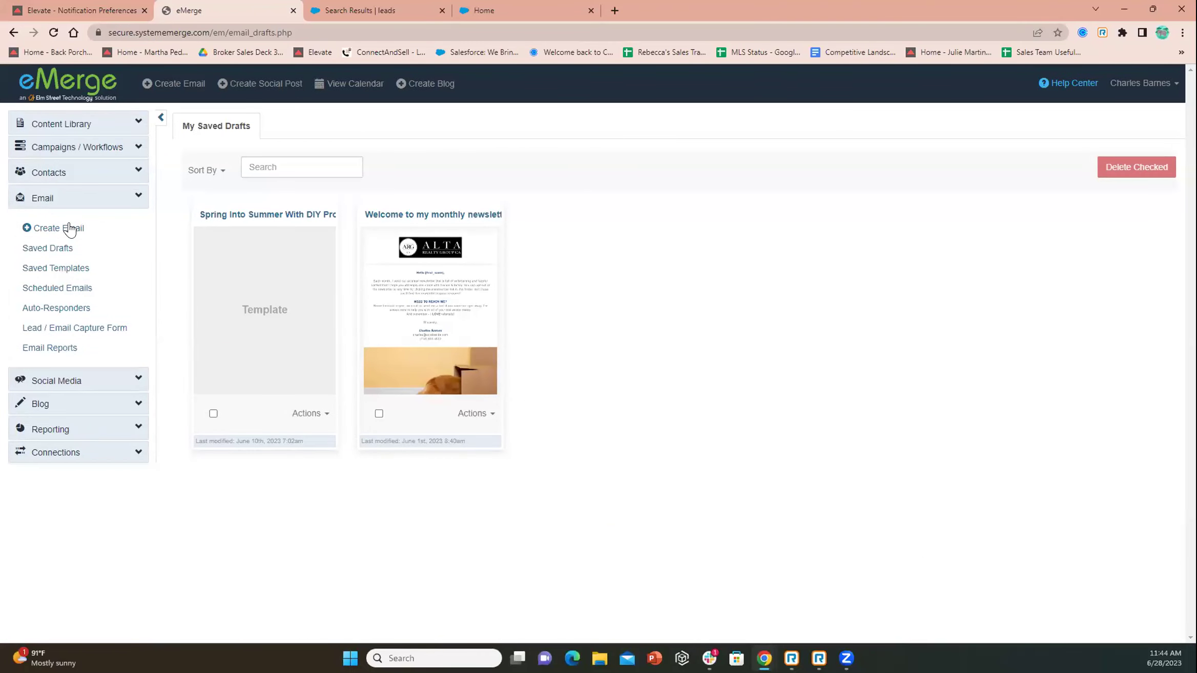
pyautogui.click(477, 256)
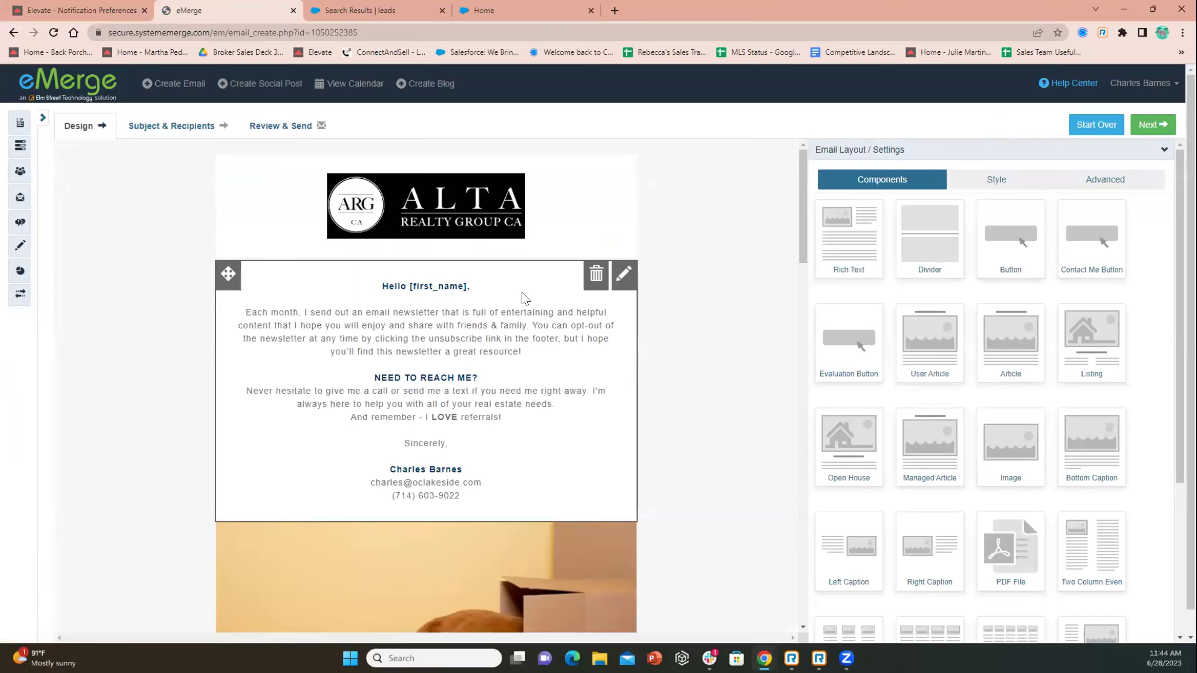
pyautogui.scroll(-3, 720, 437)
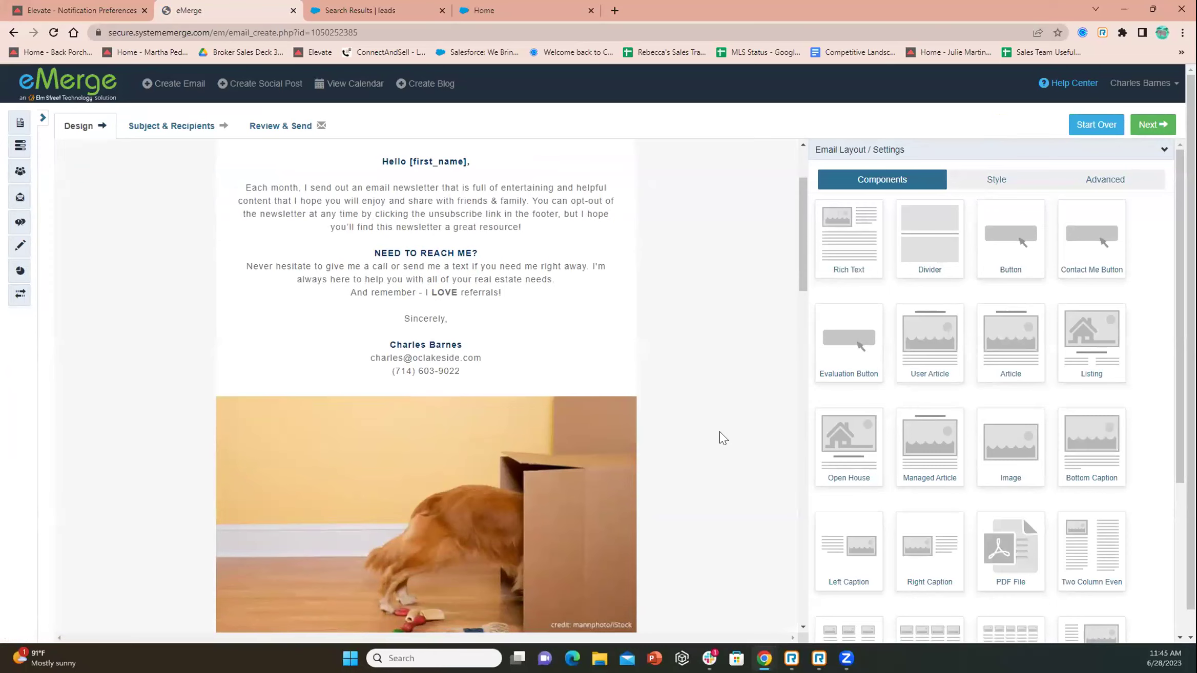
pyautogui.scroll(-3, 666, 407)
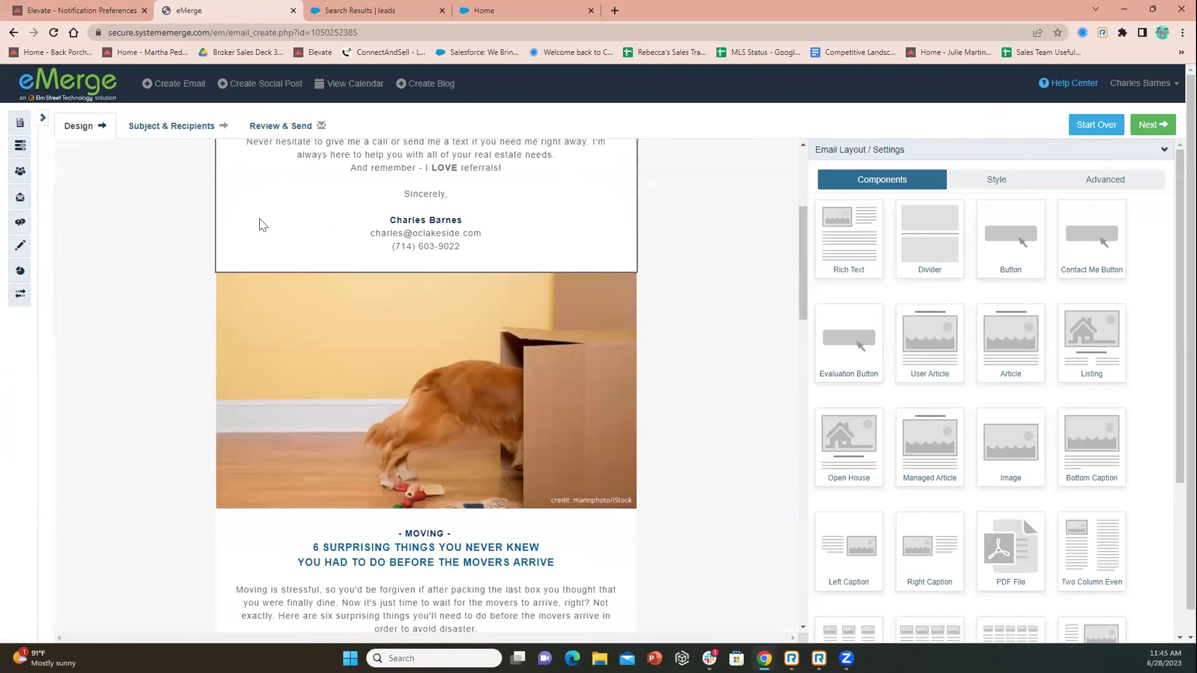
pyautogui.scroll(-3, 706, 290)
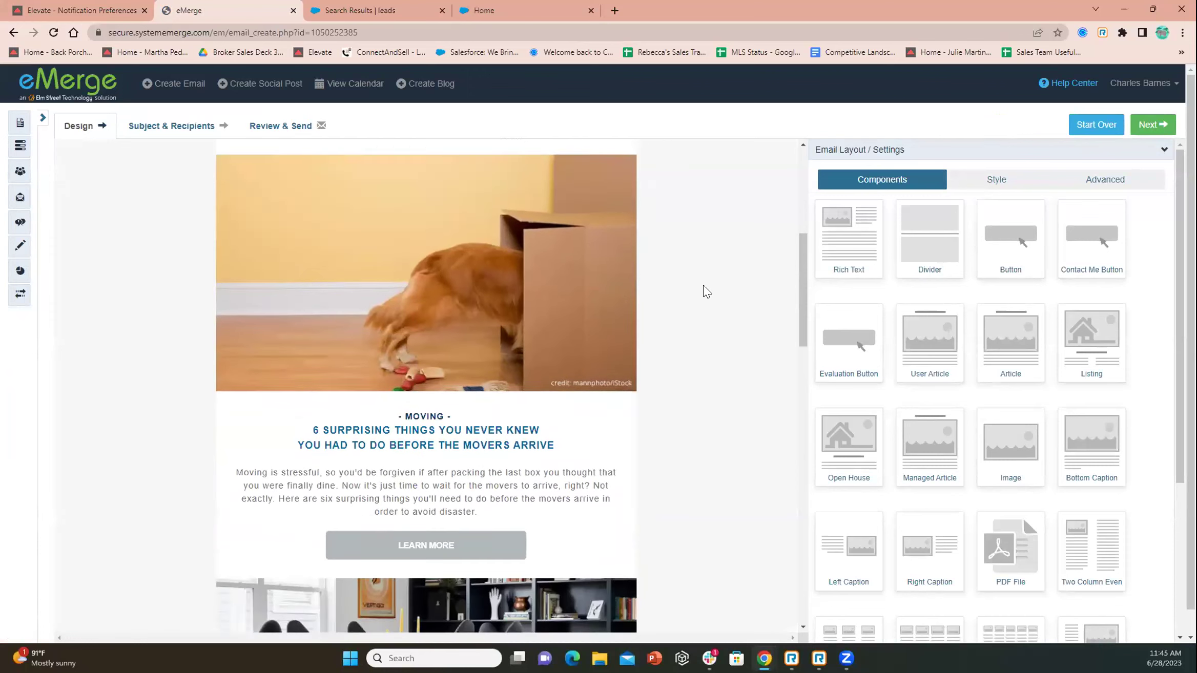
pyautogui.scroll(-10, 693, 295)
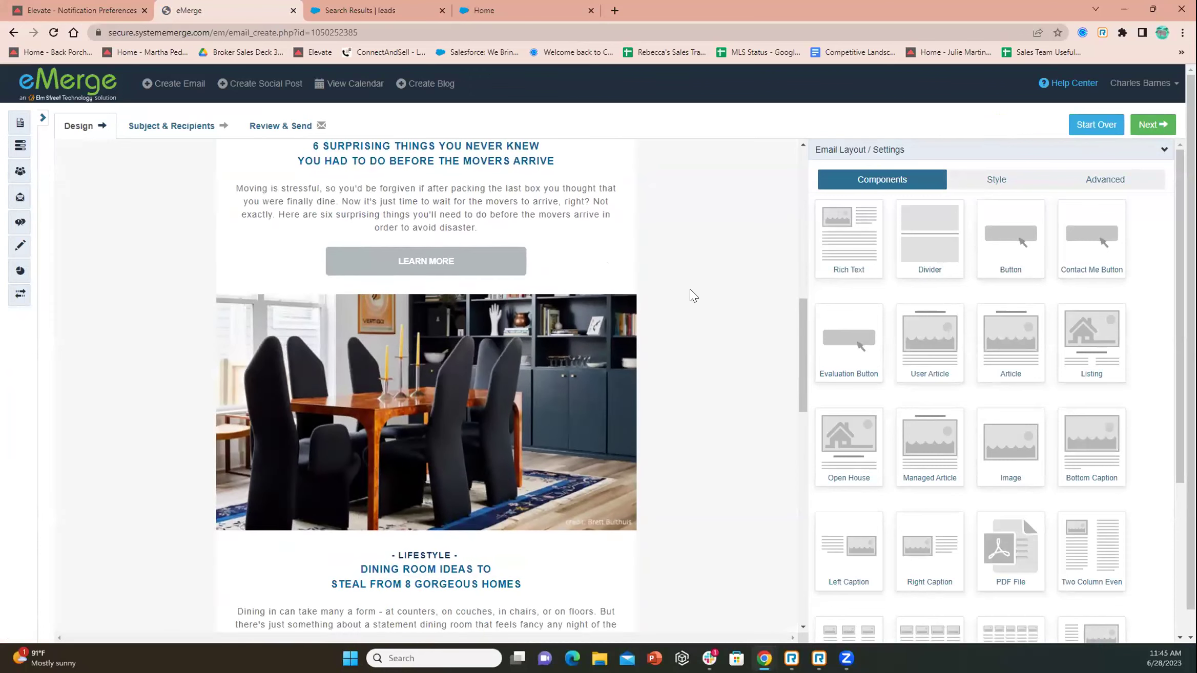
pyautogui.scroll(-10, 693, 296)
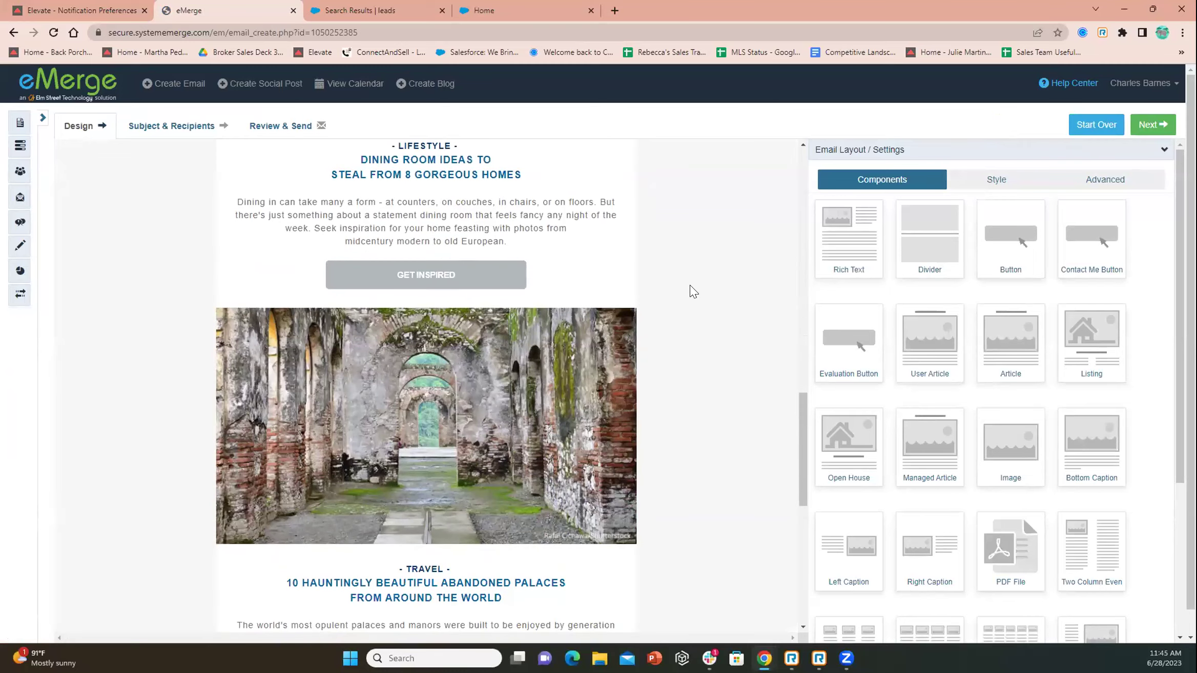
pyautogui.scroll(-3, 692, 292)
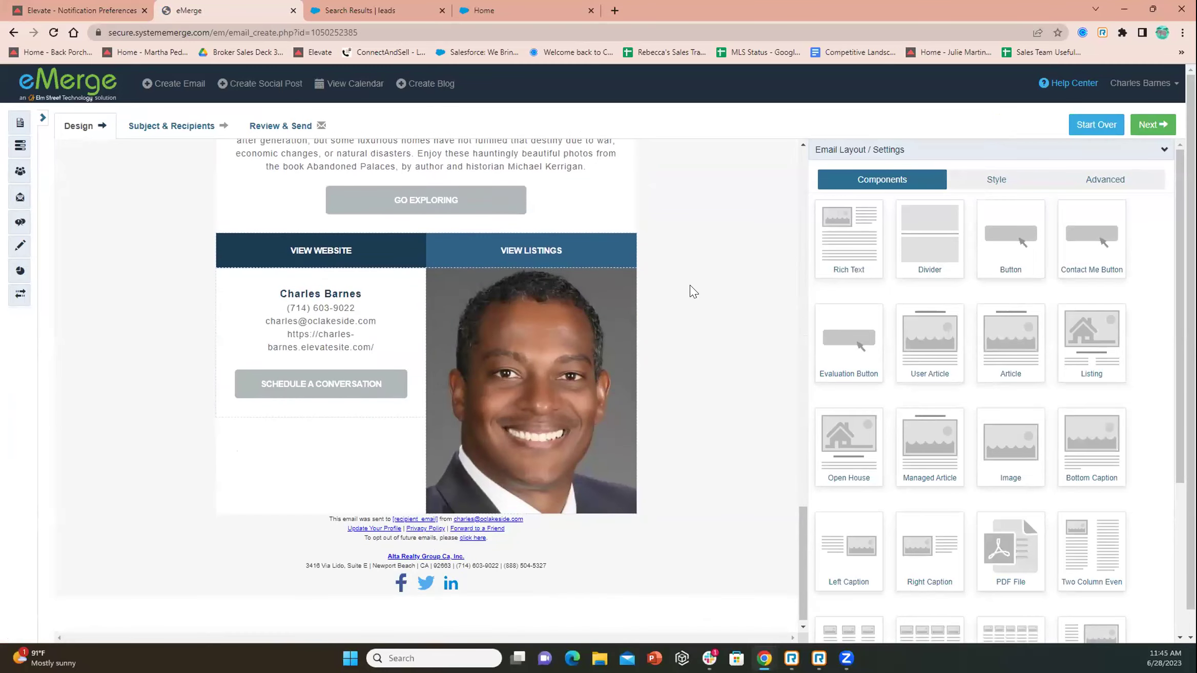
pyautogui.moveTo(520, 251)
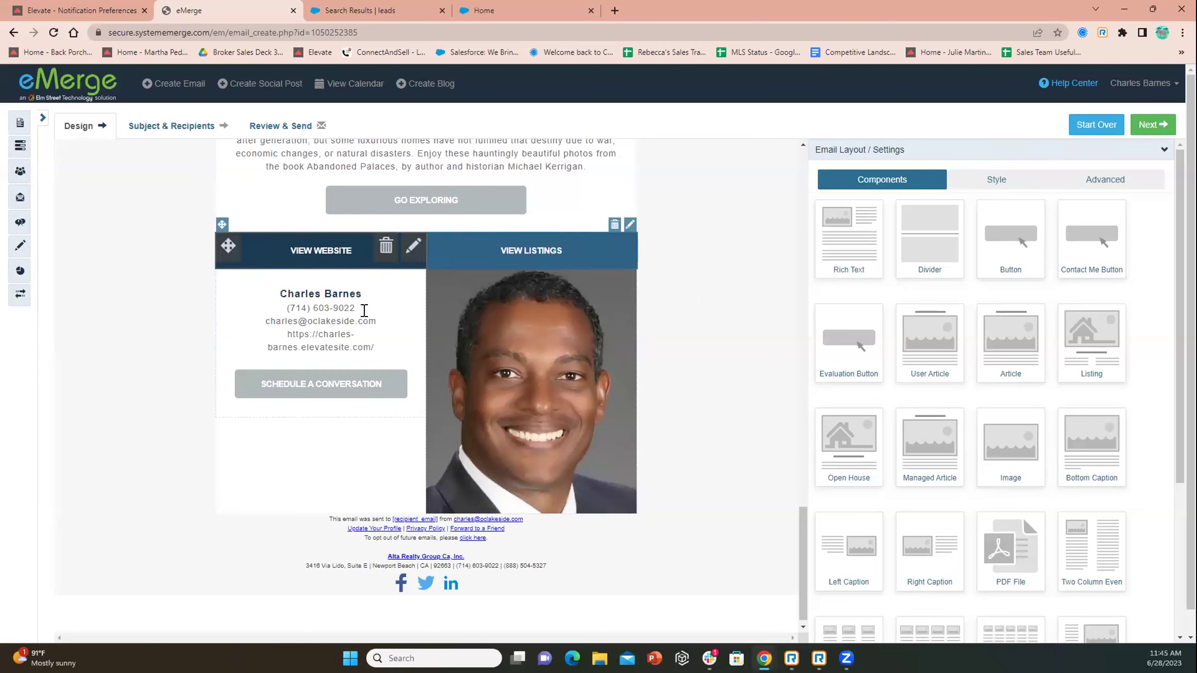
pyautogui.moveTo(290, 395)
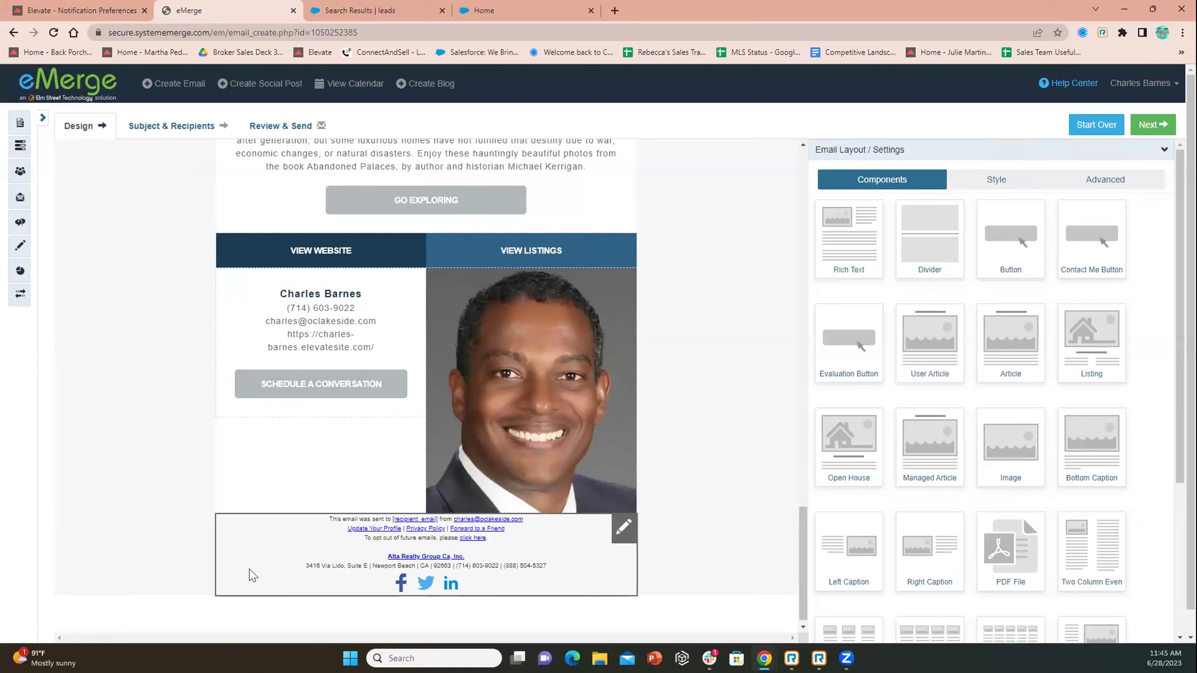
pyautogui.scroll(10, 705, 481)
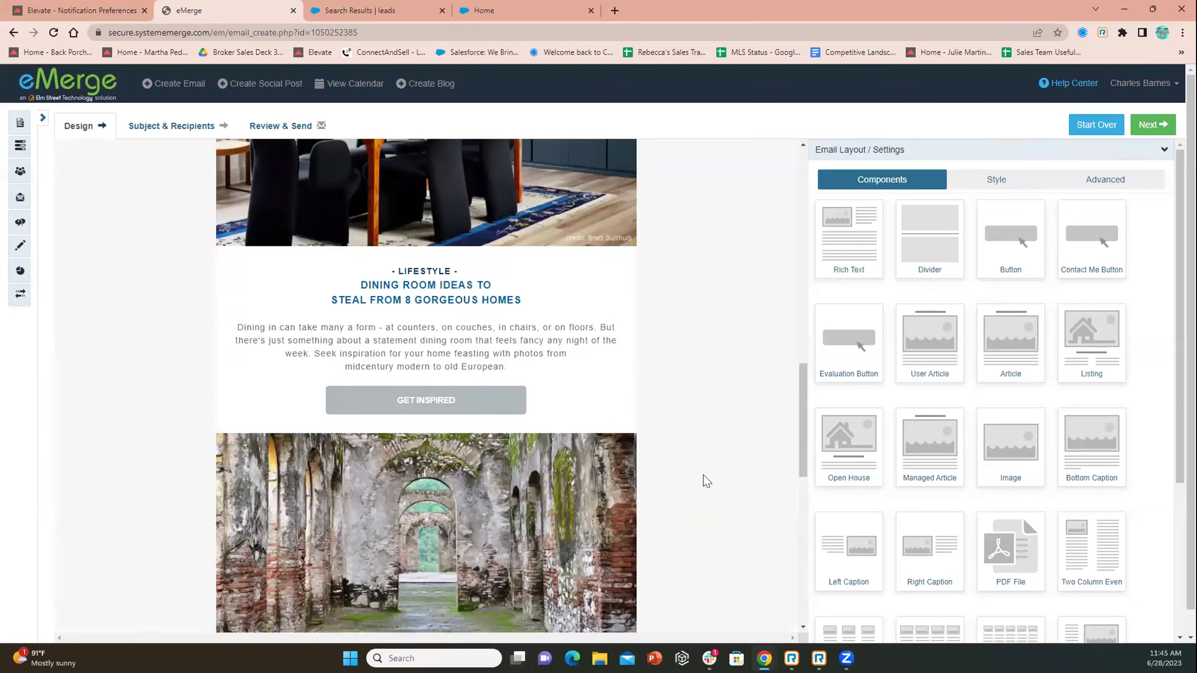
pyautogui.scroll(6, 705, 481)
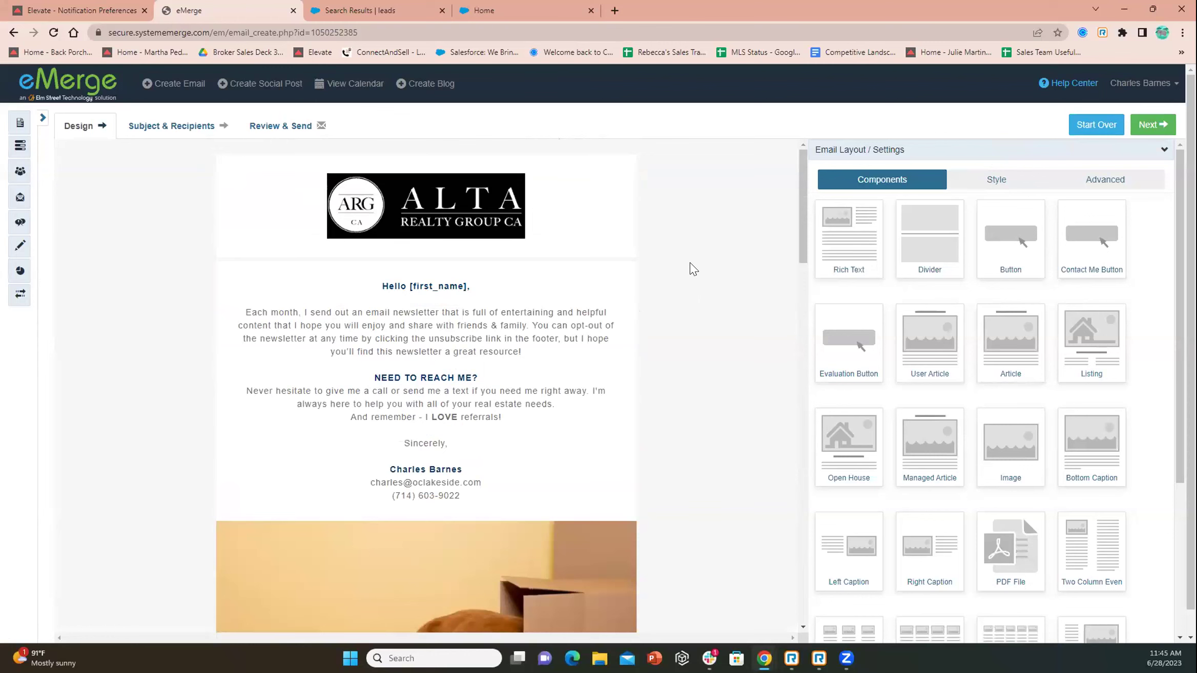
pyautogui.scroll(-10, 721, 327)
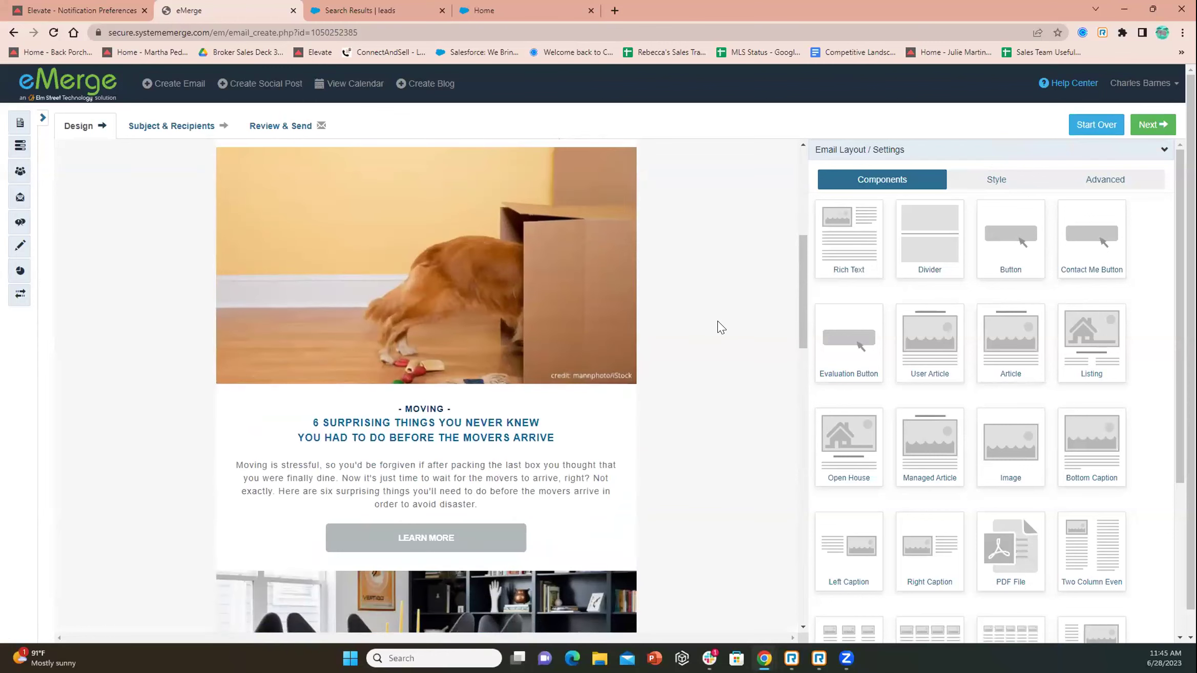
pyautogui.scroll(-10, 721, 327)
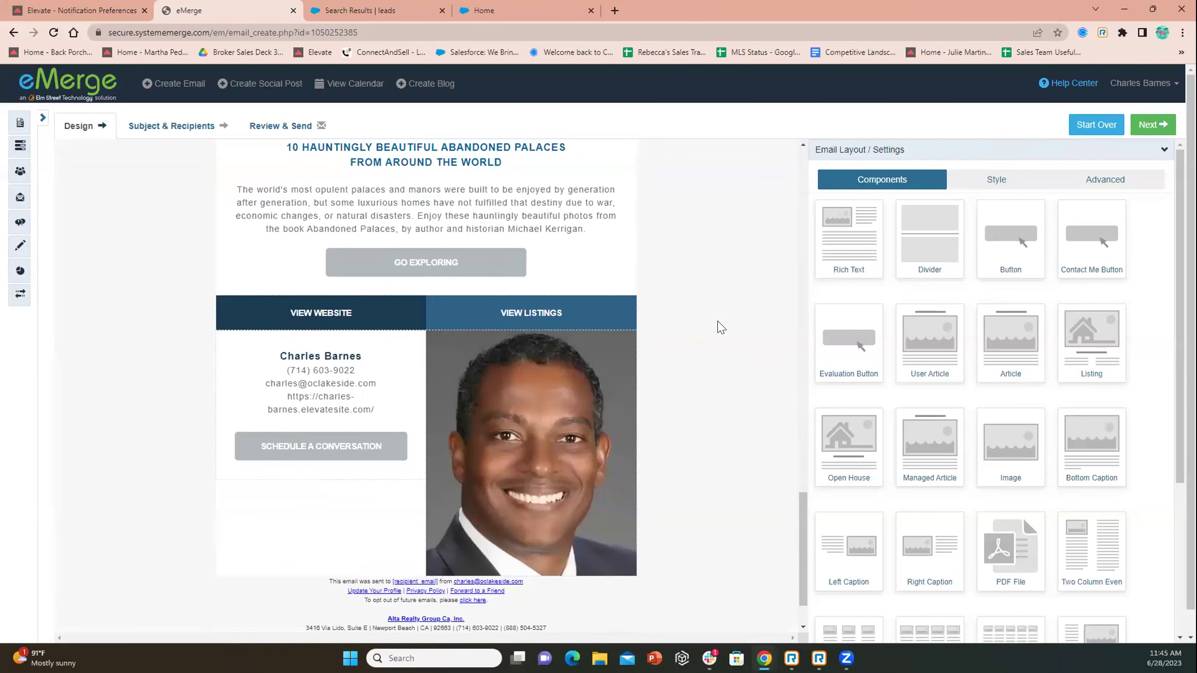
pyautogui.scroll(20, 721, 327)
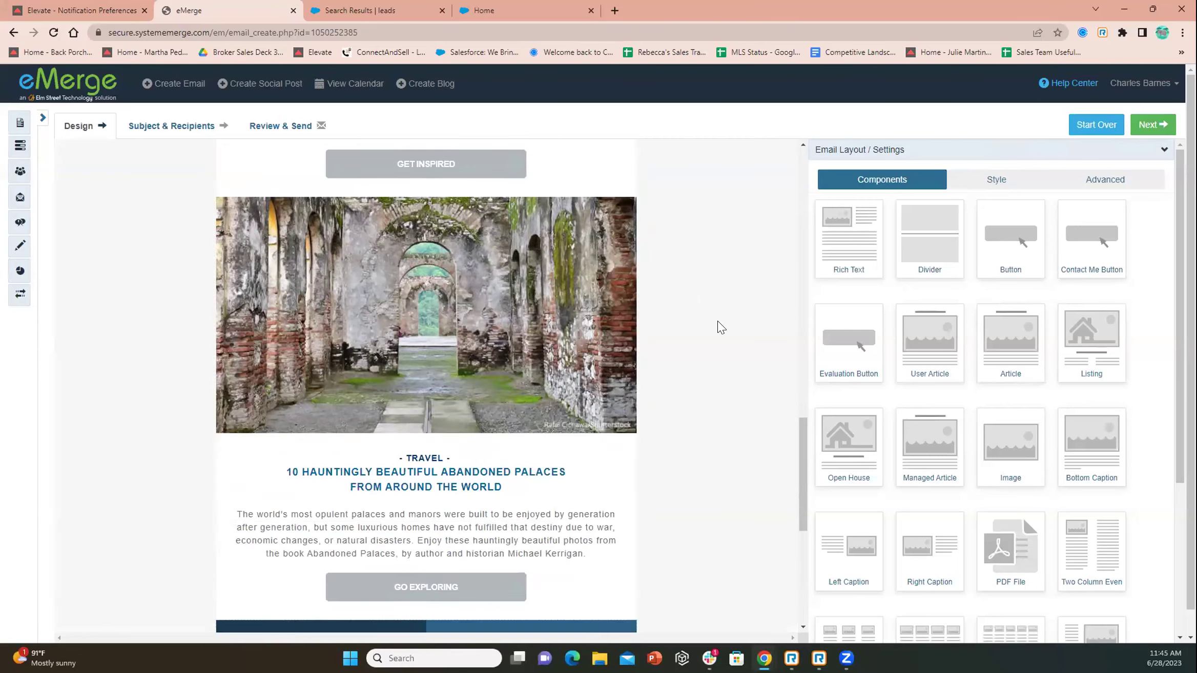
pyautogui.scroll(3, 721, 327)
pyautogui.scroll(-8, 721, 327)
pyautogui.scroll(2, 721, 326)
pyautogui.scroll(2, 721, 326)
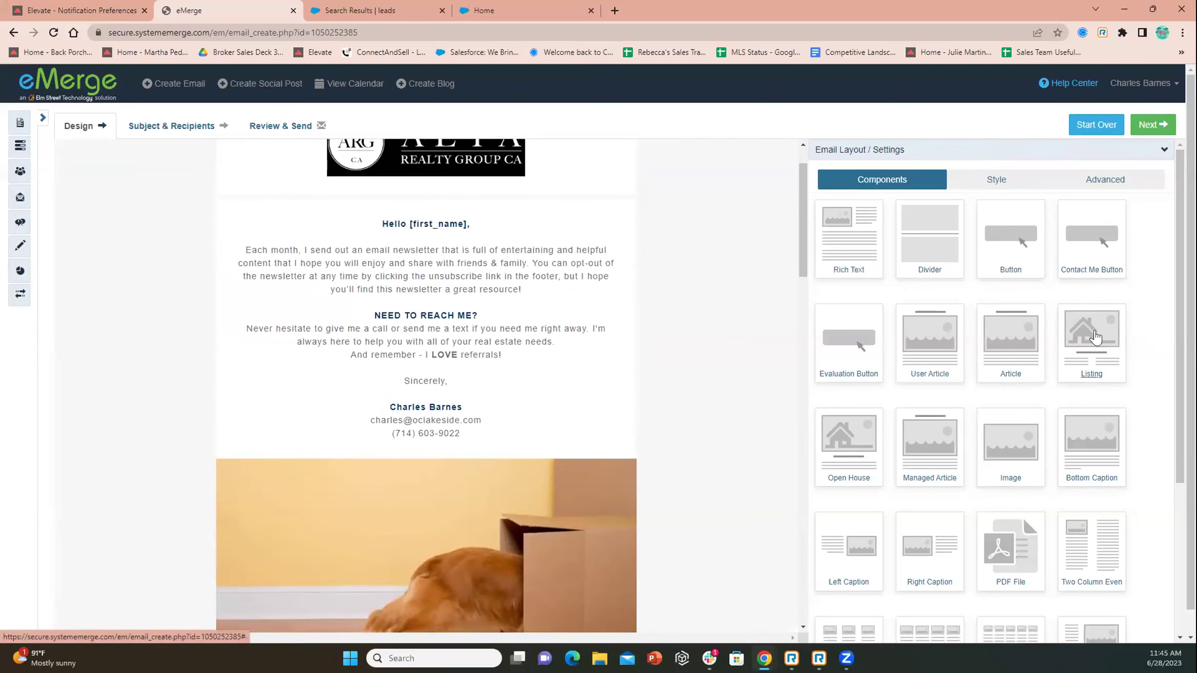
pyautogui.moveTo(1055, 357); pyautogui.dragTo(415, 640)
pyautogui.scroll(-3, 715, 318)
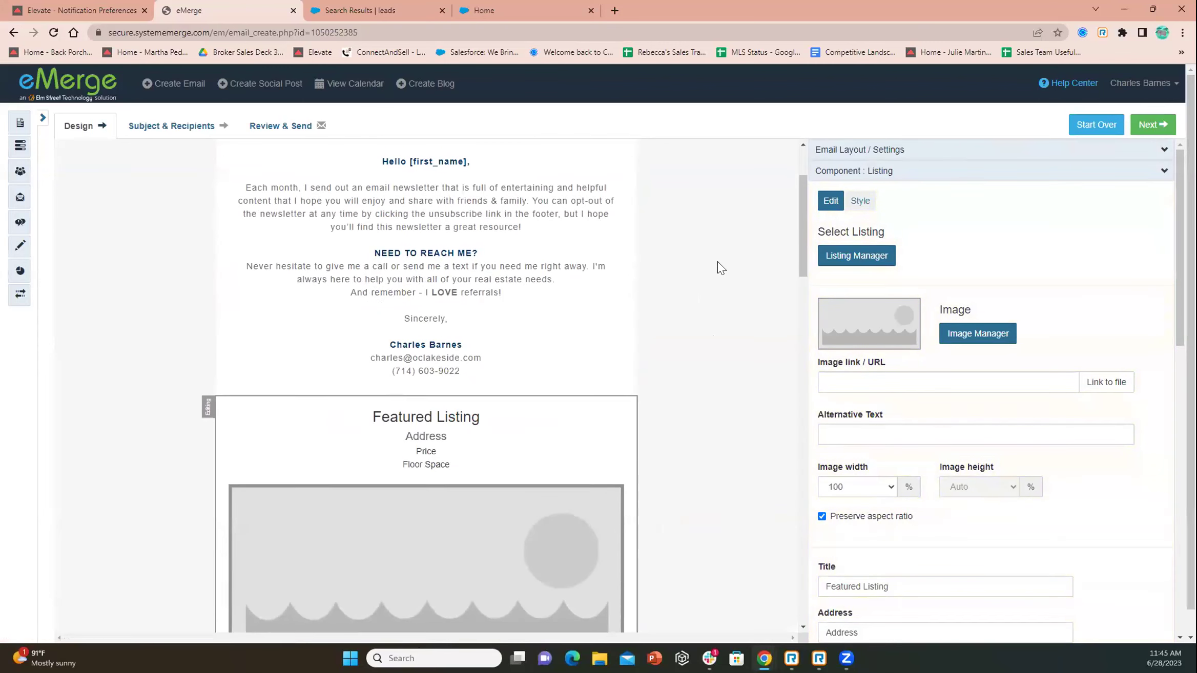
pyautogui.scroll(-3, 717, 266)
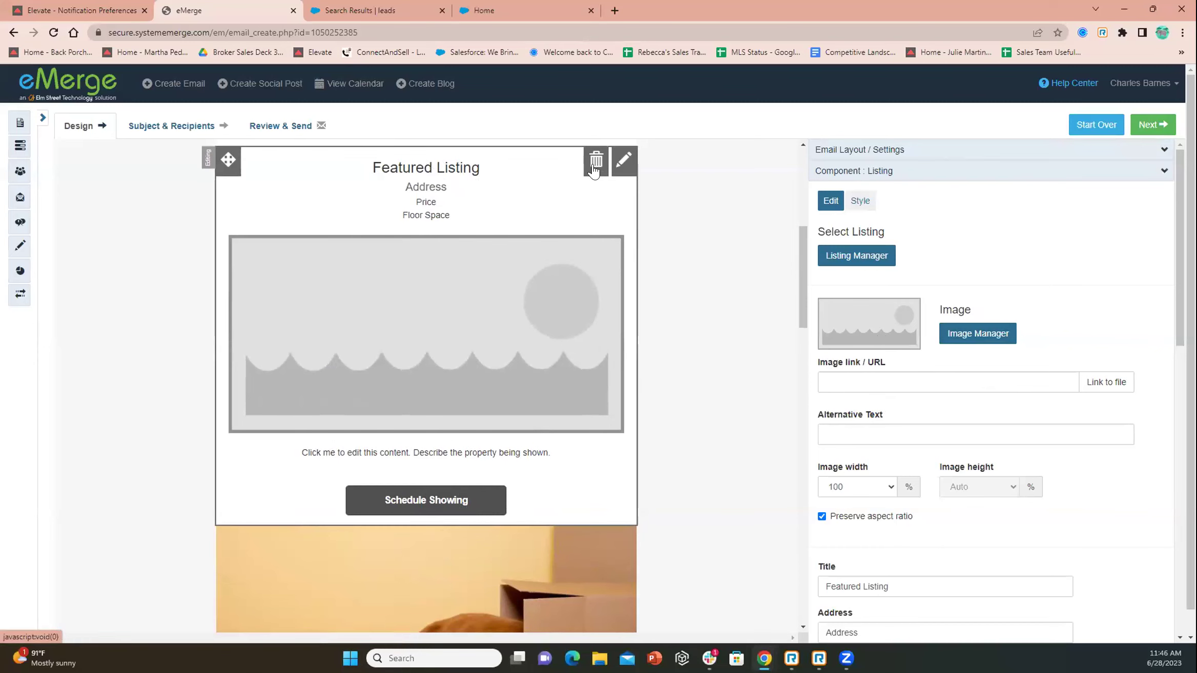
pyautogui.click(596, 174)
pyautogui.click(697, 153)
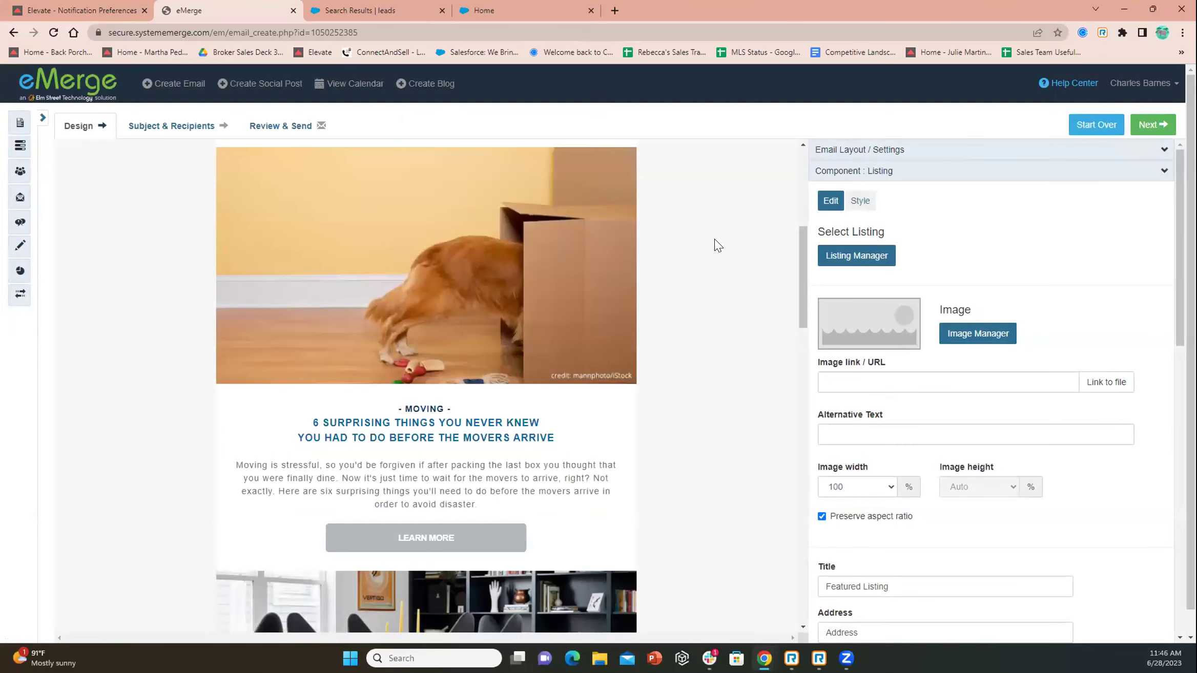
pyautogui.click(840, 149)
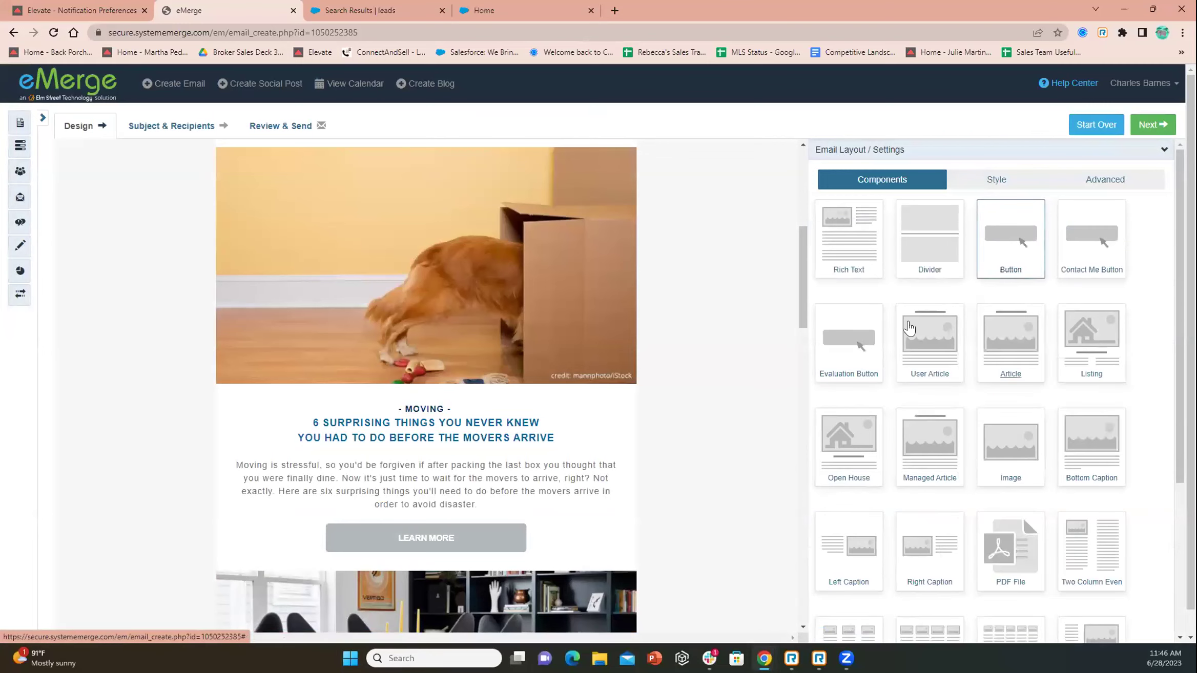
# Scroll through the newsletter draft and select its agent contact block
pyautogui.scroll(-10, 732, 341)
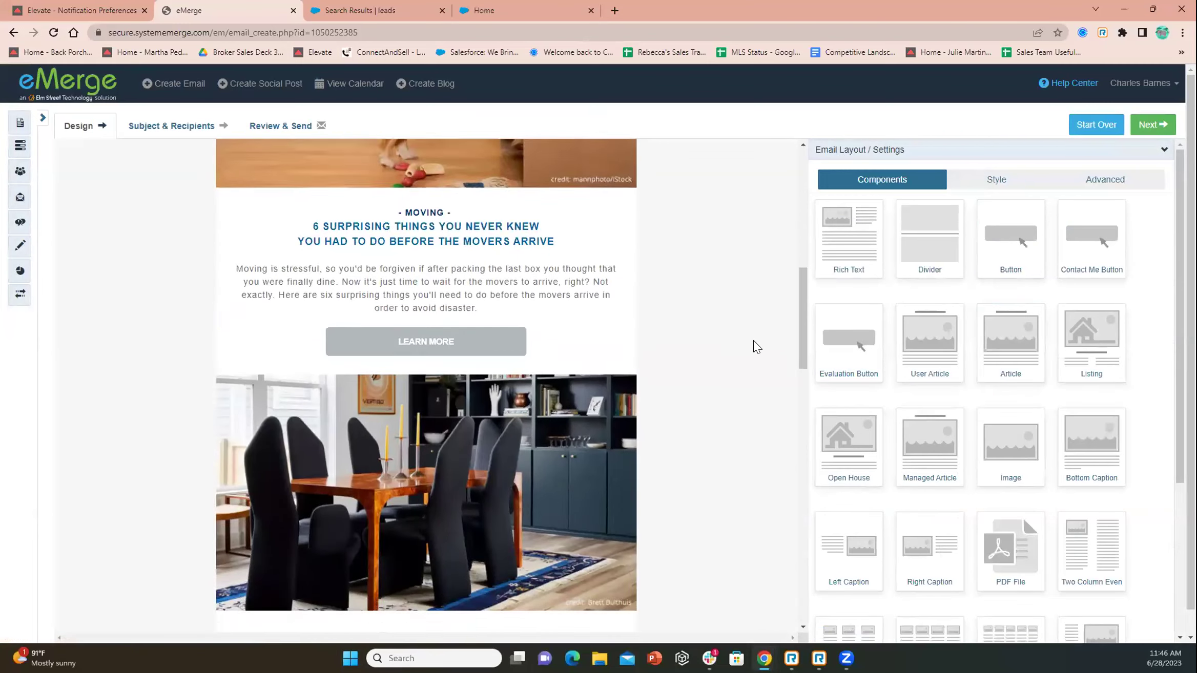
pyautogui.scroll(-10, 753, 351)
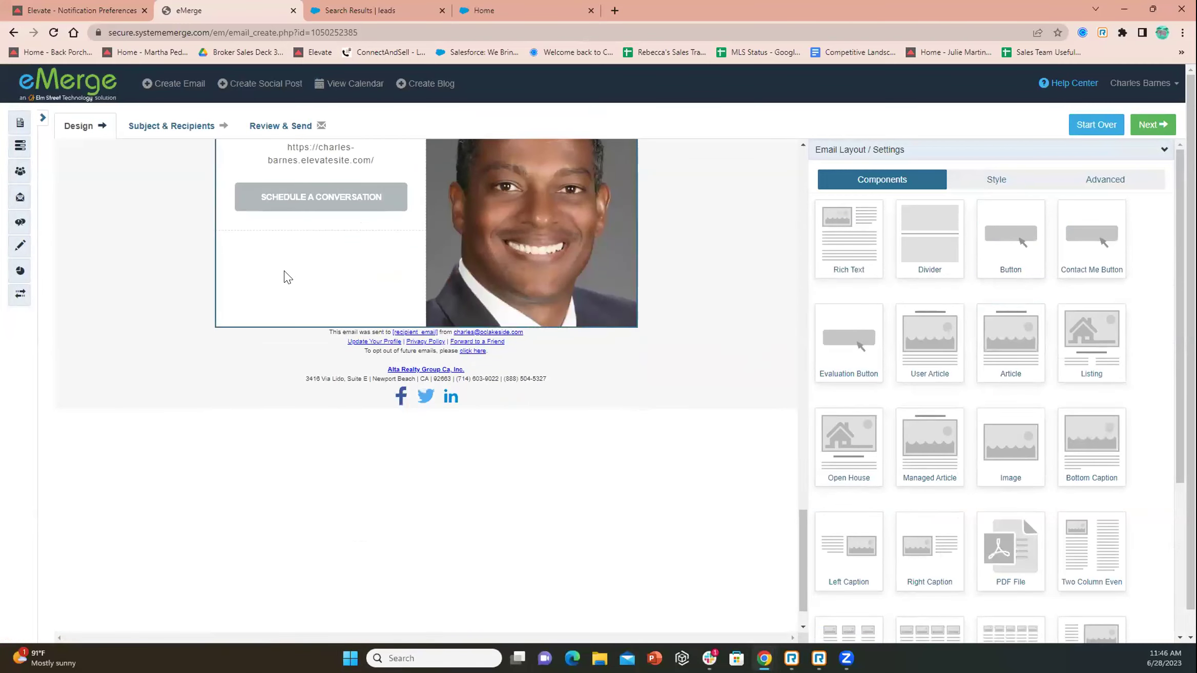
pyautogui.moveTo(316, 235)
pyautogui.scroll(-5, 849, 387)
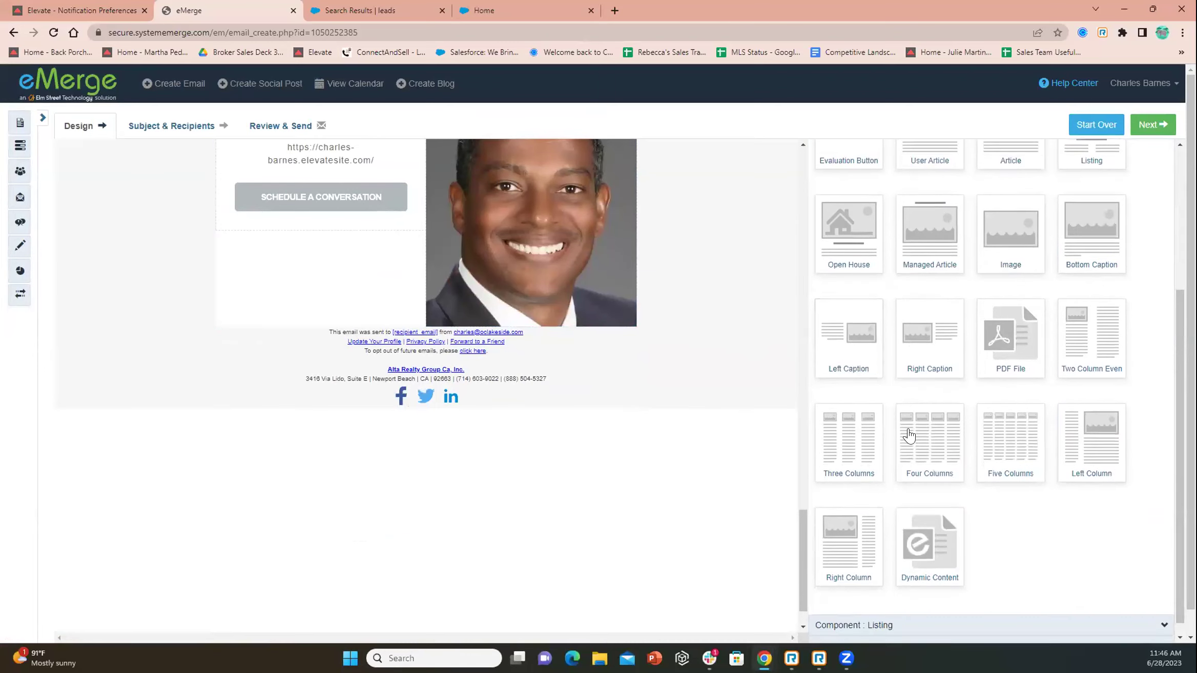
pyautogui.click(288, 262)
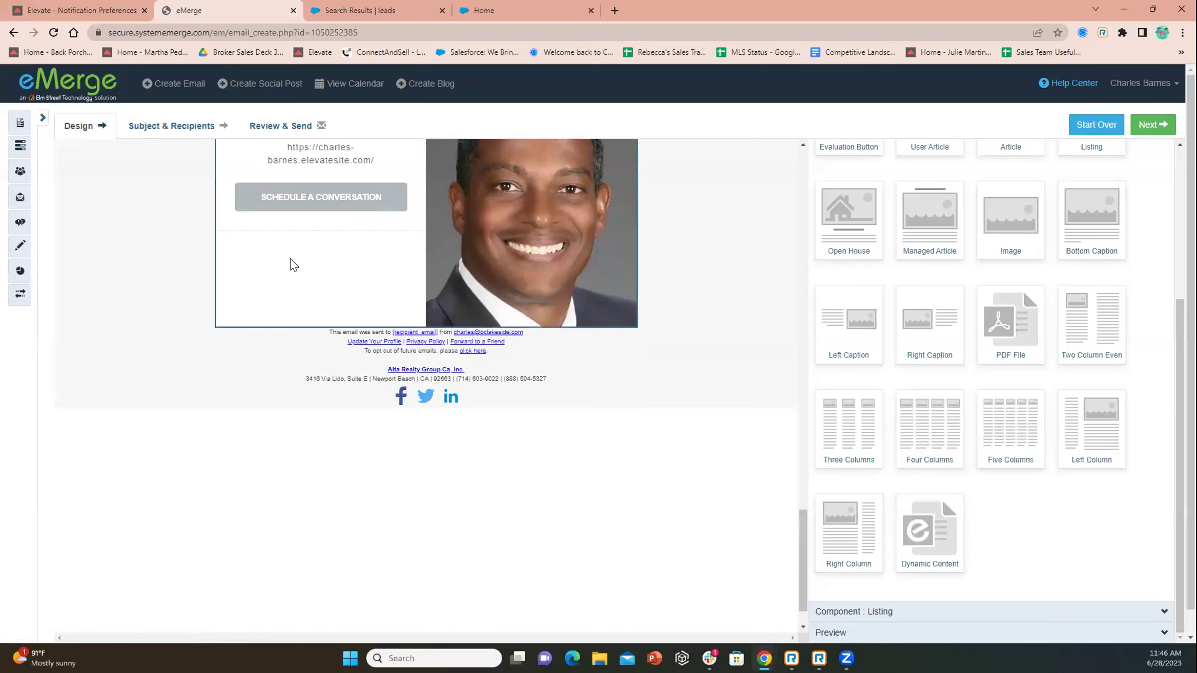
pyautogui.scroll(15, 692, 297)
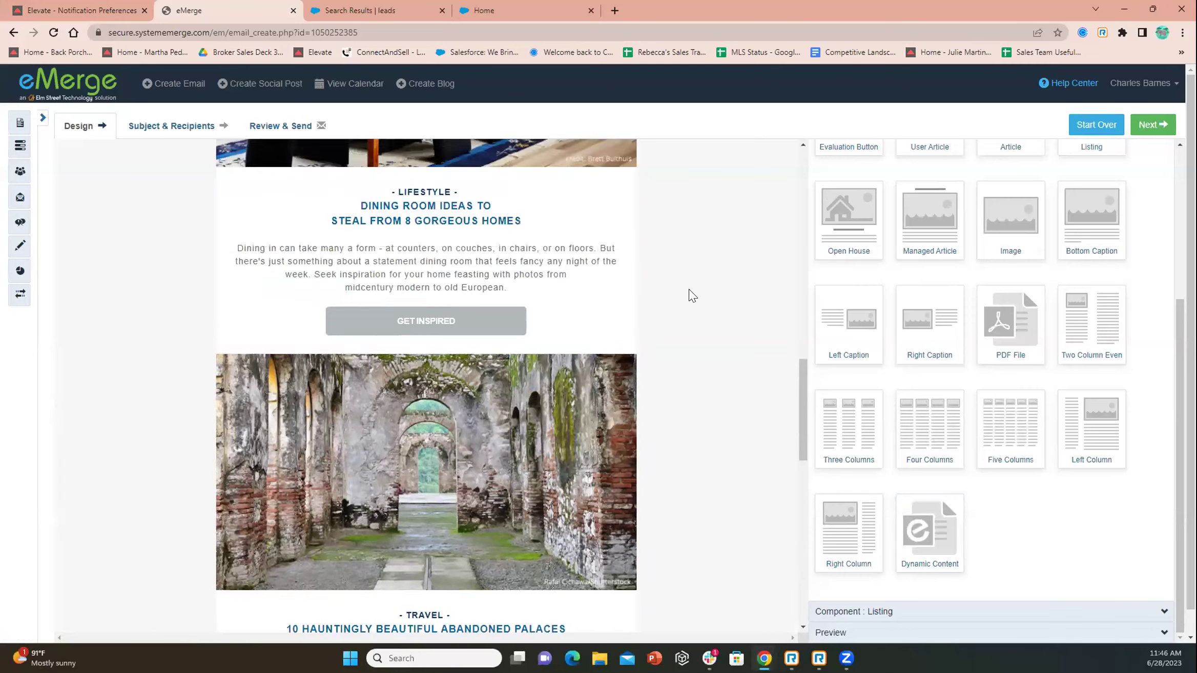
pyautogui.scroll(5, 692, 296)
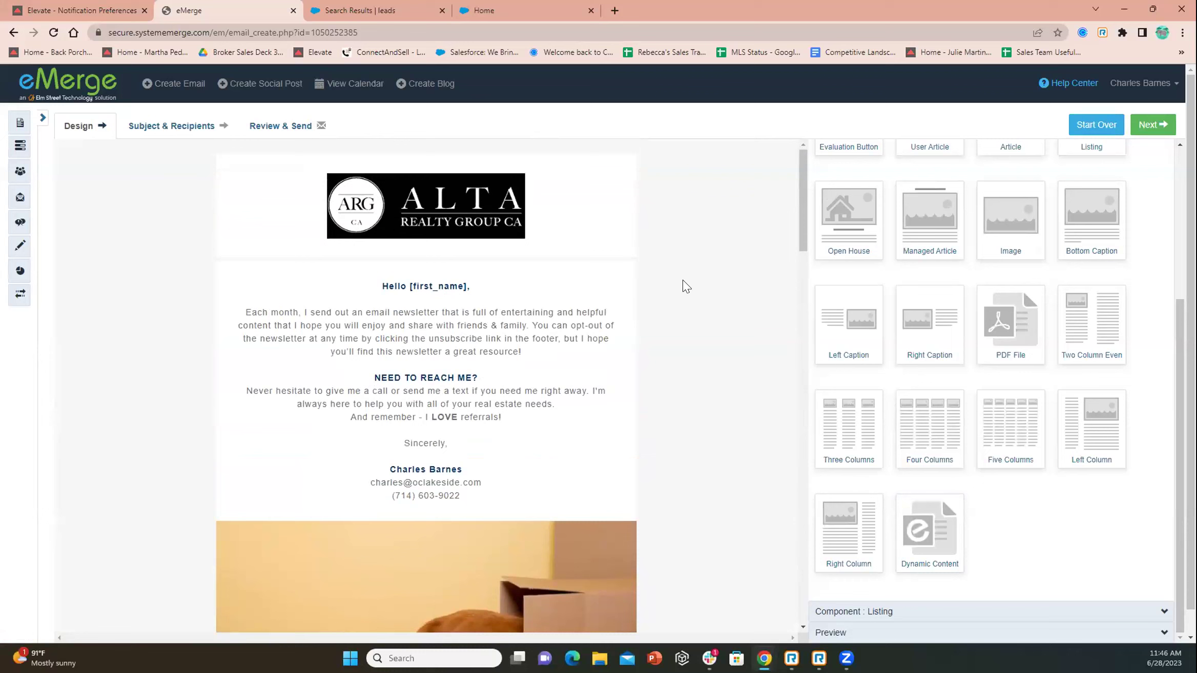
# Expand the full navigation sidebar and head to Auto-Responders
pyautogui.scroll(-10, 730, 248)
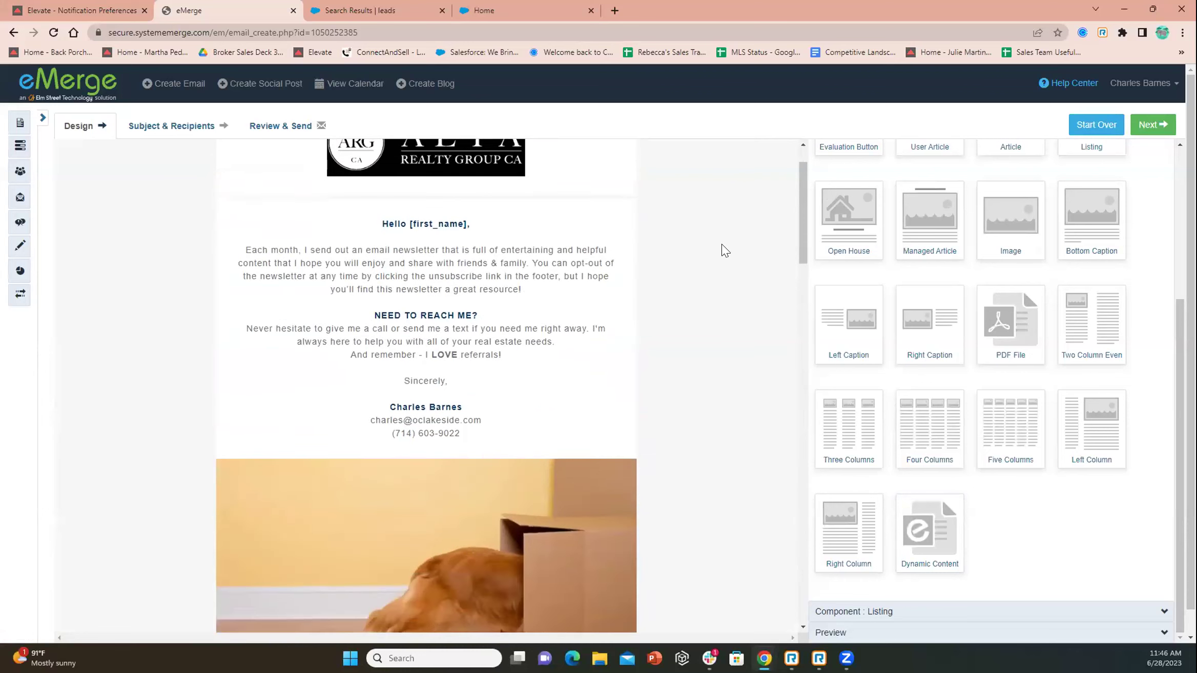
pyautogui.scroll(-15, 726, 250)
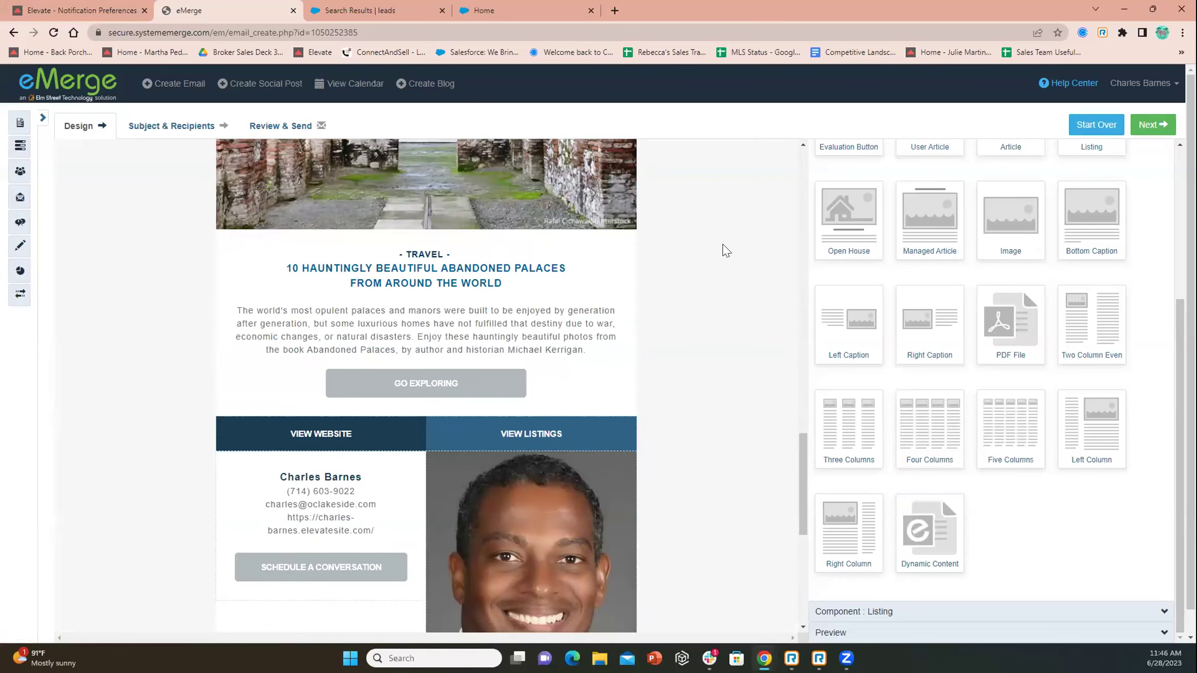
pyautogui.click(20, 198)
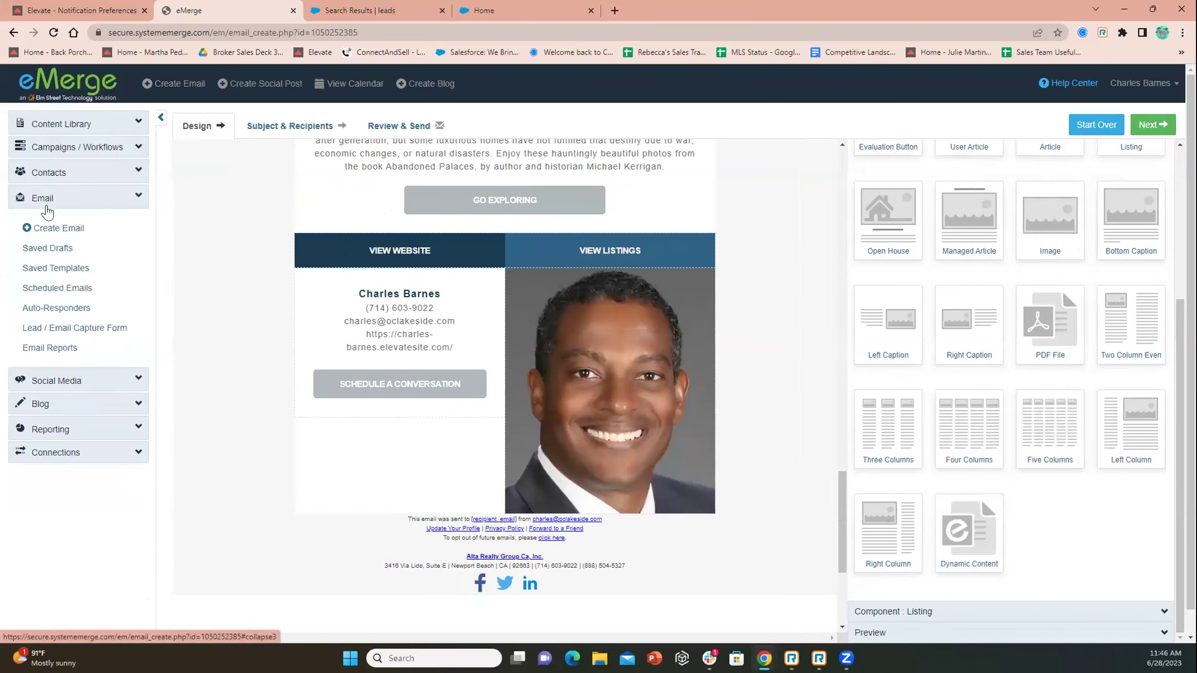
pyautogui.click(51, 309)
# Leave the unsaved draft and browse the Auto-Responders sequences
pyautogui.click(651, 107)
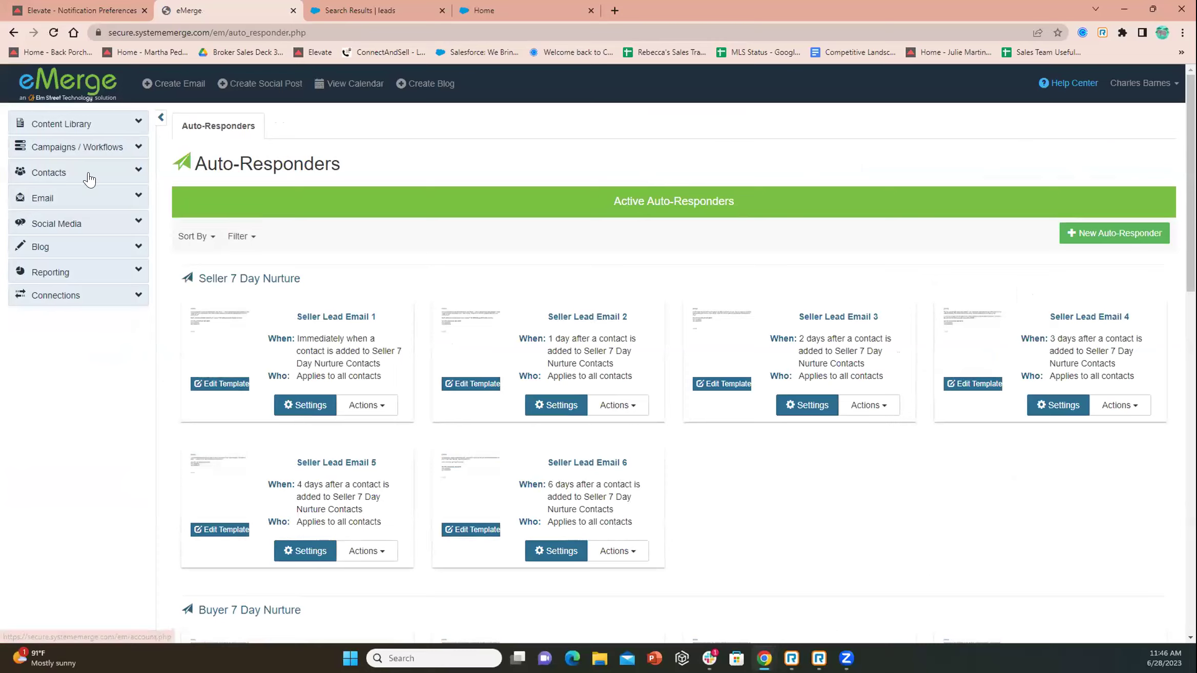
pyautogui.click(56, 205)
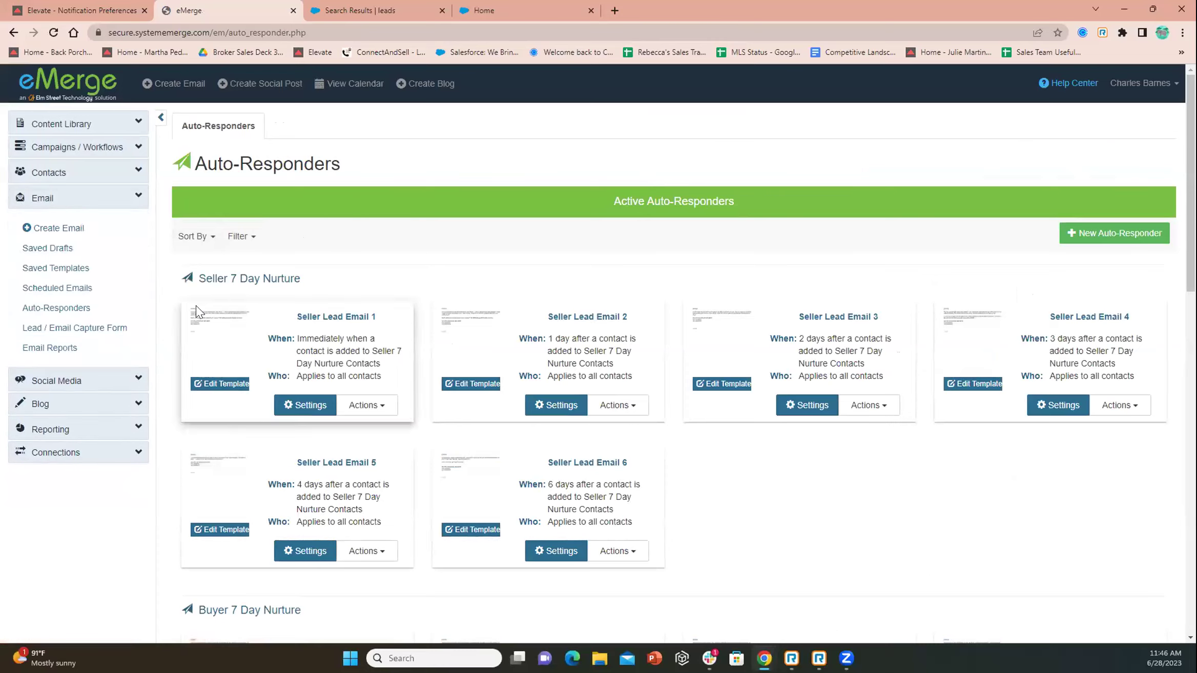
pyautogui.scroll(-6, 200, 296)
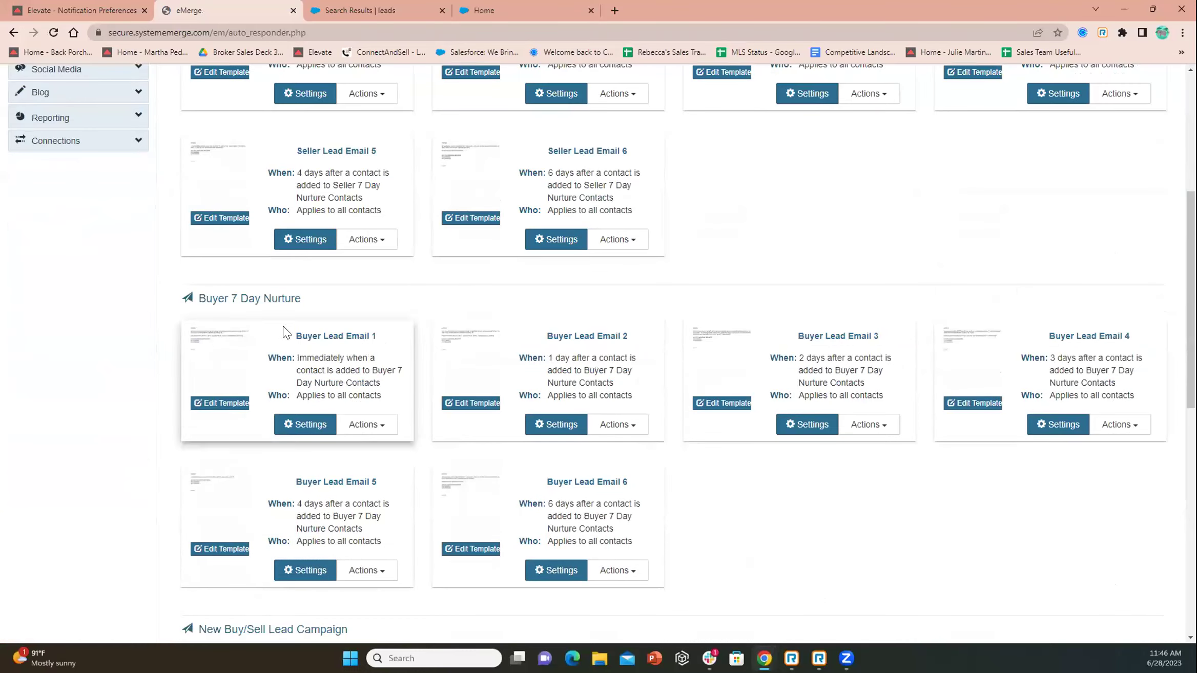
pyautogui.scroll(-6, 299, 293)
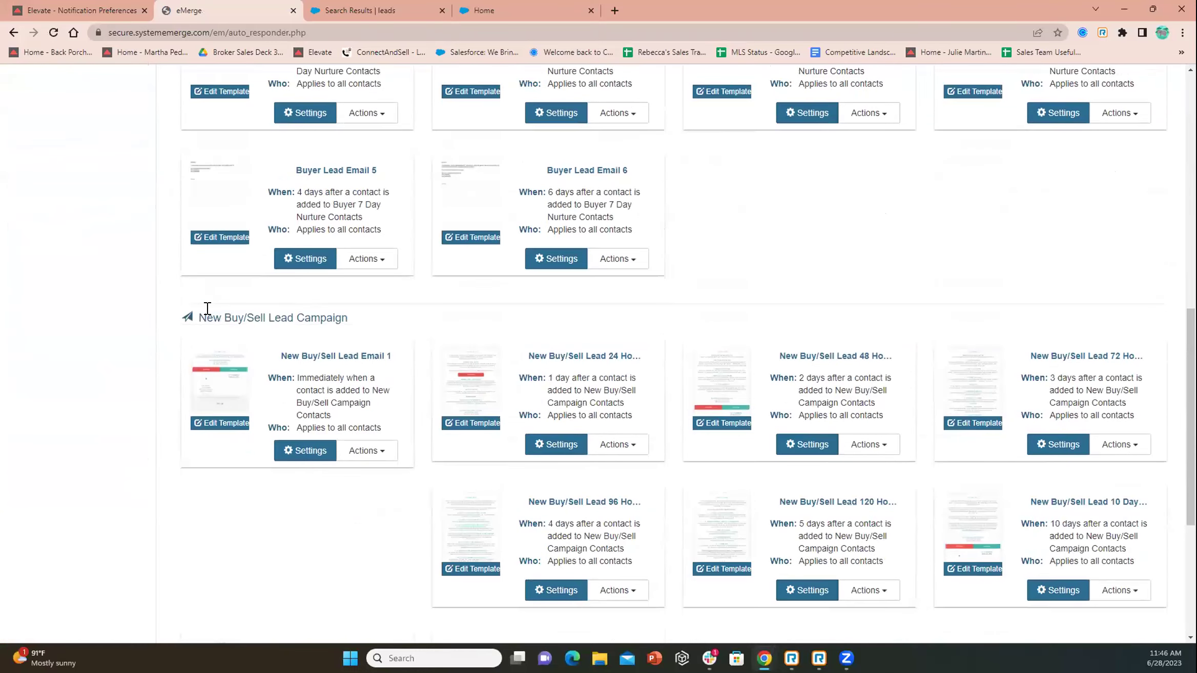
pyautogui.scroll(8, 385, 334)
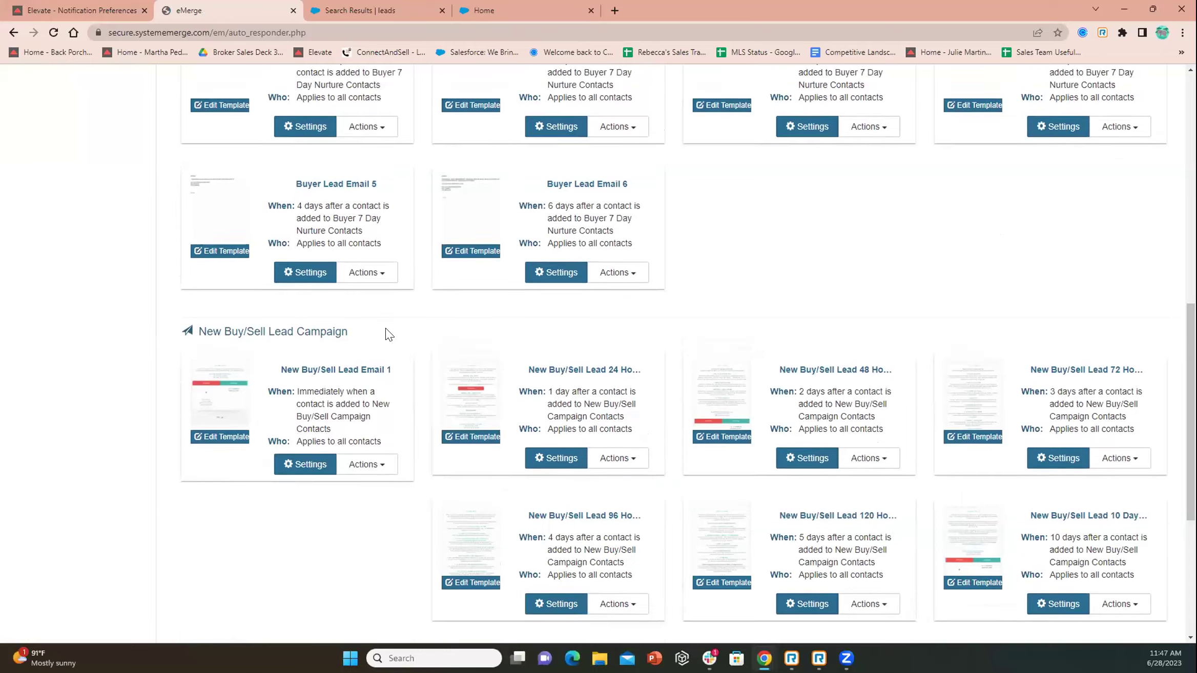
pyautogui.scroll(-3, 427, 342)
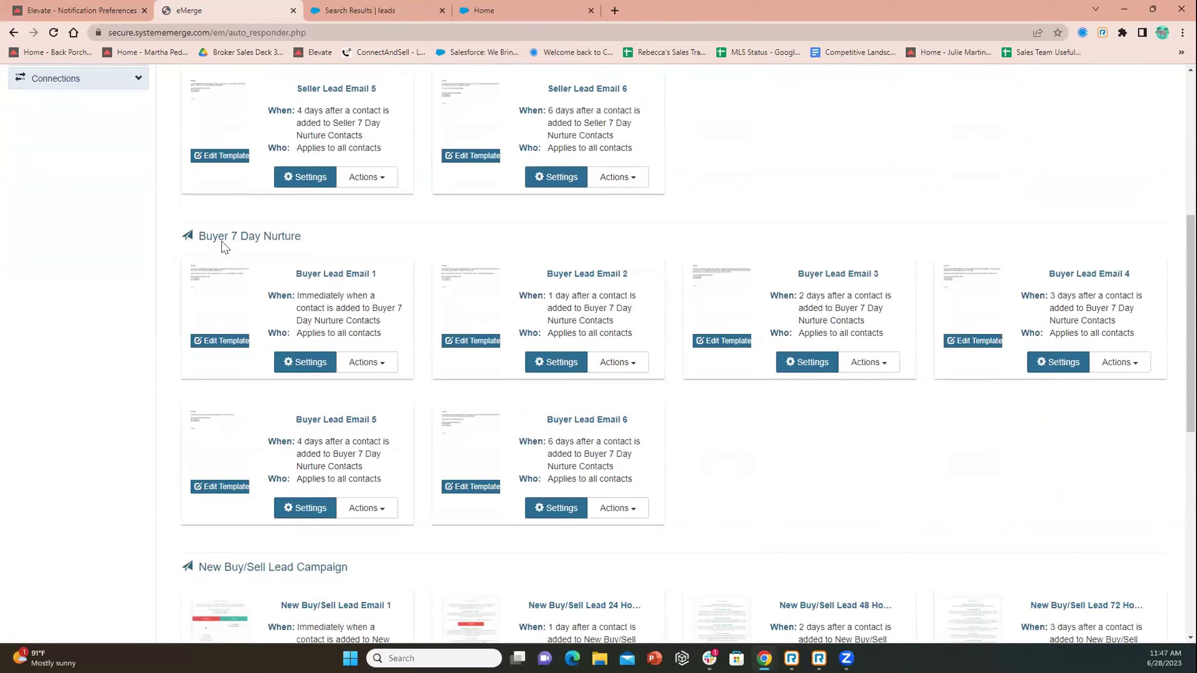
# Open the templates for Buyer Lead Email 1 and Seller Lead Email 6, then return to the list
pyautogui.click(217, 340)
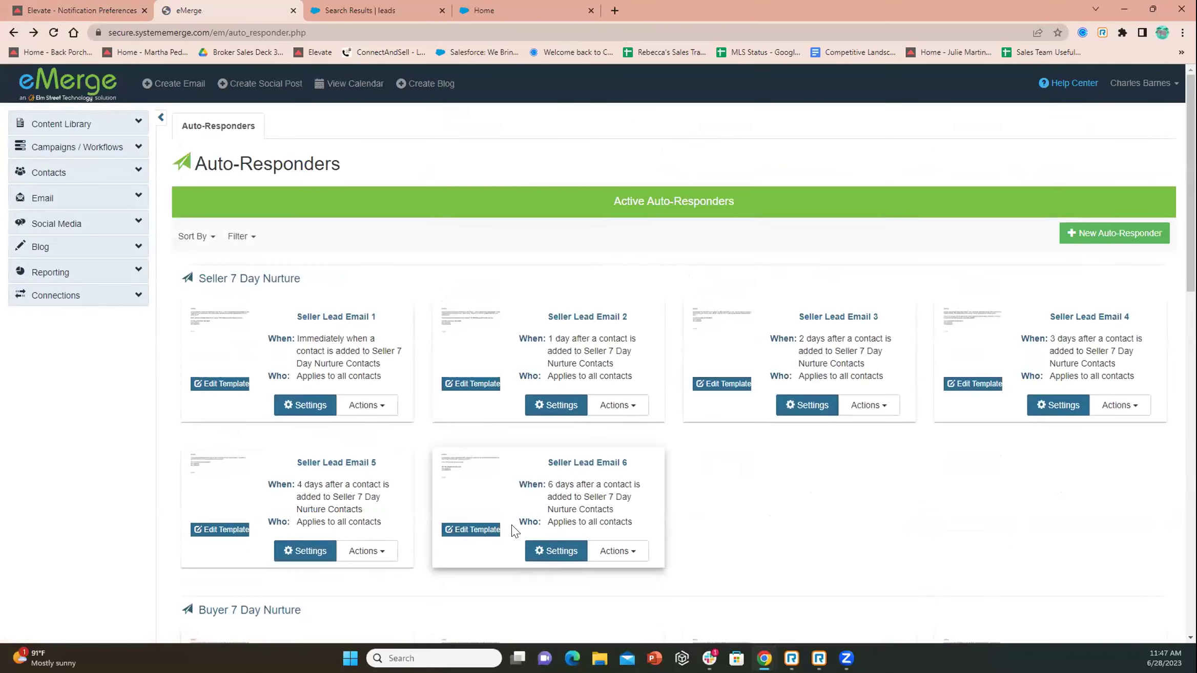
pyautogui.click(474, 530)
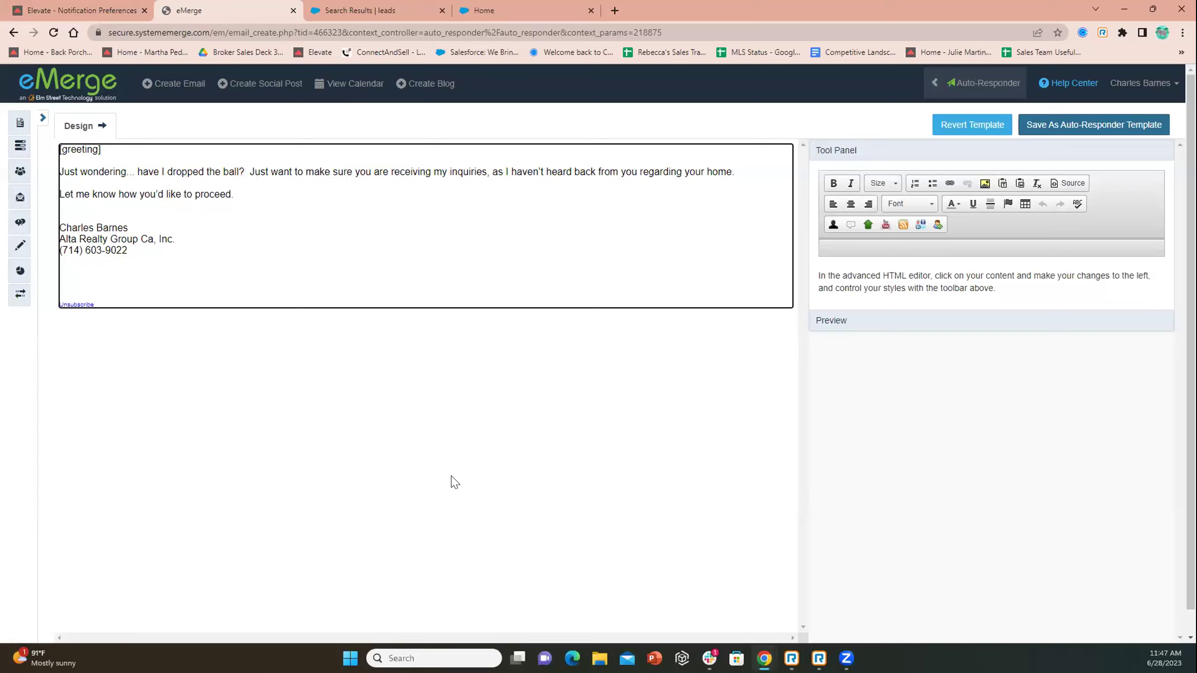
pyautogui.click(13, 33)
pyautogui.scroll(-3, 408, 433)
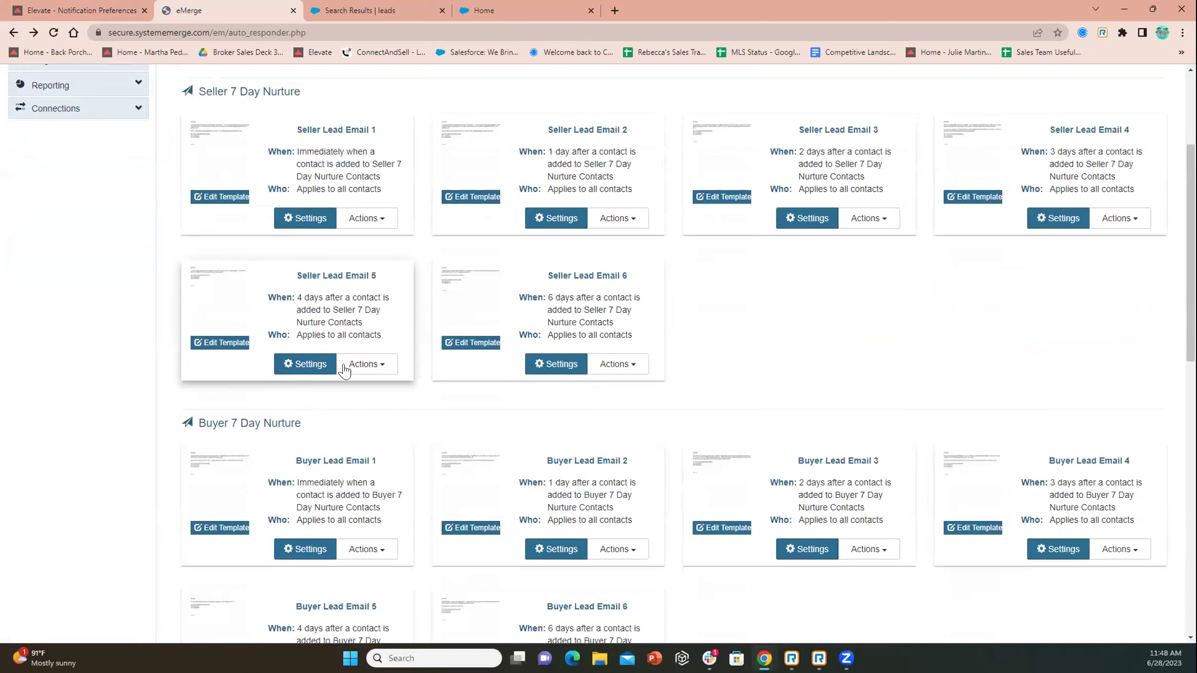
pyautogui.scroll(3, 1014, 313)
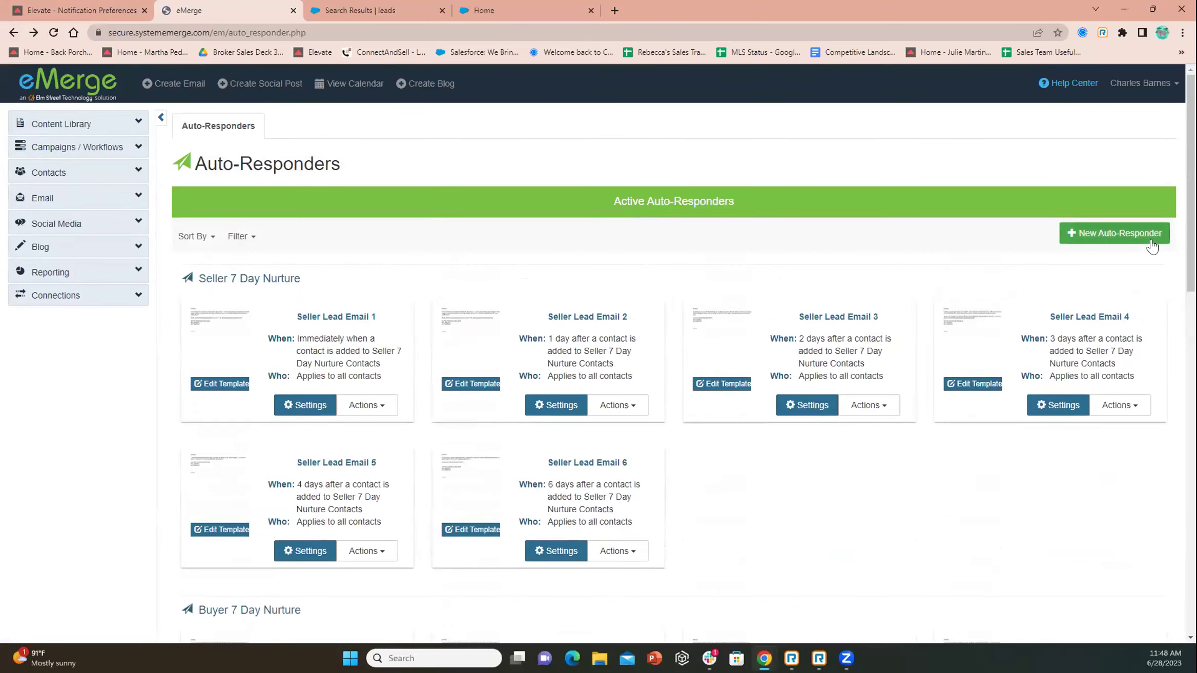
pyautogui.click(1087, 232)
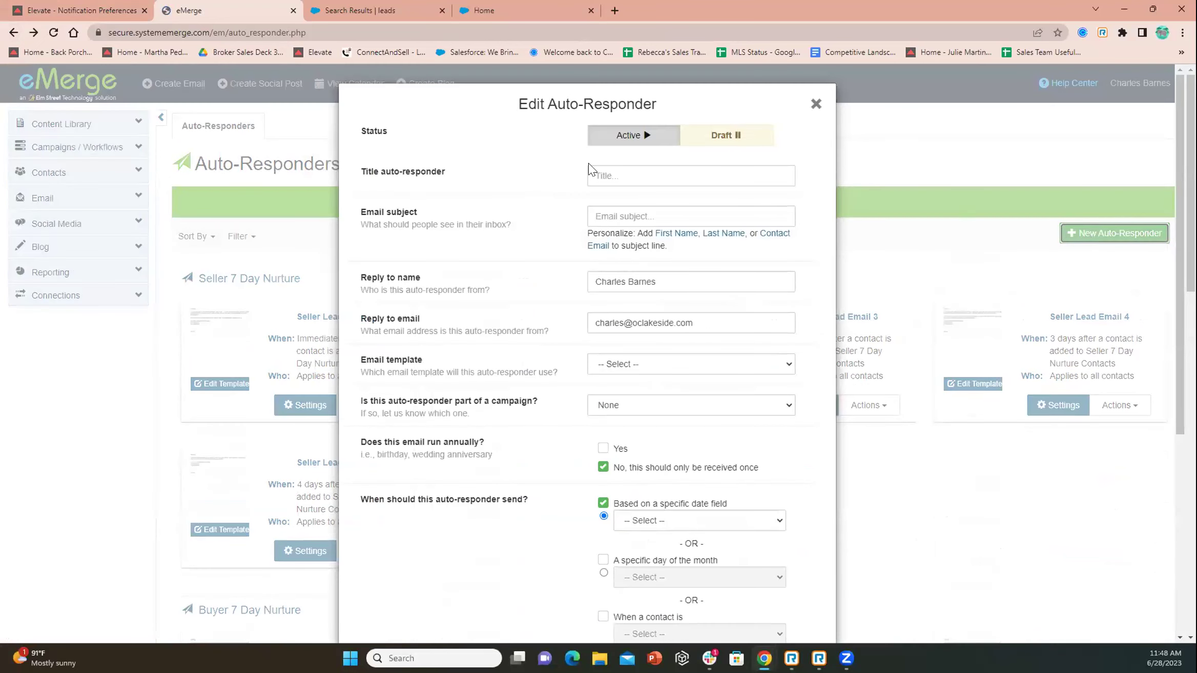
pyautogui.scroll(-5, 804, 150)
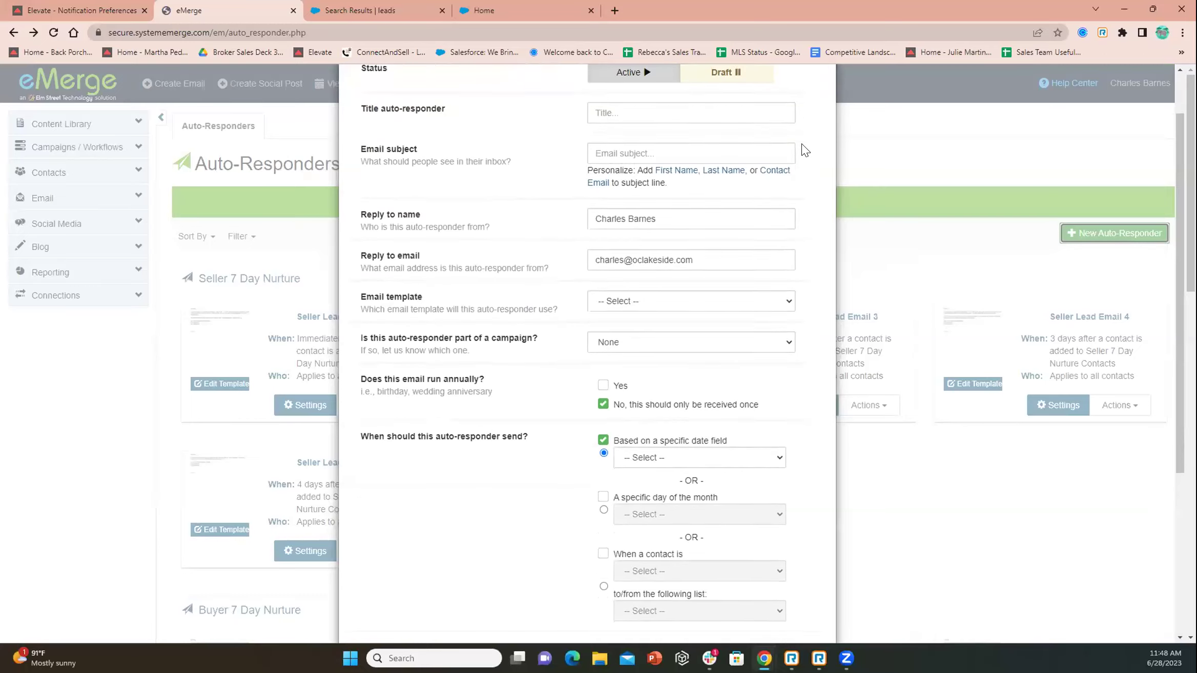
pyautogui.scroll(-2, 805, 150)
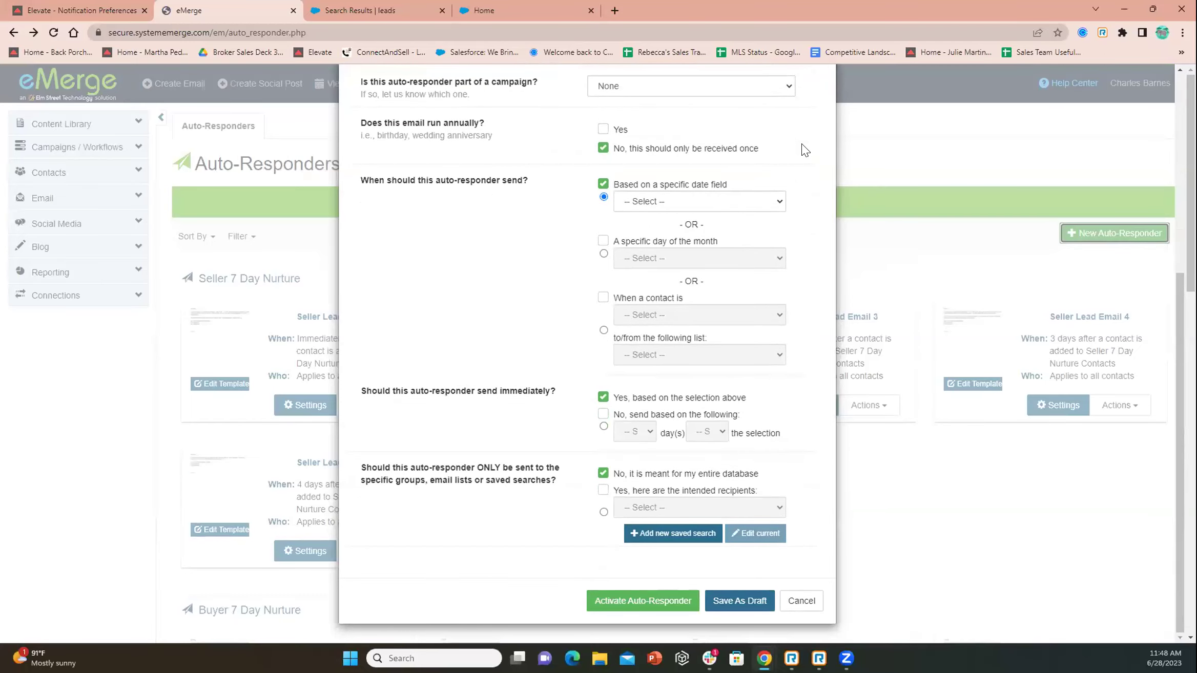
pyautogui.scroll(7, 804, 149)
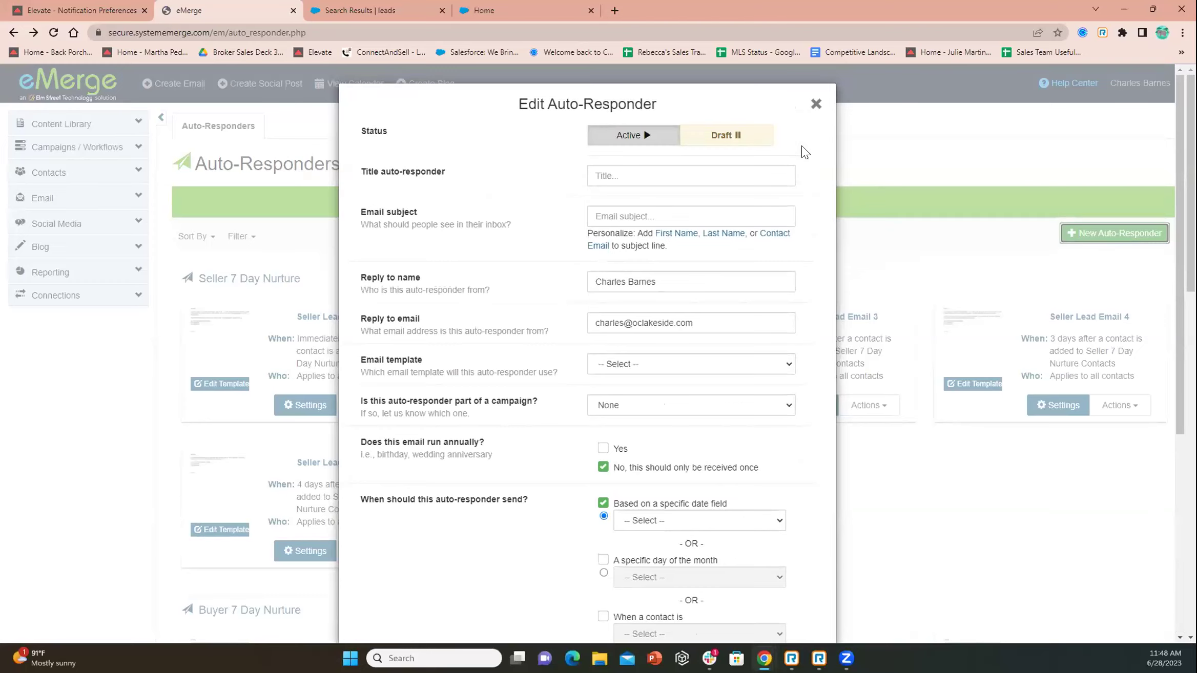
pyautogui.click(815, 105)
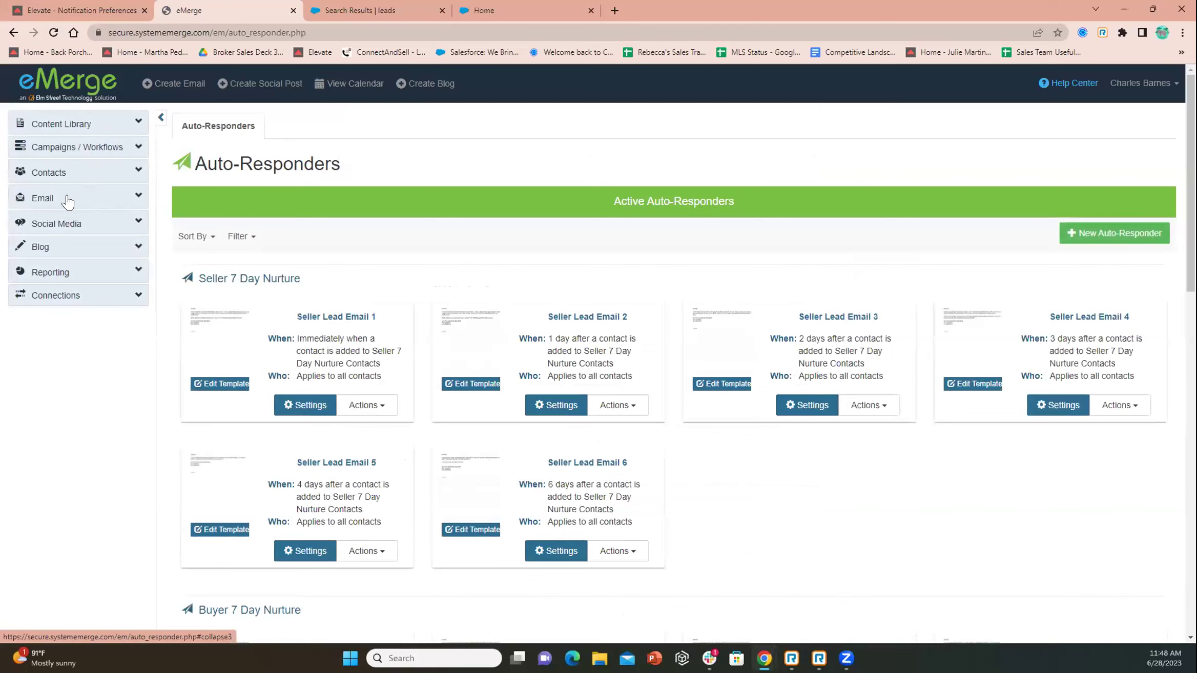
# Switch to Elevate, go to the dashboard, and open the Email Templates list
pyautogui.click(67, 10)
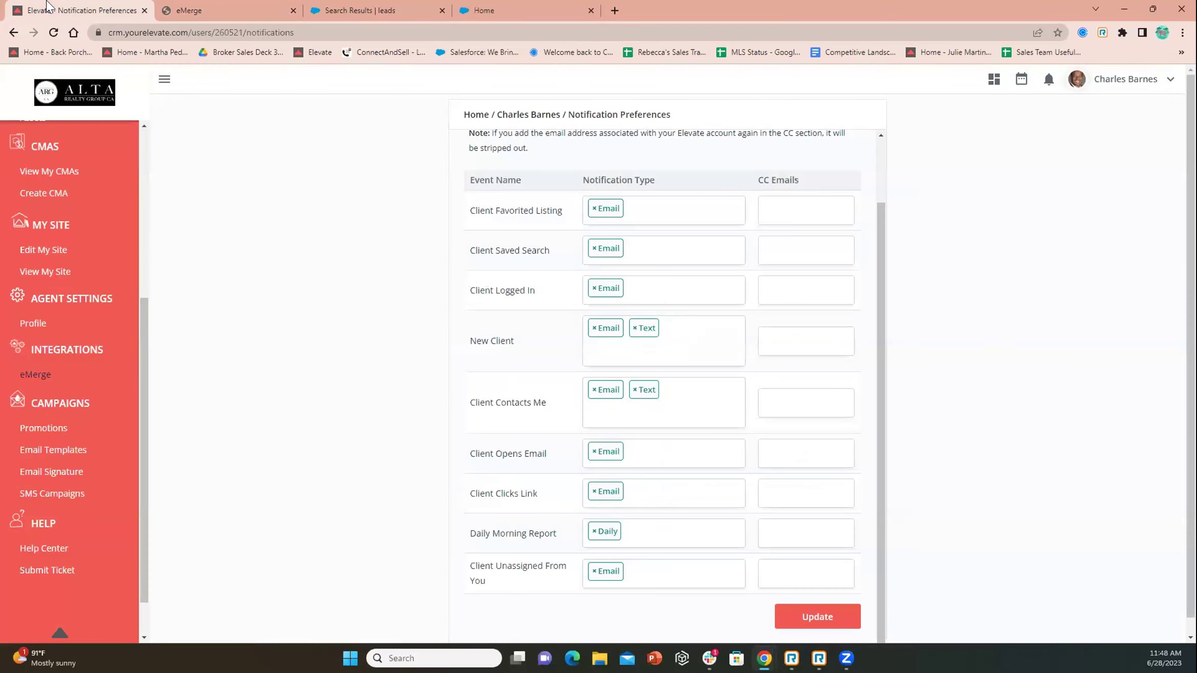
pyautogui.click(72, 91)
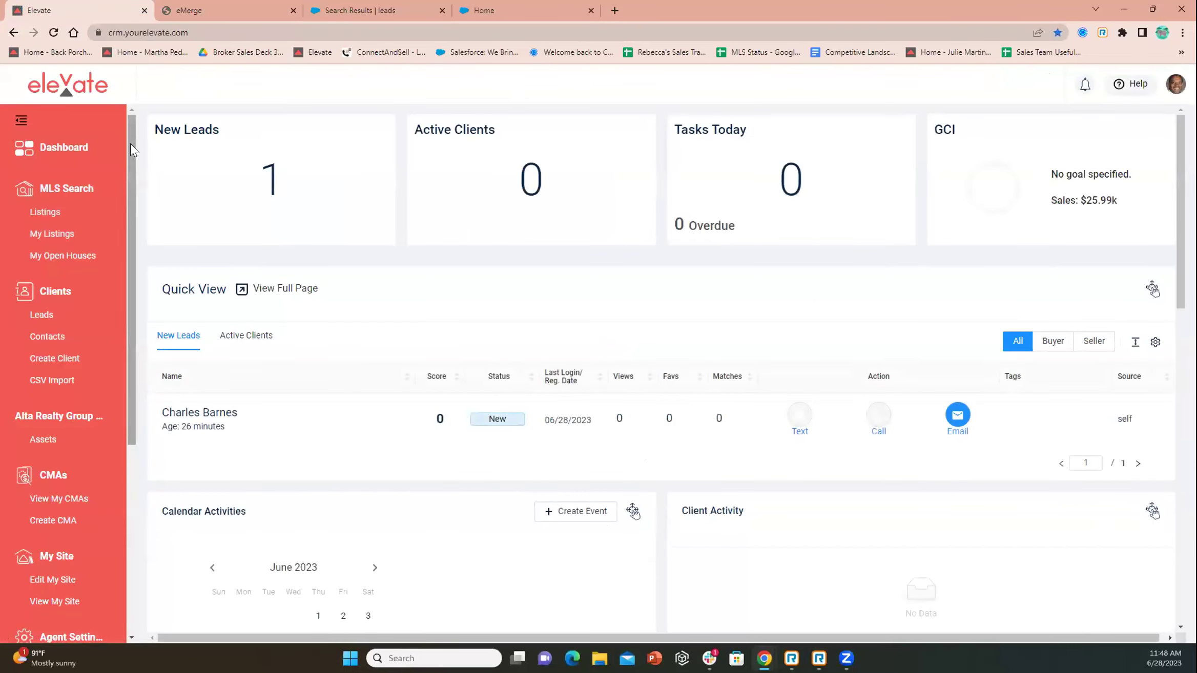
pyautogui.moveTo(130, 143); pyautogui.dragTo(103, 369)
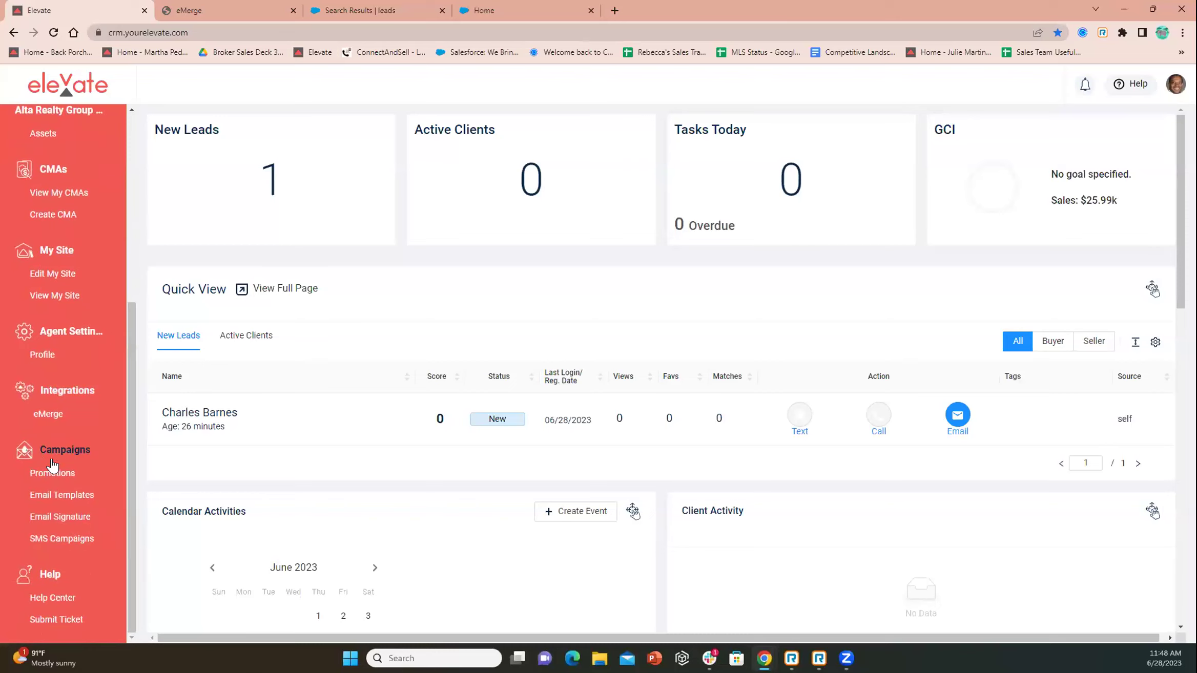
pyautogui.click(38, 496)
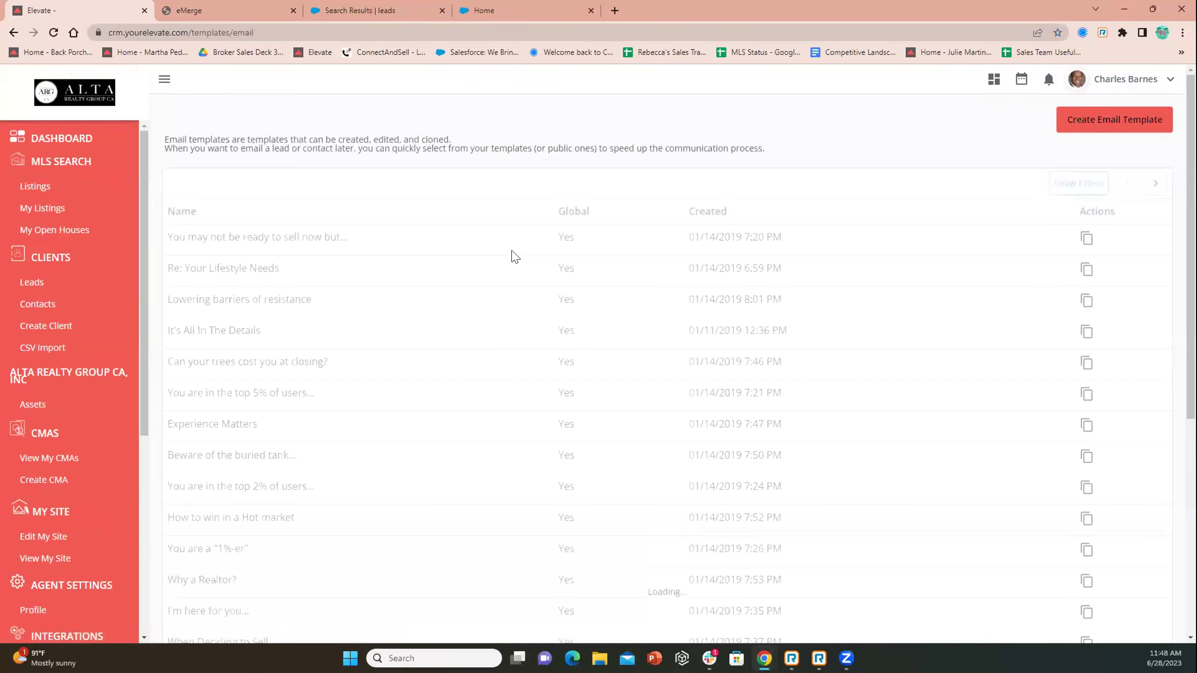
pyautogui.scroll(-5, 508, 250)
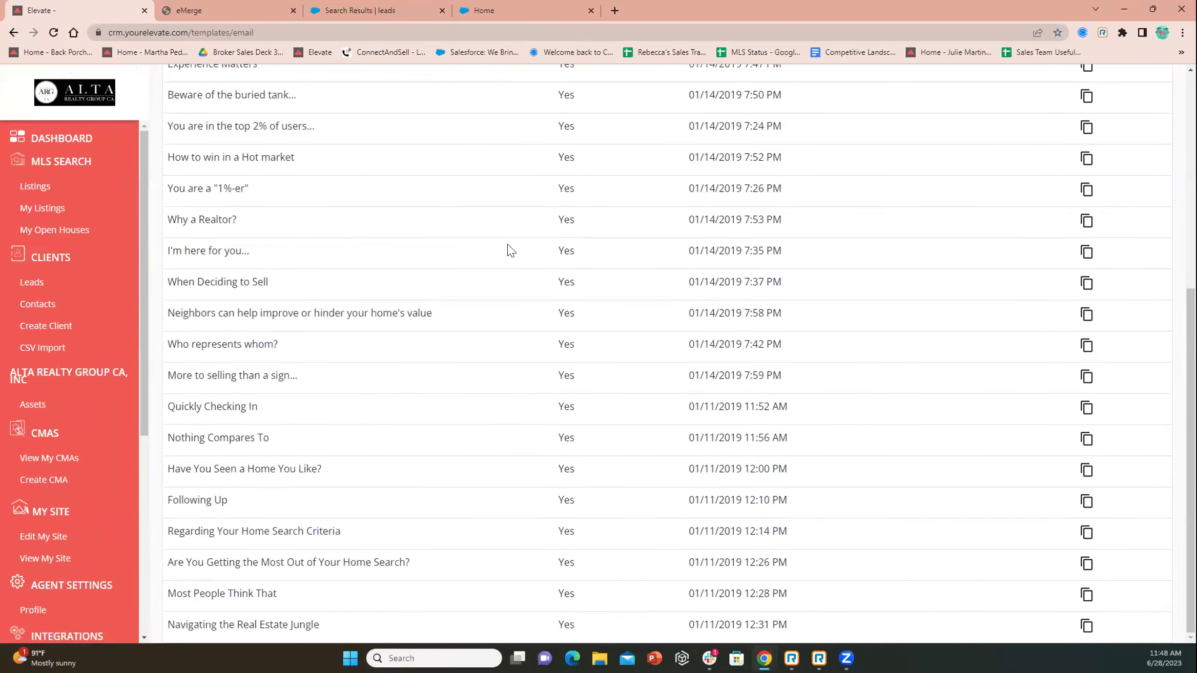
pyautogui.scroll(5, 684, 258)
# Start a new email template tagged 'past client', then open the Clients overview
pyautogui.click(1095, 119)
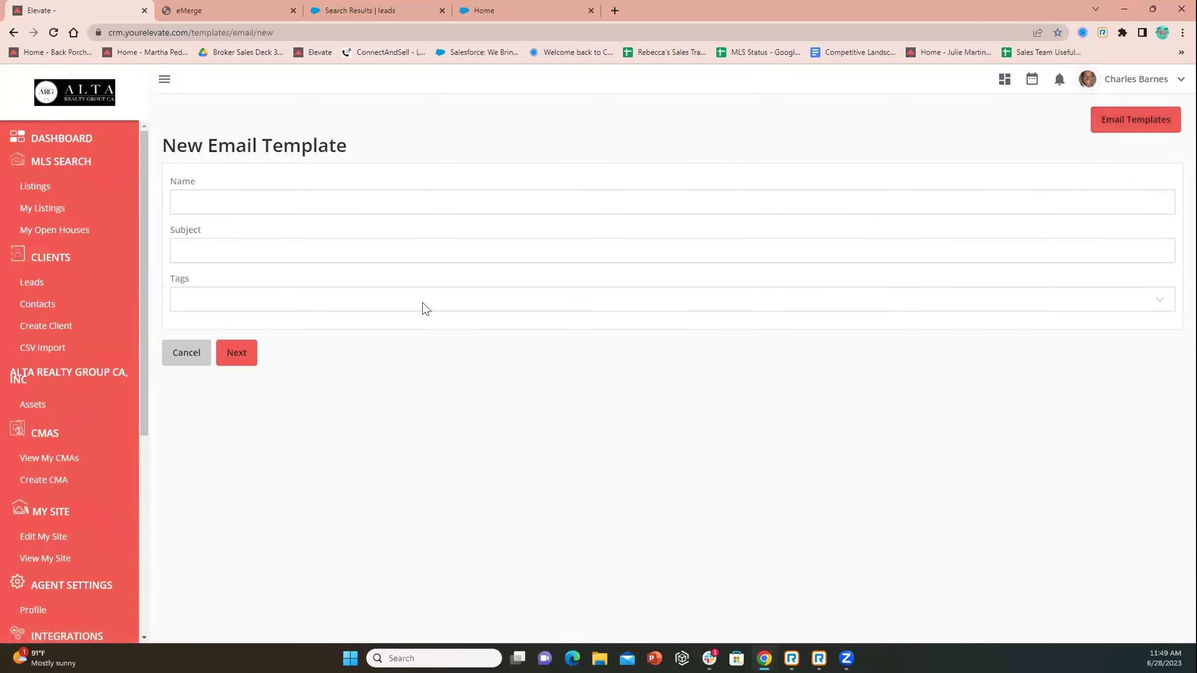
pyautogui.click(196, 292)
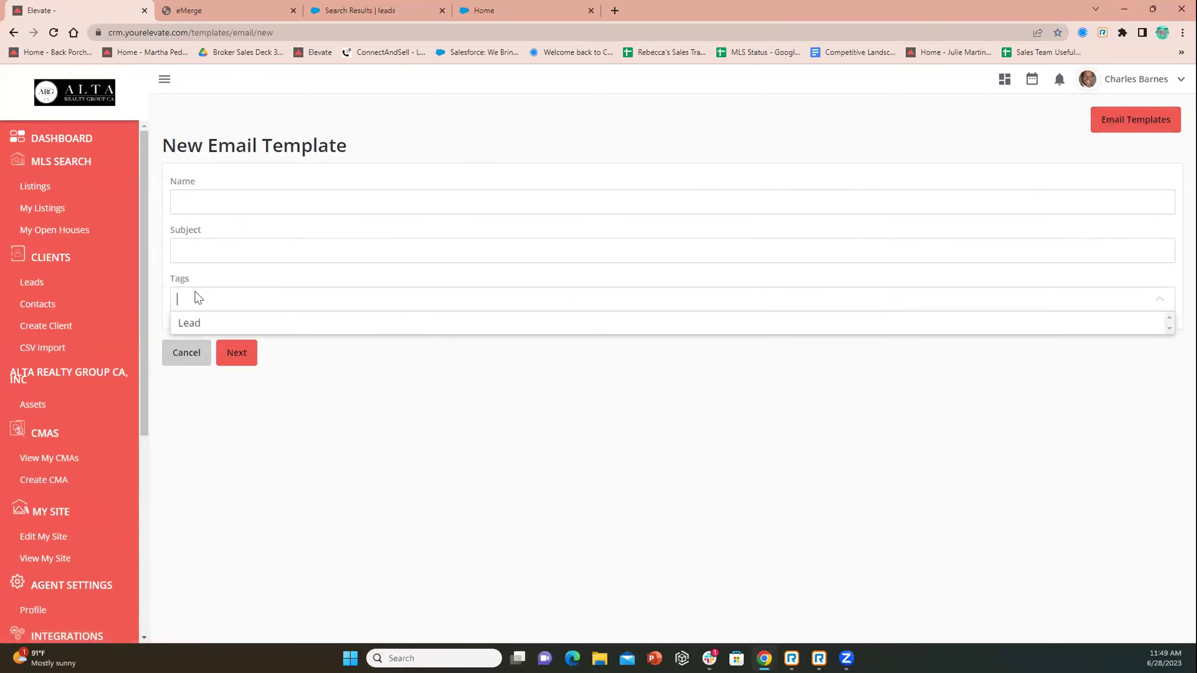
pyautogui.write('pas')
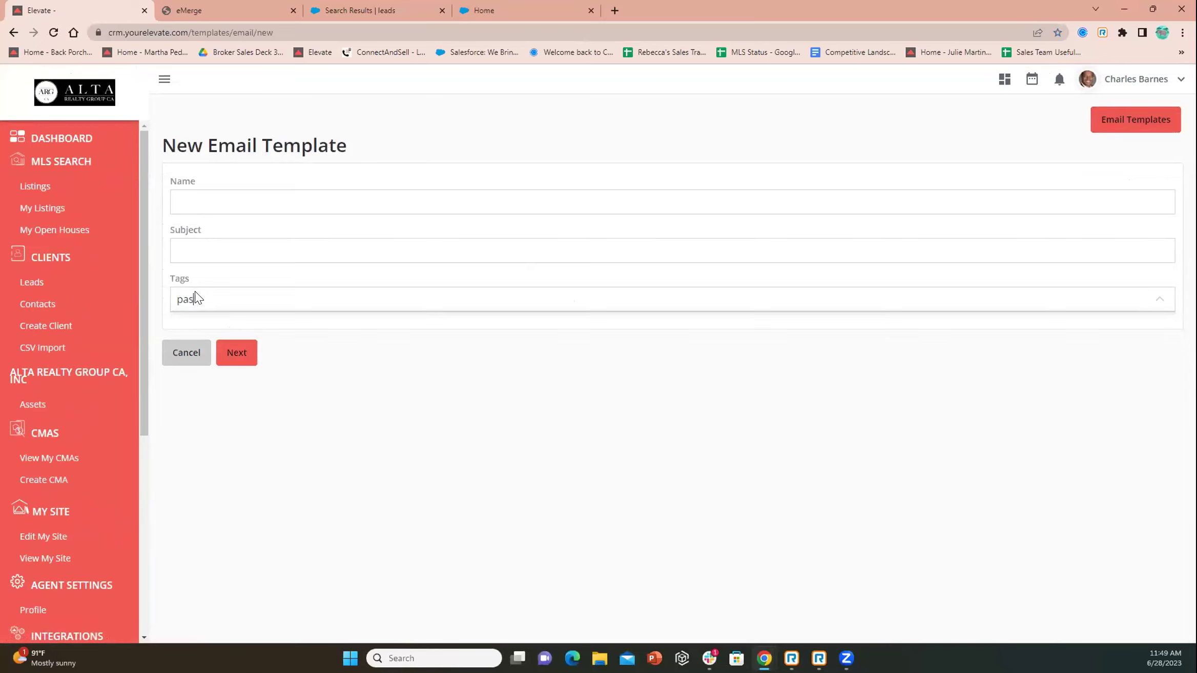
pyautogui.write('t client')
pyautogui.click(213, 194)
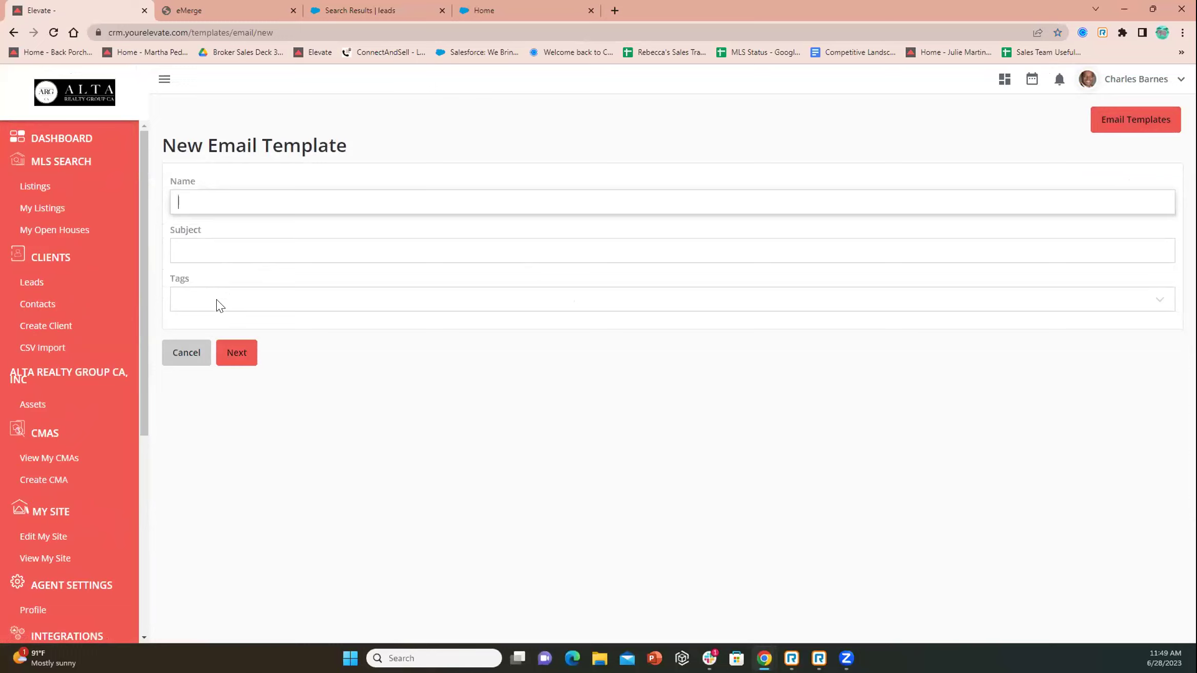
pyautogui.click(219, 306)
pyautogui.click(197, 194)
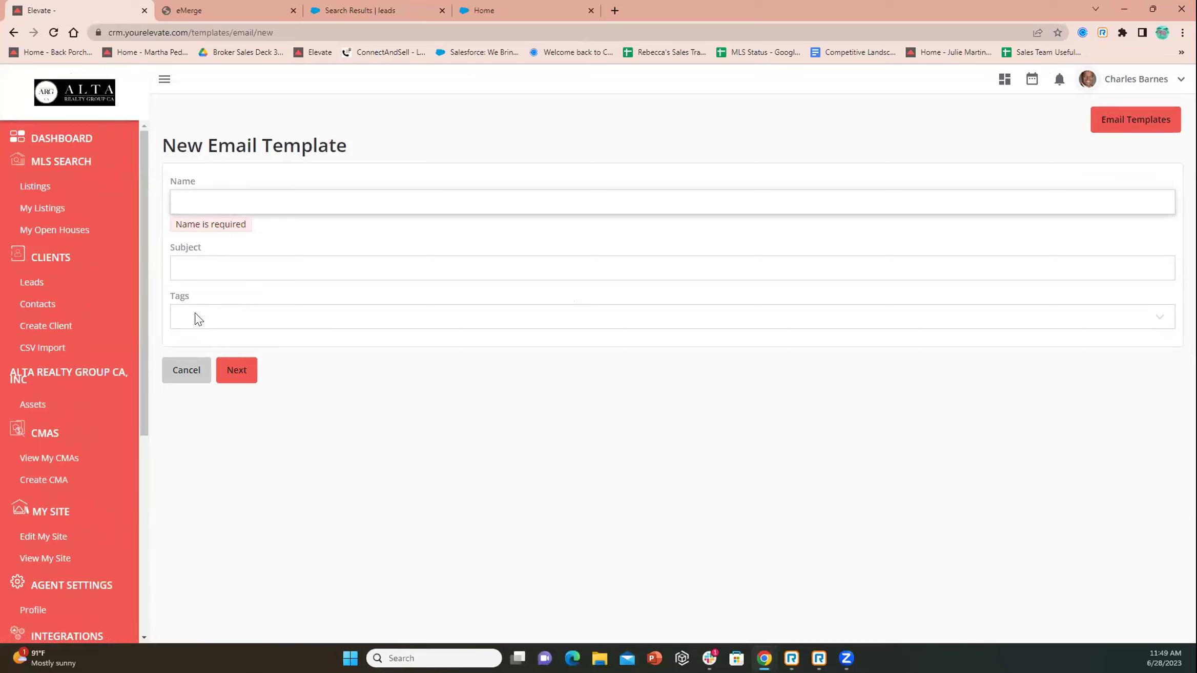
pyautogui.click(52, 267)
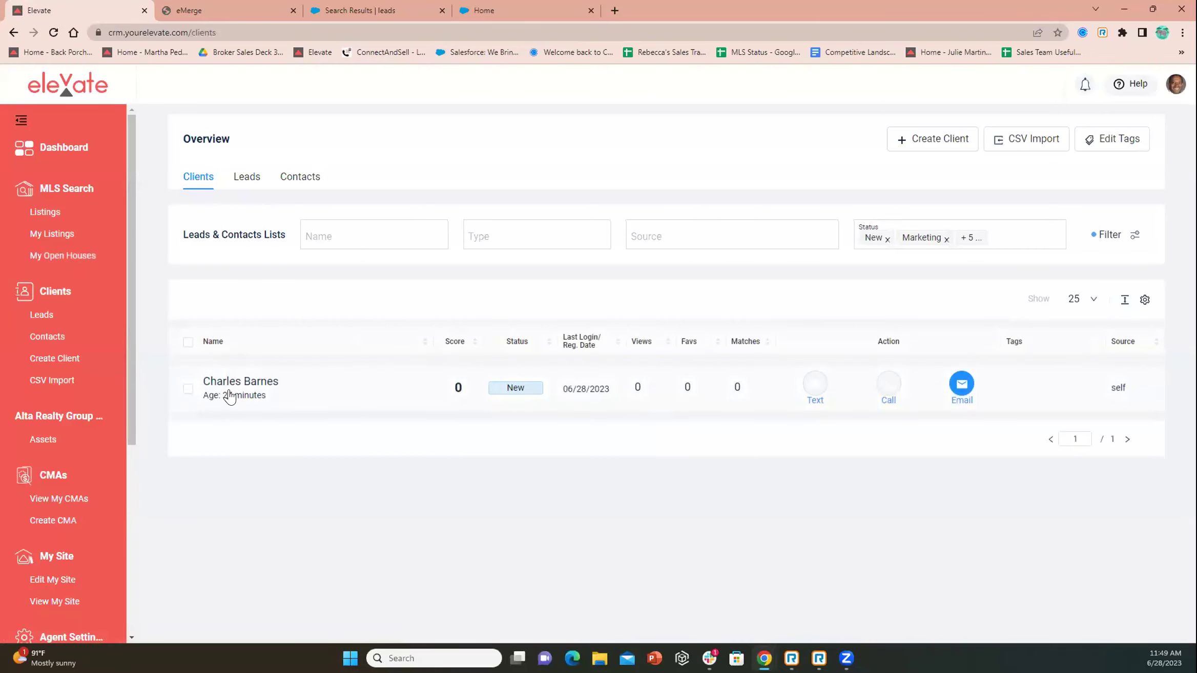
# Open the new lead's detail panel and review its profile and tags
pyautogui.click(233, 382)
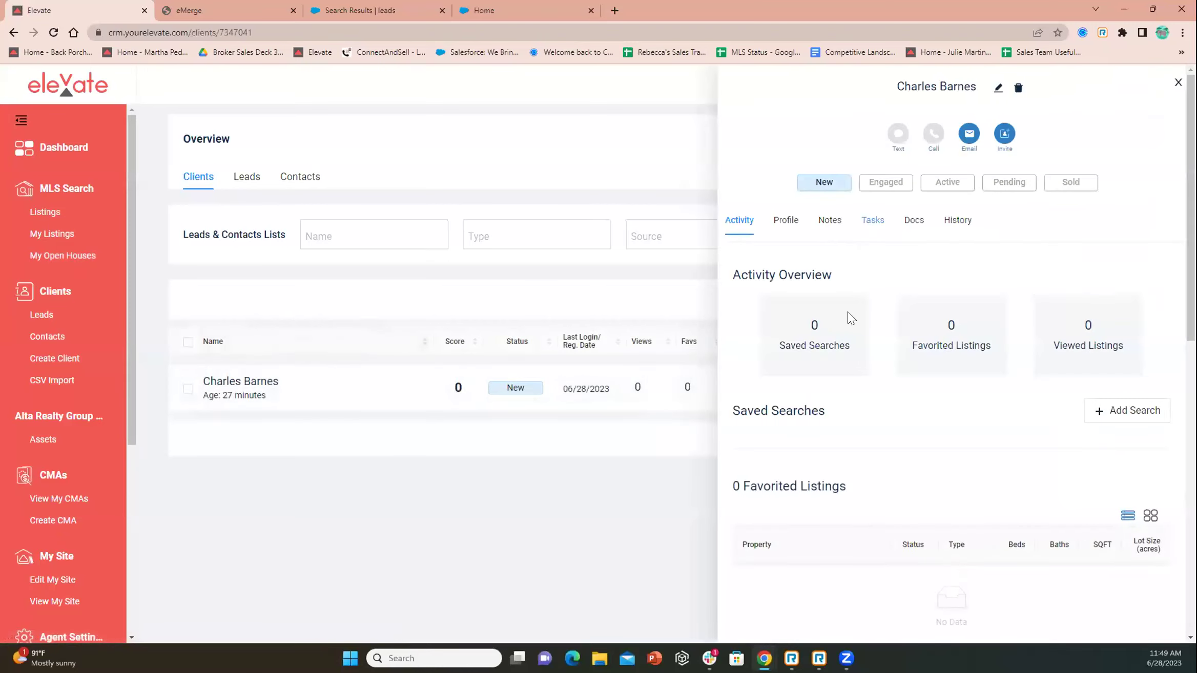
pyautogui.click(787, 226)
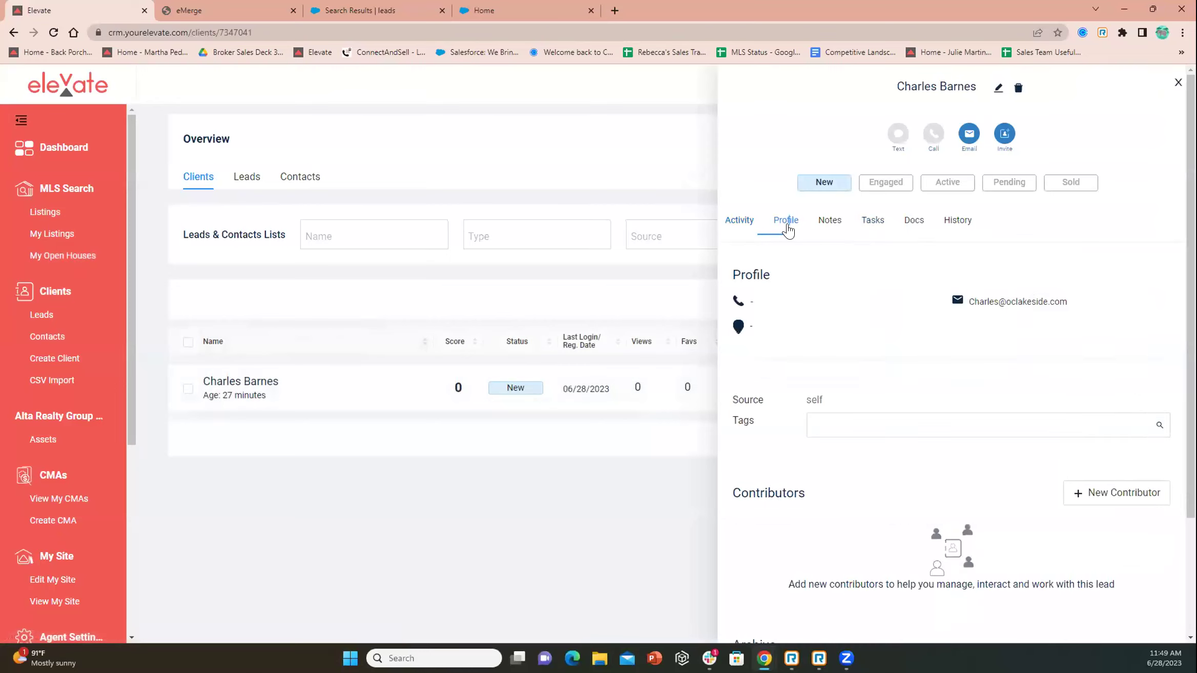
pyautogui.scroll(-2, 850, 320)
pyautogui.click(847, 292)
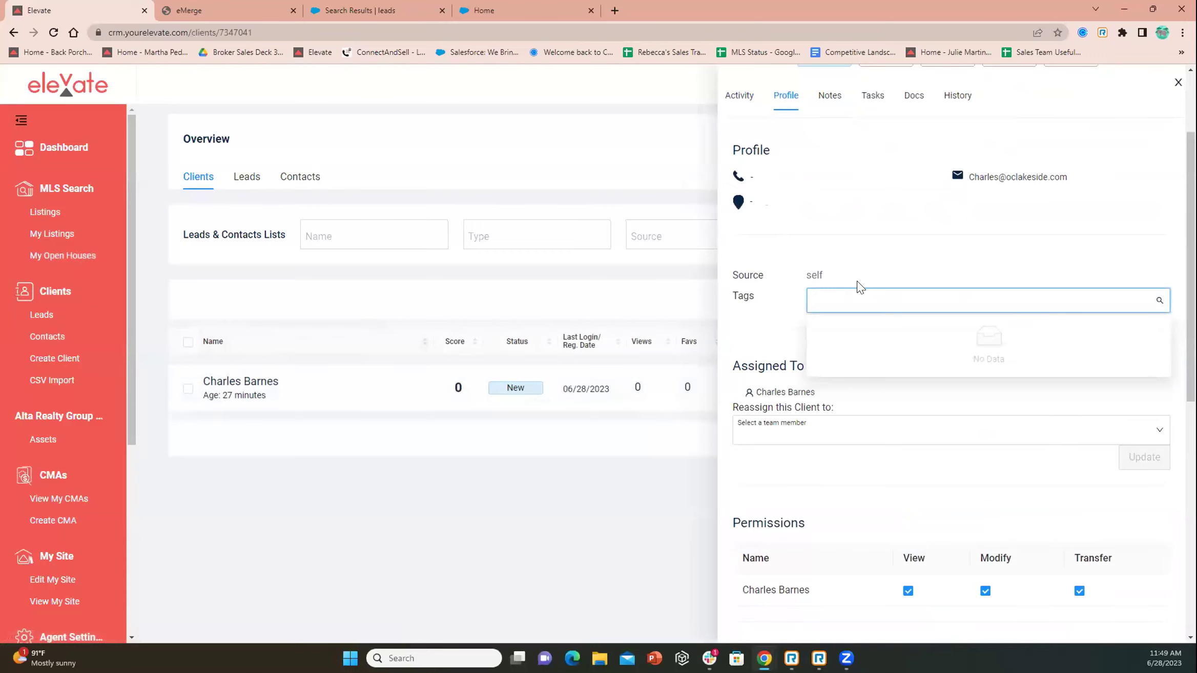
pyautogui.scroll(2, 871, 287)
# Start a quick email to the lead using the 'I just tried to reach you...' template
pyautogui.click(968, 137)
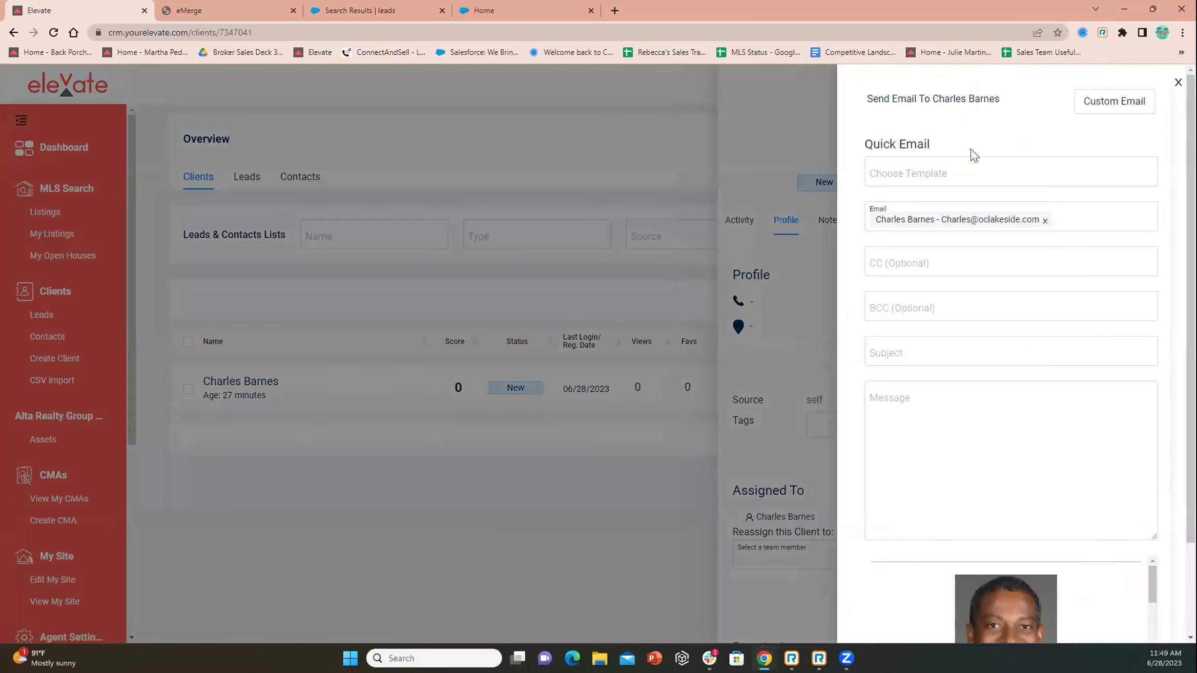
pyautogui.click(920, 163)
pyautogui.scroll(-10, 922, 225)
pyautogui.scroll(-3, 925, 232)
pyautogui.scroll(10, 926, 225)
pyautogui.scroll(3, 925, 221)
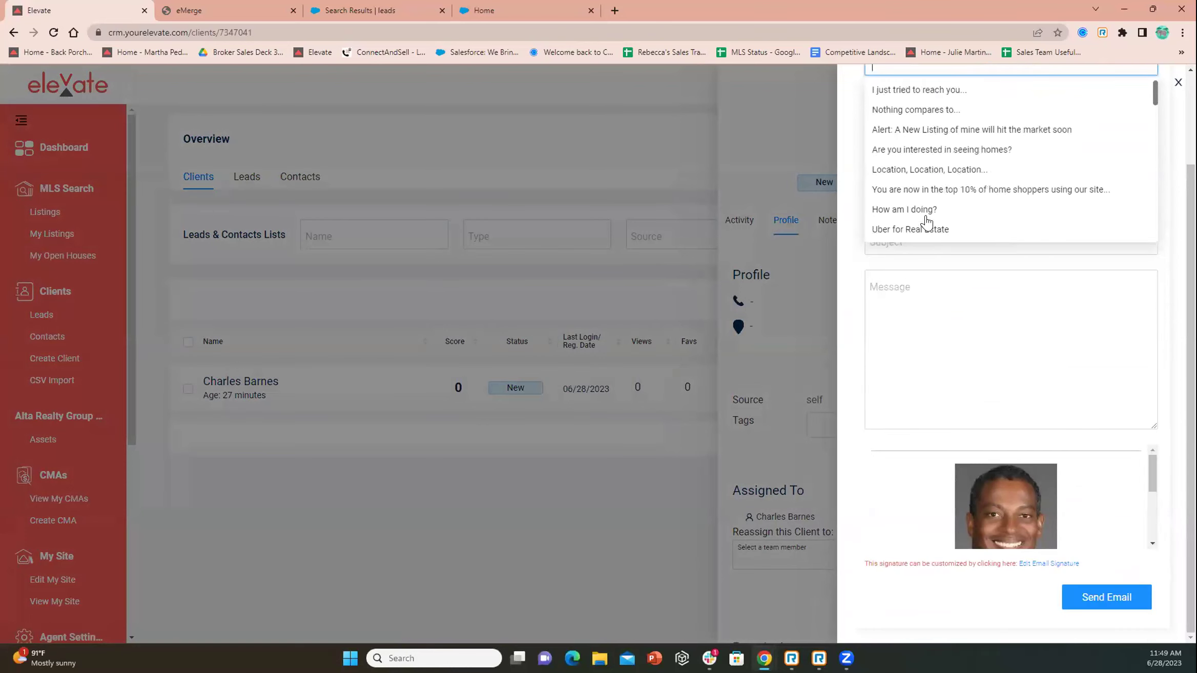
pyautogui.scroll(2, 995, 199)
pyautogui.scroll(1, 995, 199)
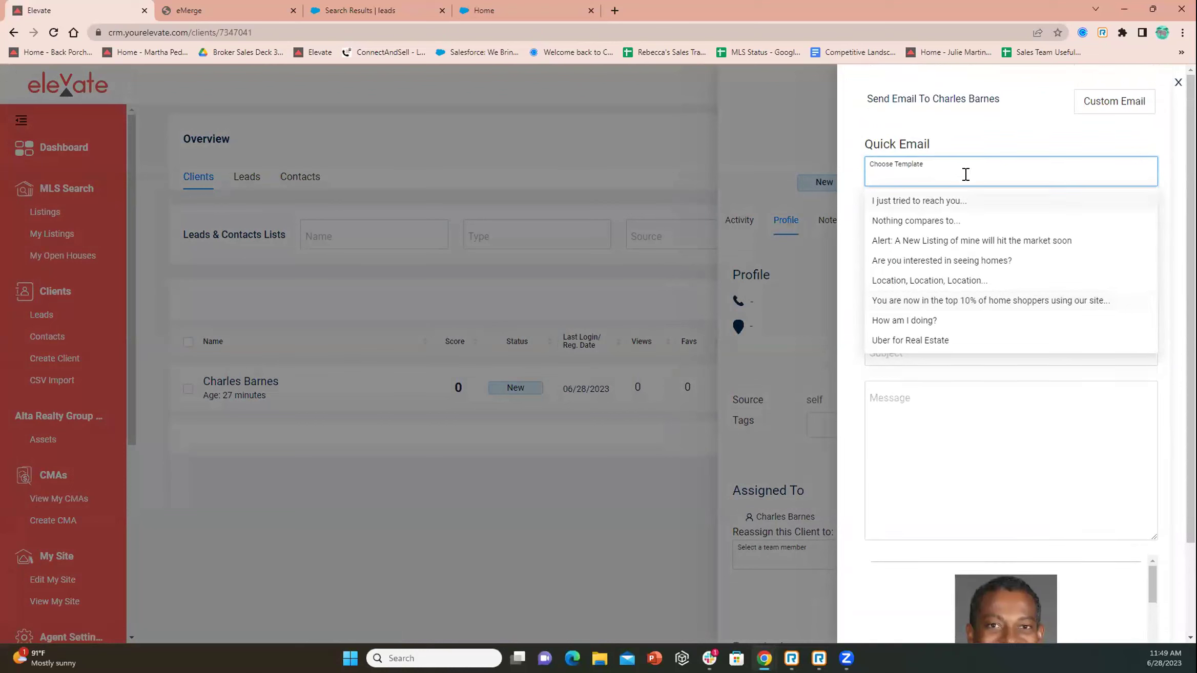
pyautogui.click(913, 204)
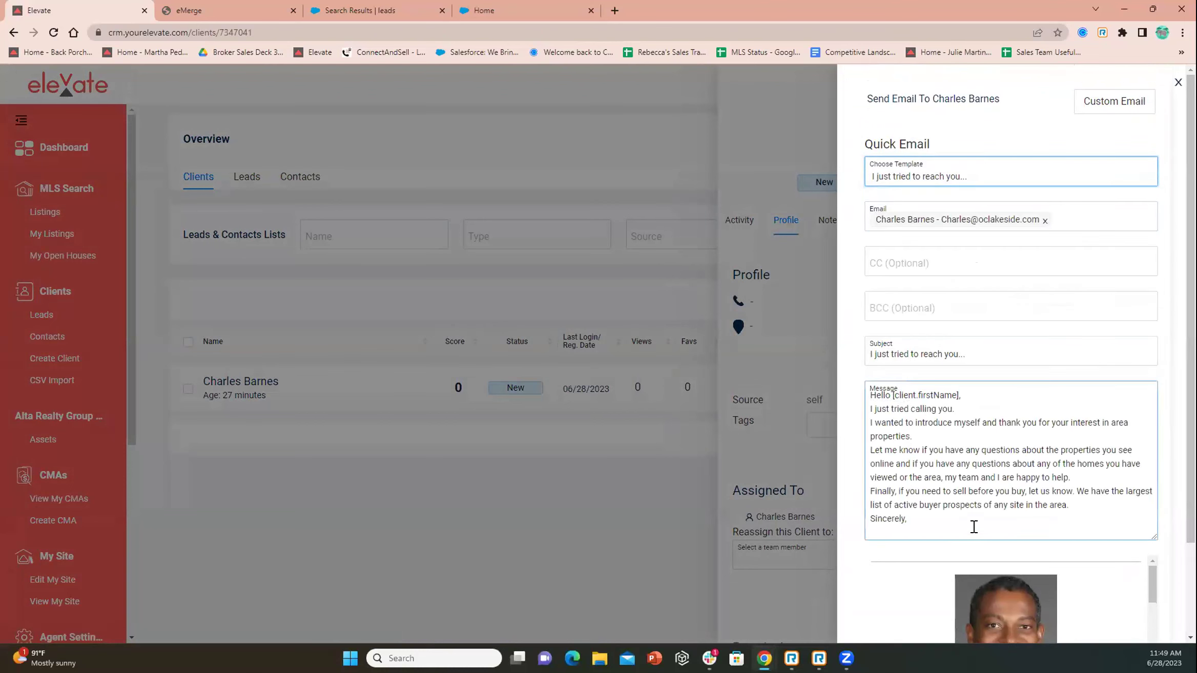
# Delete the message text and close the quick email and client panel without sending
pyautogui.moveTo(937, 523); pyautogui.dragTo(865, 391)
pyautogui.press('BackSpace')
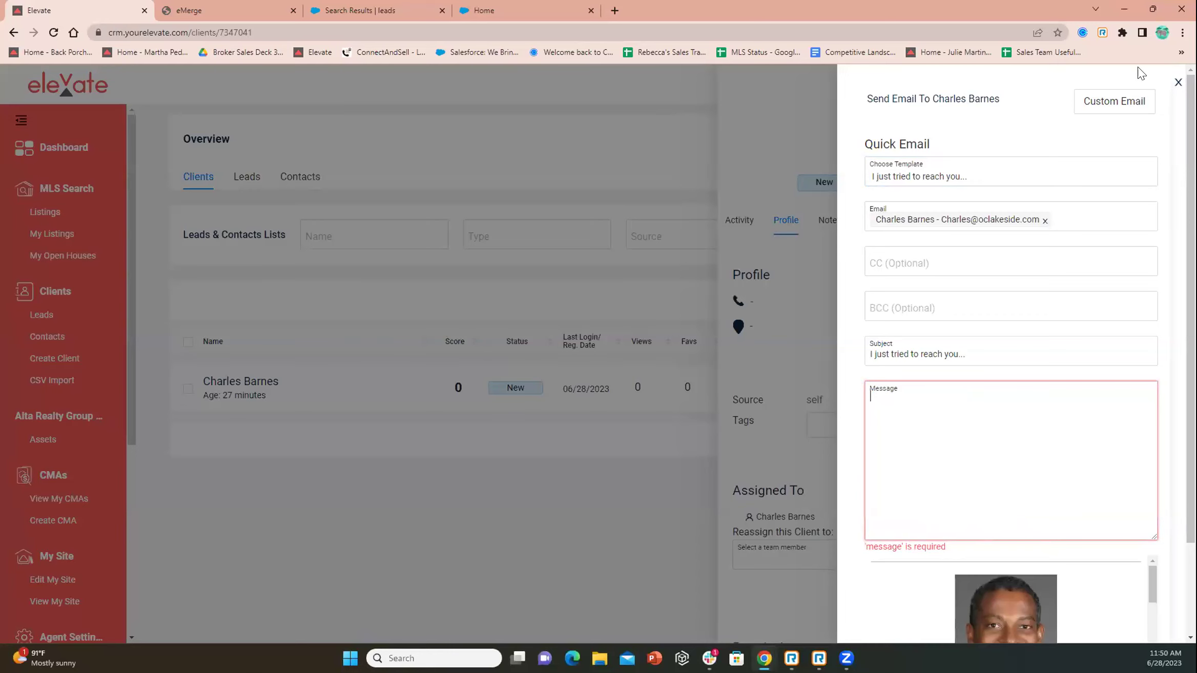
pyautogui.press('Escape')
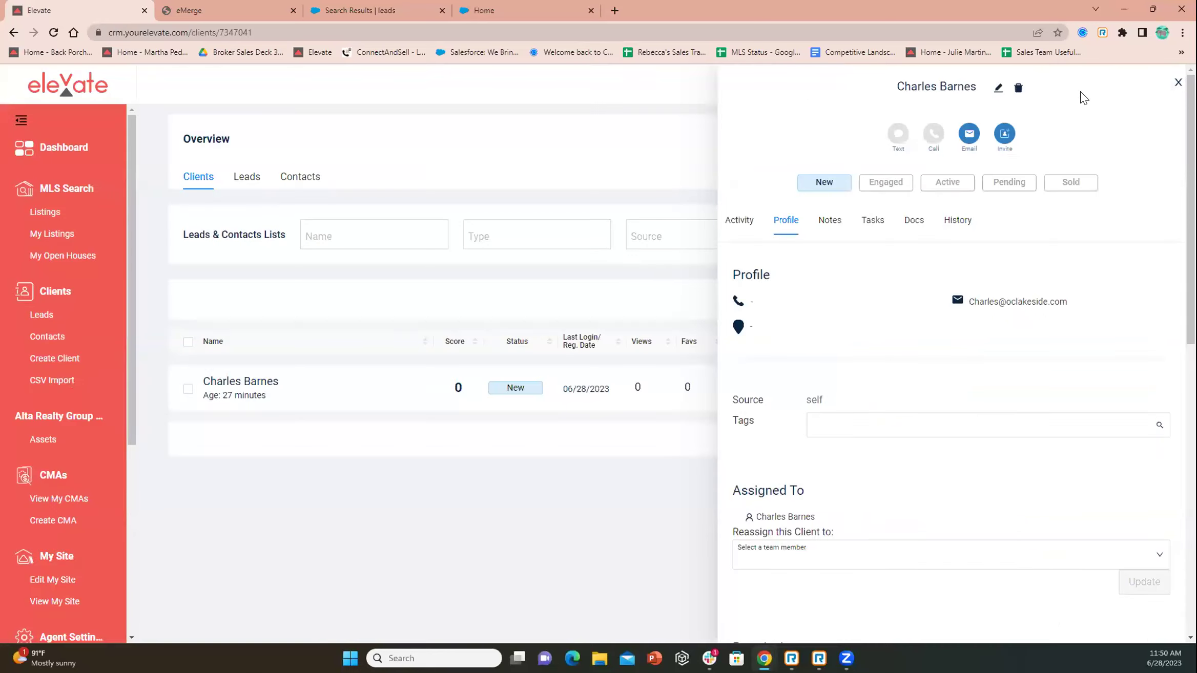
pyautogui.press('Escape')
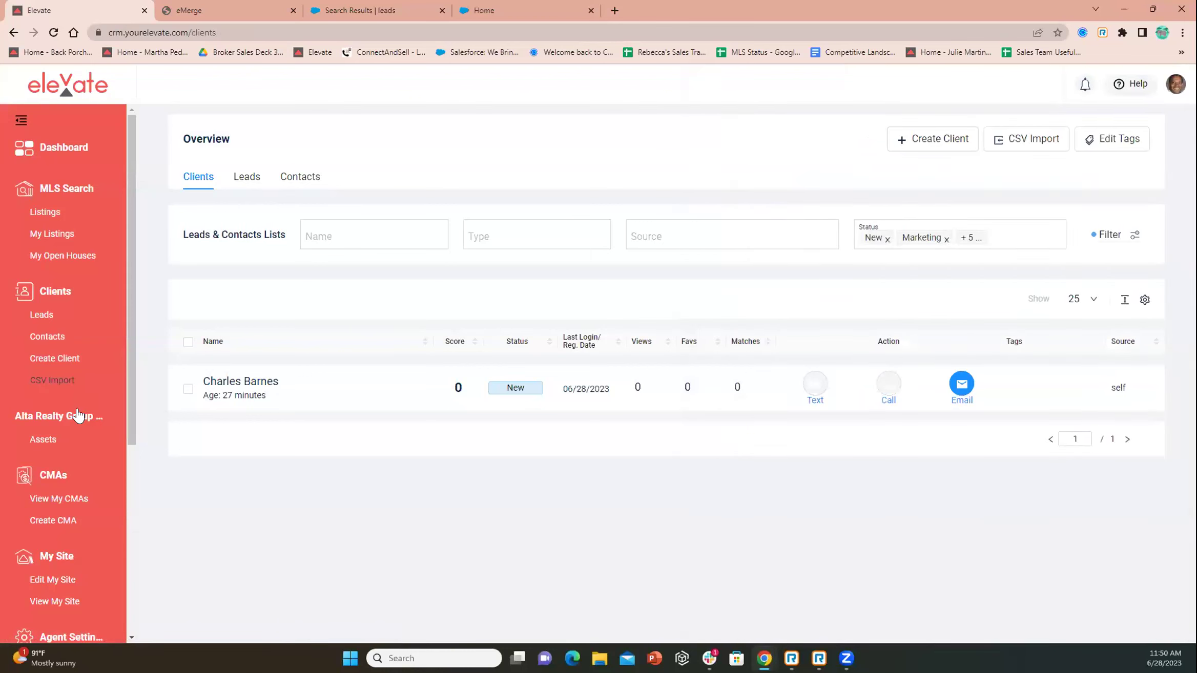
# Open the Email Signature editor and inspect its contact text block
pyautogui.scroll(-5, 76, 408)
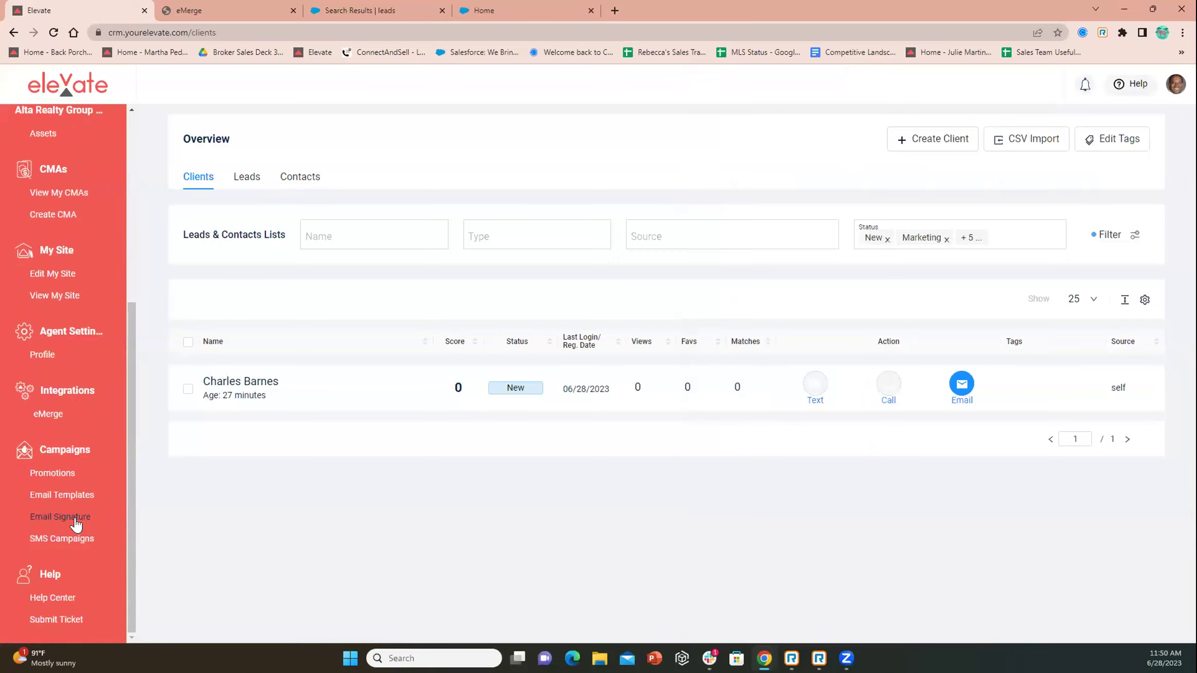
pyautogui.click(75, 519)
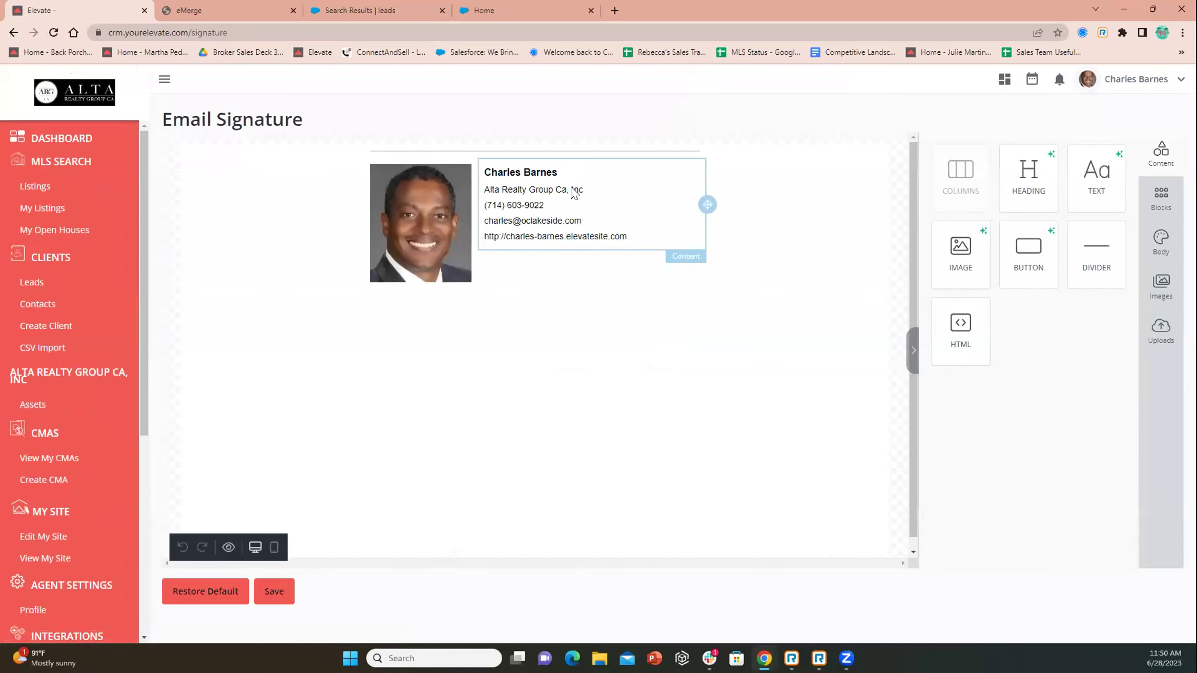
pyautogui.click(588, 173)
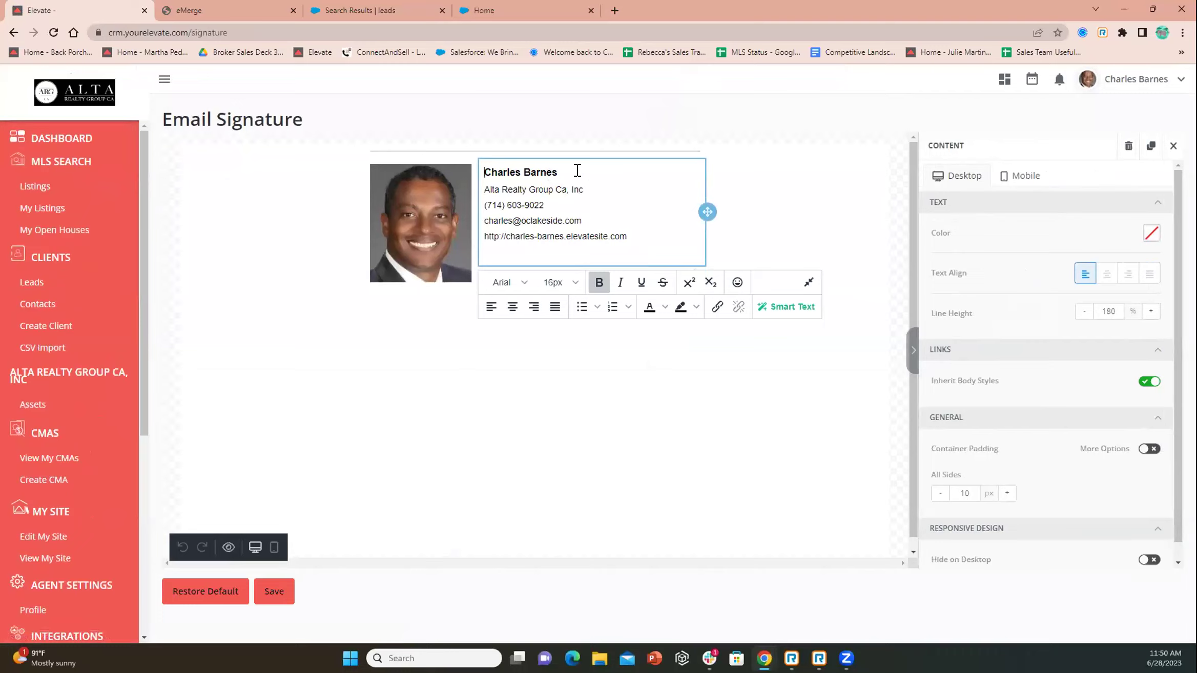
pyautogui.click(686, 456)
# Add an image block and a button block, recolouring the button yellow, red, then black
pyautogui.moveTo(959, 256); pyautogui.dragTo(414, 328)
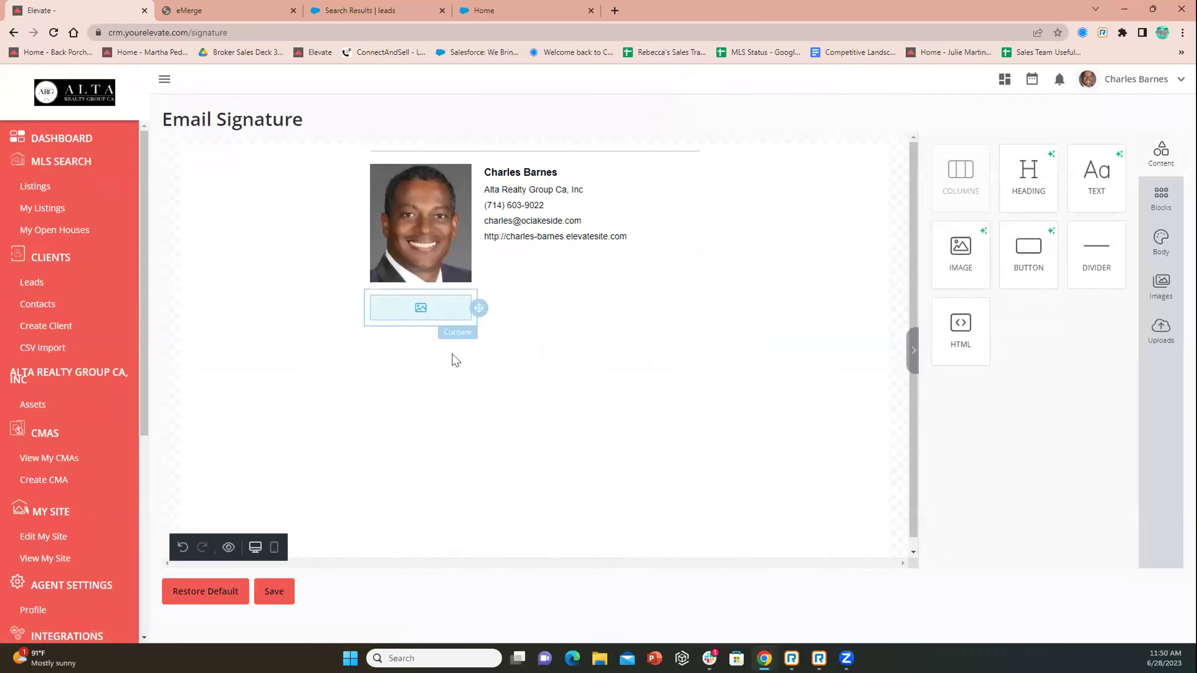
pyautogui.moveTo(1027, 251); pyautogui.dragTo(585, 289)
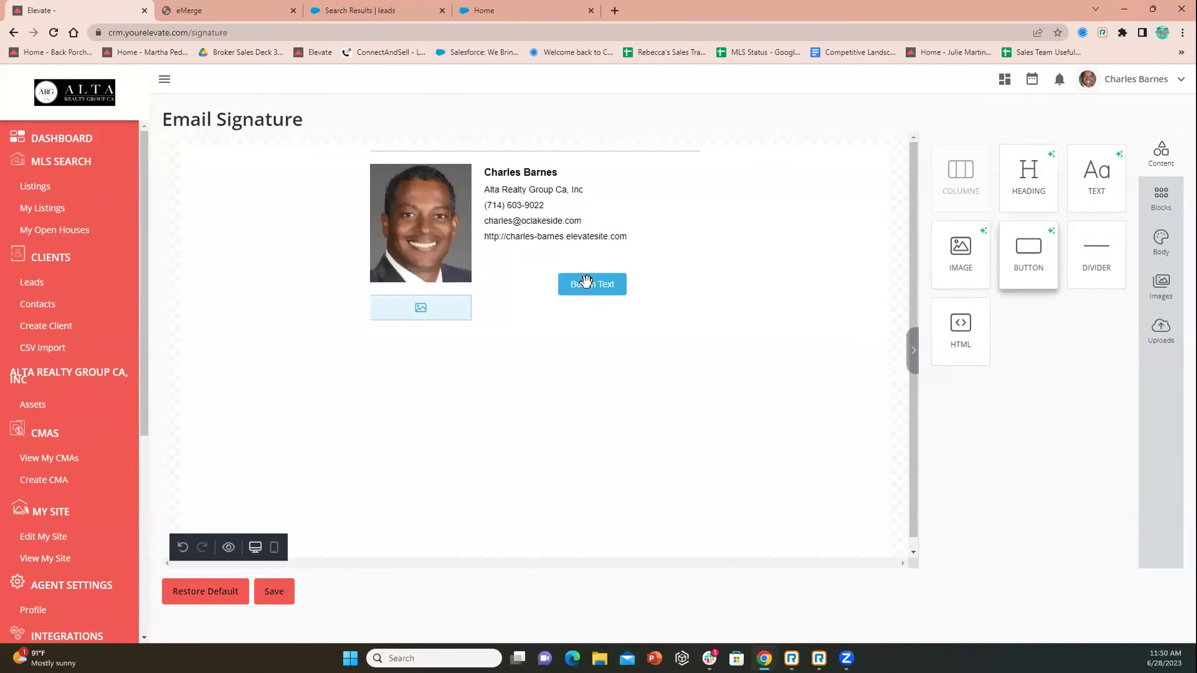
pyautogui.click(589, 285)
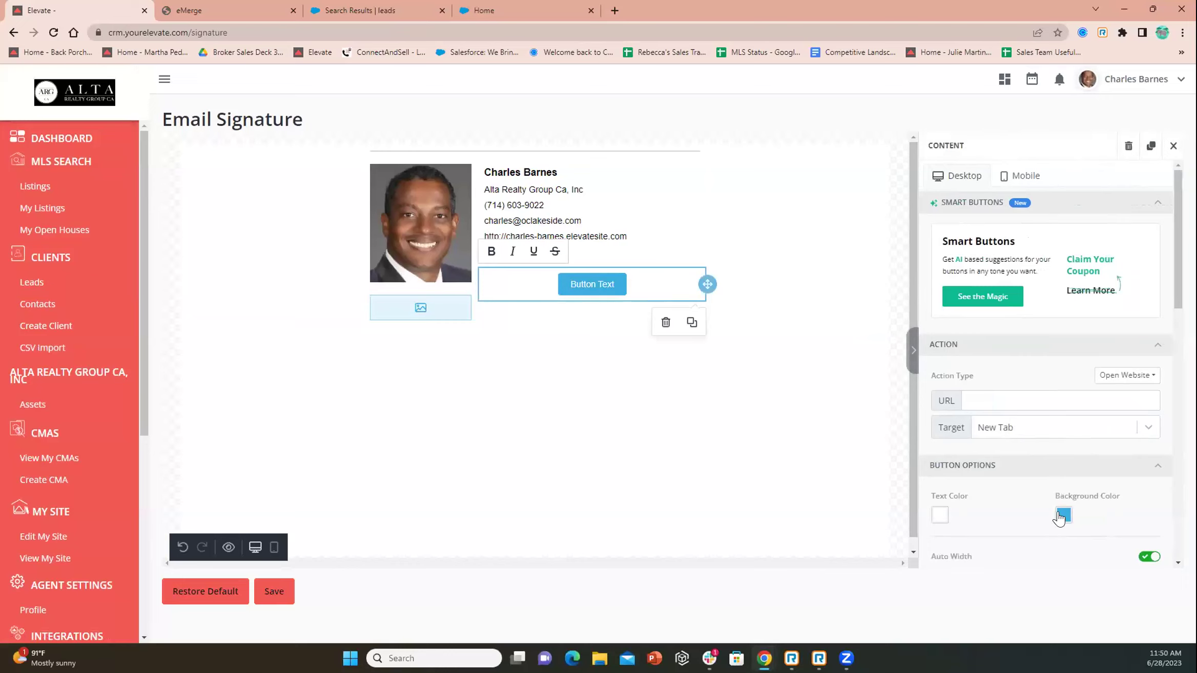
pyautogui.click(1061, 514)
pyautogui.click(1003, 482)
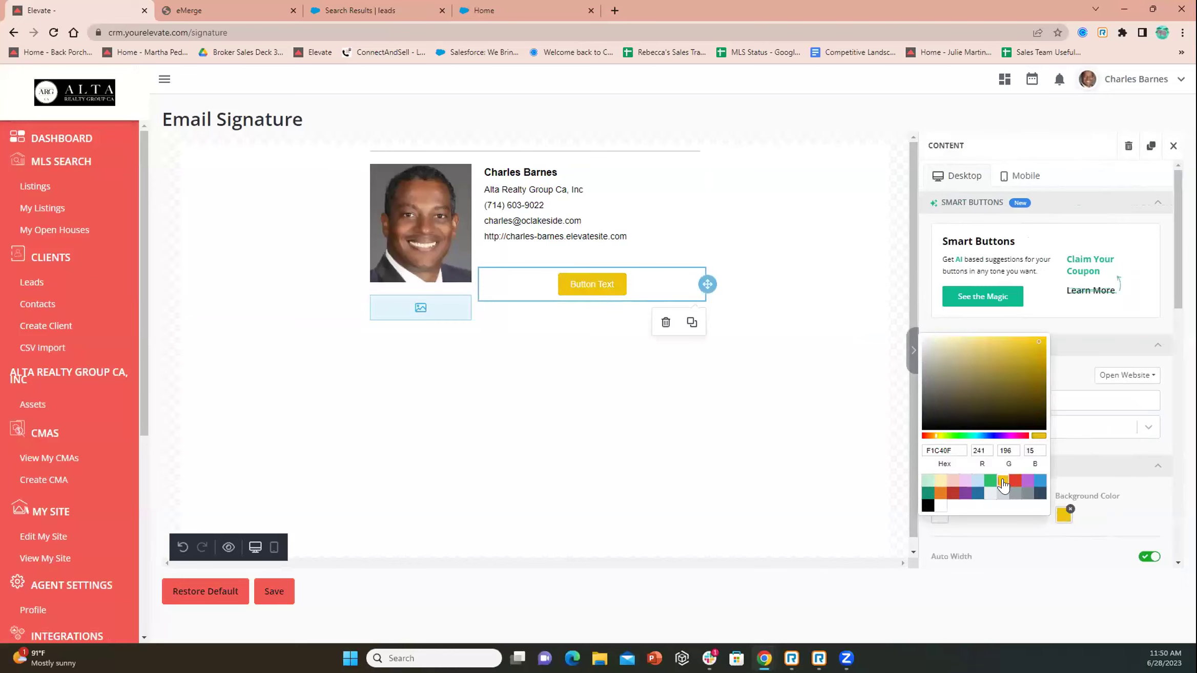
pyautogui.click(1013, 481)
pyautogui.click(928, 506)
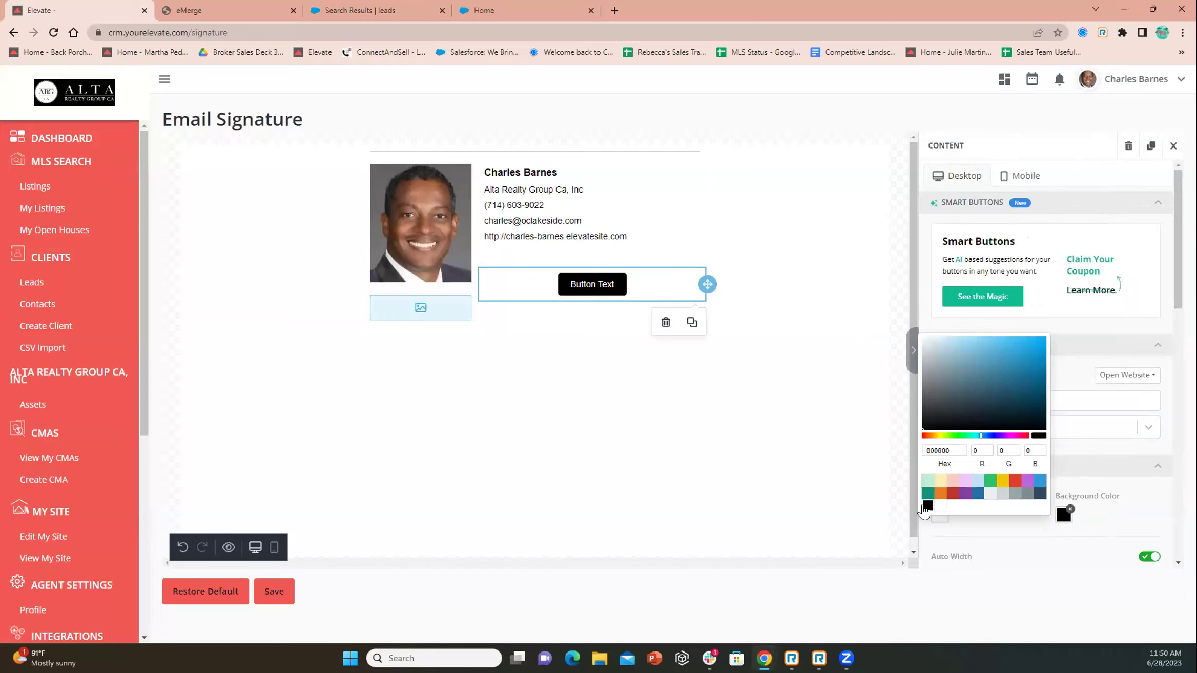
pyautogui.click(757, 442)
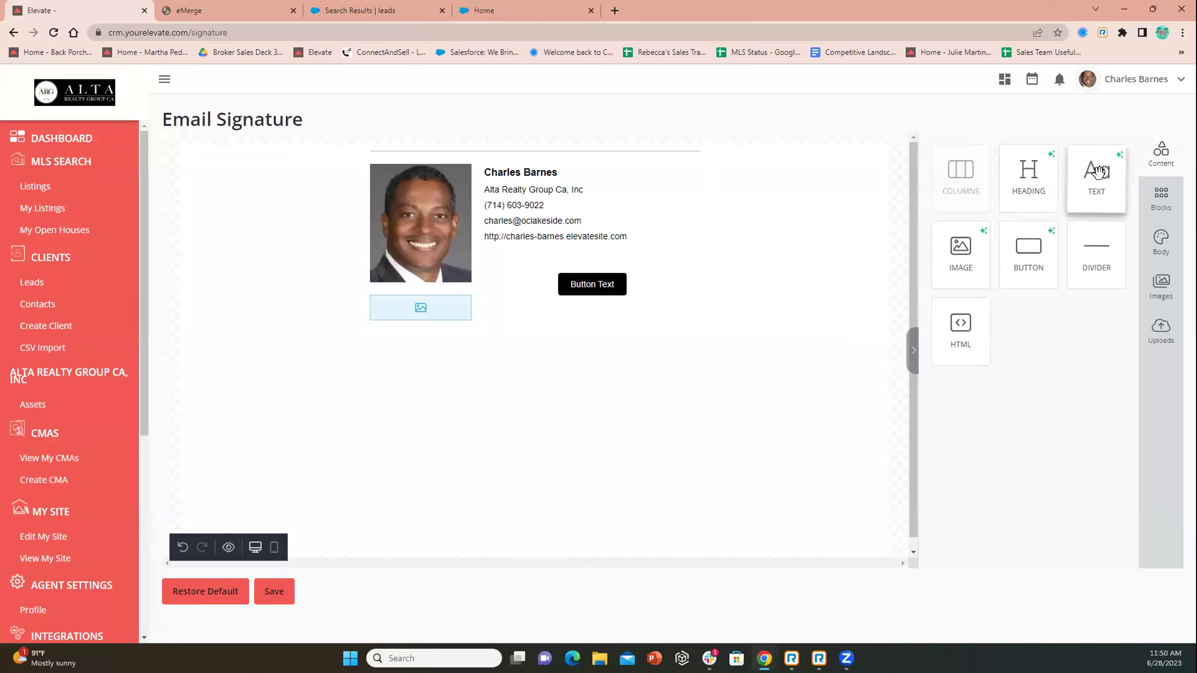
# Delete the test button and empty image blocks from the signature
pyautogui.click(638, 297)
pyautogui.click(664, 319)
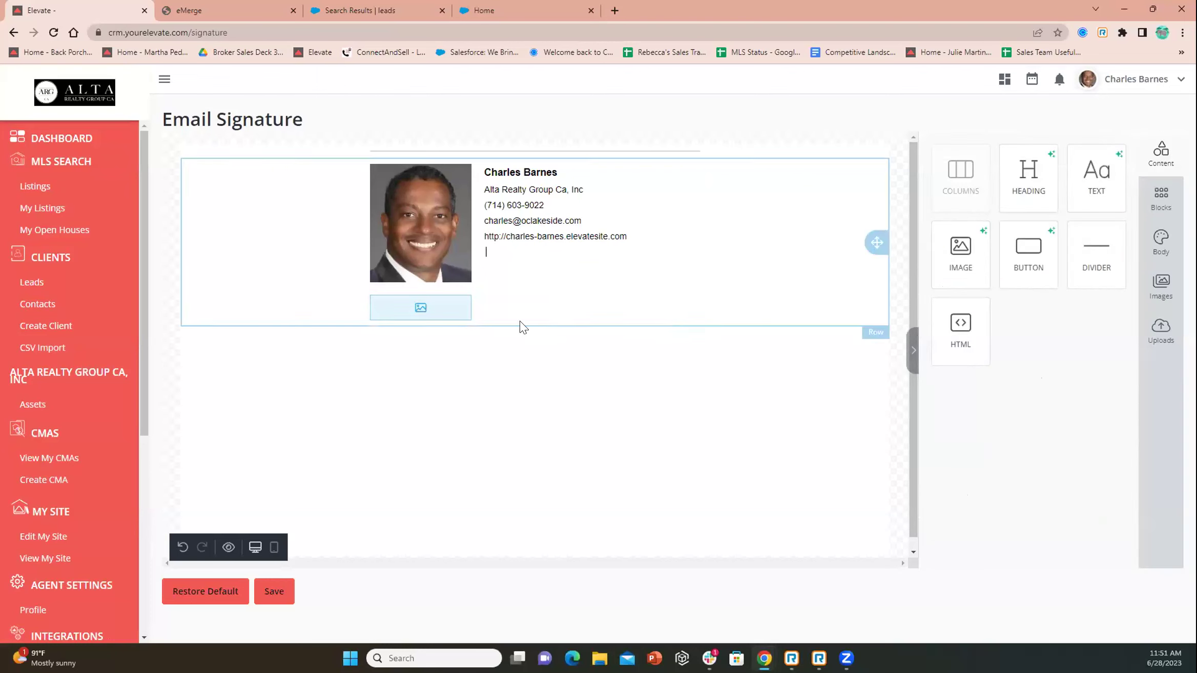
pyautogui.click(461, 315)
pyautogui.click(435, 345)
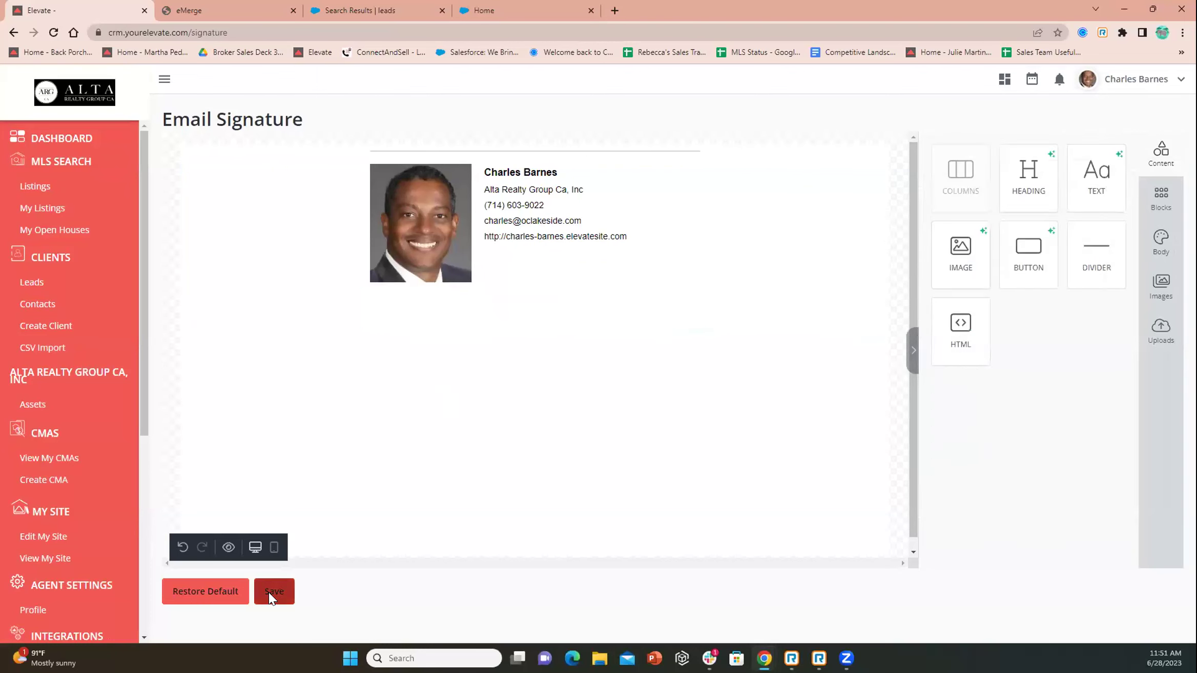
pyautogui.moveTo(145, 382); pyautogui.dragTo(132, 532)
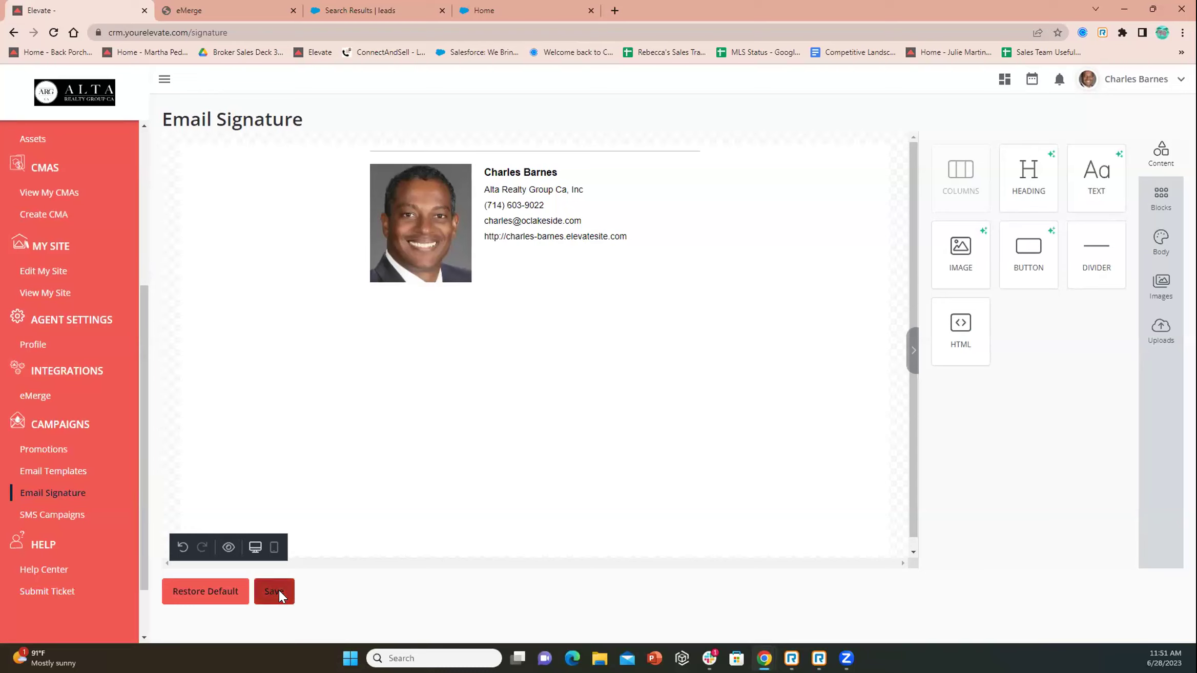
# Open SMS Campaigns from the Campaigns section of the sidebar
pyautogui.click(52, 520)
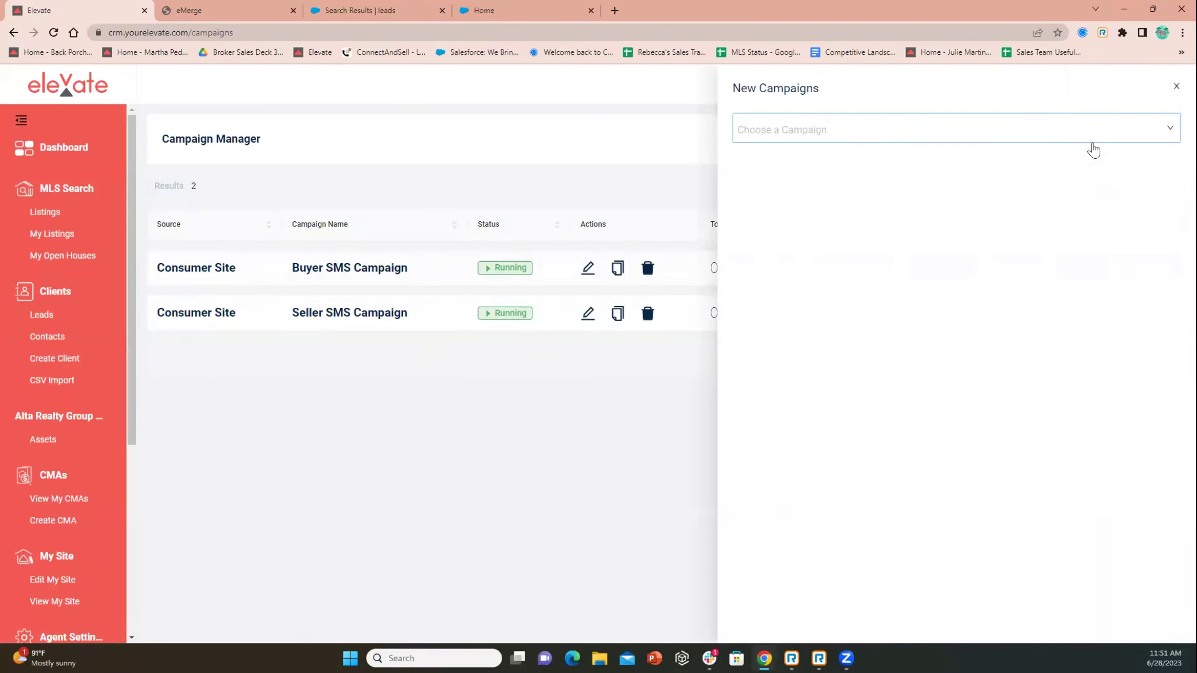
# Choose 'Create Your Own' to start a campaign from scratch
pyautogui.click(792, 136)
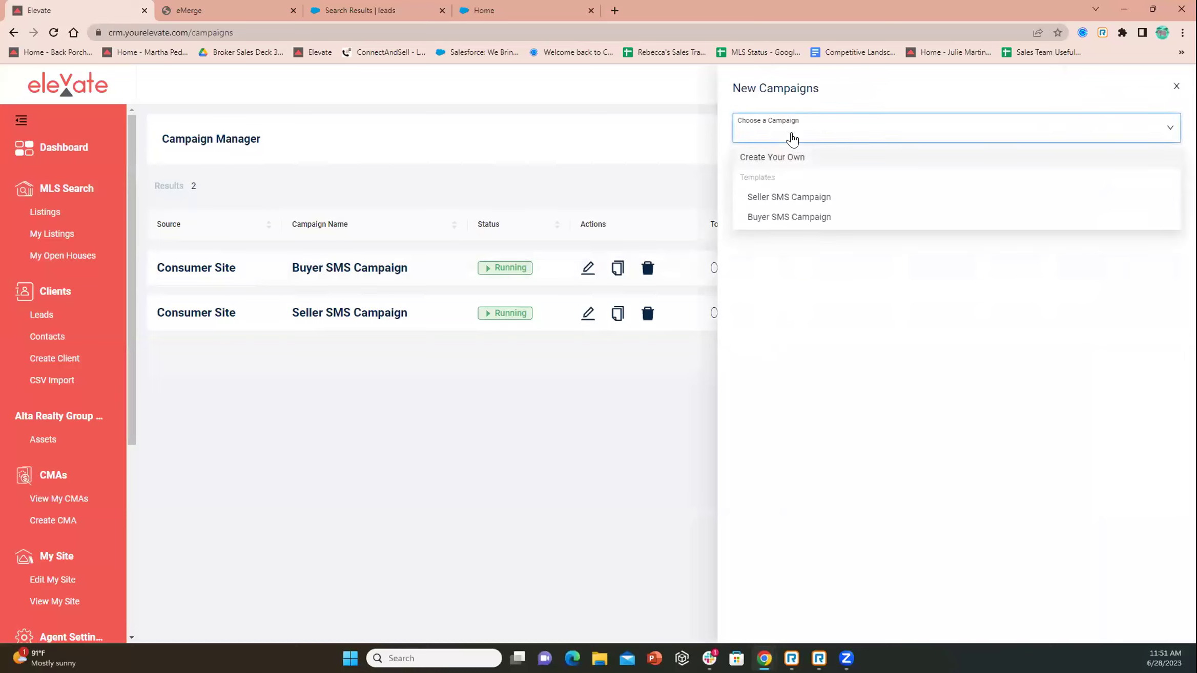
pyautogui.click(787, 148)
pyautogui.click(796, 134)
pyautogui.click(790, 162)
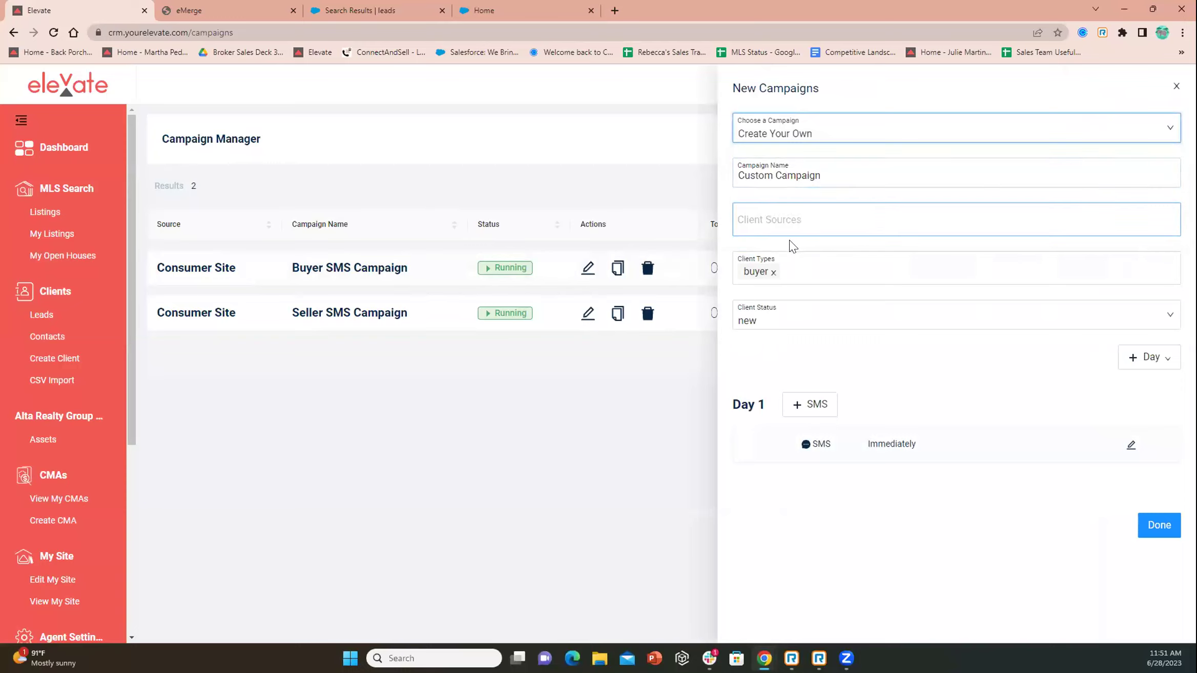
# Add and then remove 'self' as a client source
pyautogui.click(771, 211)
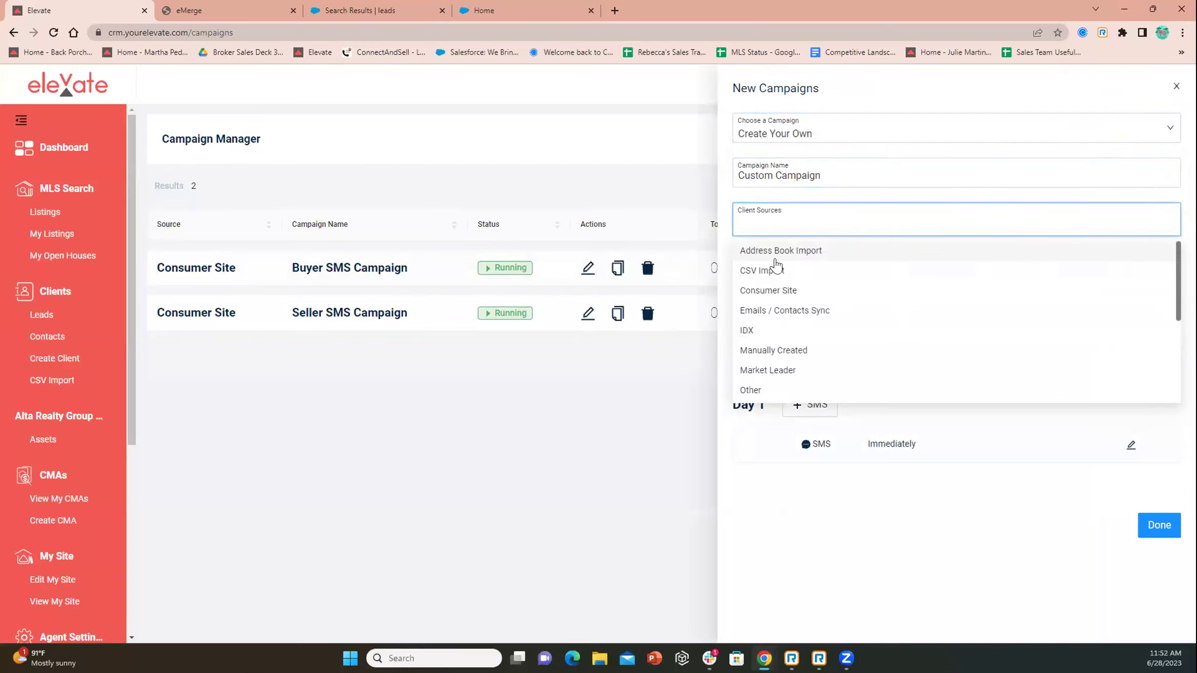
pyautogui.scroll(-2, 775, 269)
pyautogui.scroll(-2, 776, 268)
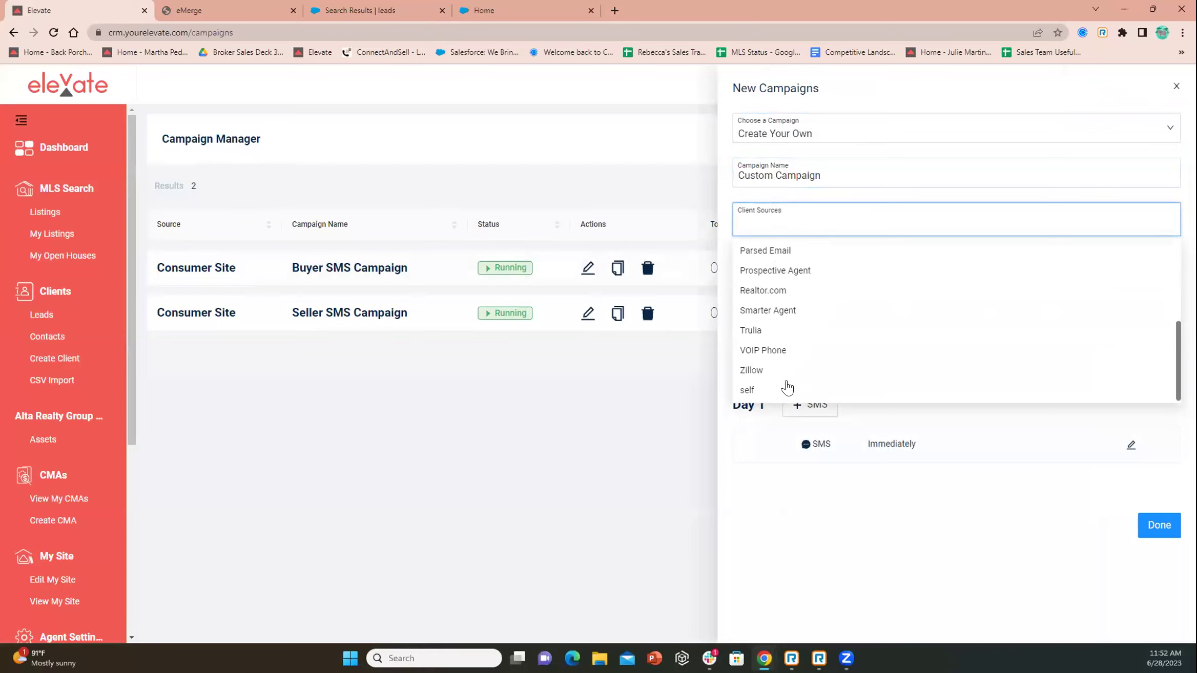
pyautogui.click(747, 392)
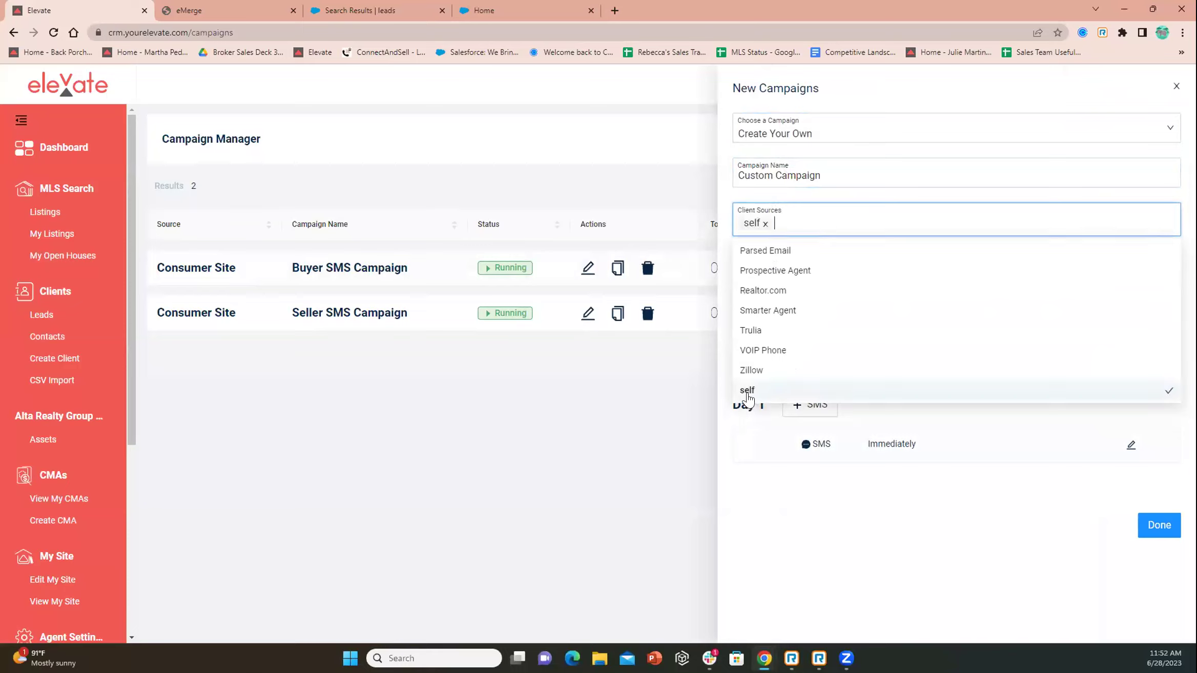
pyautogui.click(765, 223)
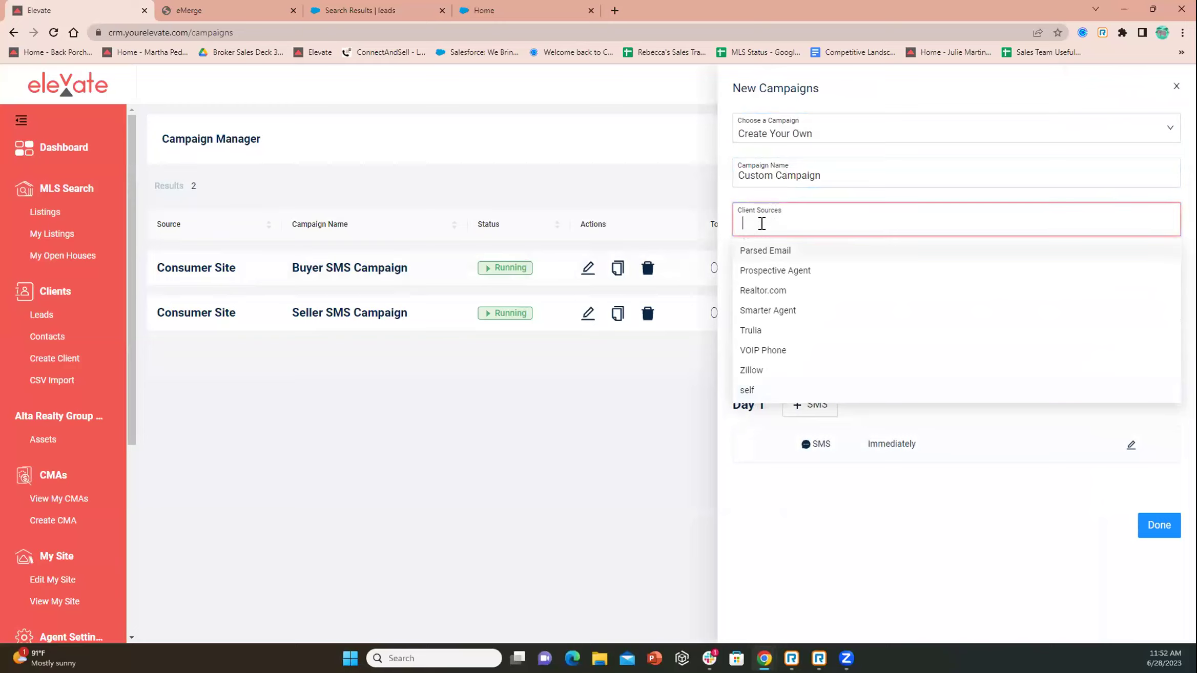
pyautogui.click(1002, 547)
pyautogui.click(859, 260)
# Browse the + Day list, then close the New Campaigns panel without saving
pyautogui.click(1149, 356)
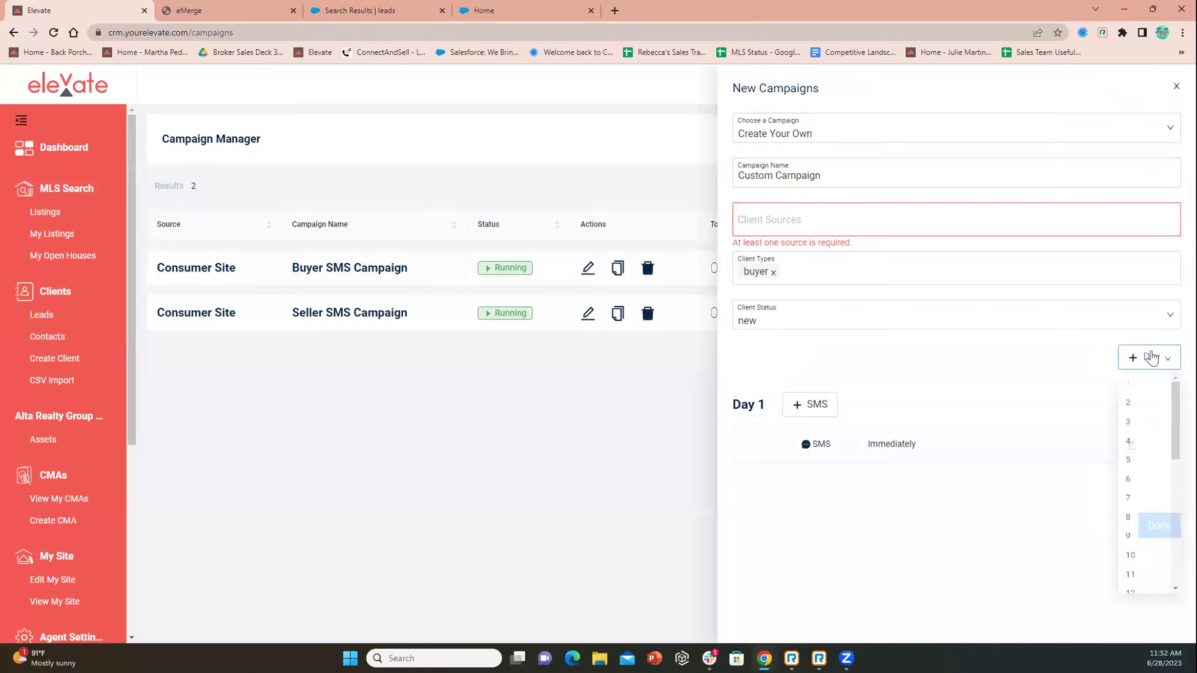
pyautogui.scroll(-5, 1147, 407)
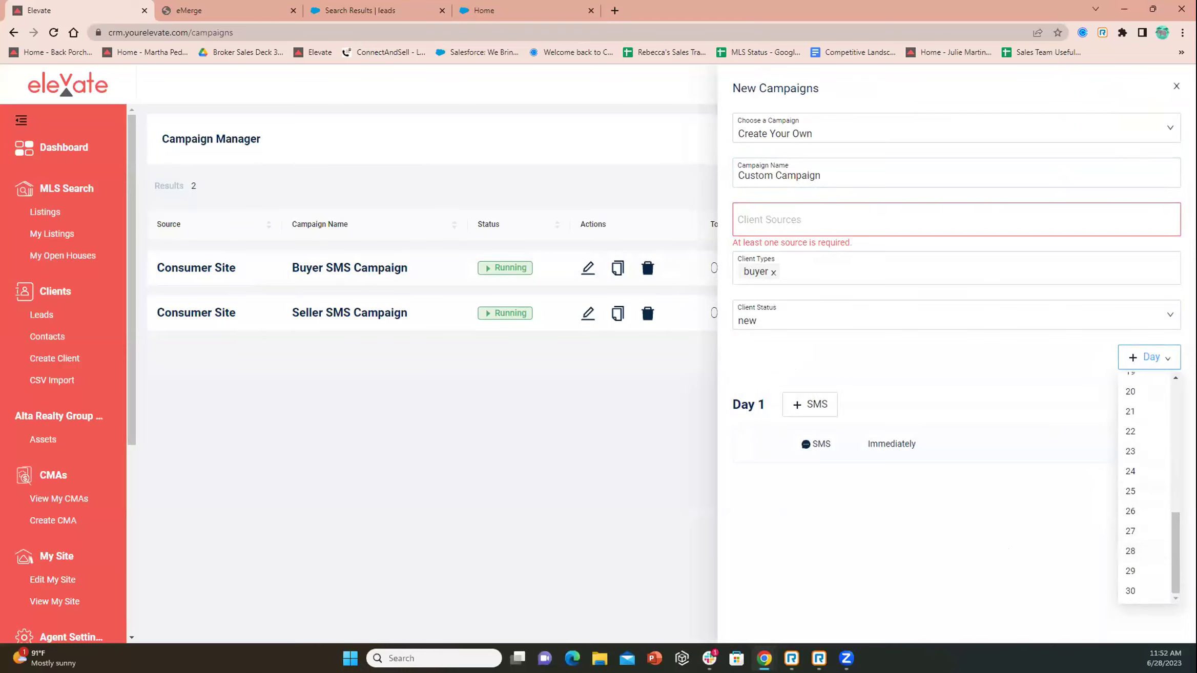
pyautogui.press('Escape')
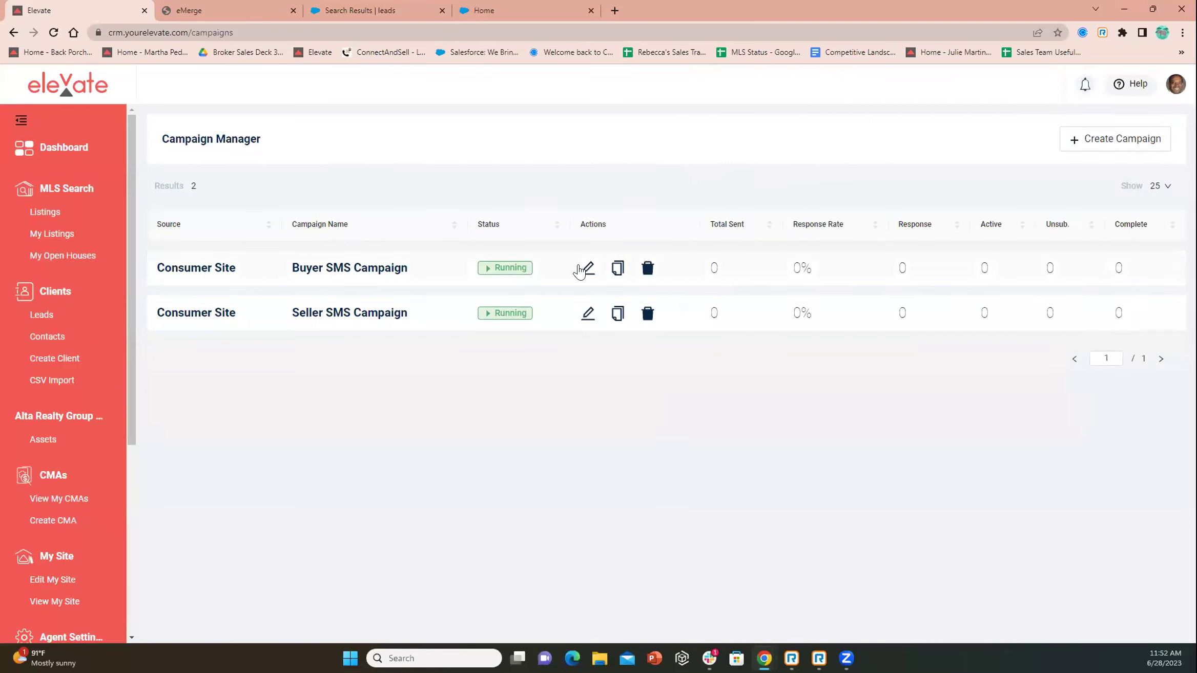
# Inspect the Buyer SMS Campaign's second Day 1 message unchanged, then close both panels
pyautogui.click(580, 271)
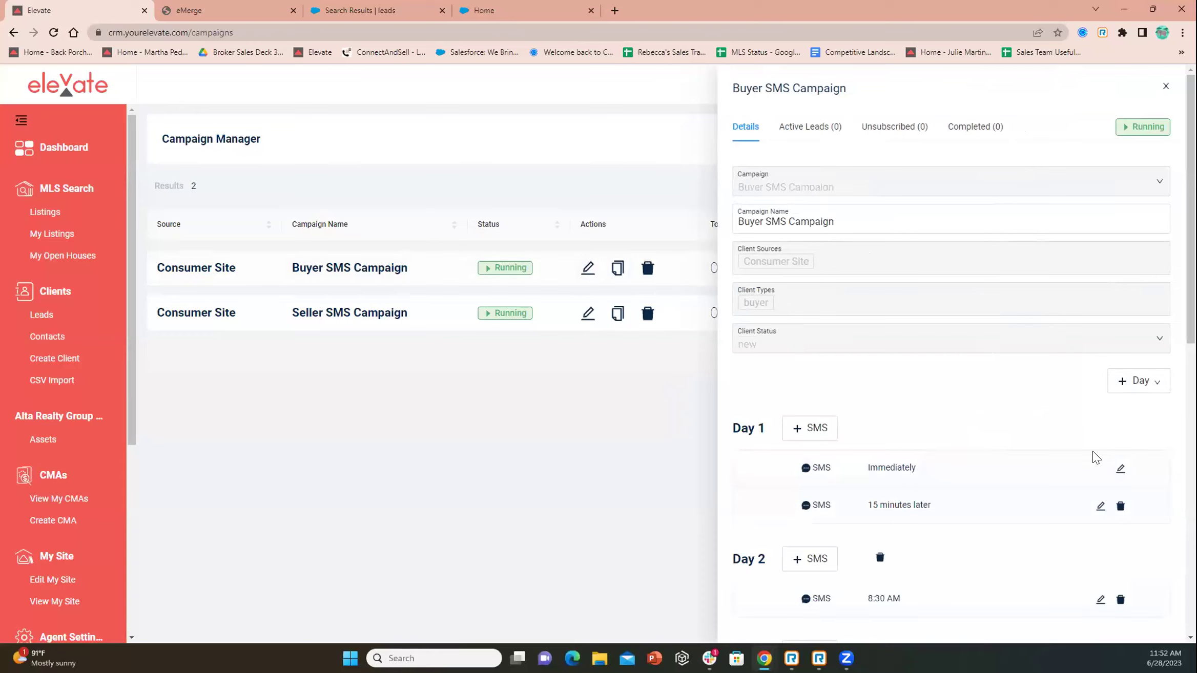
pyautogui.click(1099, 508)
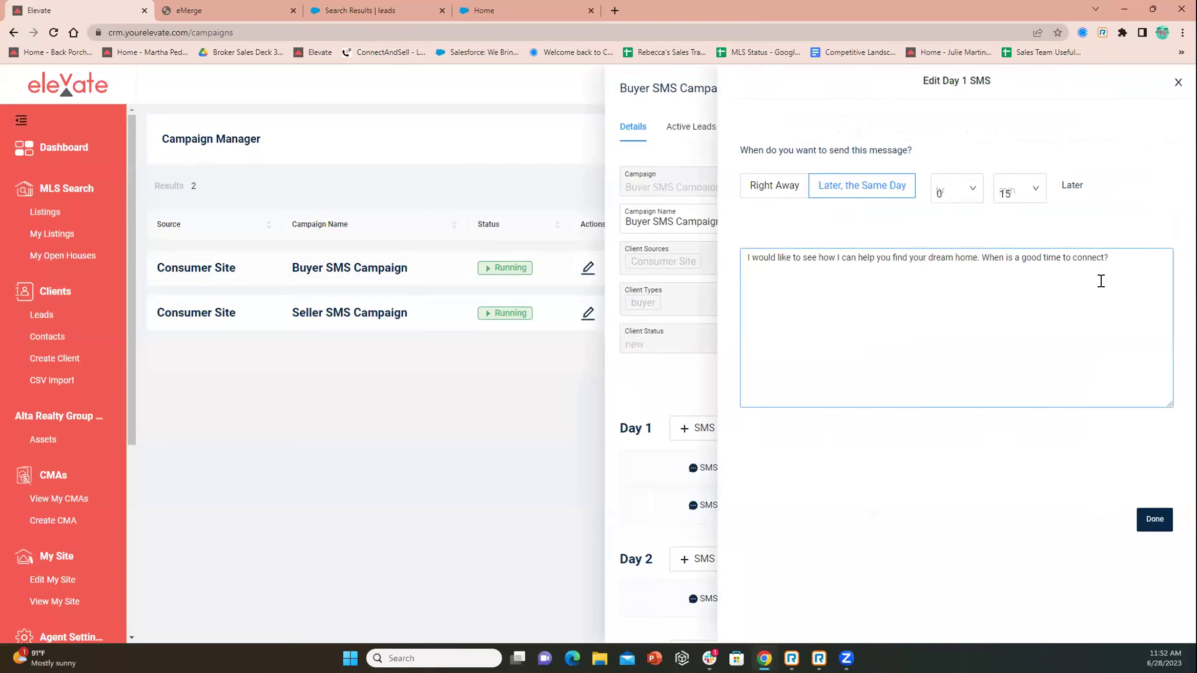
pyautogui.click(928, 93)
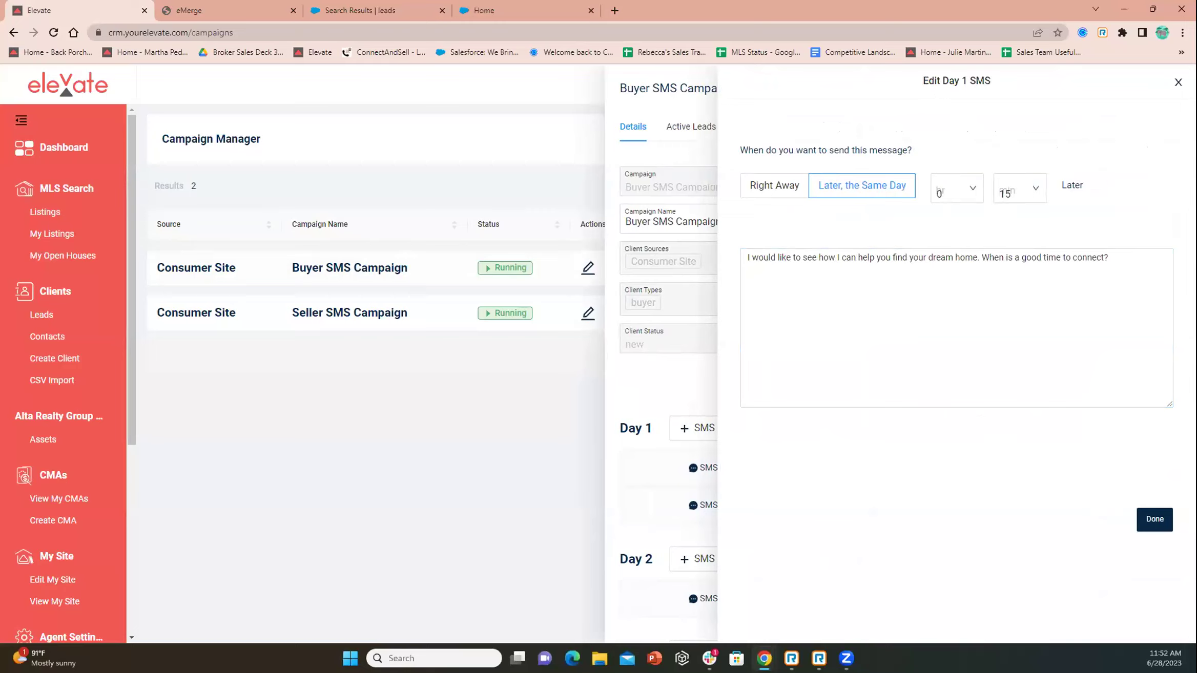
pyautogui.click(1178, 82)
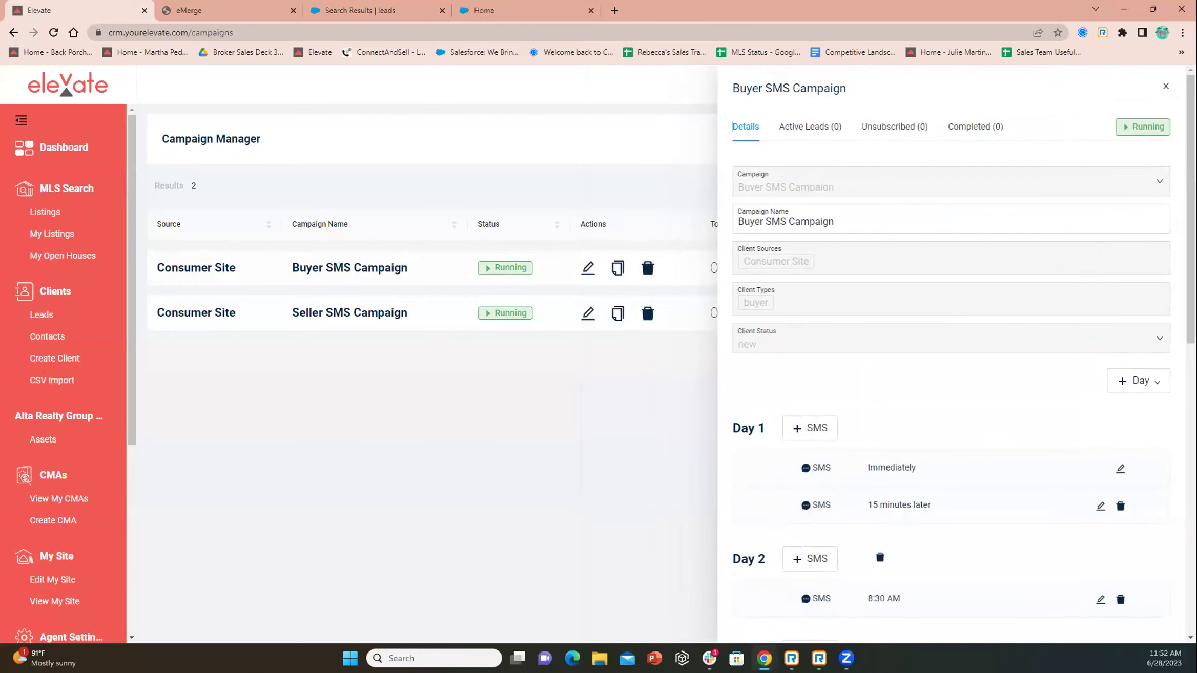
pyautogui.click(1165, 87)
pyautogui.scroll(-5, 60, 303)
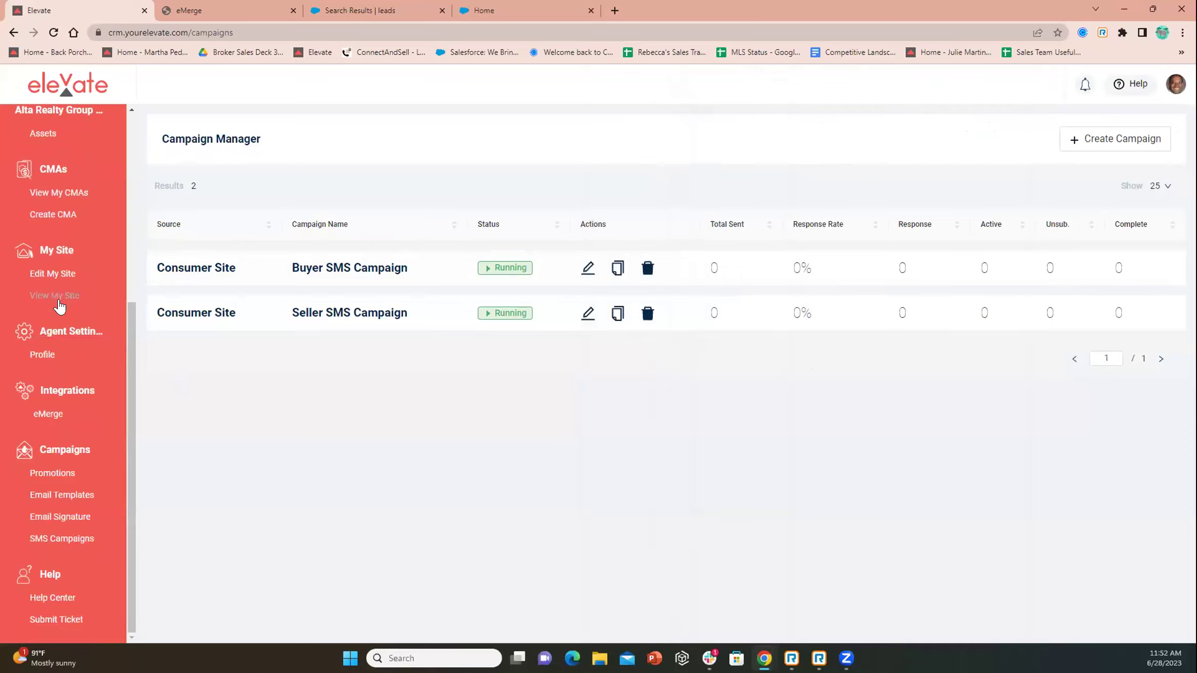
# Open the SMS Campaign Tool help article in a new tab, then return to the CRM Leads overview
pyautogui.click(50, 601)
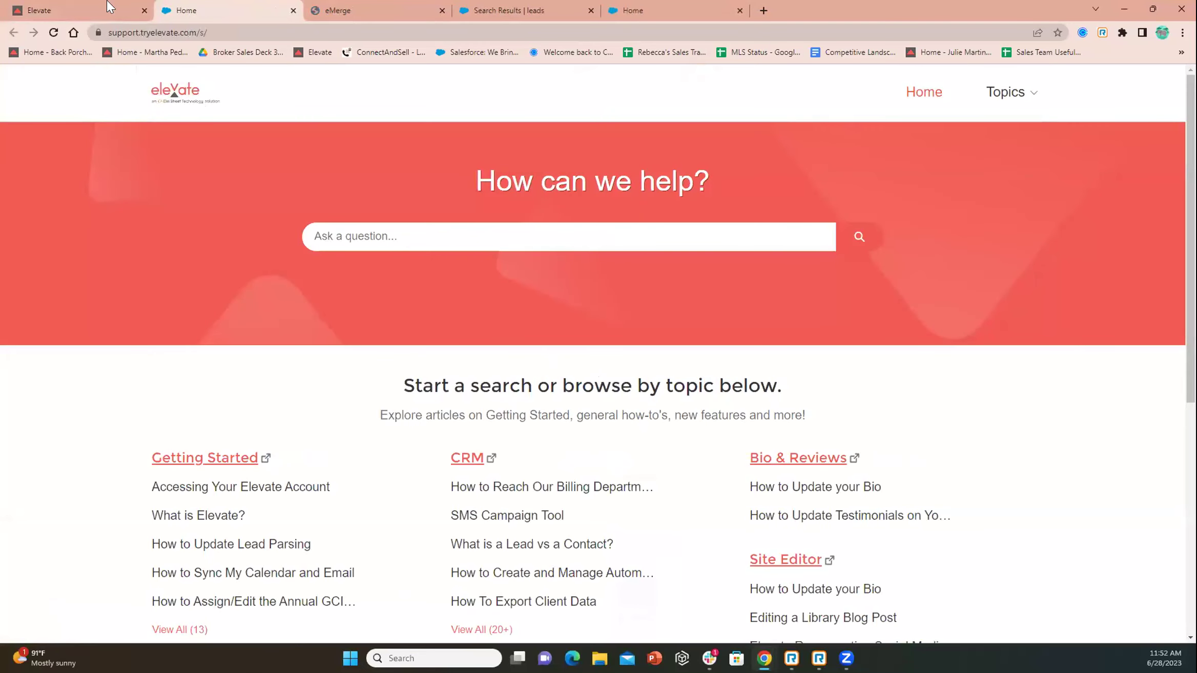
pyautogui.click(509, 516)
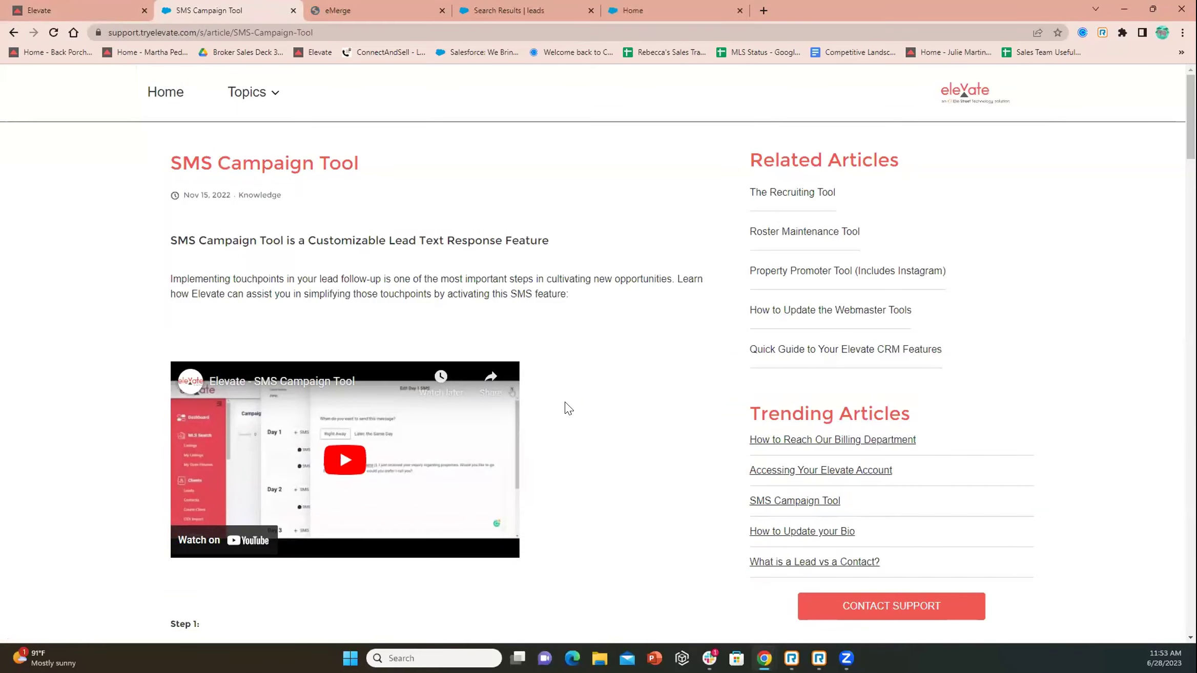
pyautogui.click(92, 9)
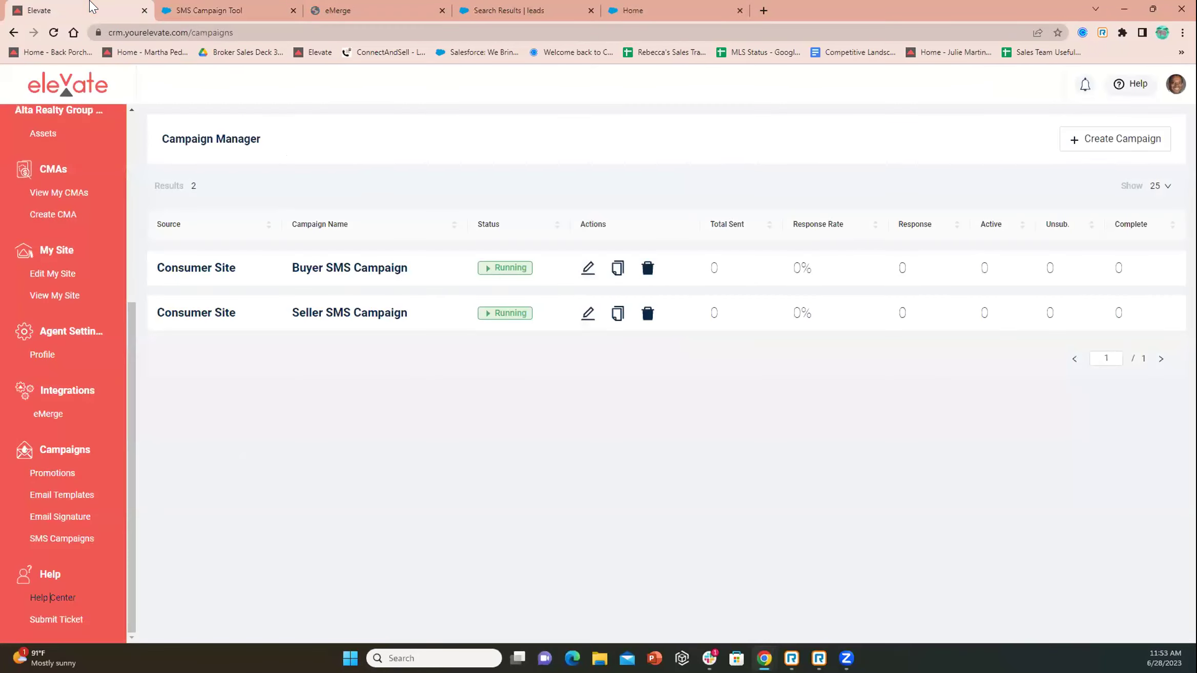
pyautogui.scroll(5, 72, 374)
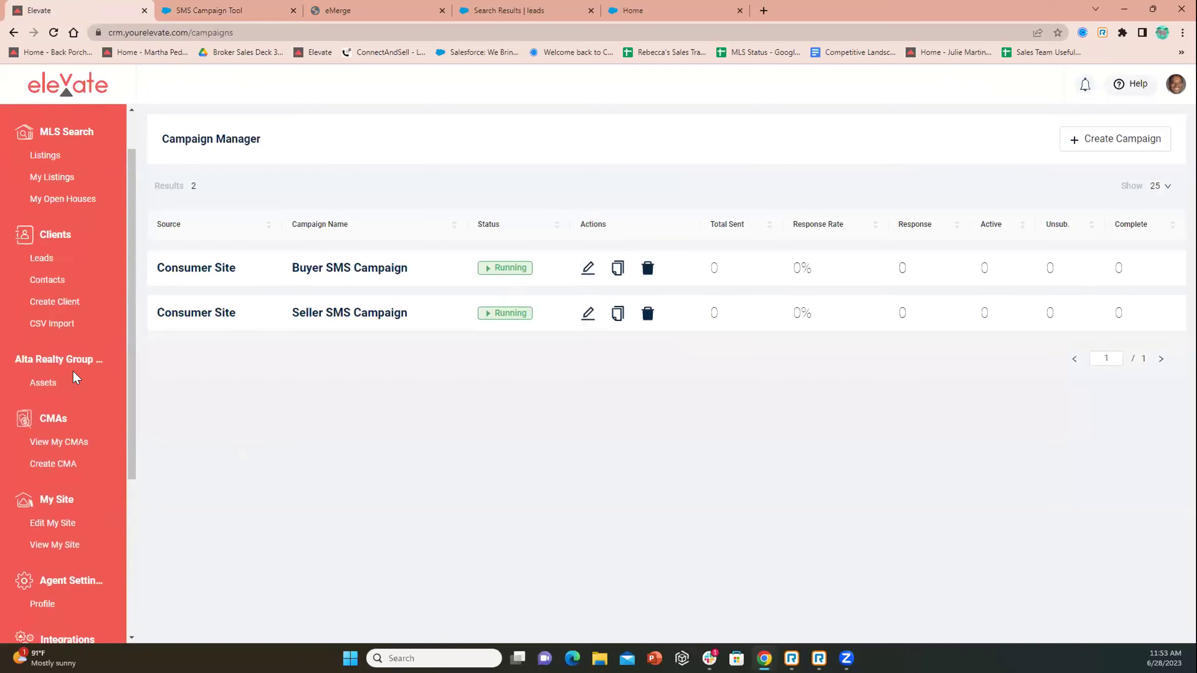
pyautogui.click(43, 315)
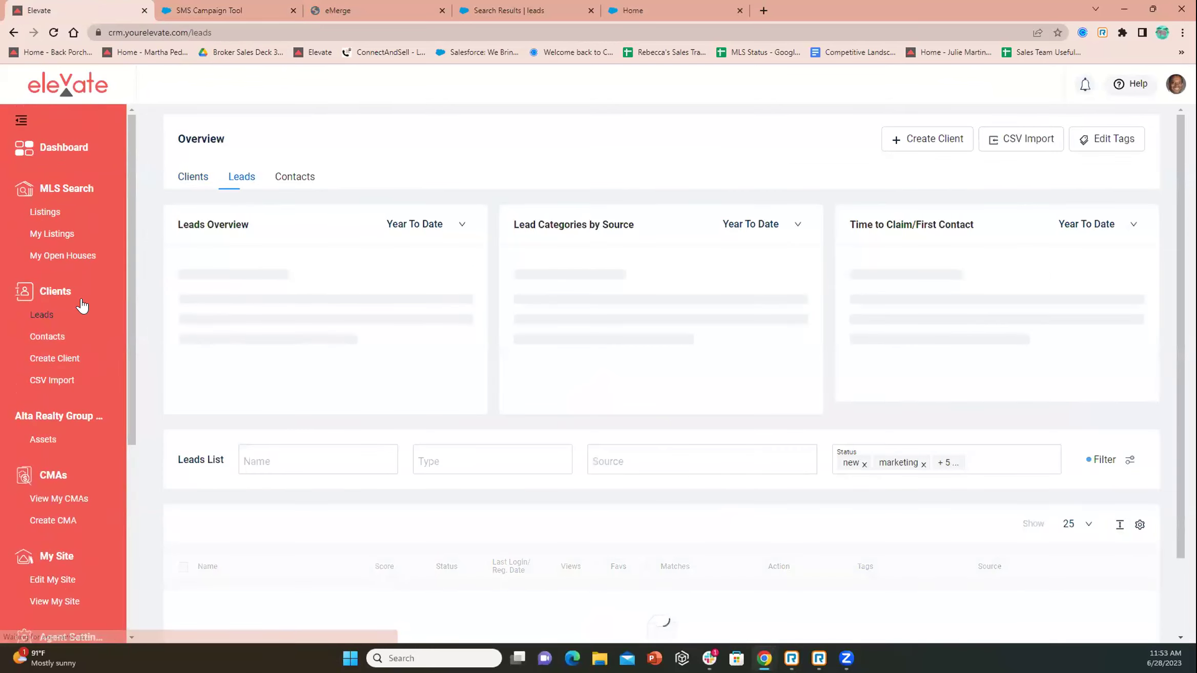
# Scroll down to the Leads List and open the single new self-sourced lead's details
pyautogui.scroll(-2, 210, 448)
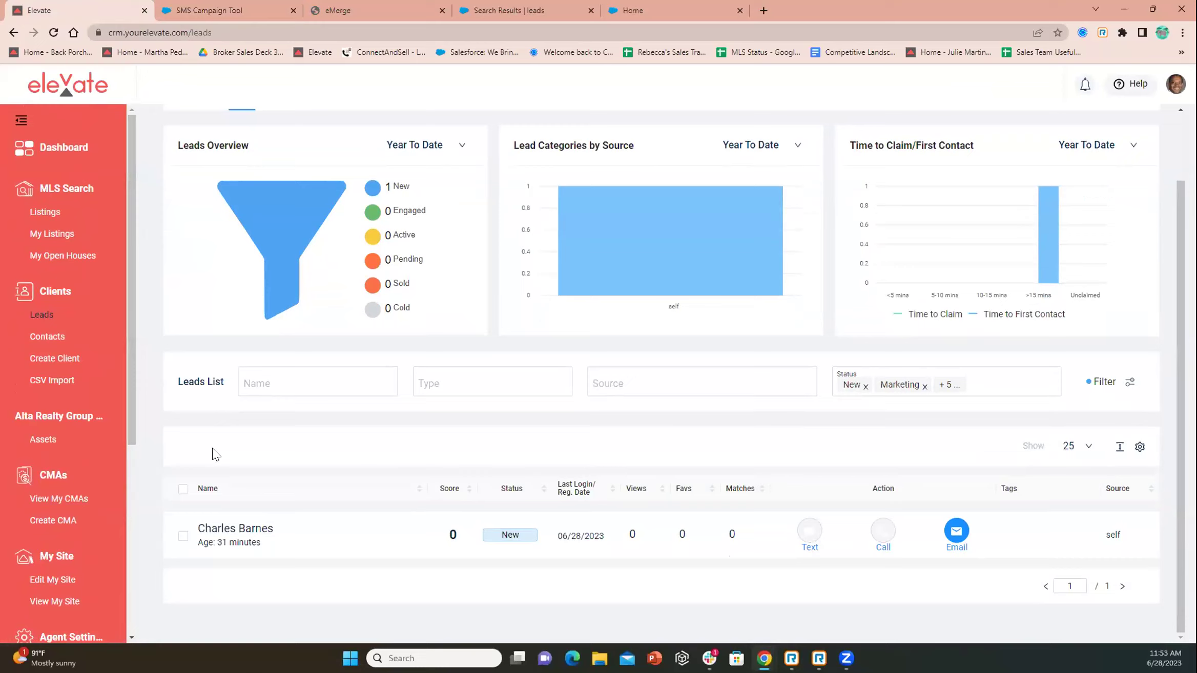
pyautogui.click(368, 547)
# Review the new lead's detail panel, then close it with Esc
pyautogui.scroll(-12, 779, 282)
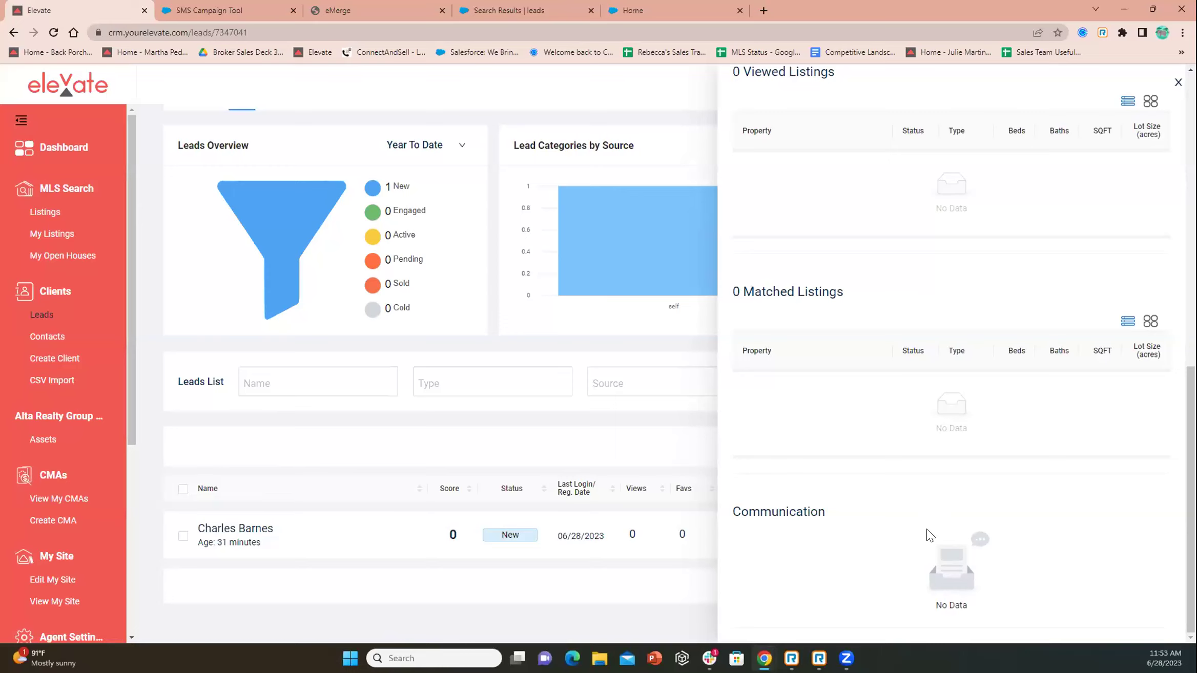
pyautogui.scroll(10, 928, 533)
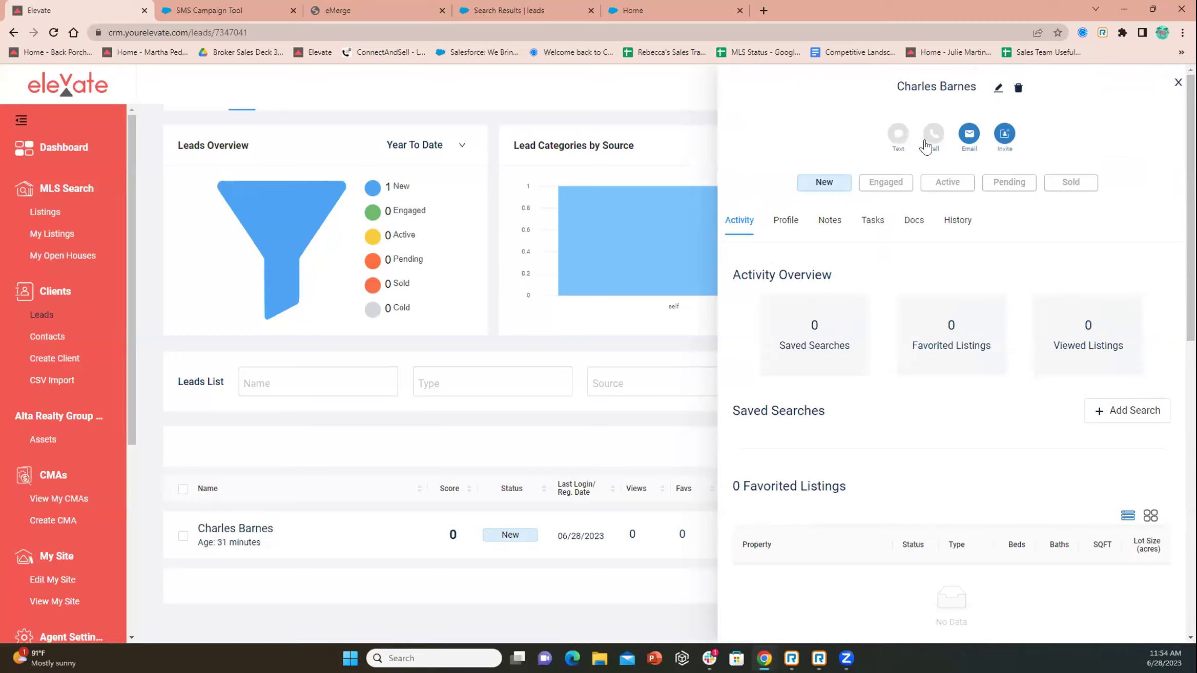
pyautogui.scroll(-10, 929, 253)
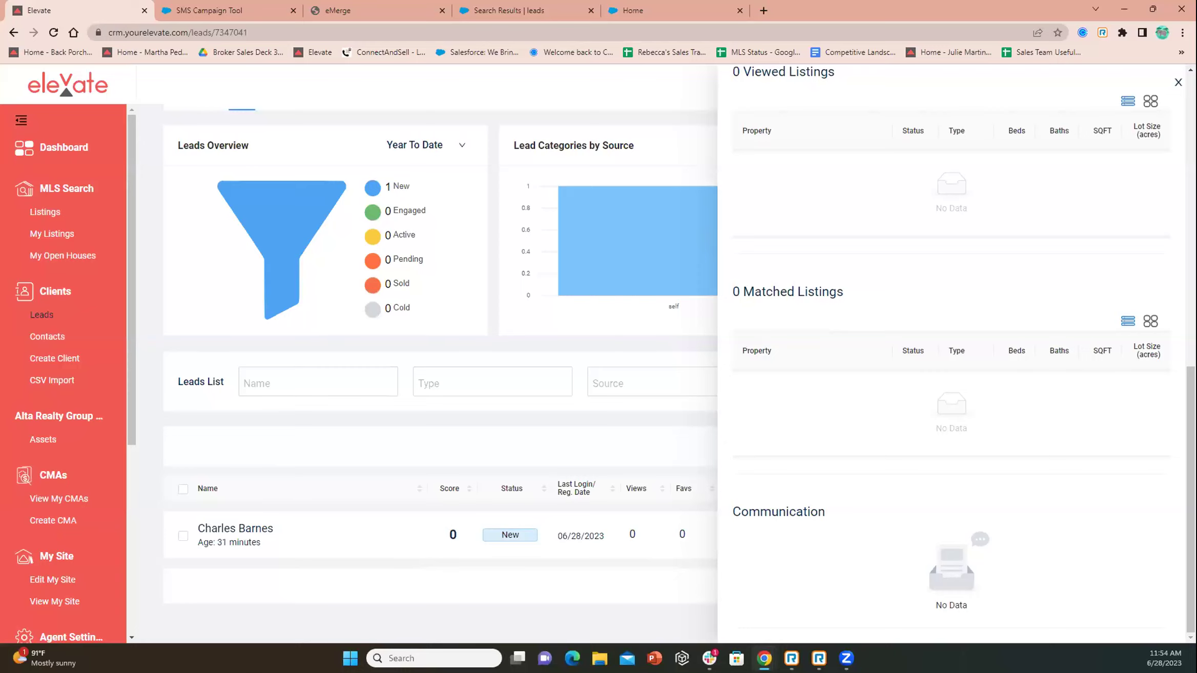
pyautogui.press('Escape')
pyautogui.scroll(-4, 35, 352)
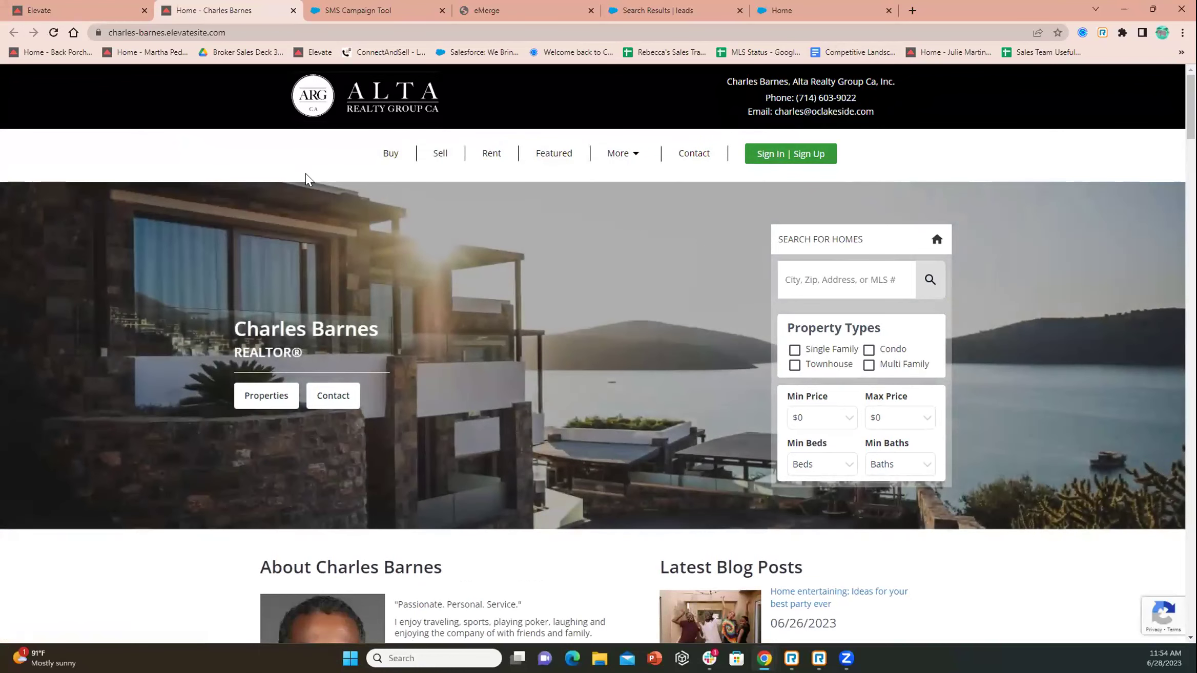
# Return to the CRM dashboard showing 1 new lead and 0 active clients, then launch the Help Center
pyautogui.click(95, 10)
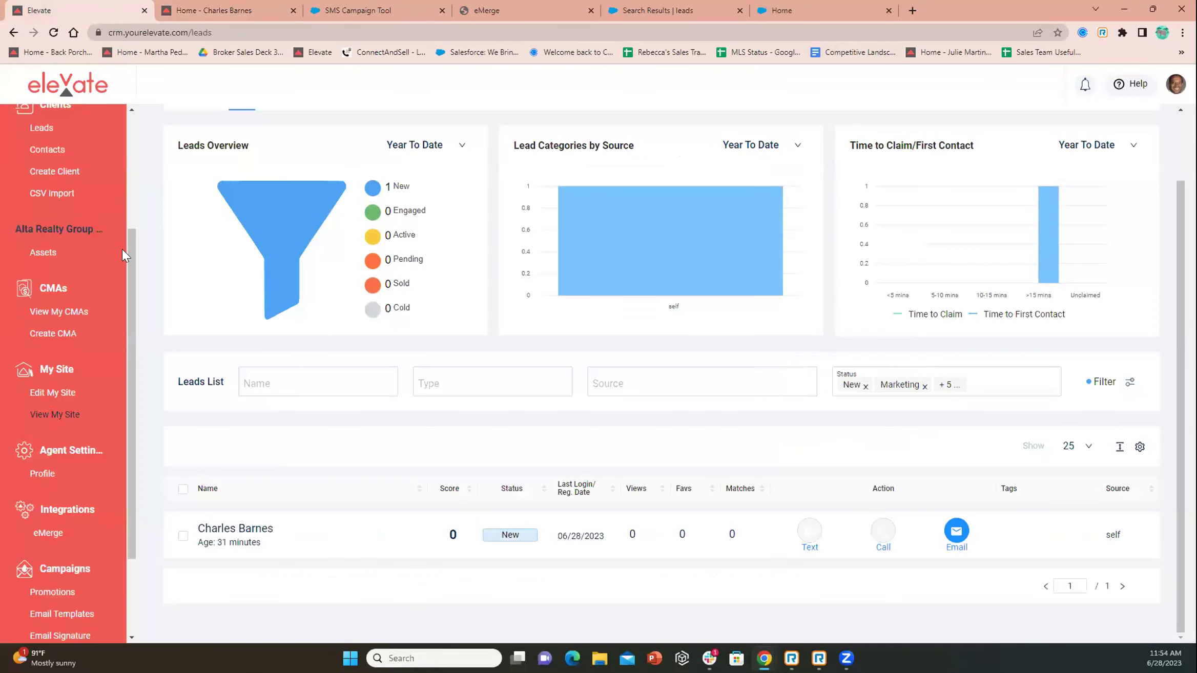
pyautogui.moveTo(129, 249); pyautogui.dragTo(116, 136)
pyautogui.click(80, 147)
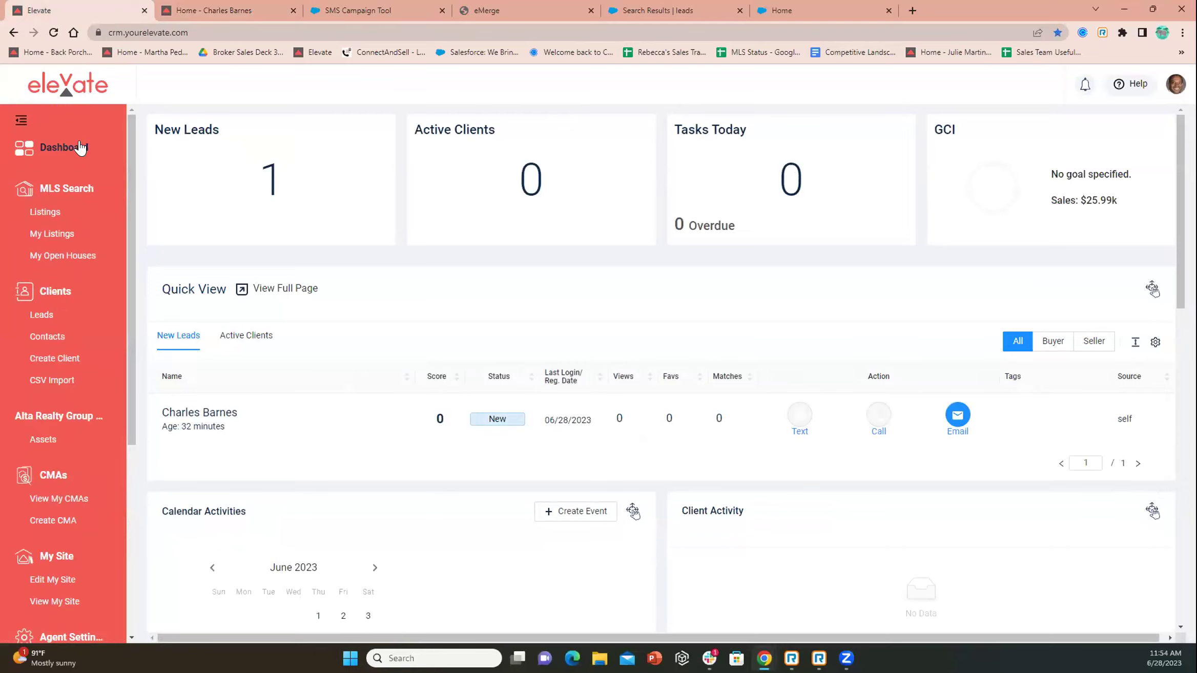
pyautogui.scroll(-5, 28, 343)
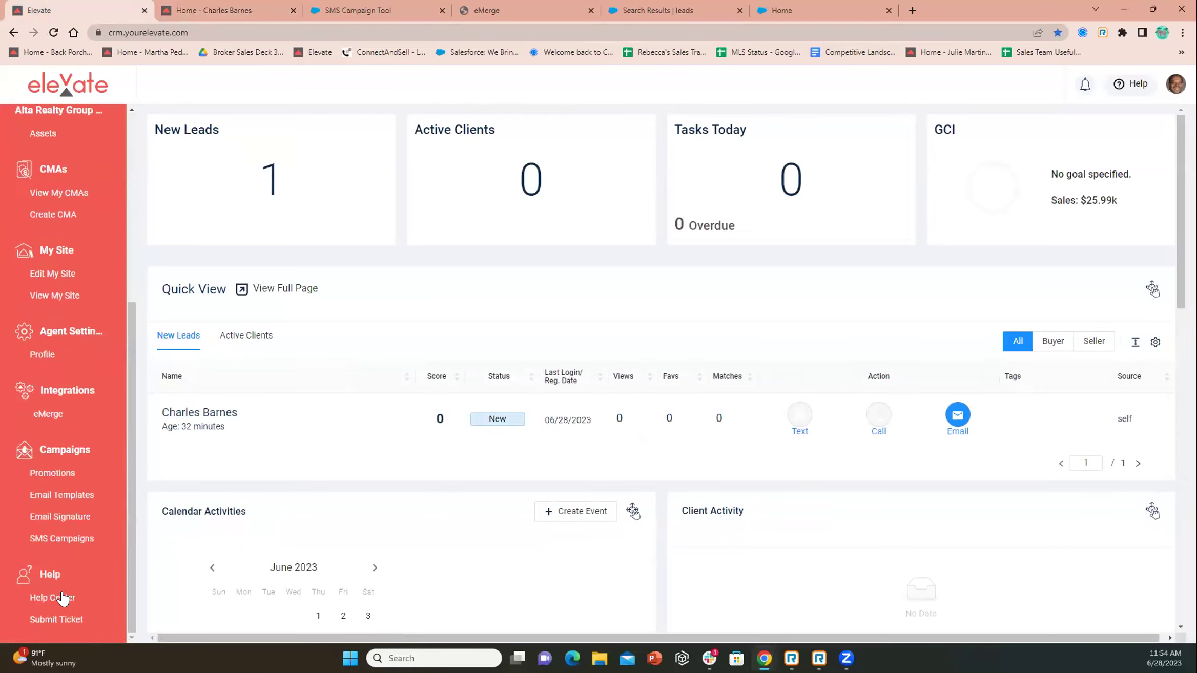
pyautogui.click(51, 593)
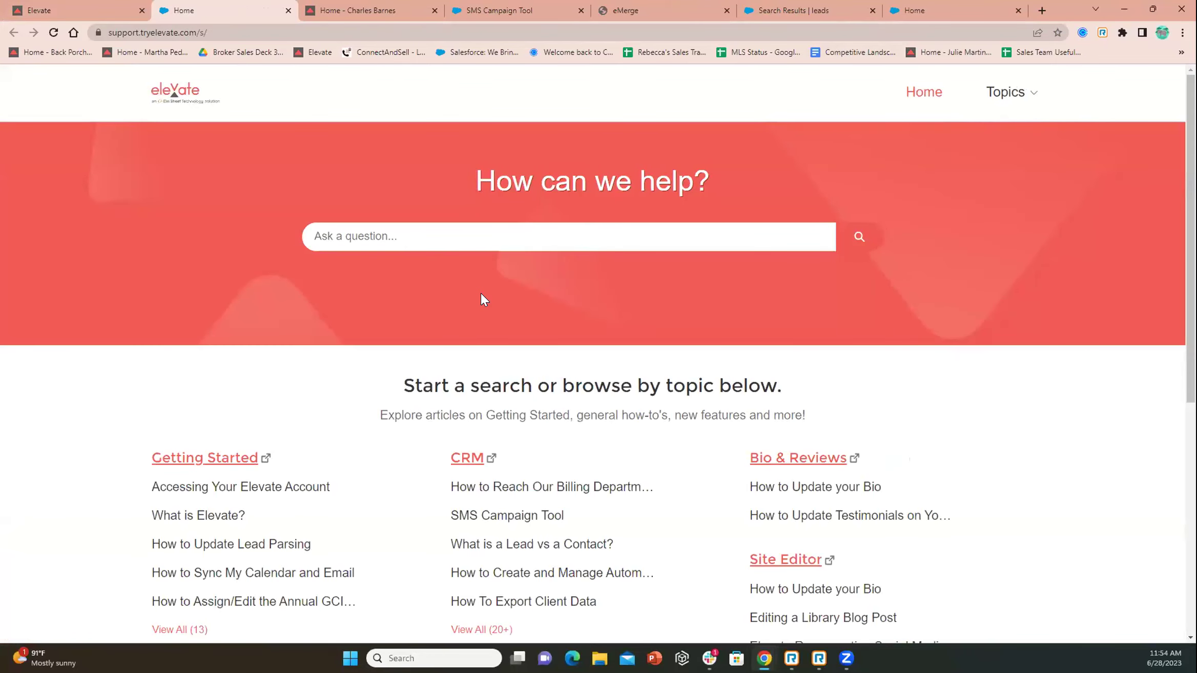
# Search the Help Center for 'sms' to reach the SMS Campaign Tool article
pyautogui.scroll(-3, 450, 302)
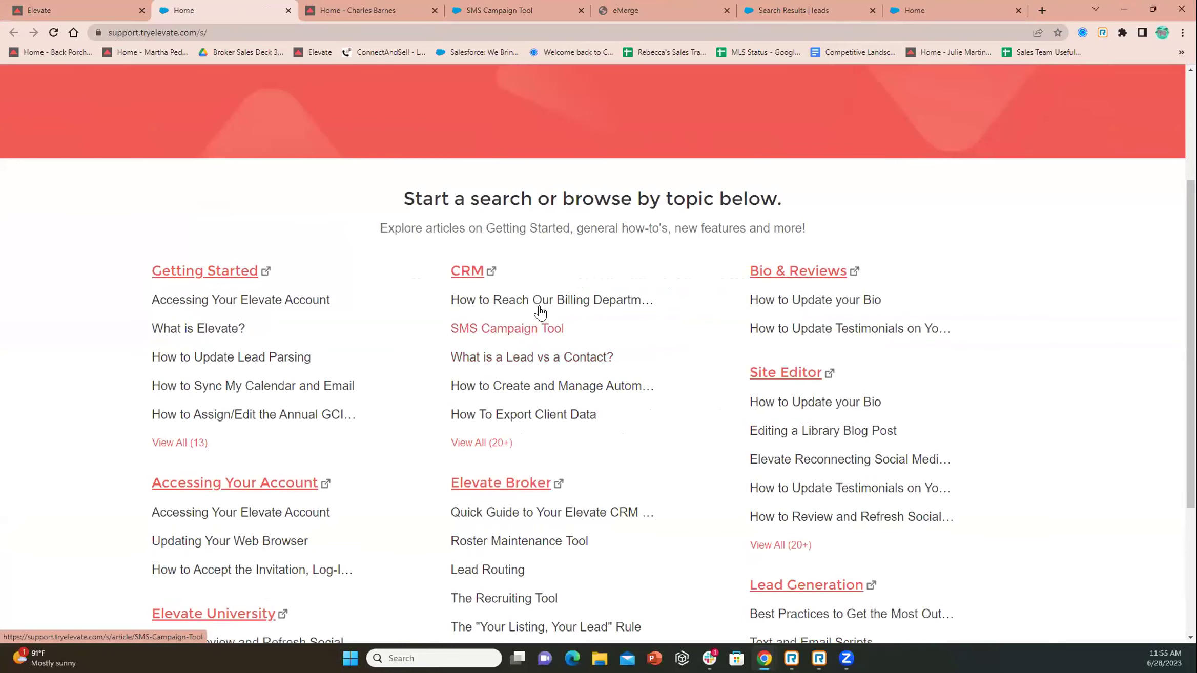
pyautogui.scroll(3, 470, 193)
pyautogui.write('sms')
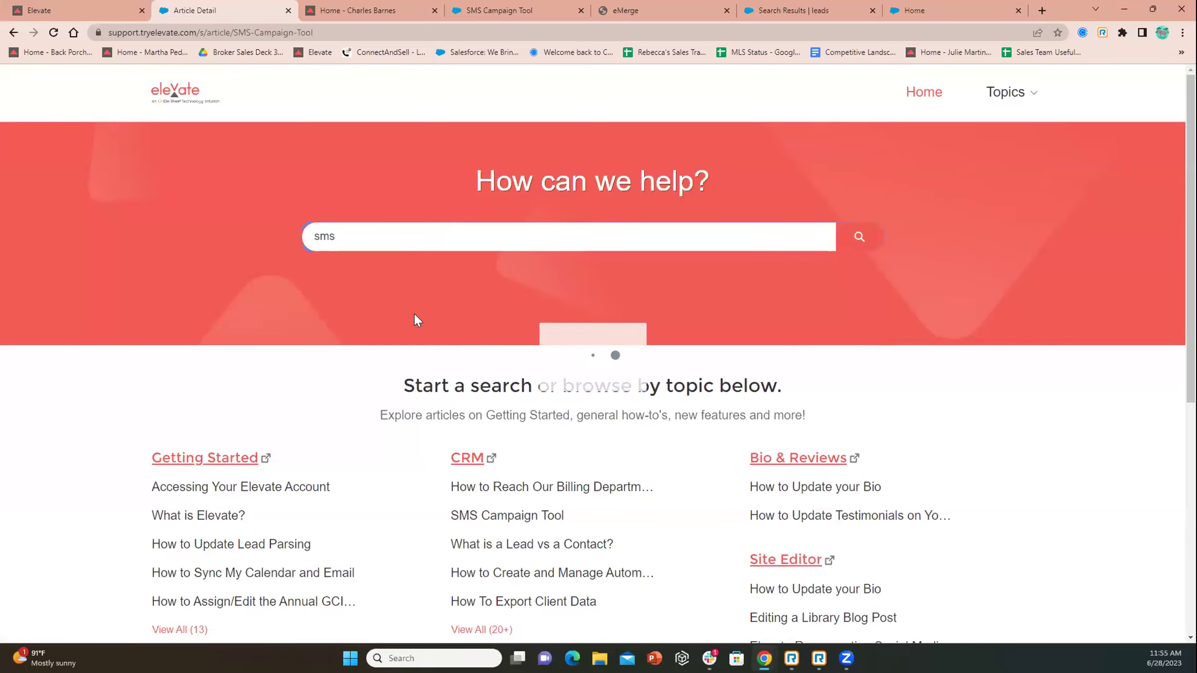
# Read the SMS Campaign Tool article to the end and back, then go to the Help Center home
pyautogui.scroll(-2, 556, 318)
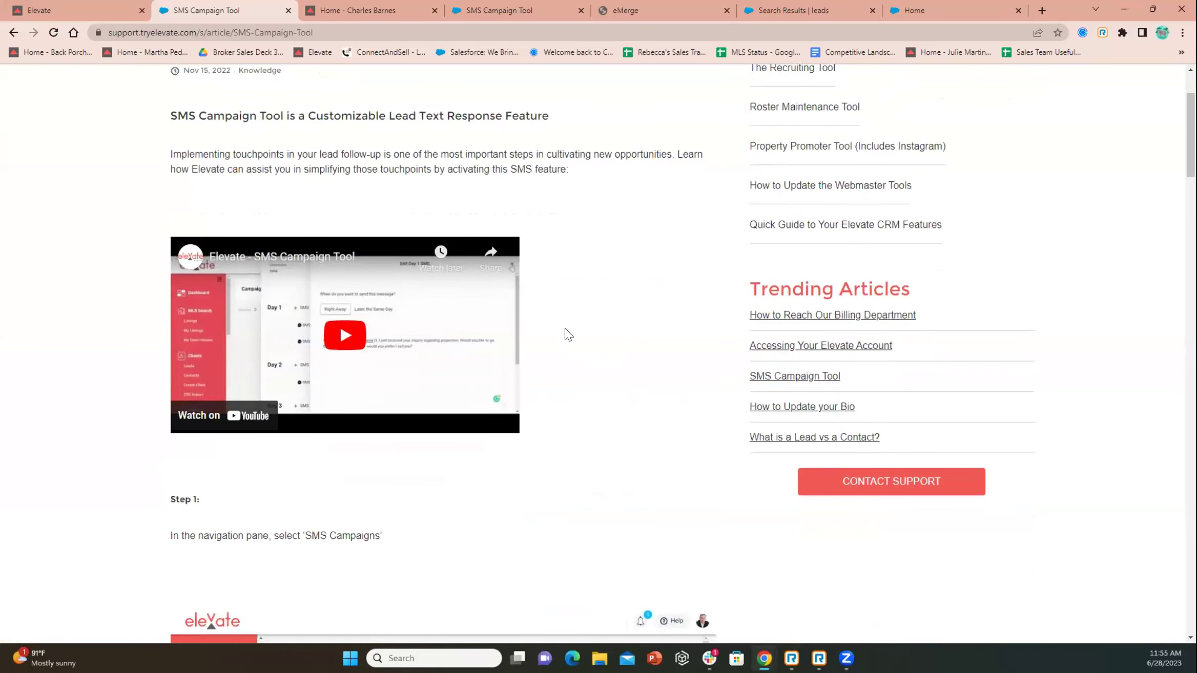
pyautogui.scroll(-8, 563, 334)
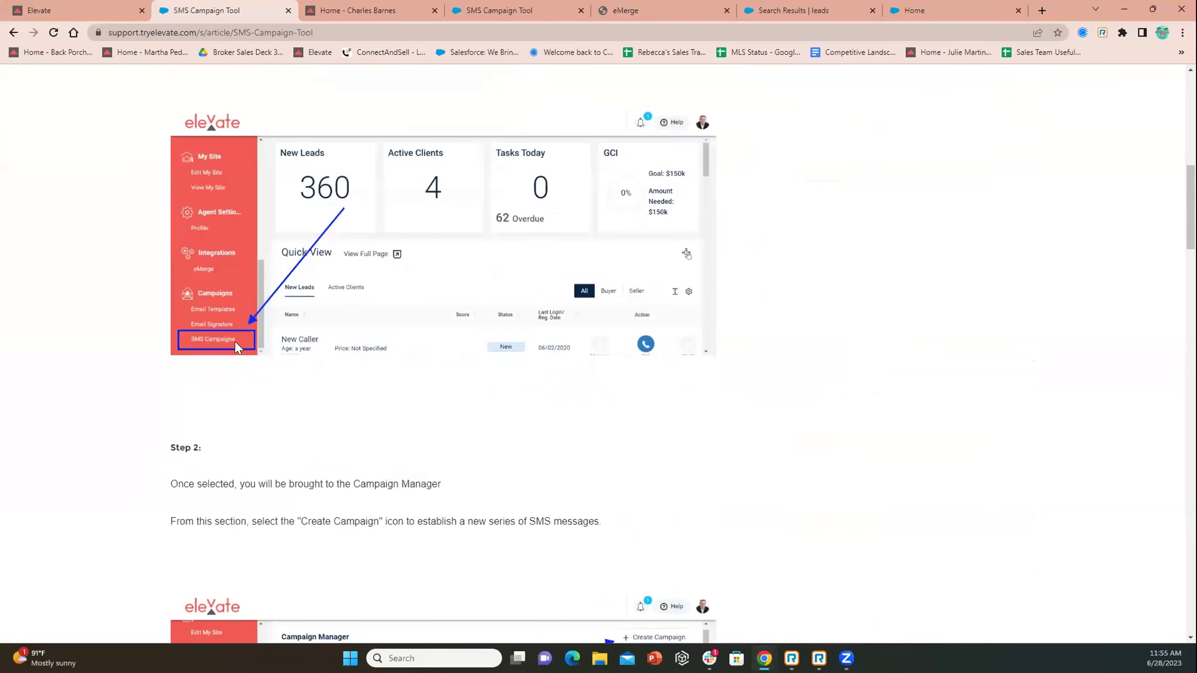
pyautogui.scroll(-2, 235, 343)
pyautogui.scroll(-1, 818, 408)
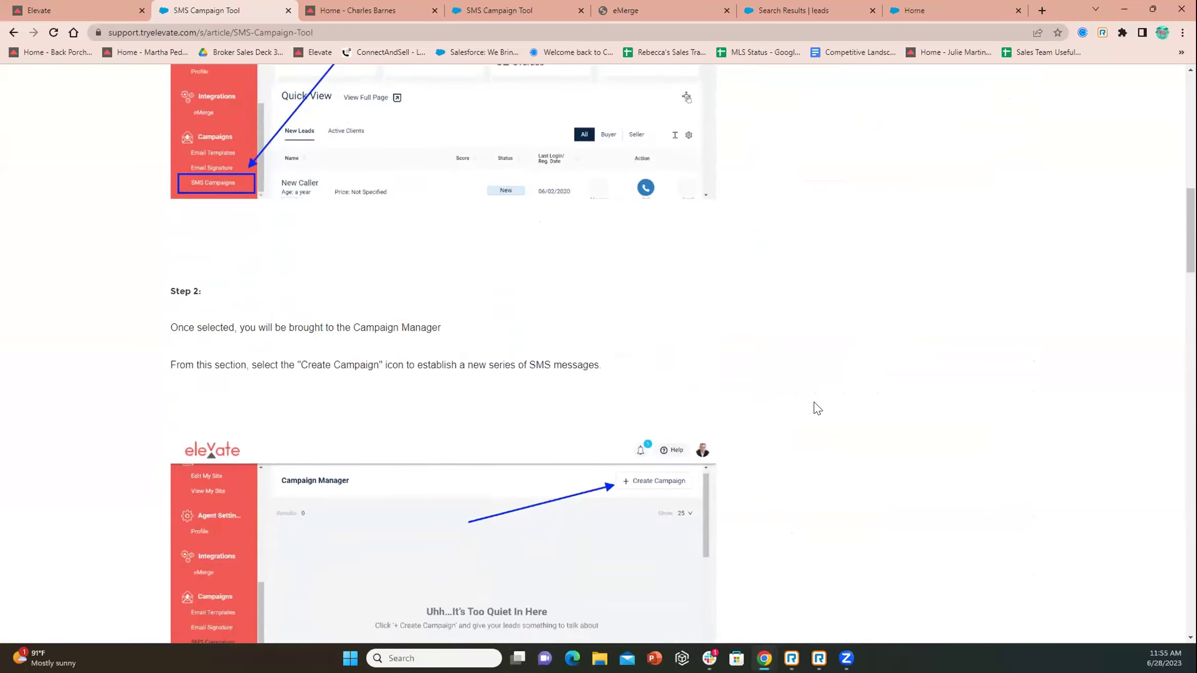
pyautogui.scroll(-11, 818, 408)
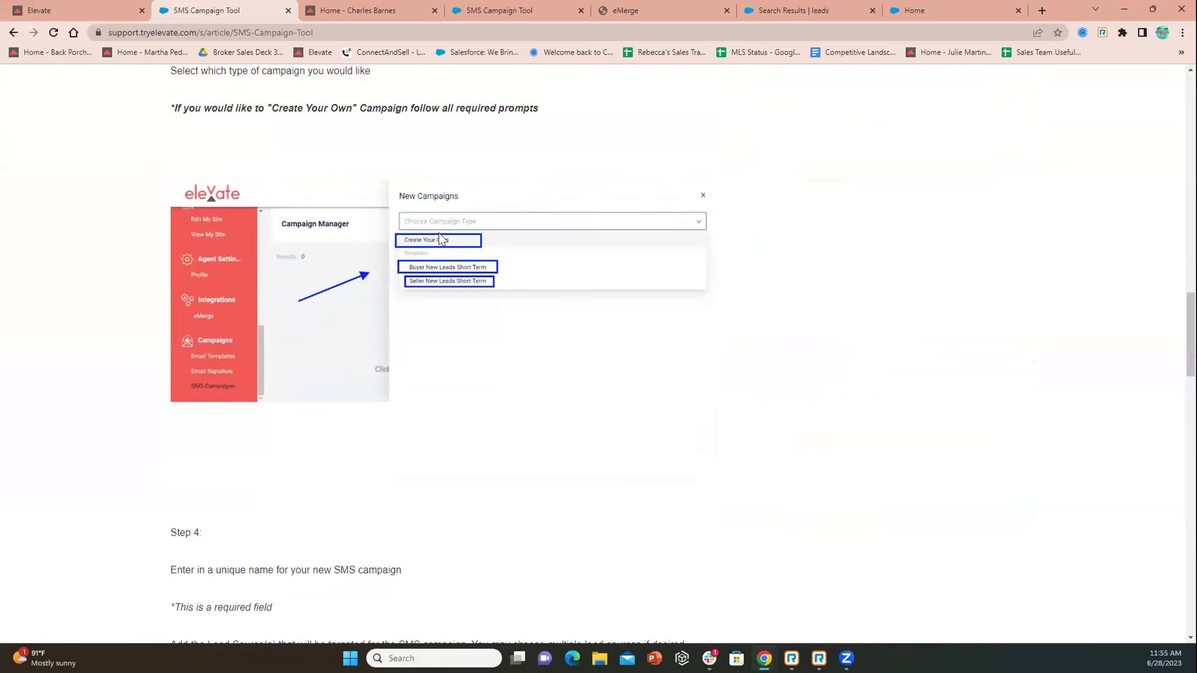
pyautogui.scroll(-8, 708, 375)
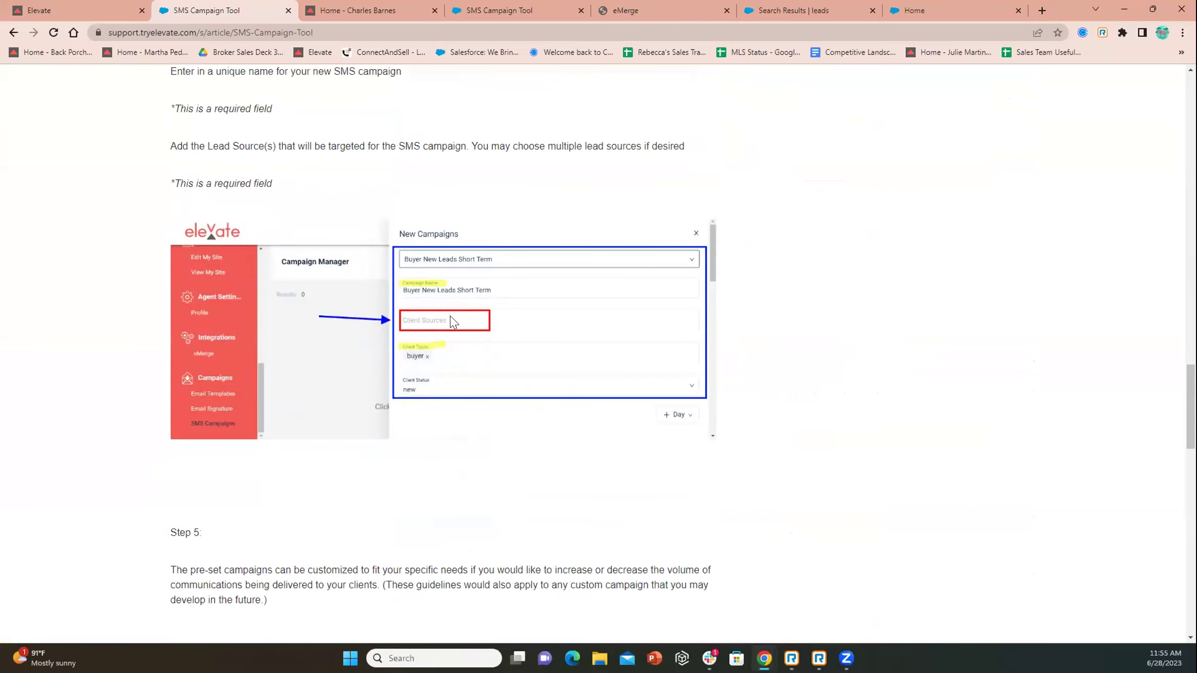
pyautogui.scroll(-7, 515, 400)
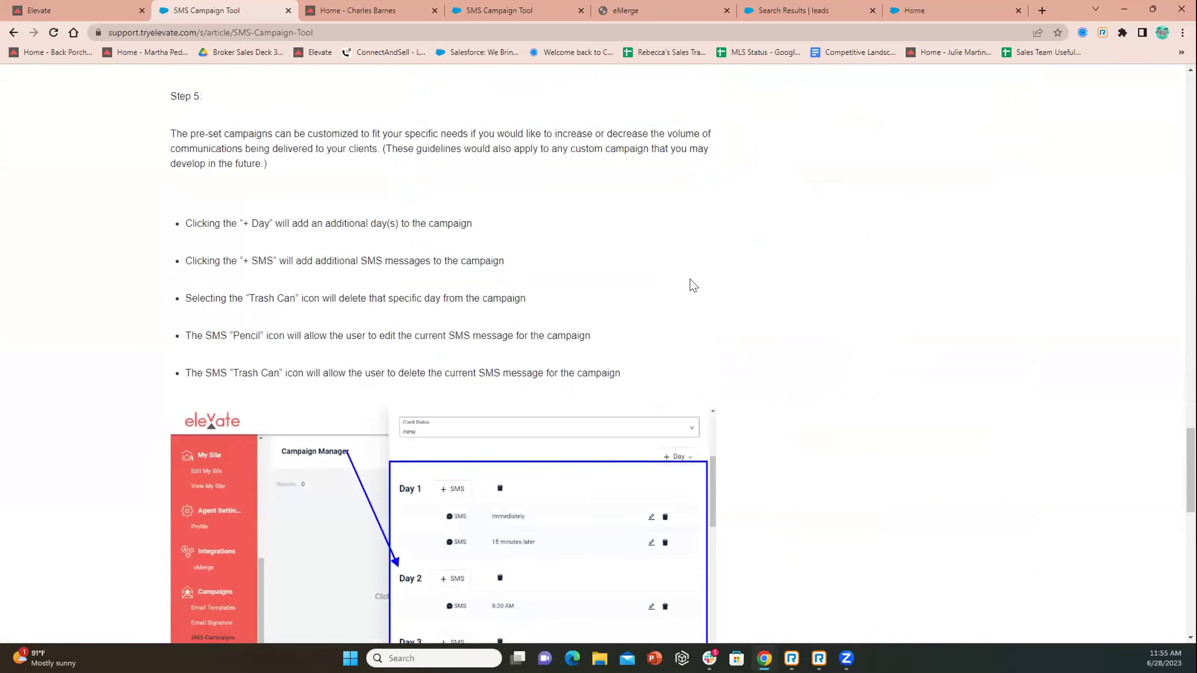
pyautogui.scroll(-13, 693, 286)
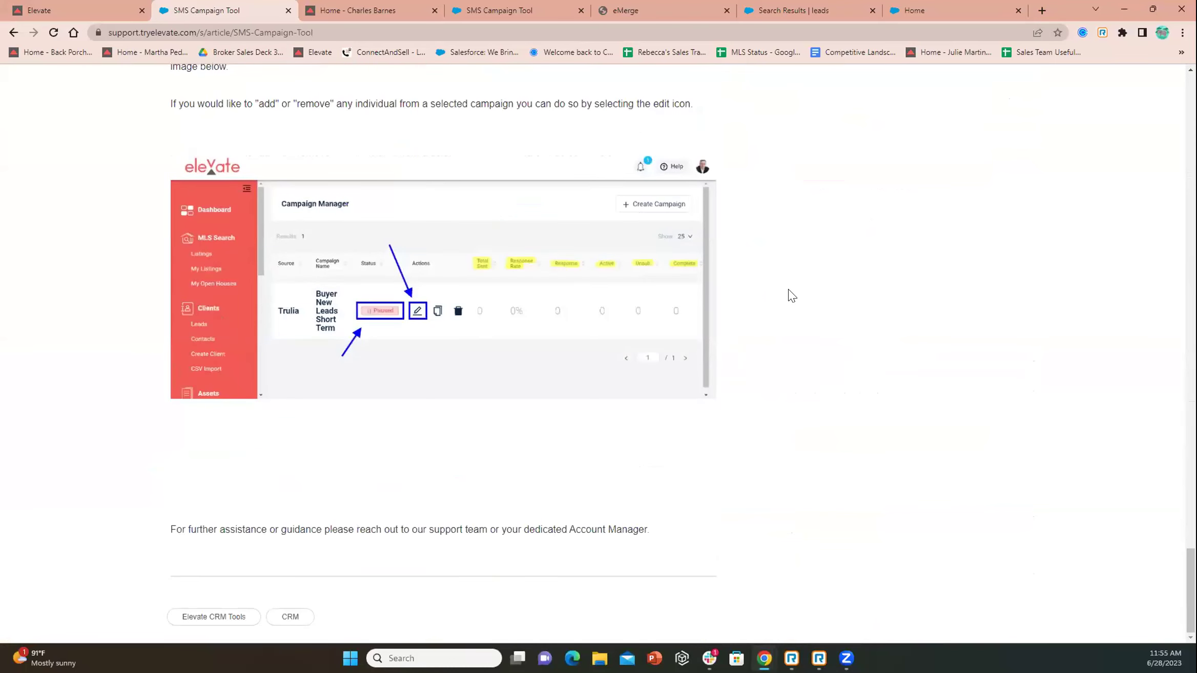
pyautogui.scroll(20, 786, 295)
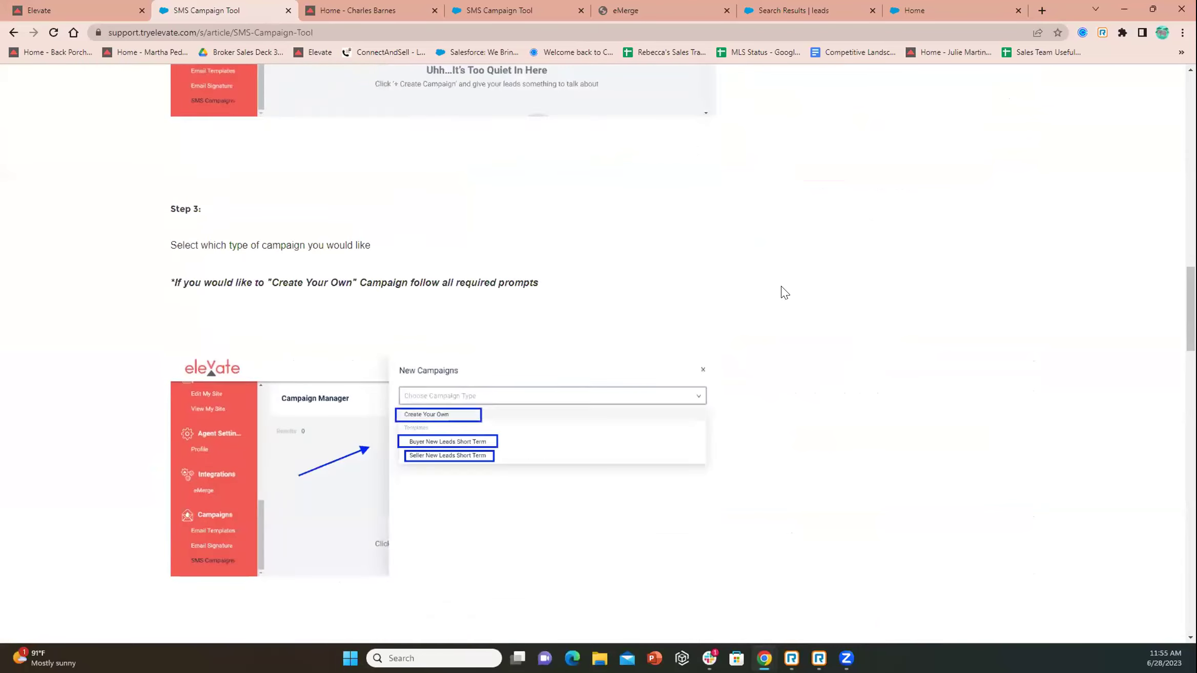
pyautogui.scroll(20, 782, 292)
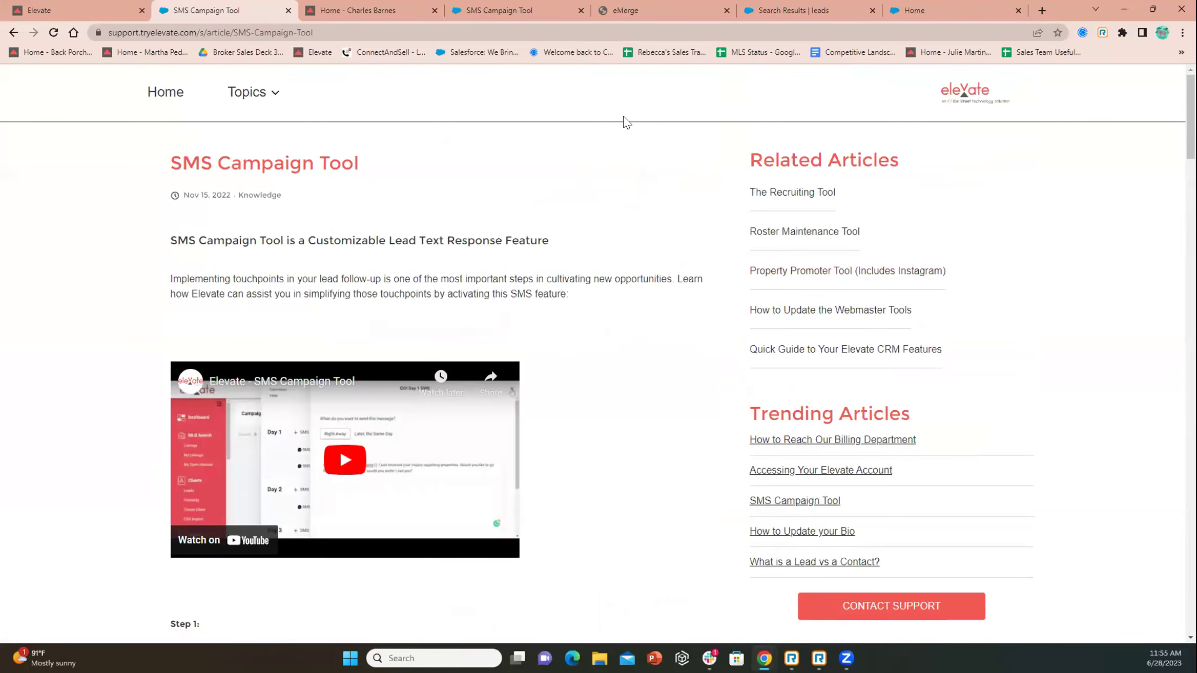
pyautogui.click(163, 92)
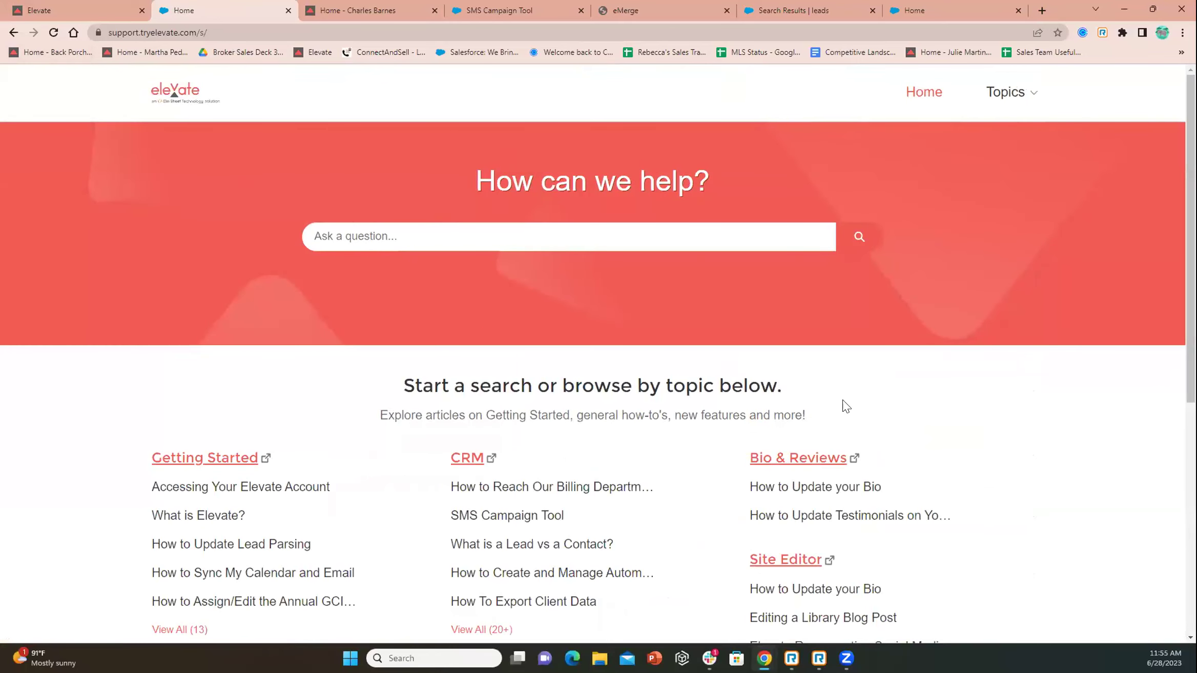
# Glance over the Help Center home page, then switch back to the Elevate CRM dashboard
pyautogui.scroll(-4, 722, 374)
pyautogui.scroll(3, 721, 374)
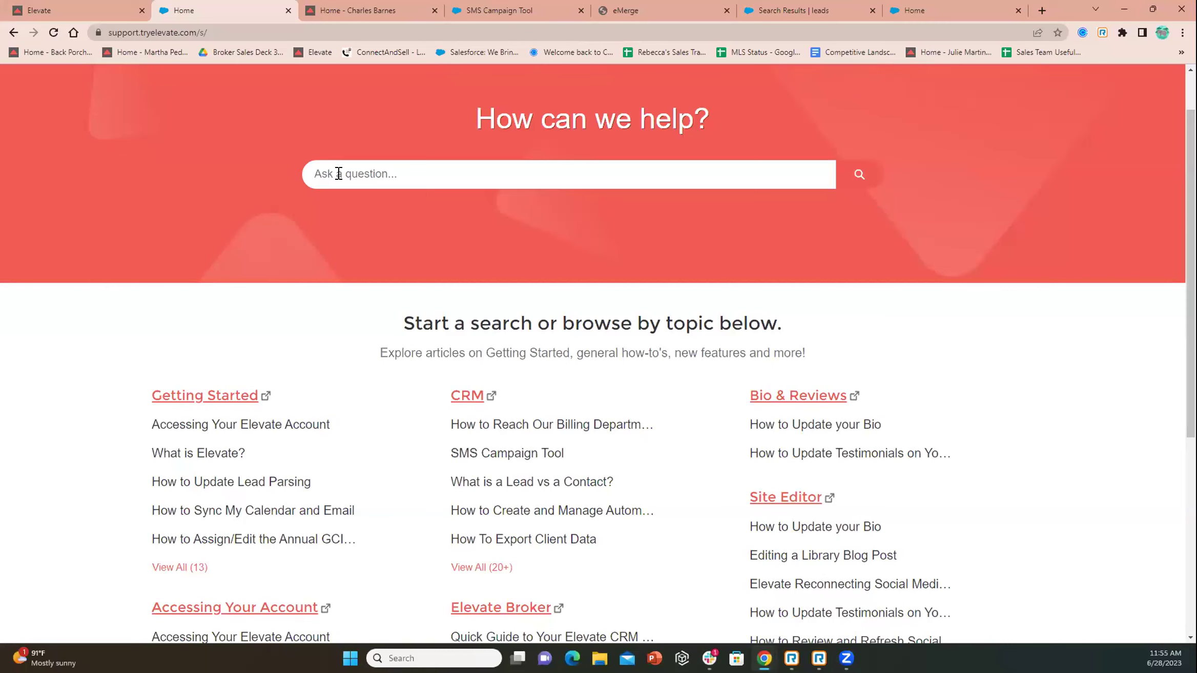
pyautogui.click(59, 9)
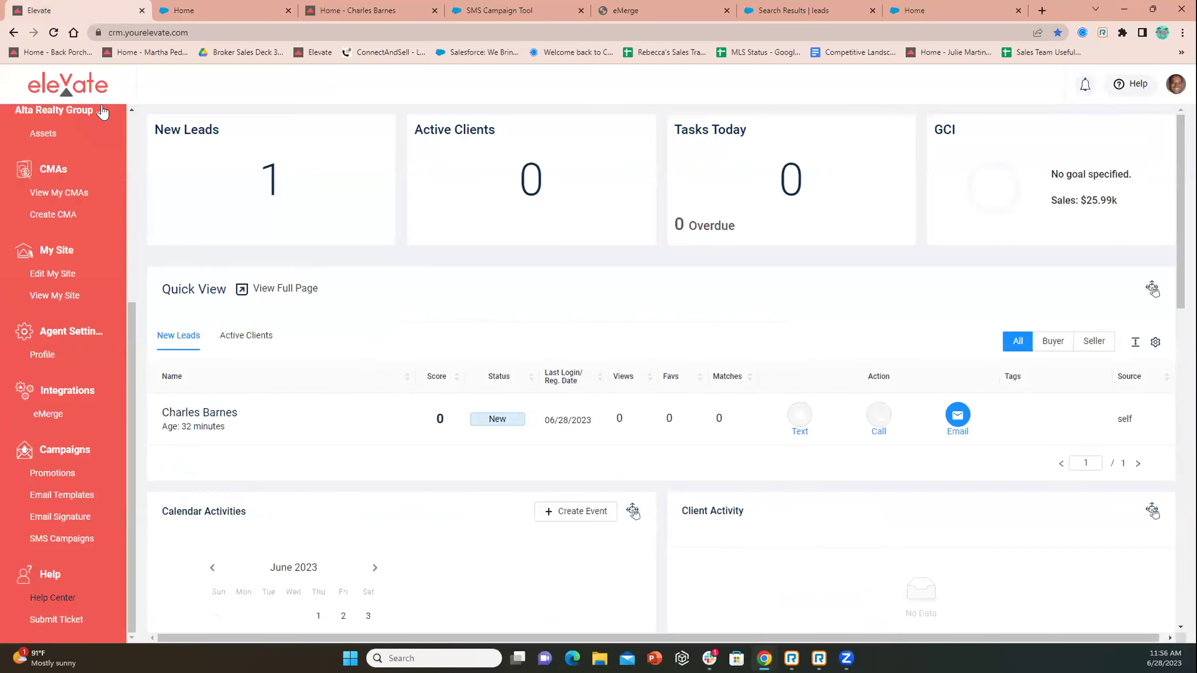